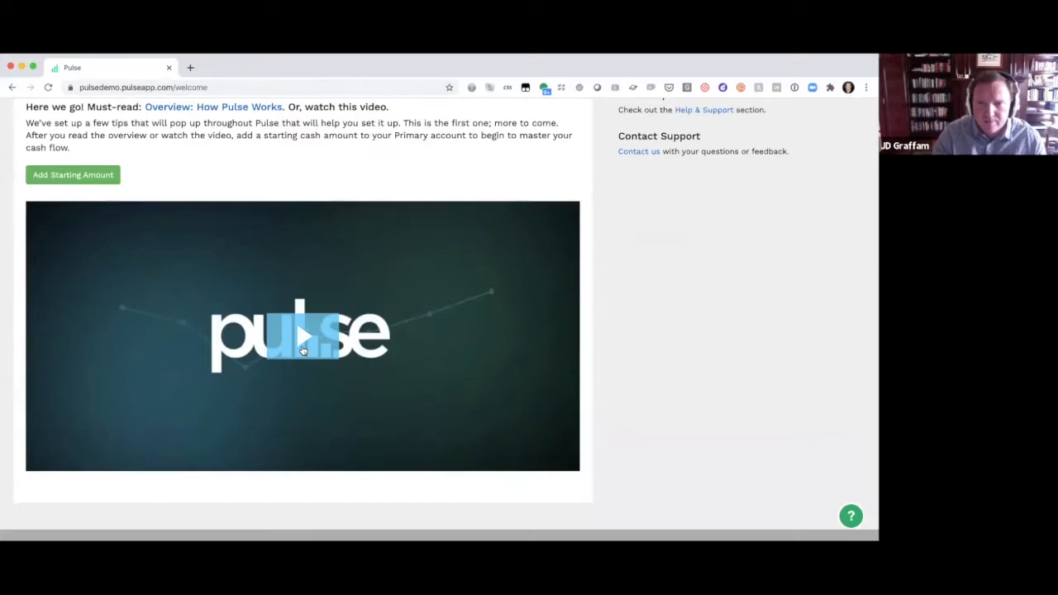
Hide the Welcome to Pulse page from now on.
scroll(302, 350, up, 1)
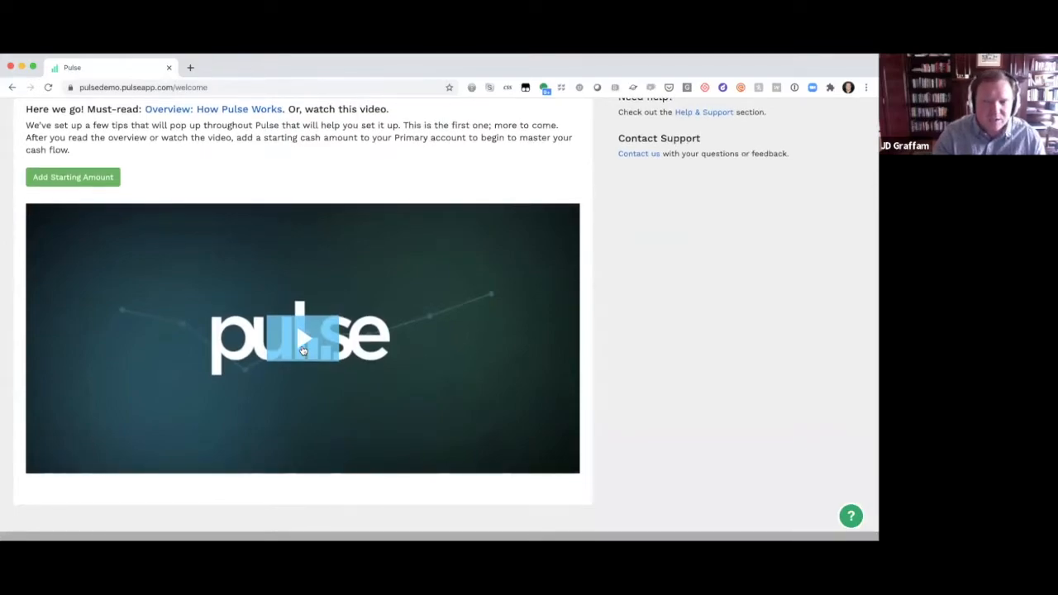
scroll(302, 350, up, 3)
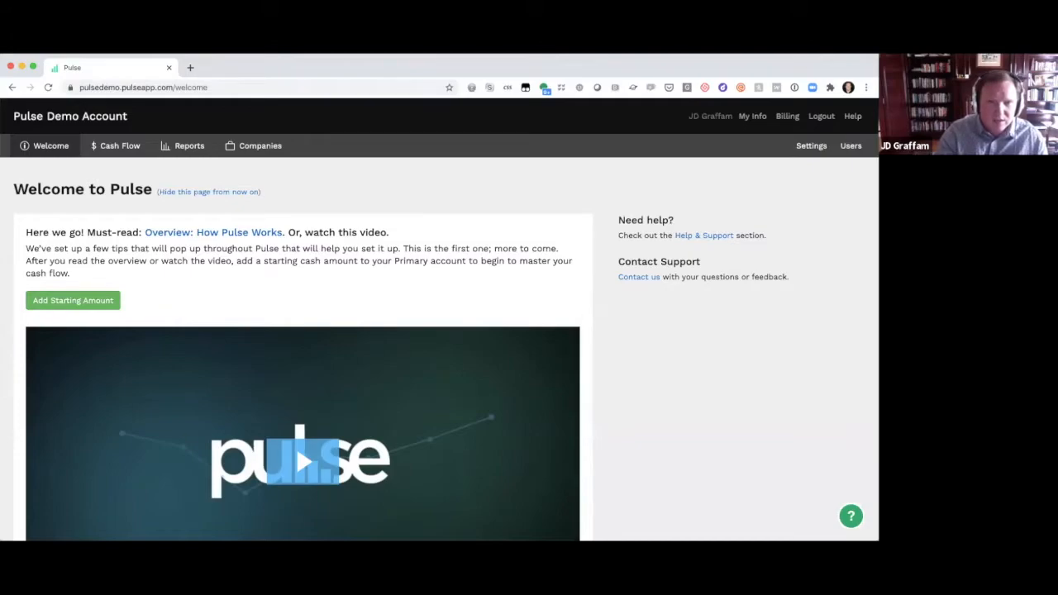
mouse_move(112, 145)
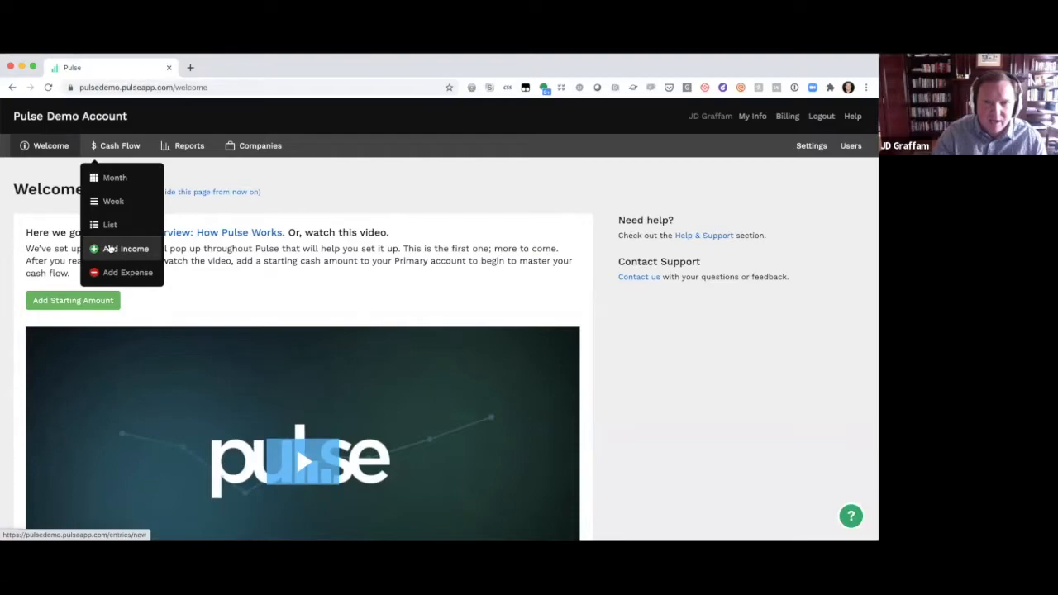
click(200, 192)
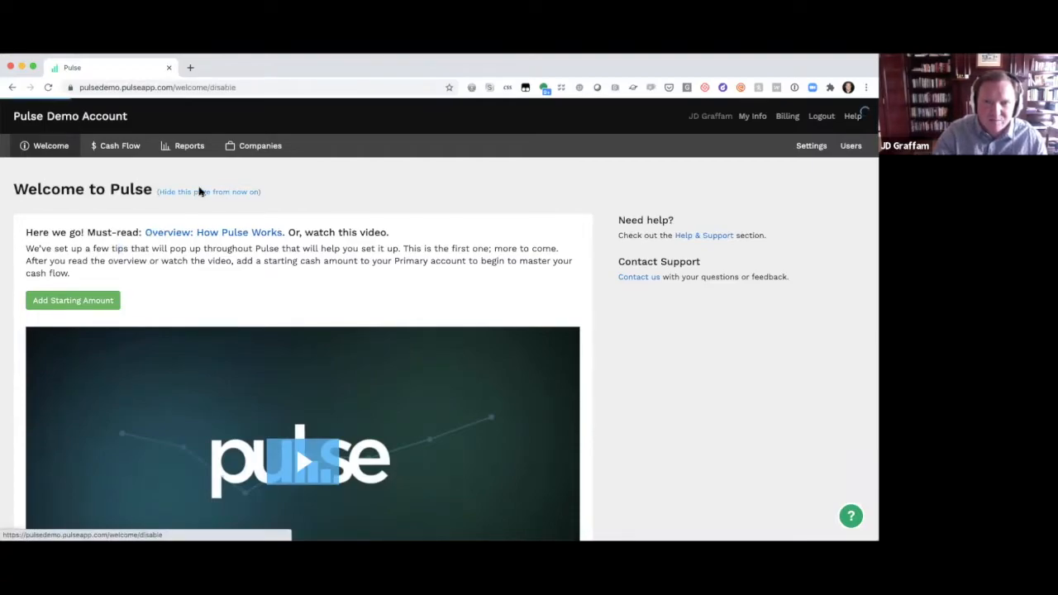
Examine the monthly cash flow table, its income and expense sections, and the introductory tip about the cash flow views.
scroll(195, 243, down, 5)
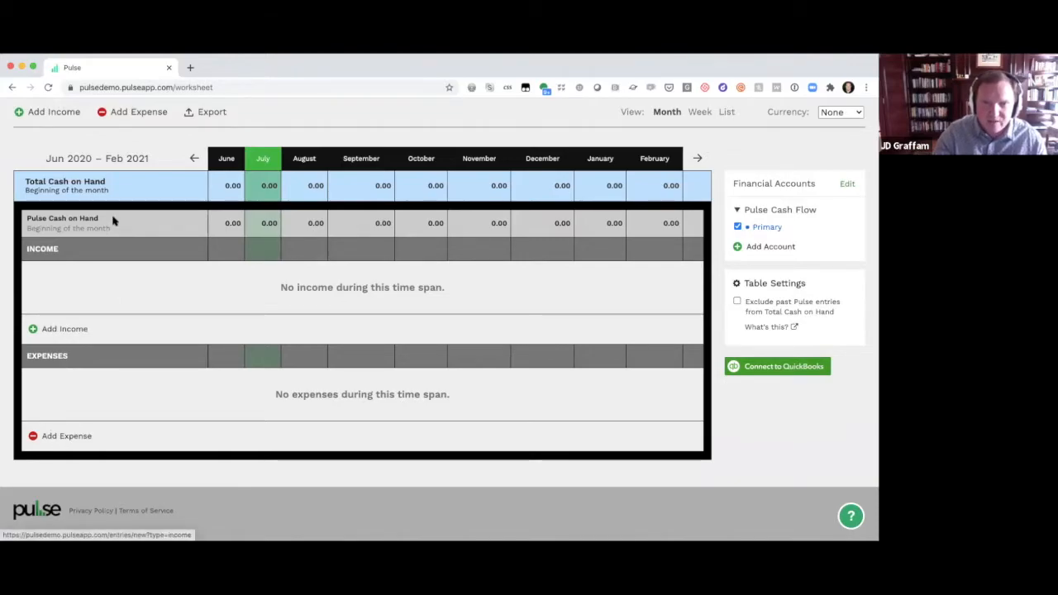
scroll(116, 215, up, 5)
click(43, 149)
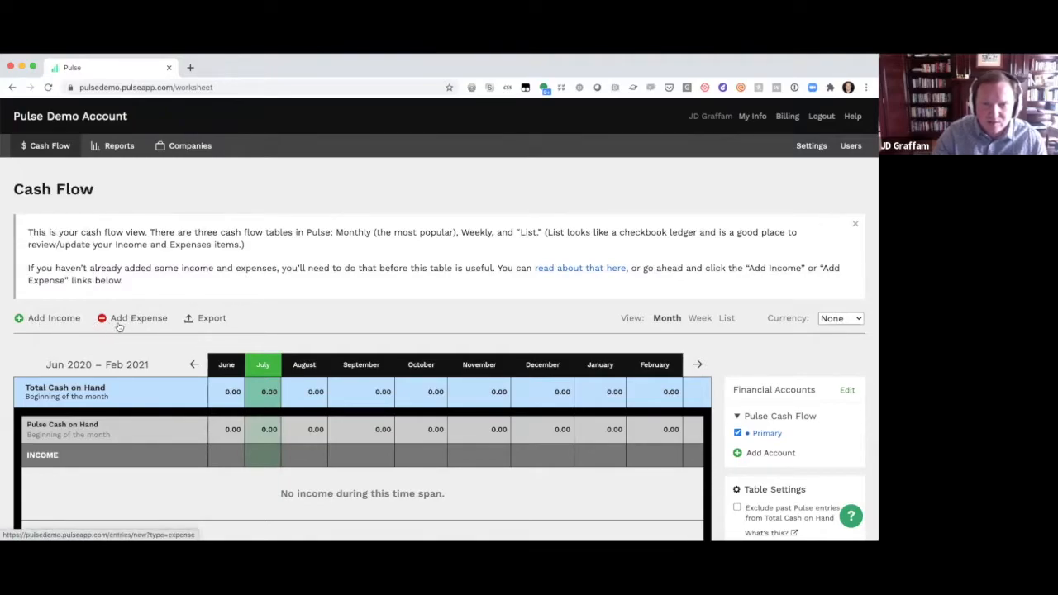
scroll(122, 326, down, 1)
scroll(124, 343, down, 3)
scroll(66, 366, up, 3)
mouse_move(65, 149)
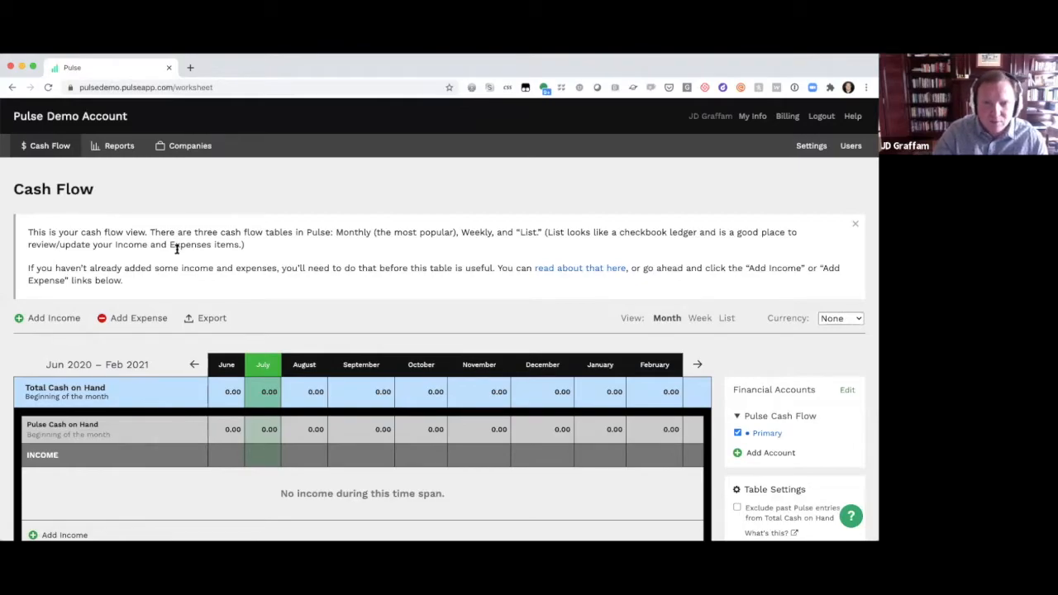
drag(146, 233, 80, 232)
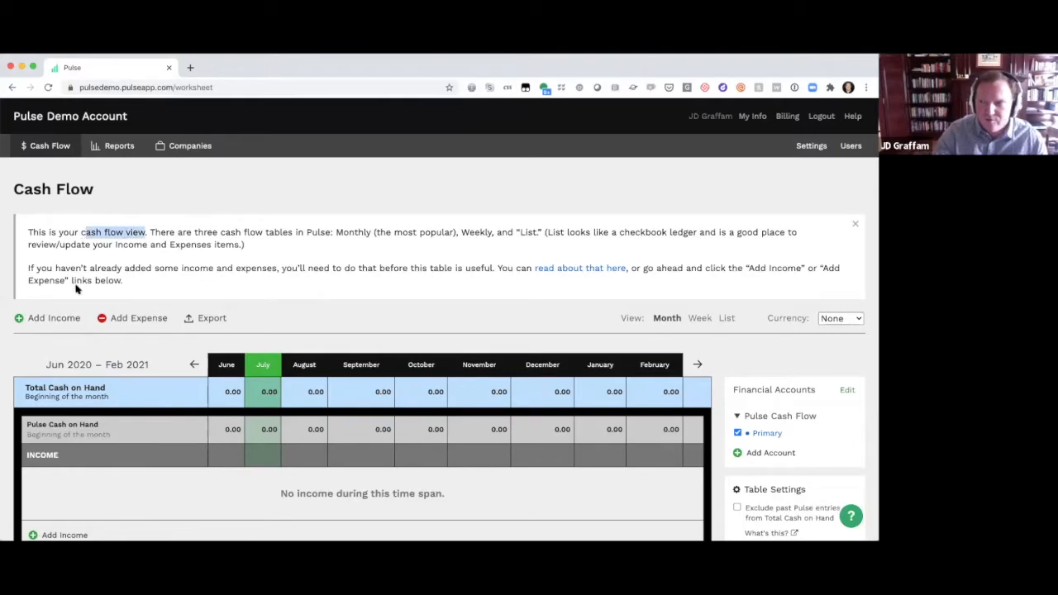
click(145, 240)
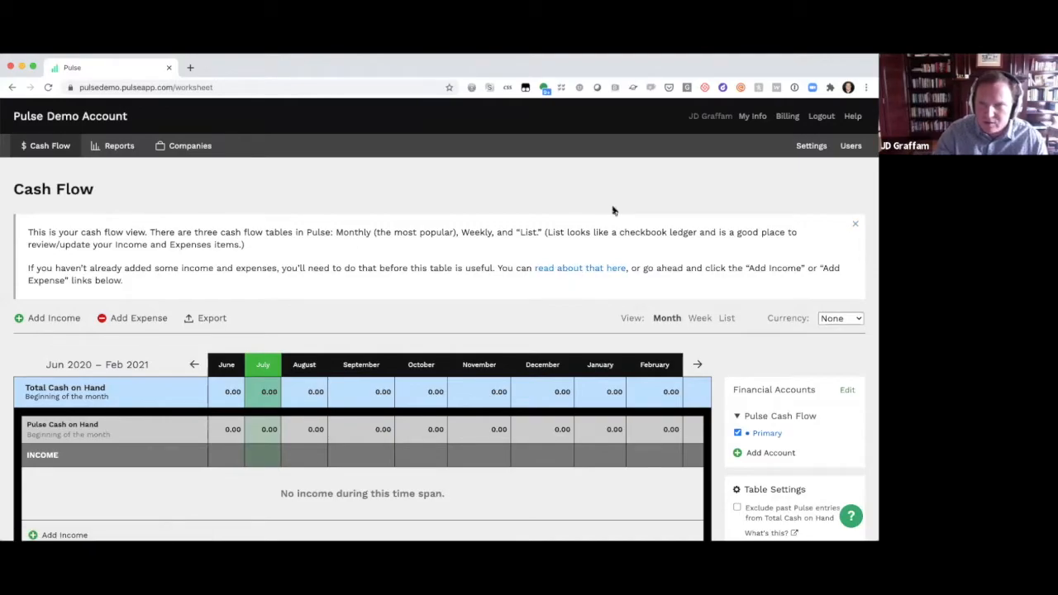
Dismiss the introductory cash flow tip and start a new income entry, dismissing the tip on its form as well.
click(857, 225)
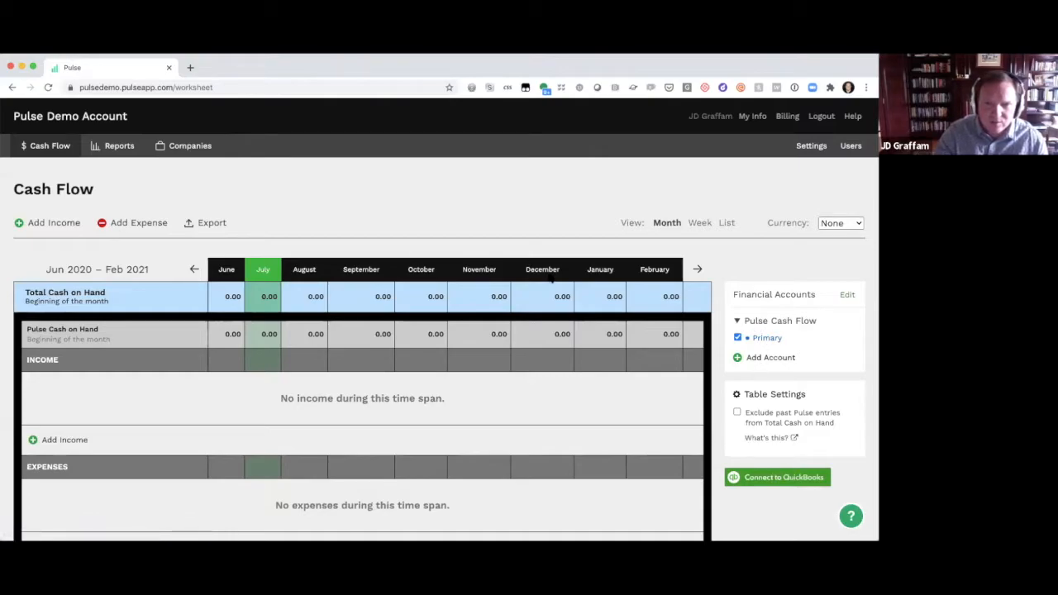
click(53, 224)
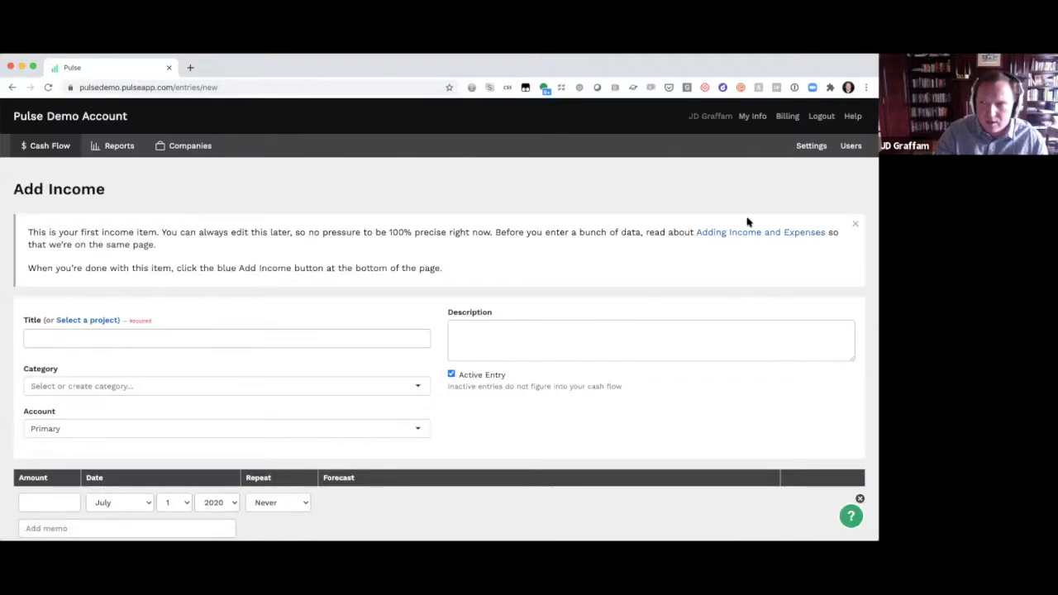
click(857, 226)
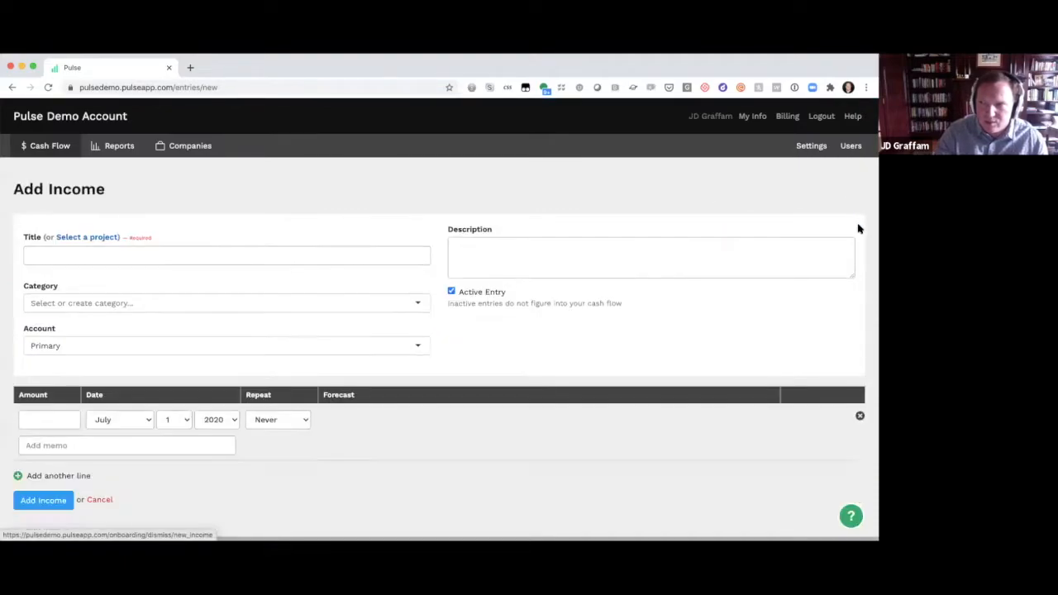
Title the income entry "New Website Project".
click(45, 253)
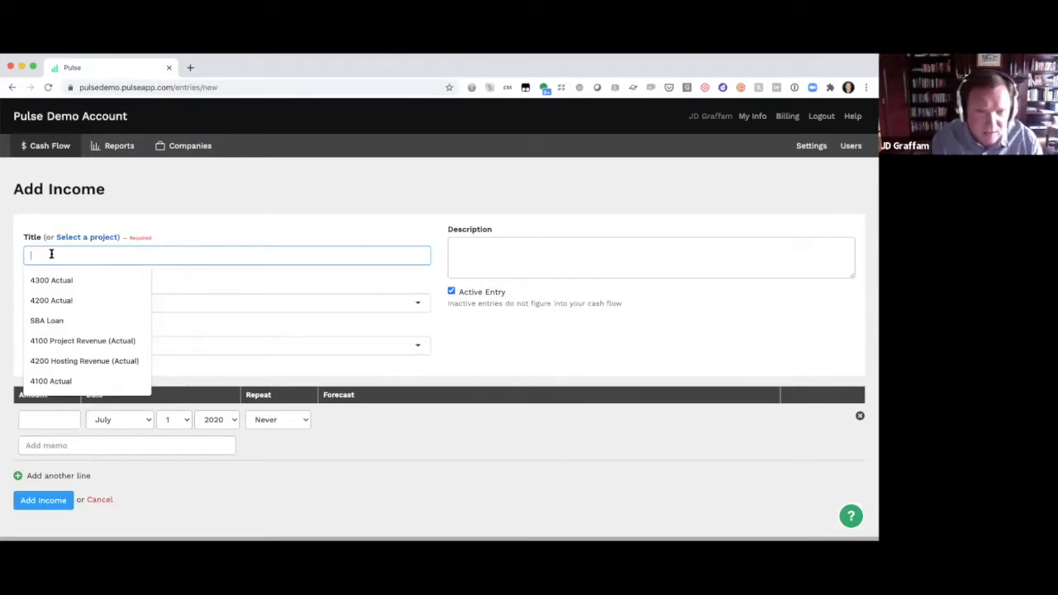
click(169, 226)
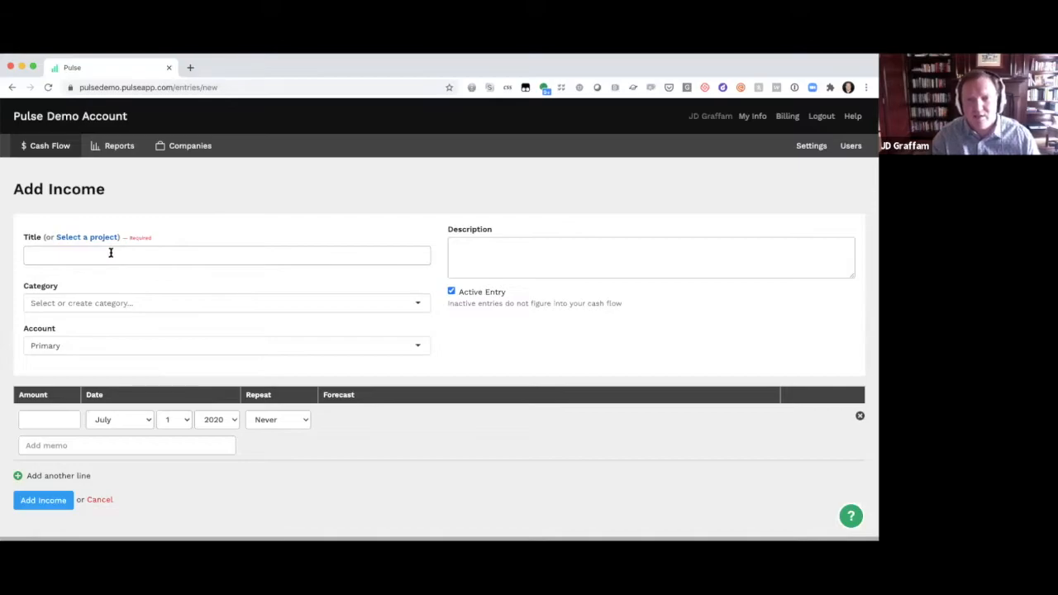
click(73, 252)
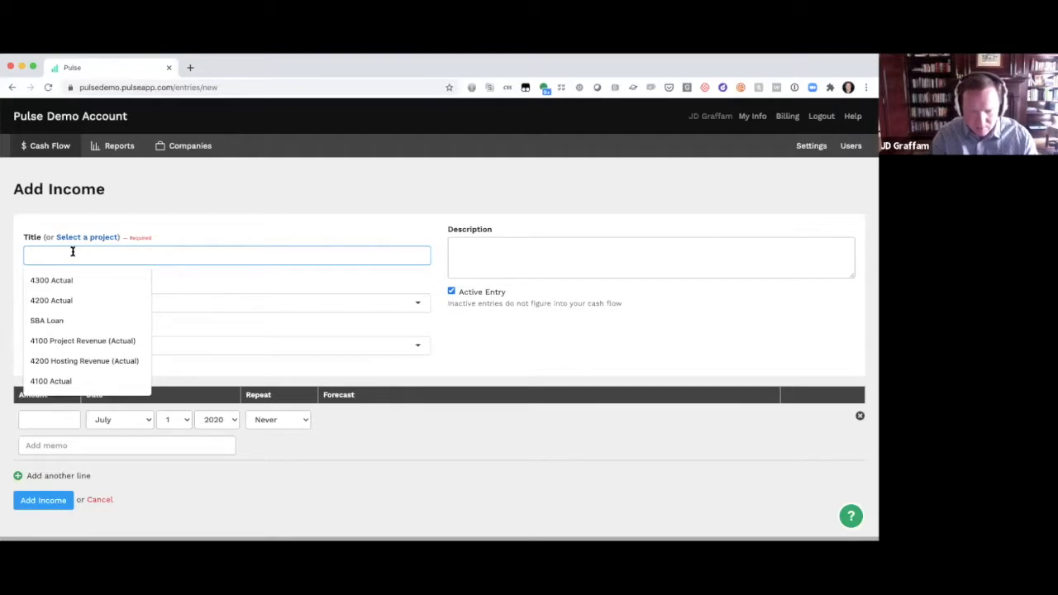
text(New)
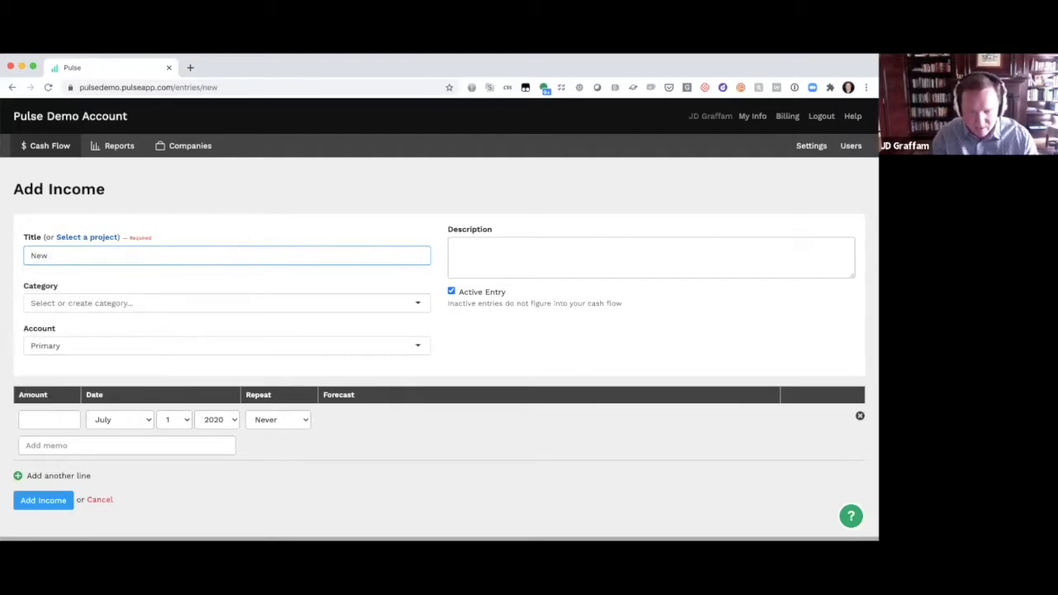
text( Website Project)
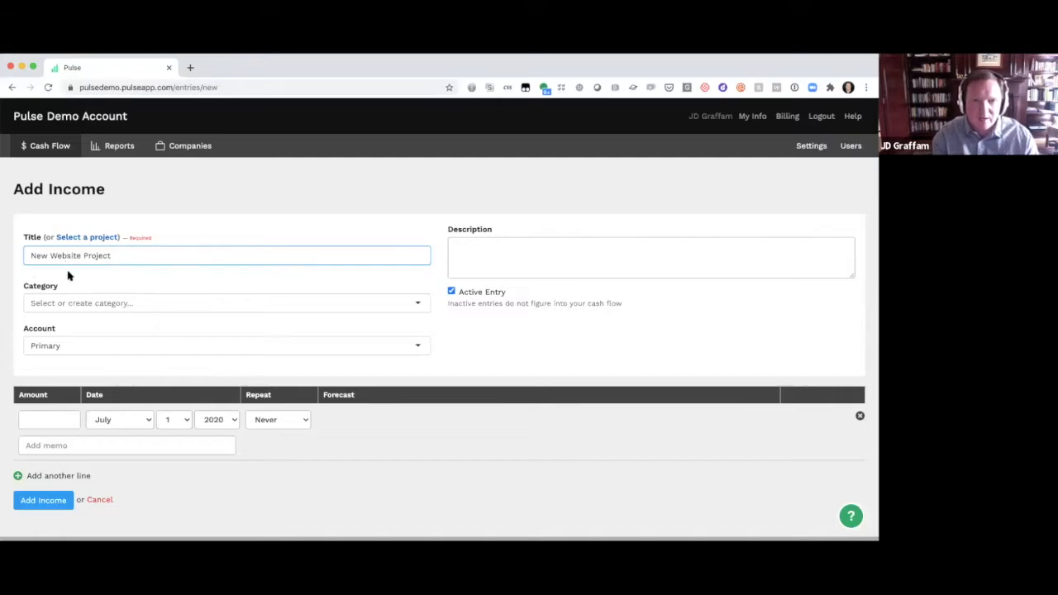
Create a new income category named "Project" for the entry.
click(52, 303)
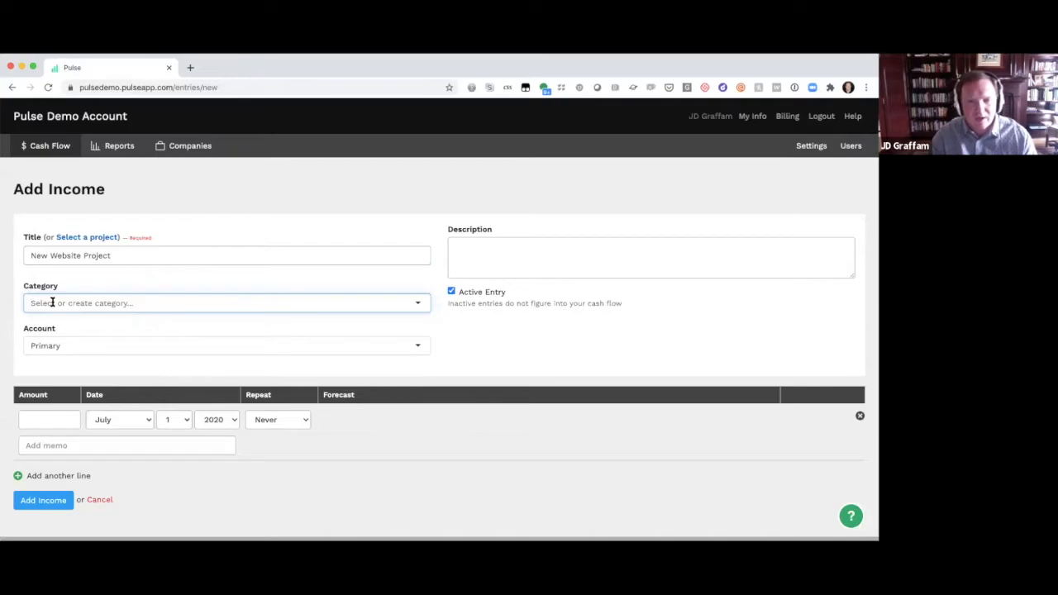
text(Project)
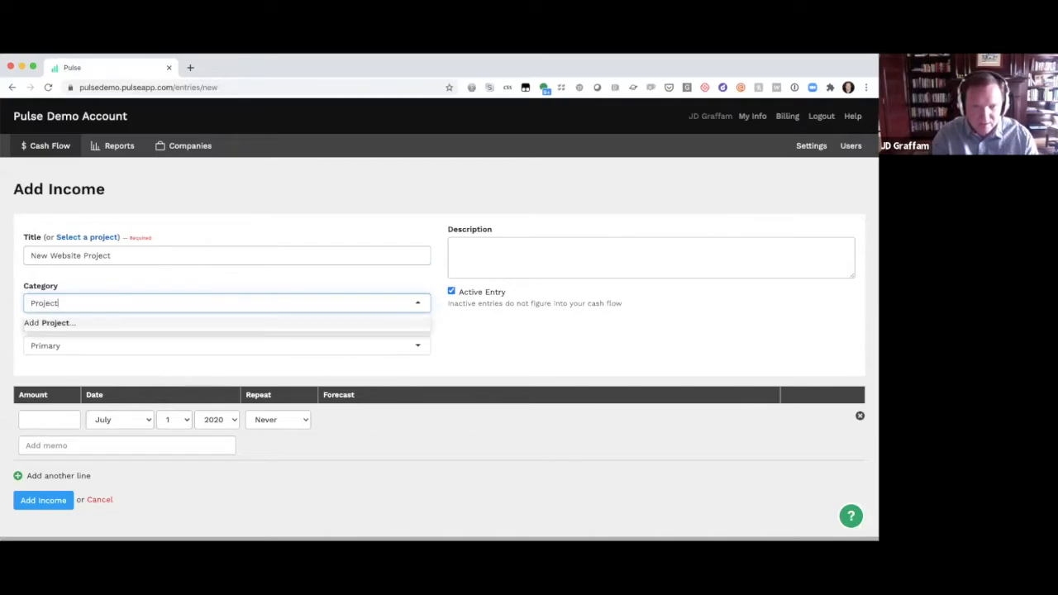
click(51, 324)
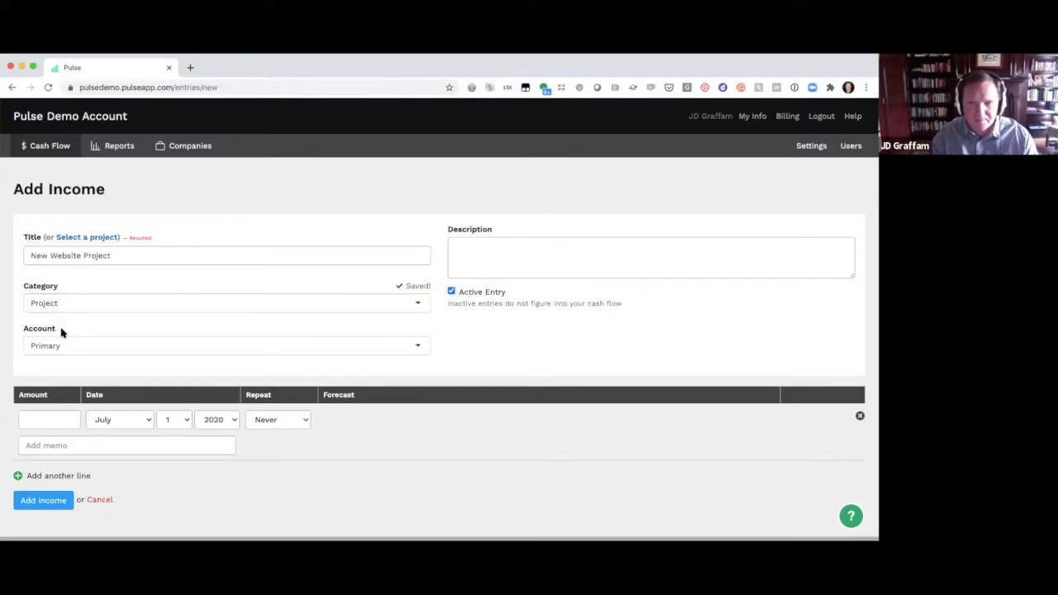
Replace the entry's category with a newly created one named "Retainer".
click(69, 302)
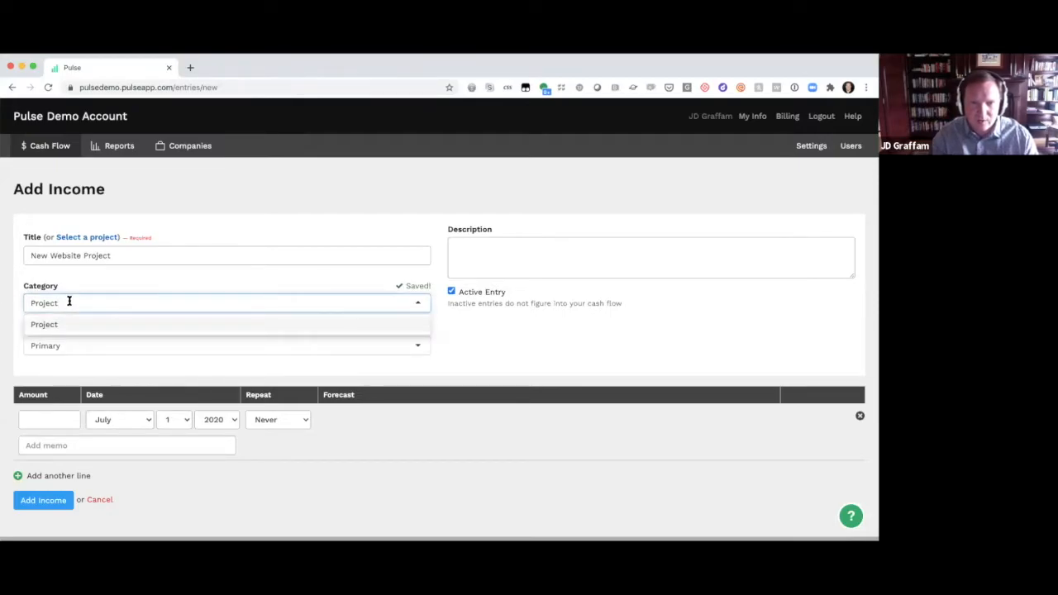
click(6, 304)
click(58, 302)
key(BackSpace)
key(BackSpace)
key(BackSpace)
key(BackSpace)
key(BackSpace)
key(BackSpace)
key(BackSpace)
text(Retainer)
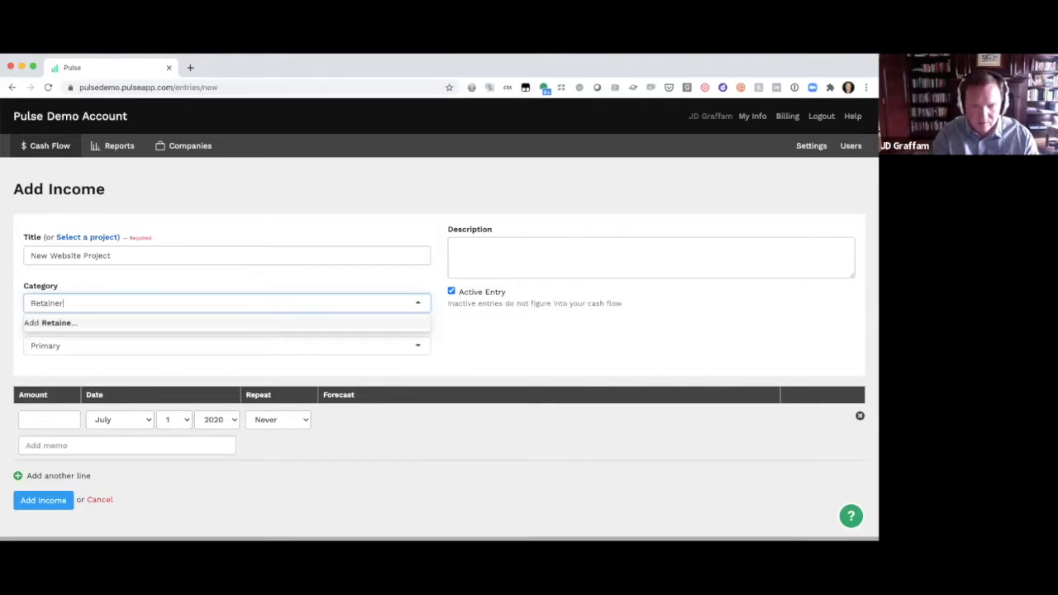
click(73, 319)
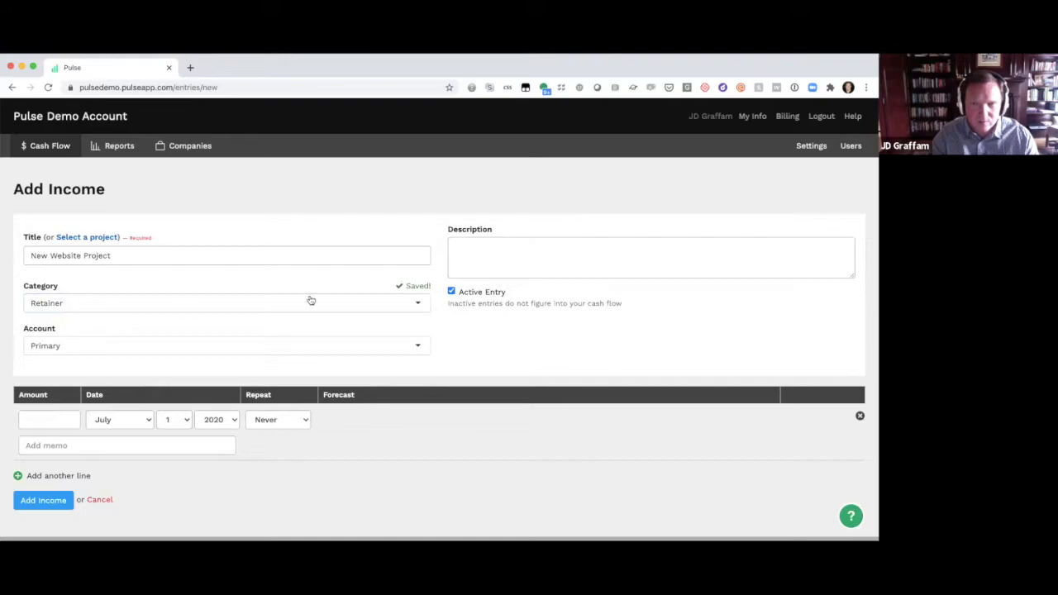
Add another income category named "Hosting" from the entry's category choice.
click(417, 301)
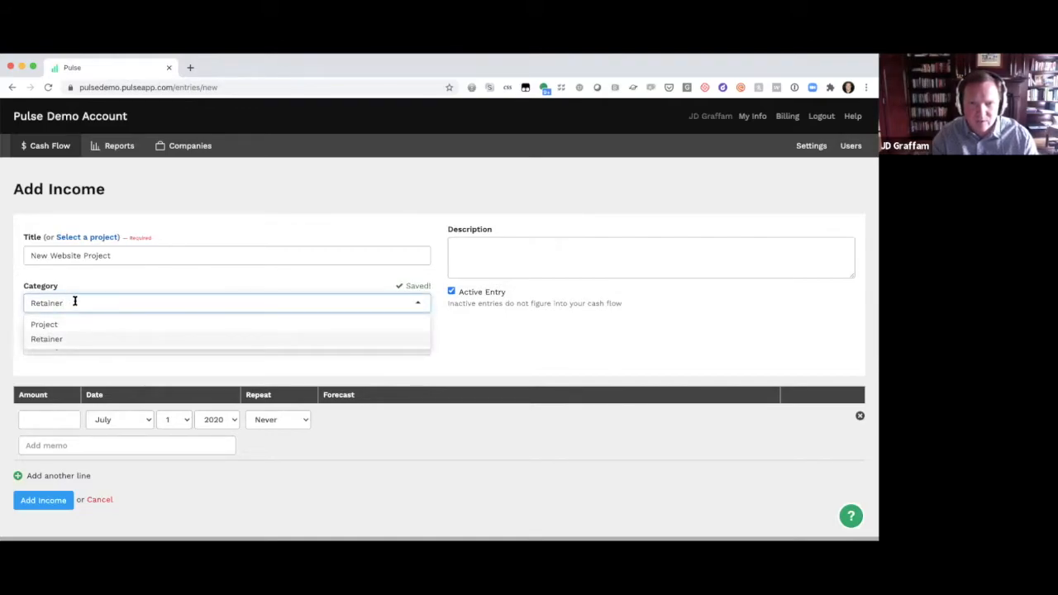
key(BackSpace)
text(Hosting)
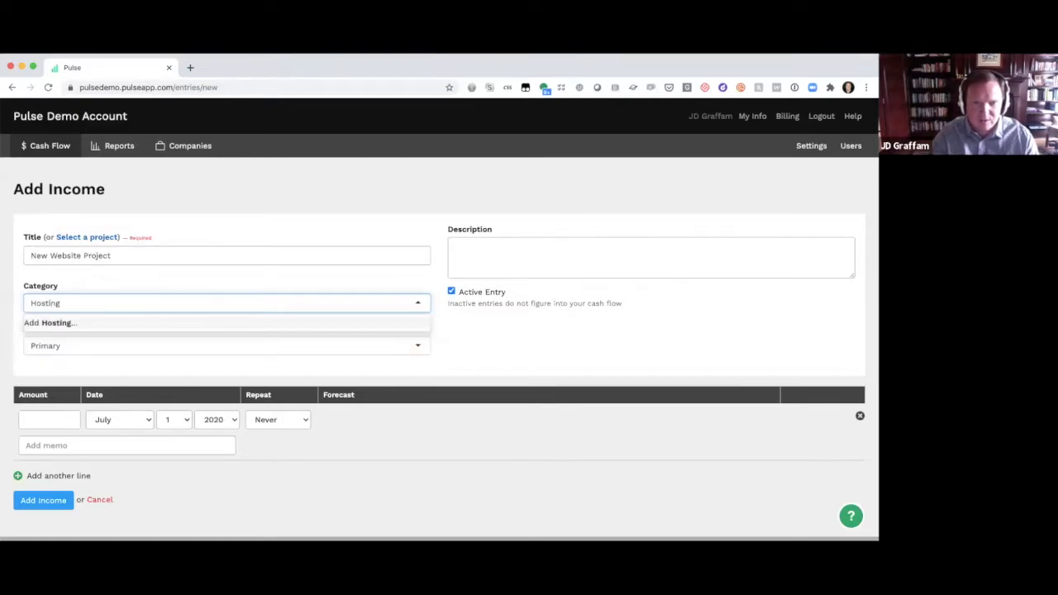
click(57, 324)
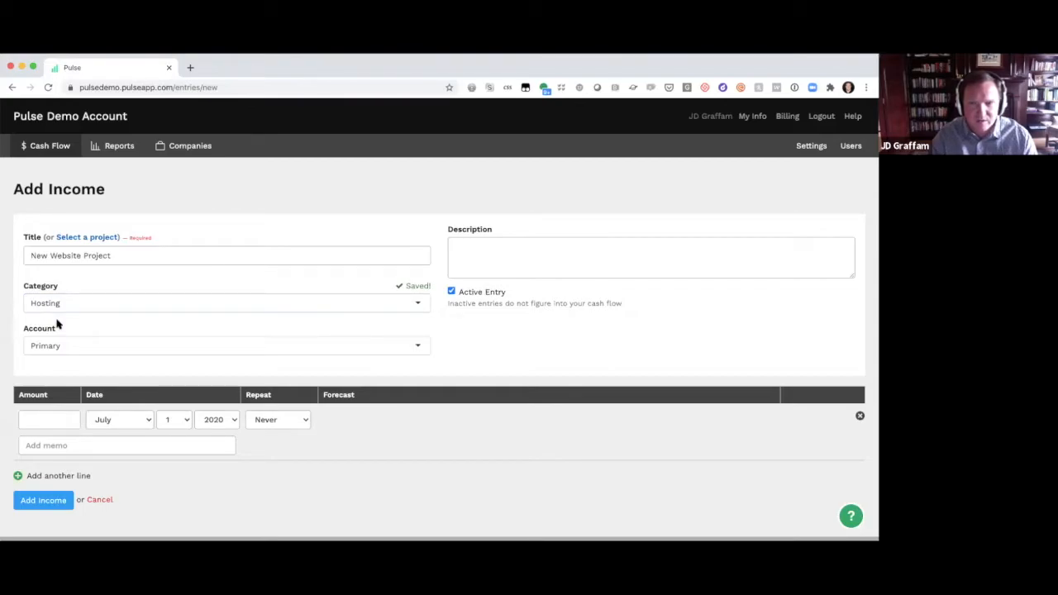
Clear the category and create a further one named "Hourly Support".
click(272, 296)
click(68, 298)
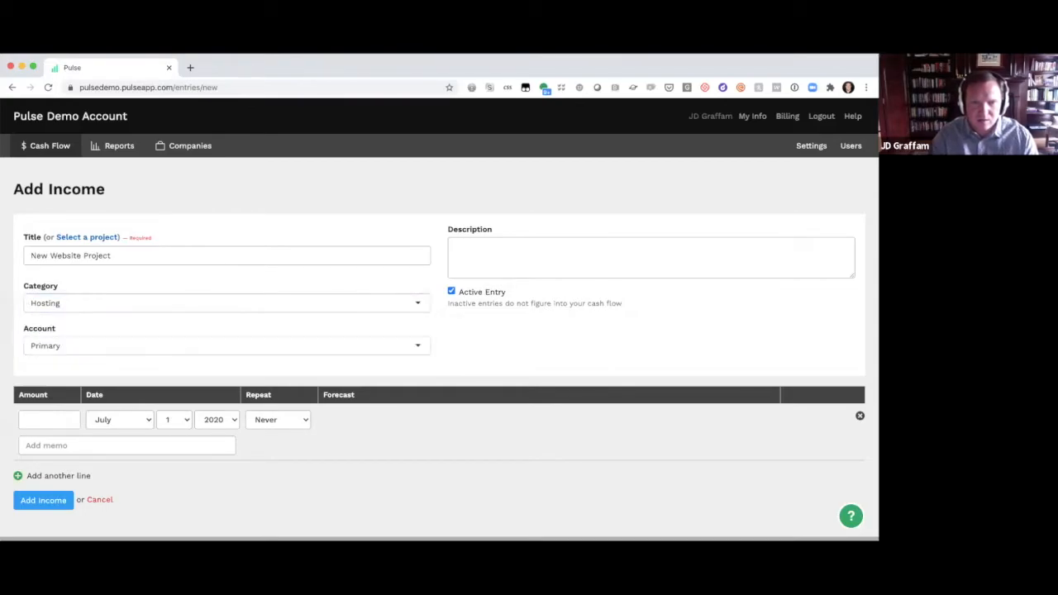
click(63, 303)
key(BackSpace)
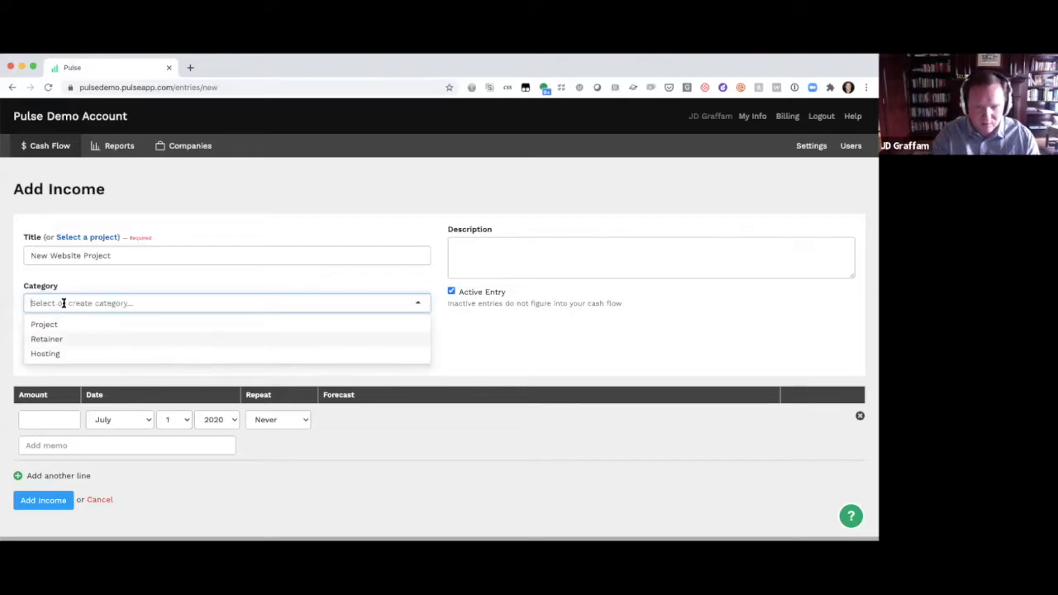
text(Hourly Support)
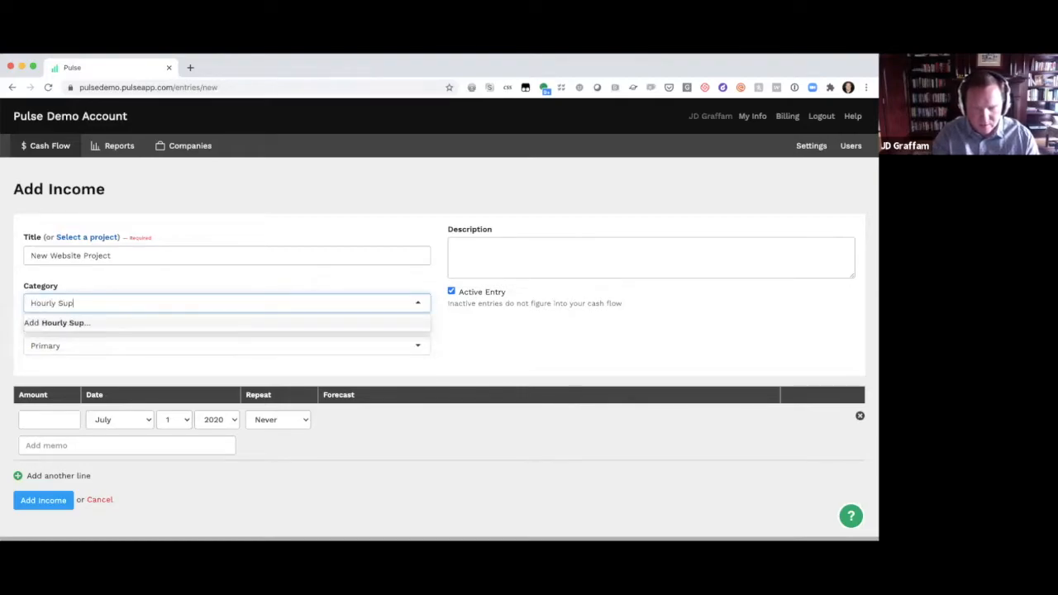
click(62, 323)
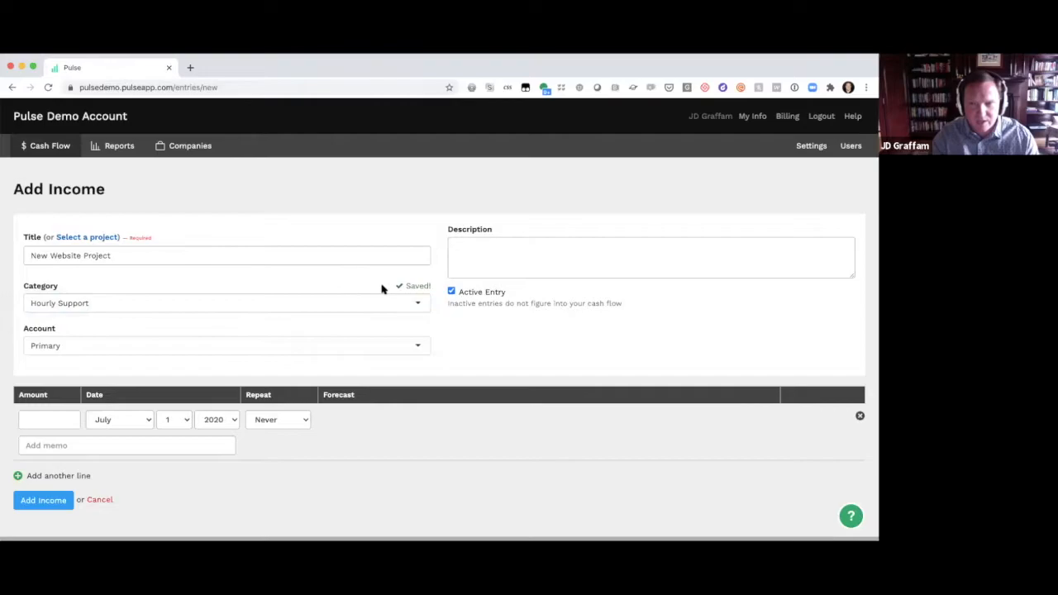
Set the New Website Project entry's category back to the existing "Project" category.
click(418, 305)
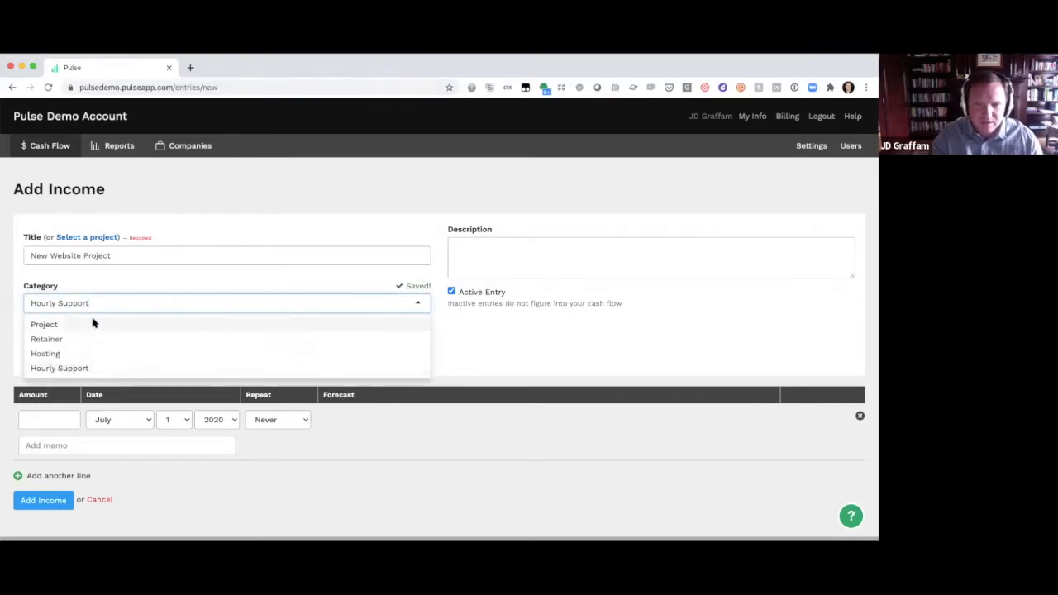
click(65, 323)
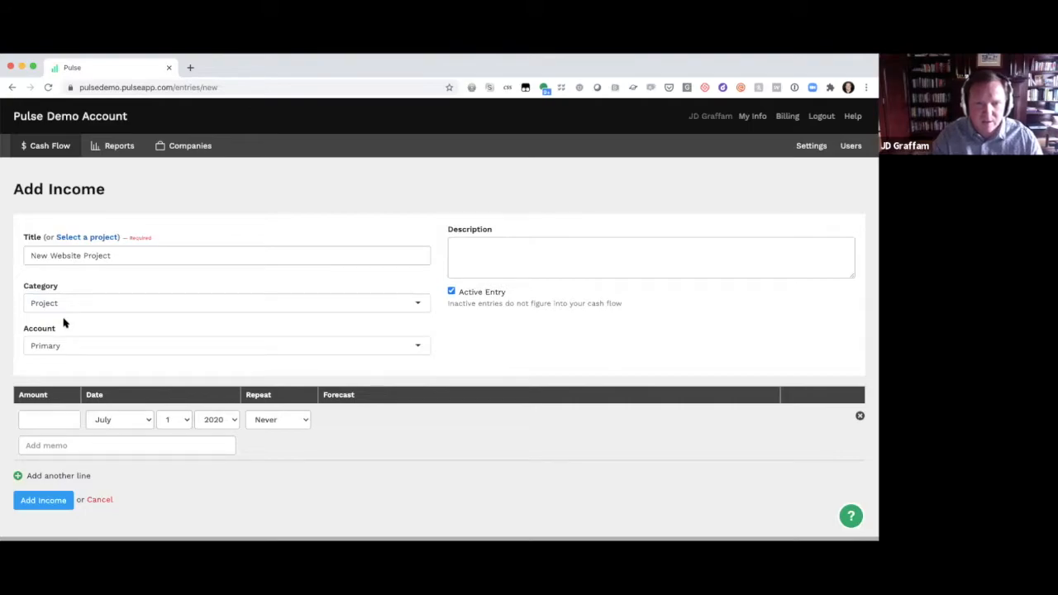
click(65, 301)
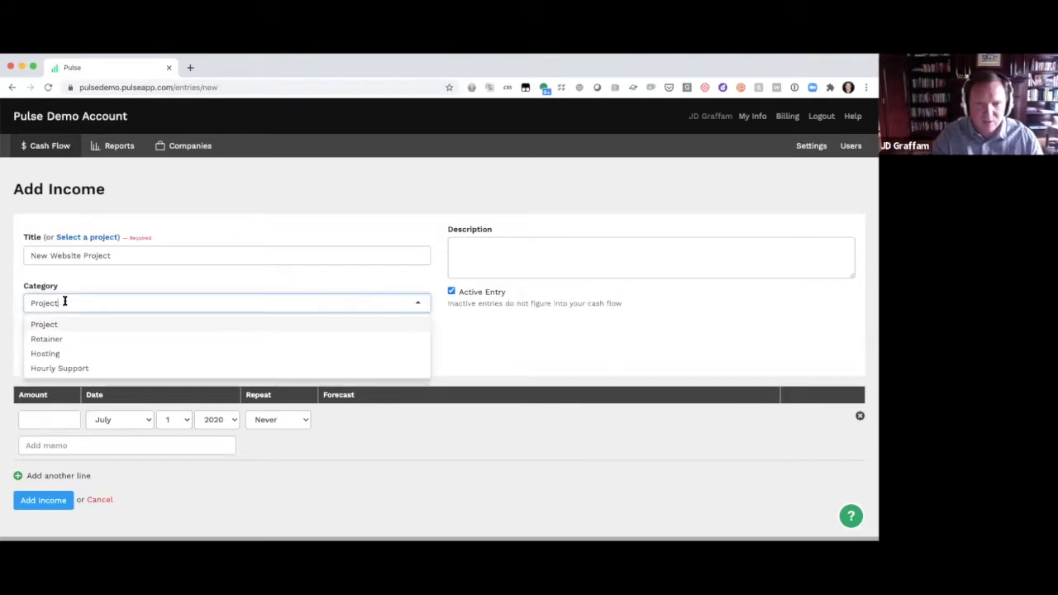
click(71, 285)
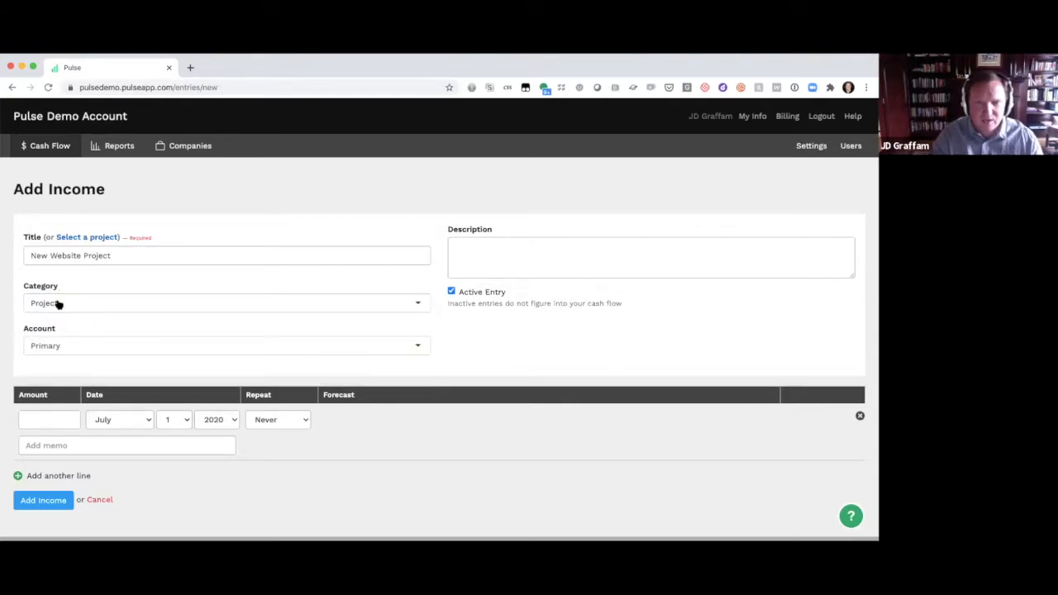
scroll(59, 325, down, 1)
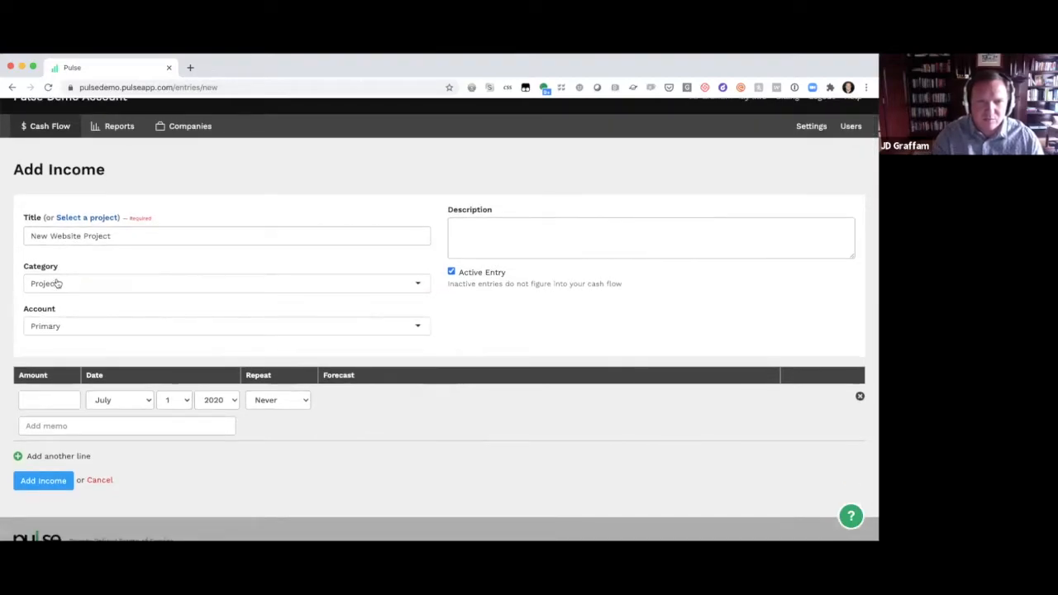
Fill in the entry's first payment line with amount 15000, memo "Deposit" and day 15 of July 2020.
click(43, 394)
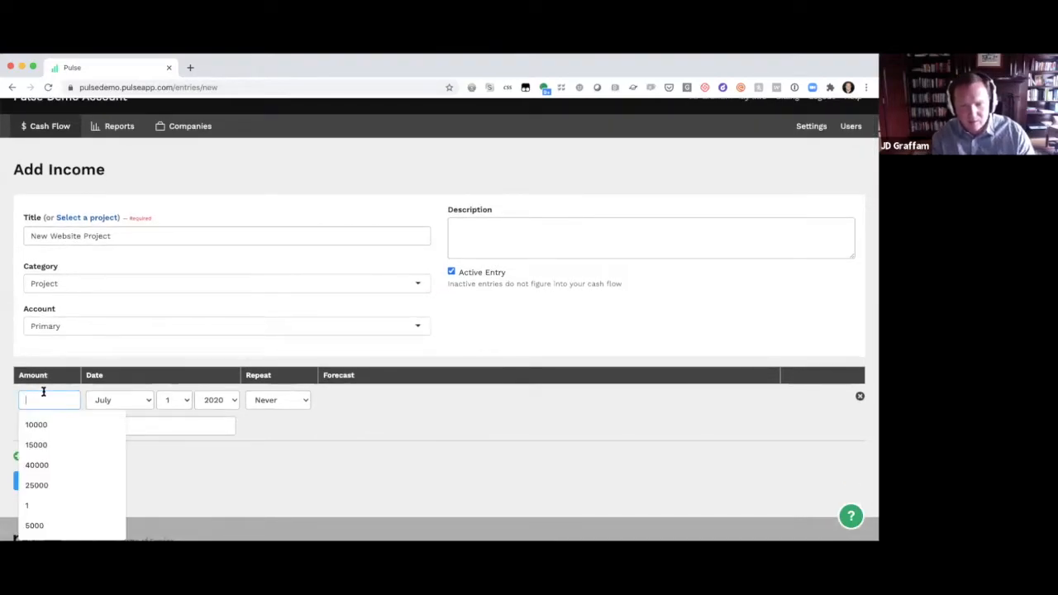
text(15000)
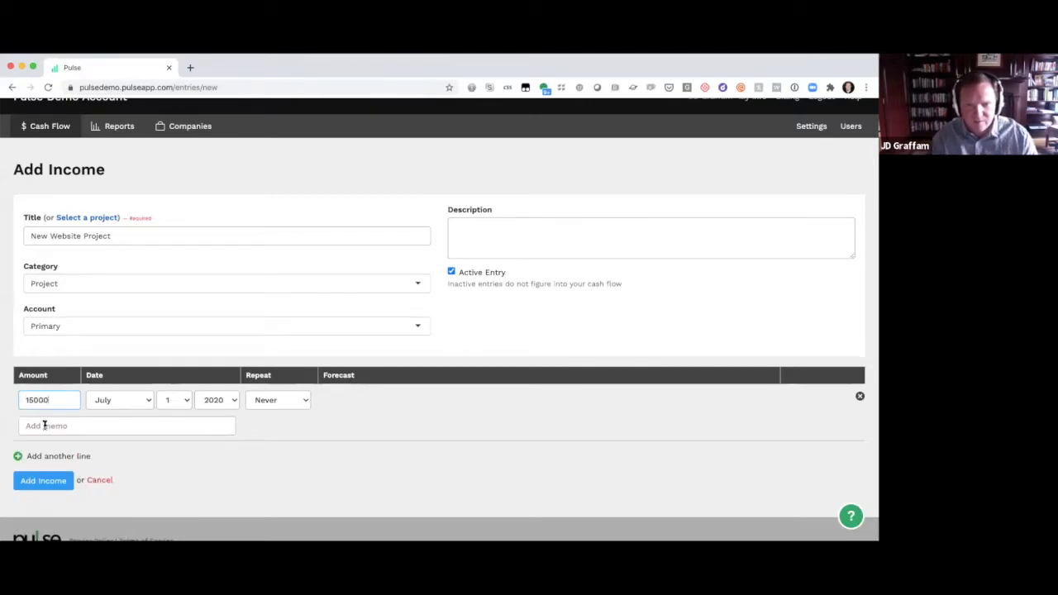
click(42, 425)
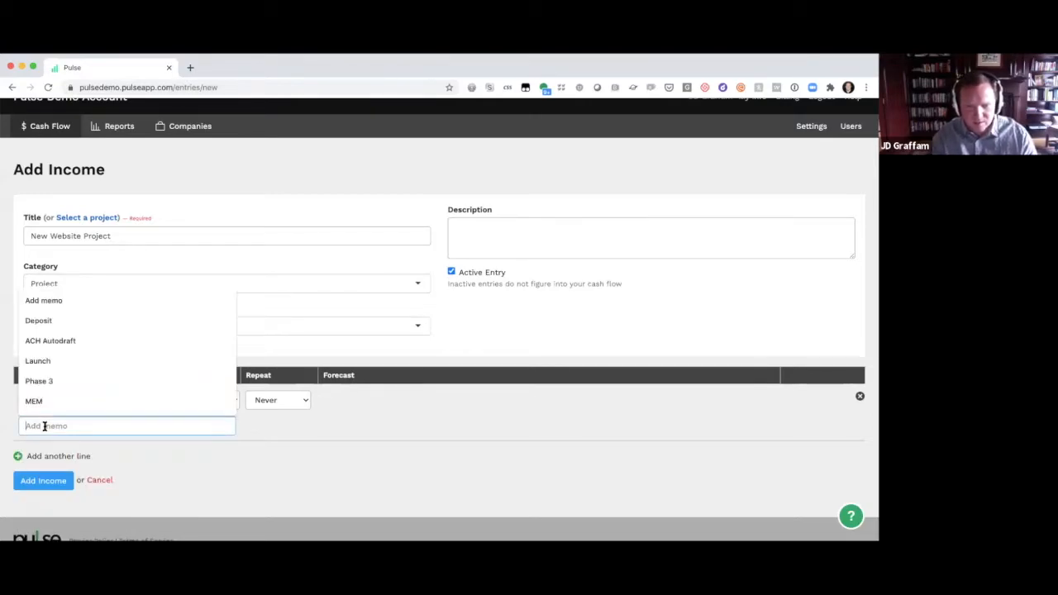
text(Deposit)
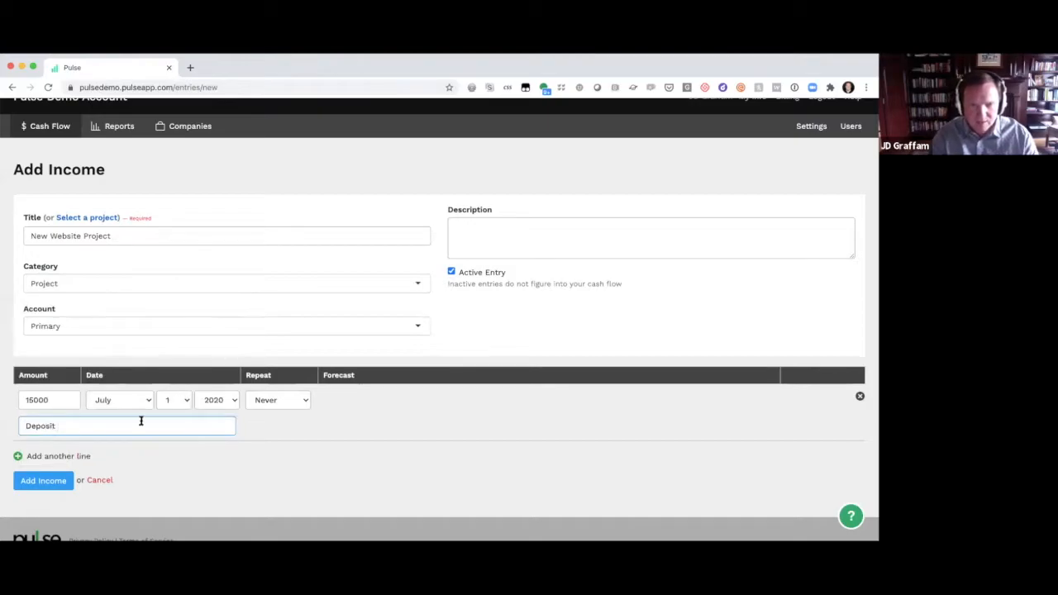
click(171, 403)
click(175, 537)
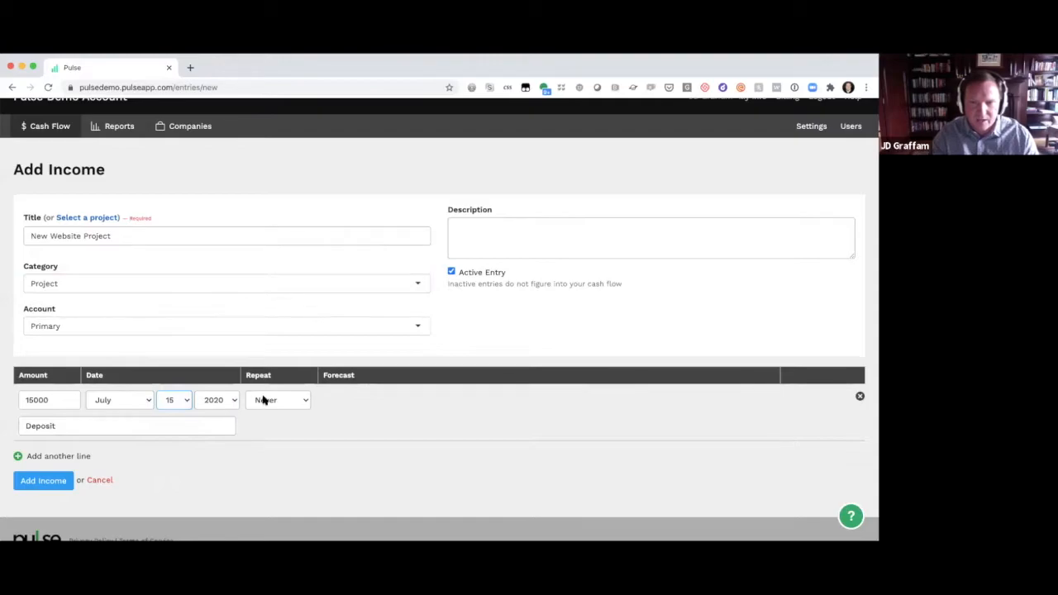
Add a second payment line of 15000 dated August 15, 2020.
click(51, 456)
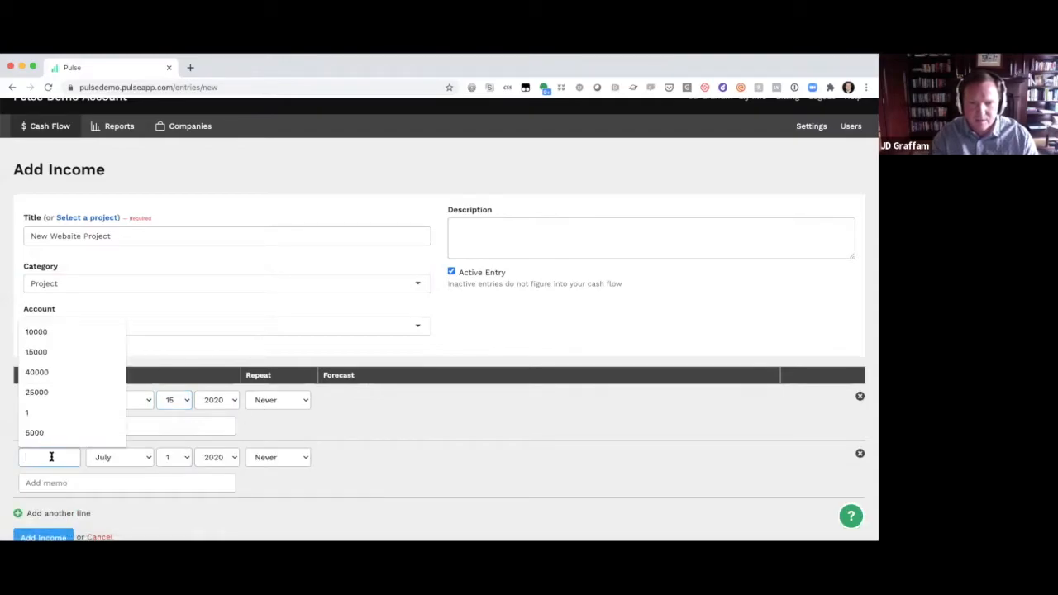
text(15000)
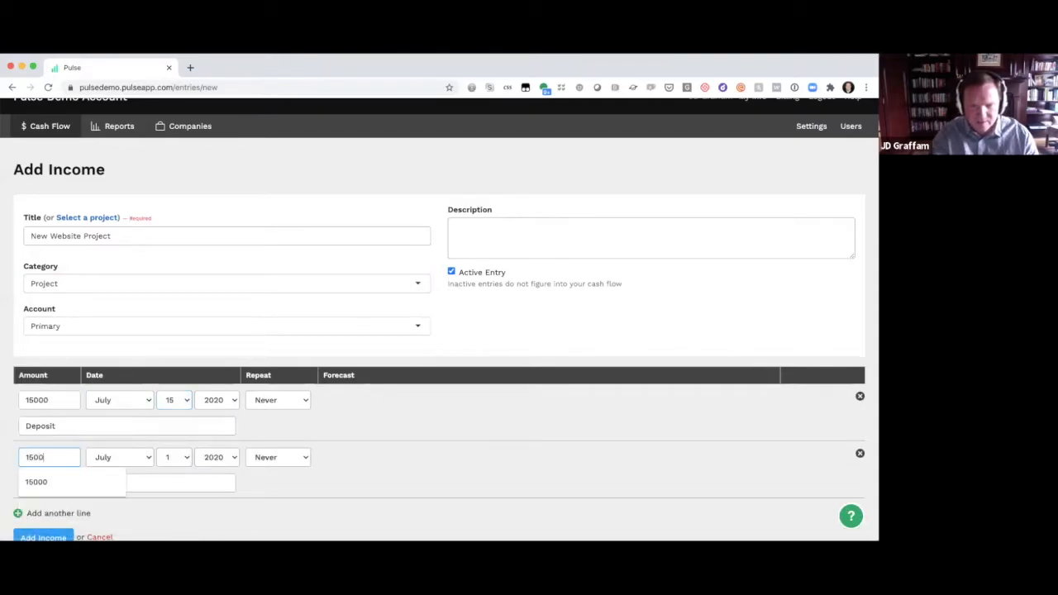
click(104, 457)
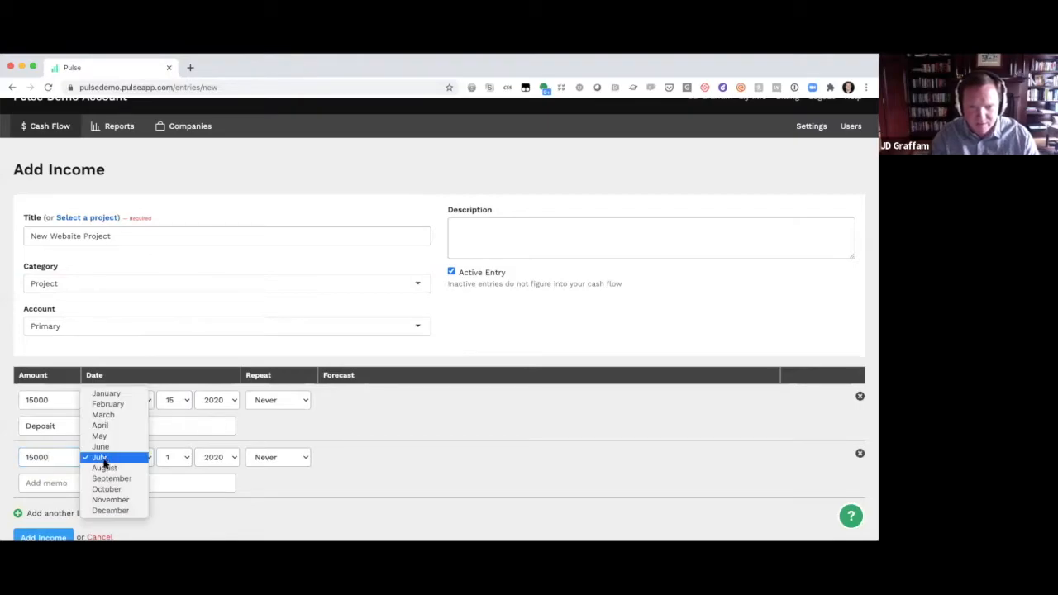
click(104, 468)
click(170, 457)
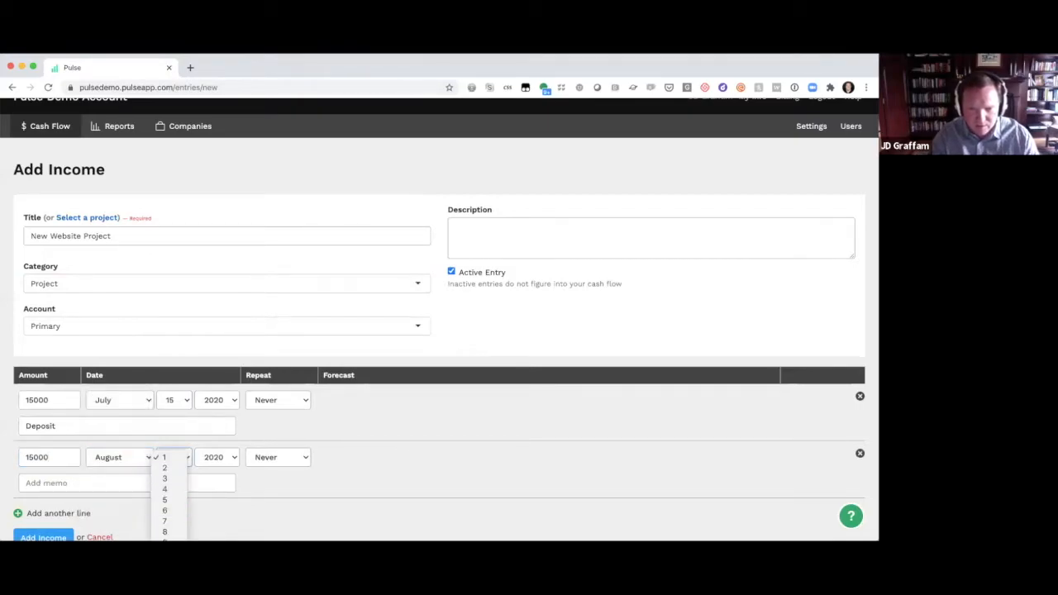
click(166, 594)
Add a third payment line of 15000 dated August 30, 2020, with the memo "Balance Due".
scroll(261, 475, down, 2)
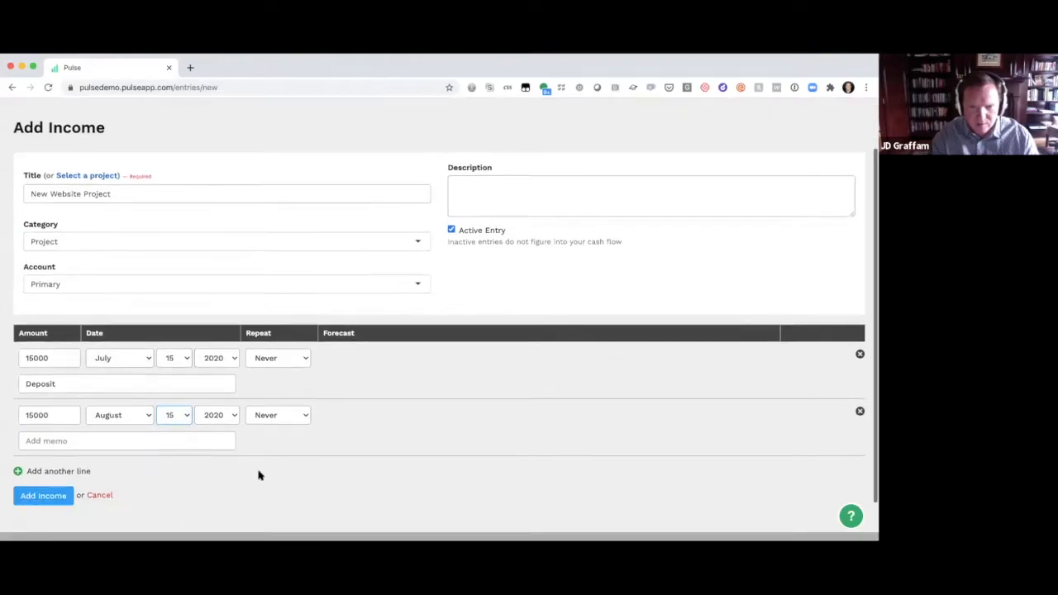
click(74, 422)
click(52, 427)
text(1)
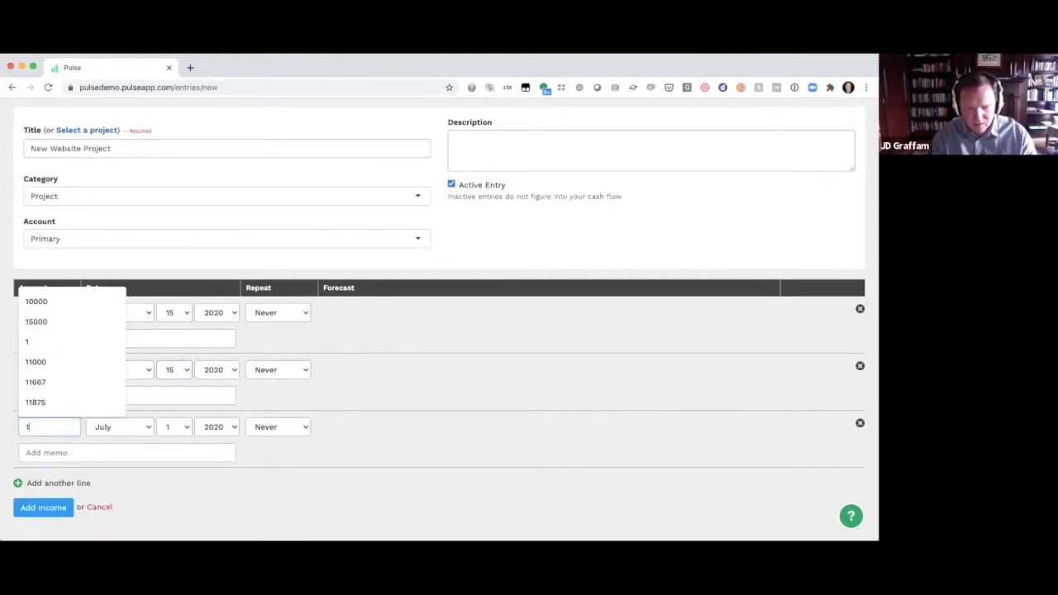
text(5000)
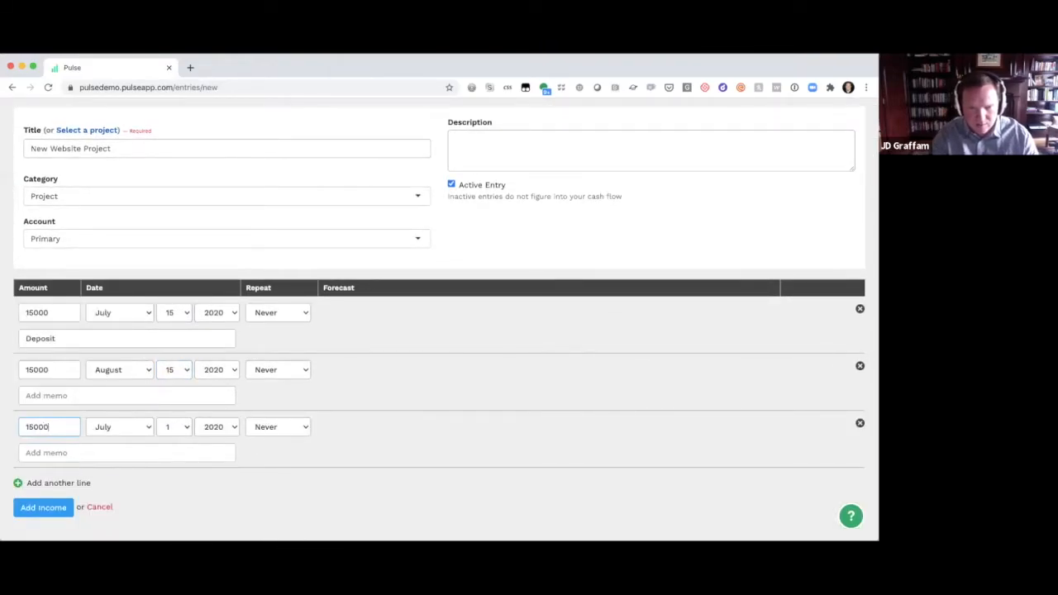
click(112, 428)
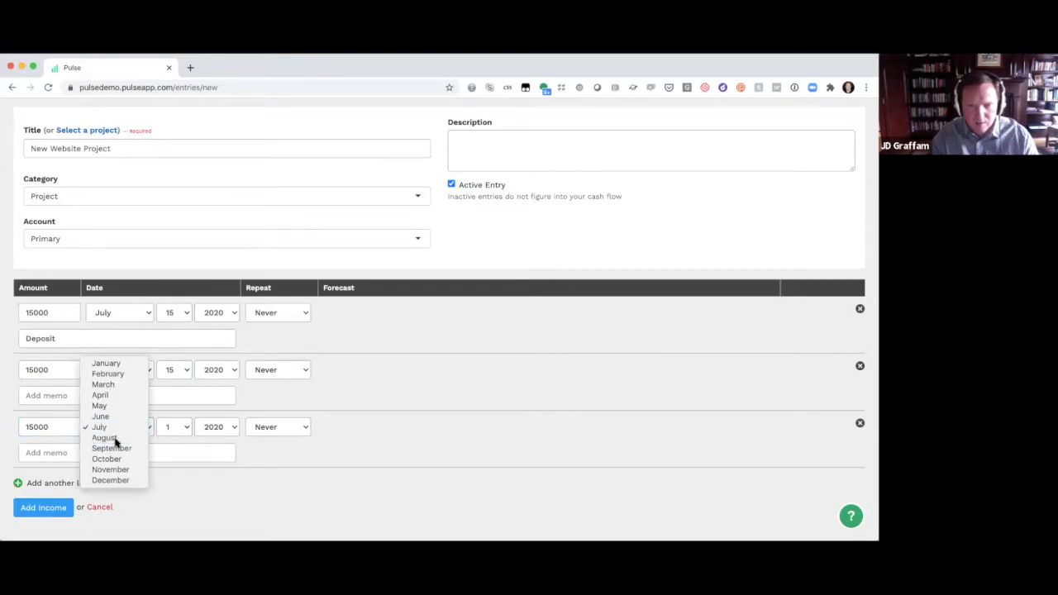
click(112, 437)
click(174, 427)
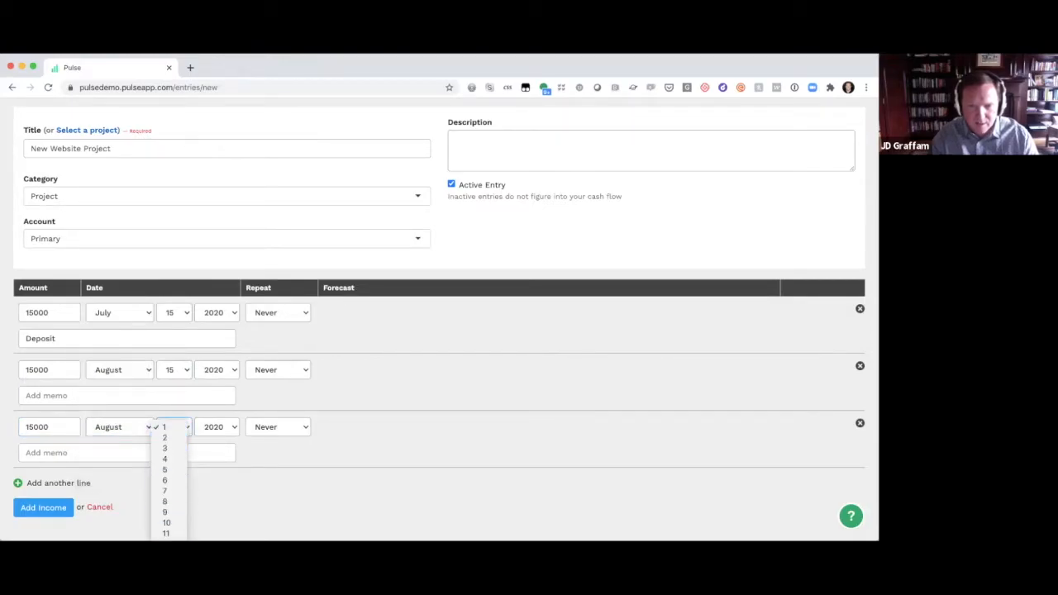
click(170, 594)
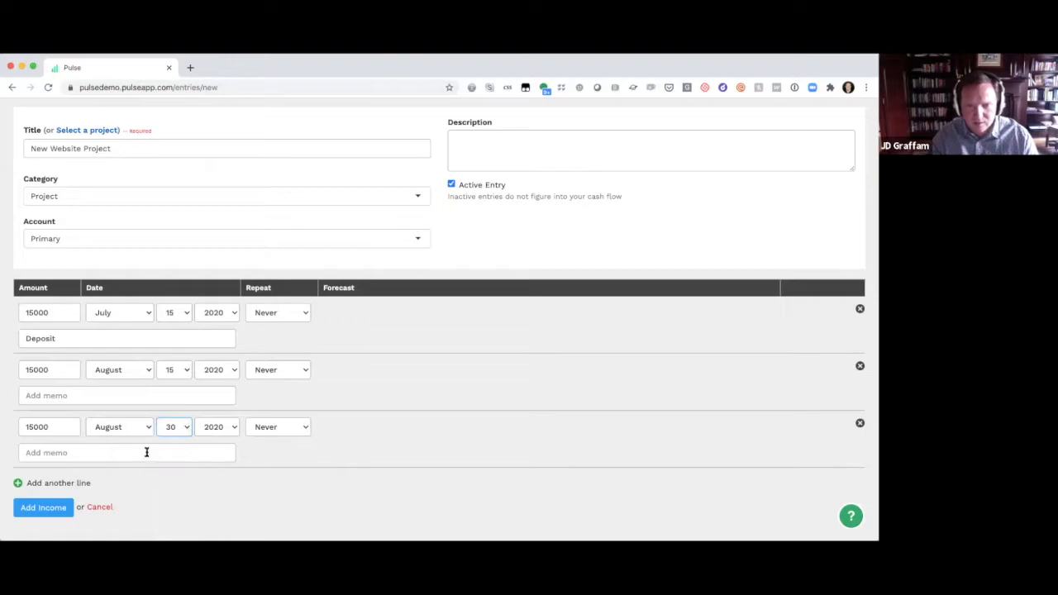
click(70, 451)
text(Balance Due)
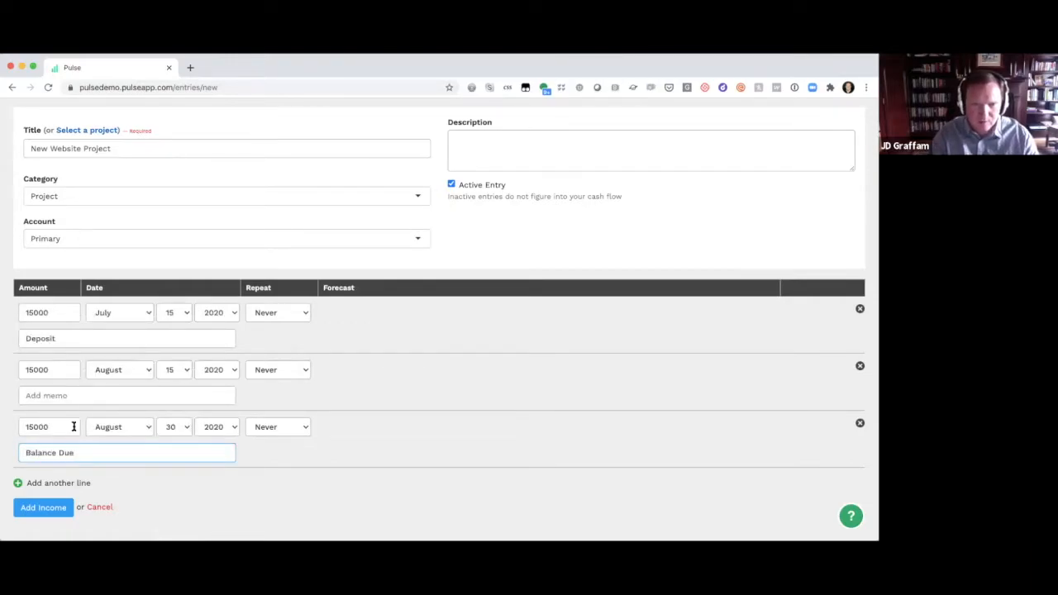
Enter the memo "Deposit" on the August 15 payment line and save the New Website Project income entry.
click(75, 394)
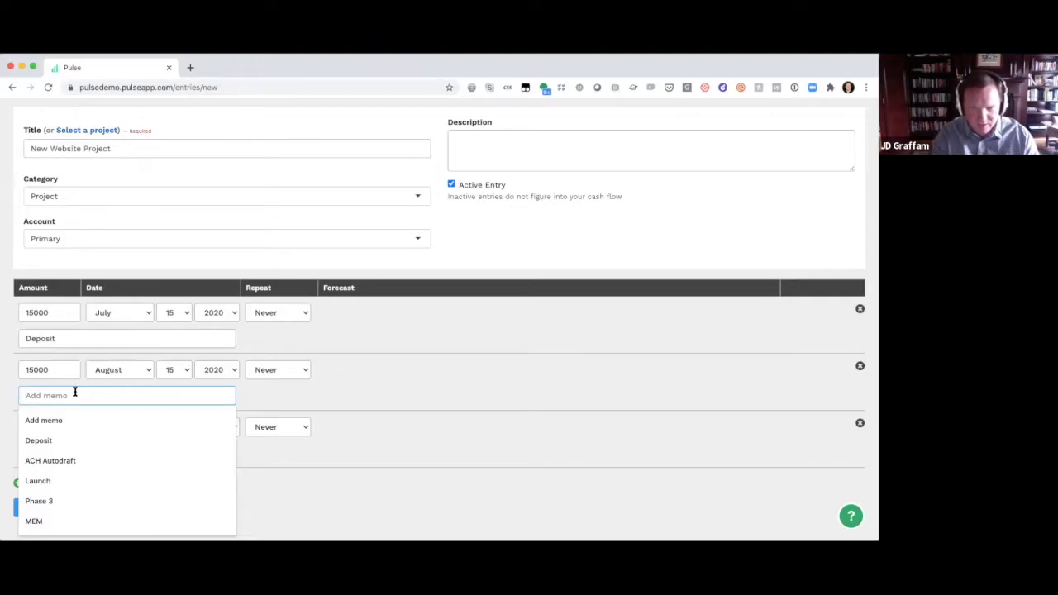
text(Deposit)
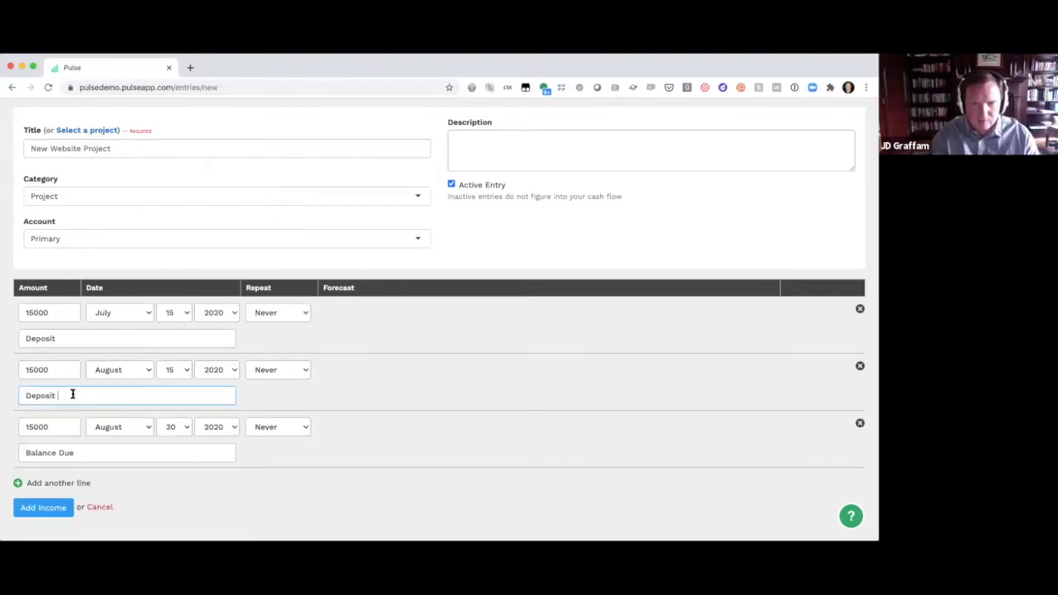
click(331, 387)
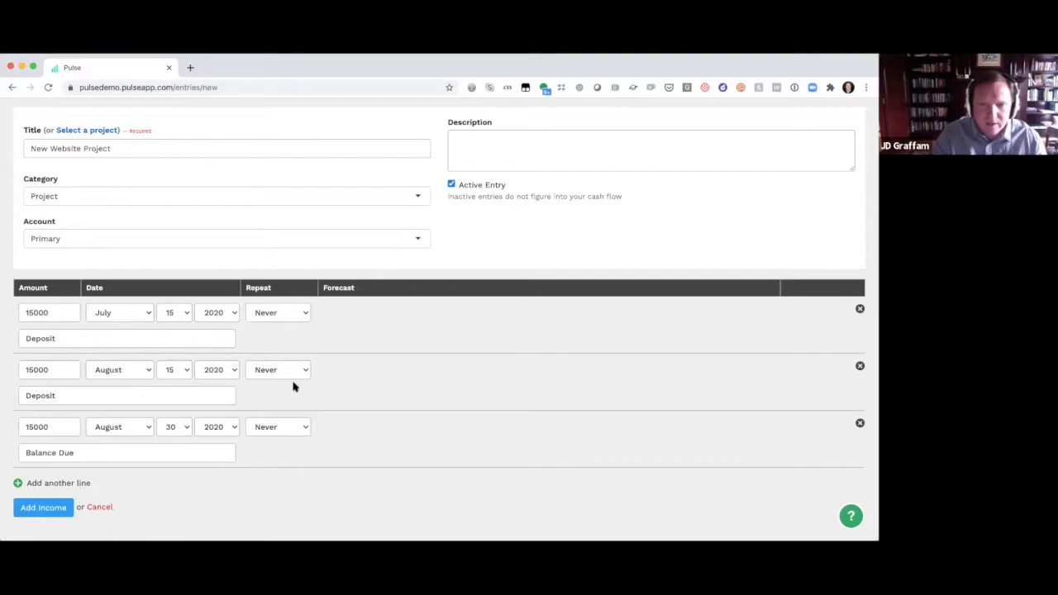
click(56, 508)
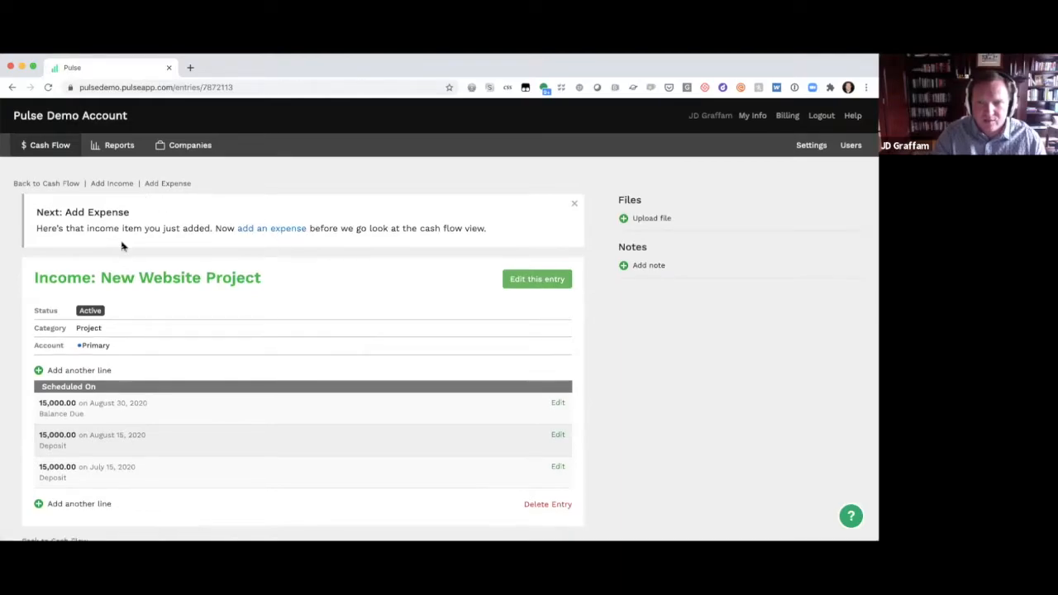
Open the Income & Expenses report and examine its monthly income bars, cash-on-hand line and monthly totals table.
scroll(122, 243, down, 2)
scroll(122, 243, up, 2)
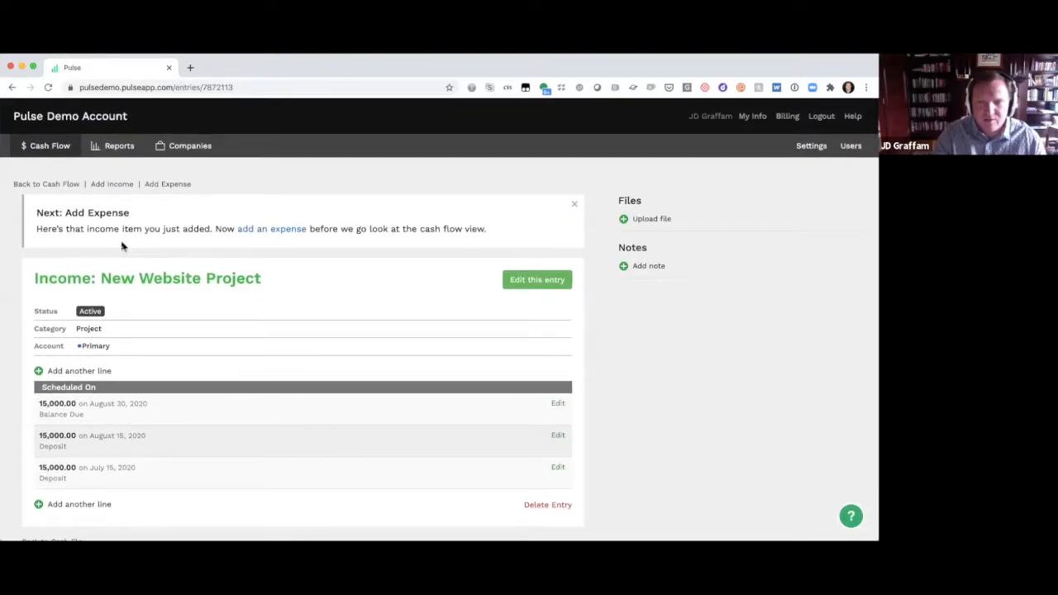
click(120, 147)
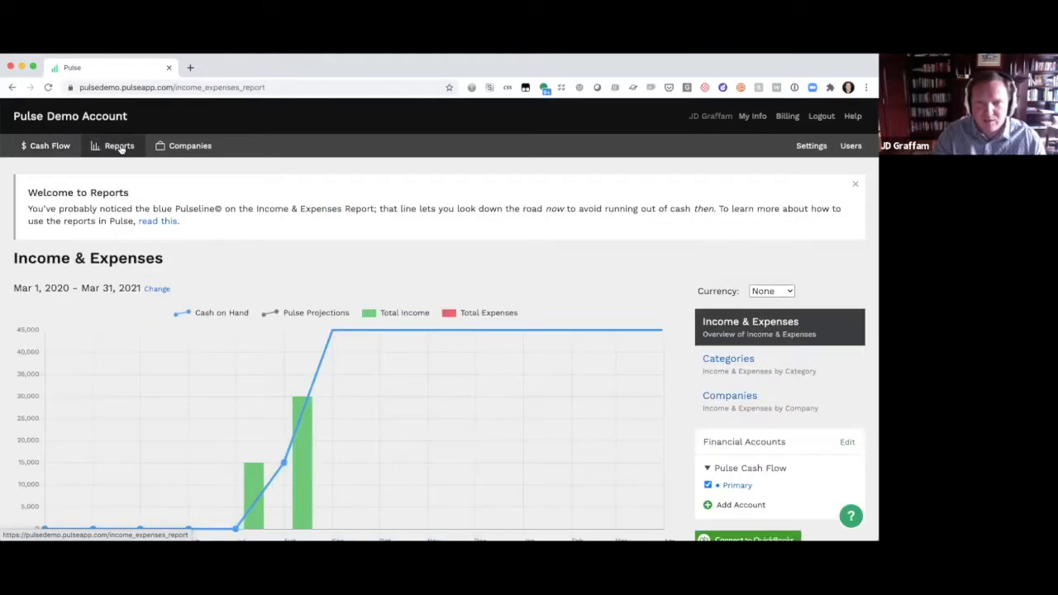
scroll(237, 311, down, 3)
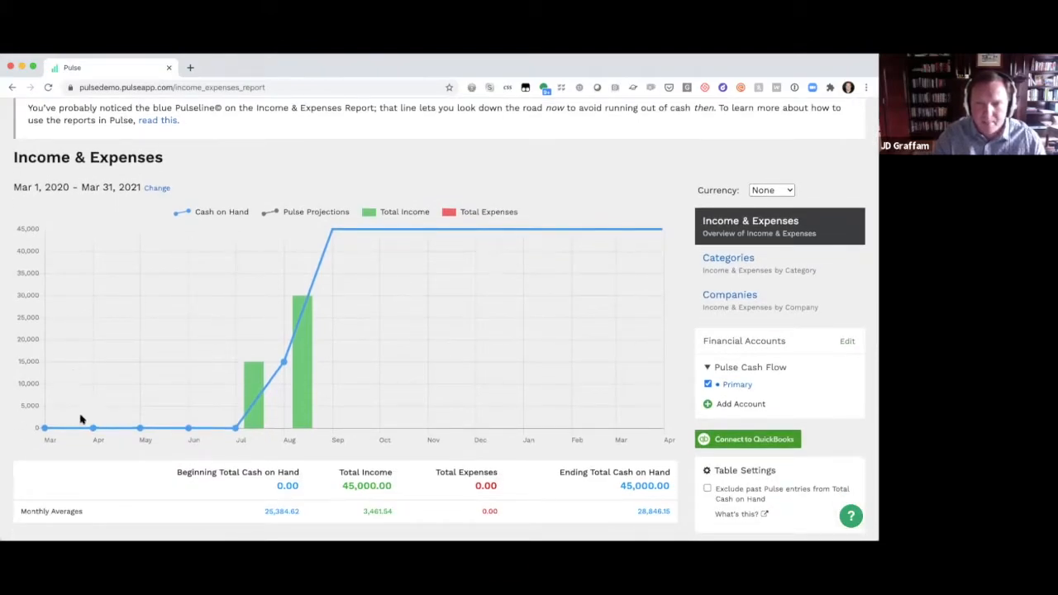
mouse_move(261, 424)
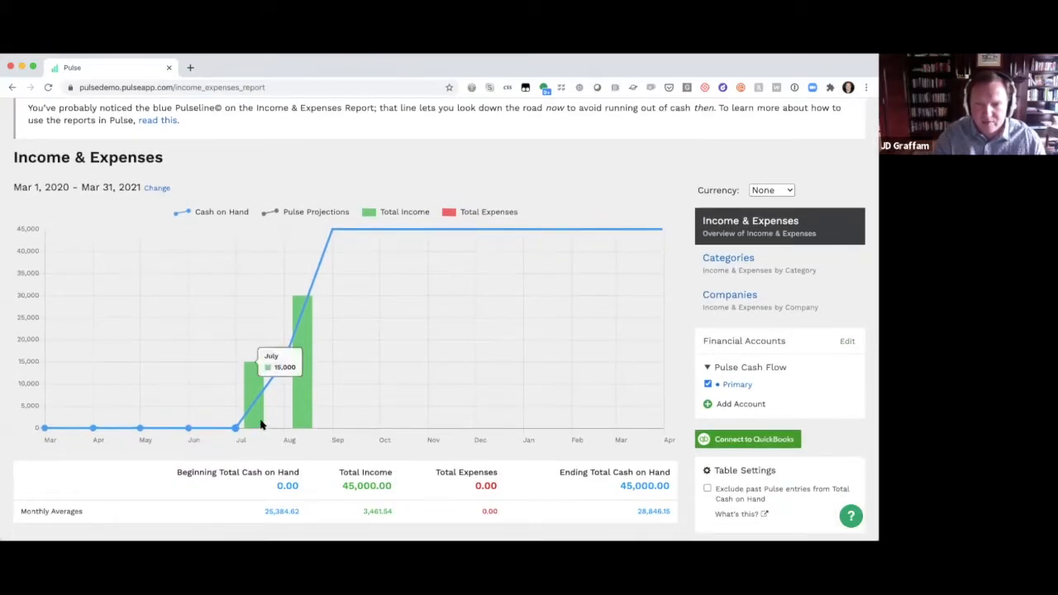
mouse_move(300, 418)
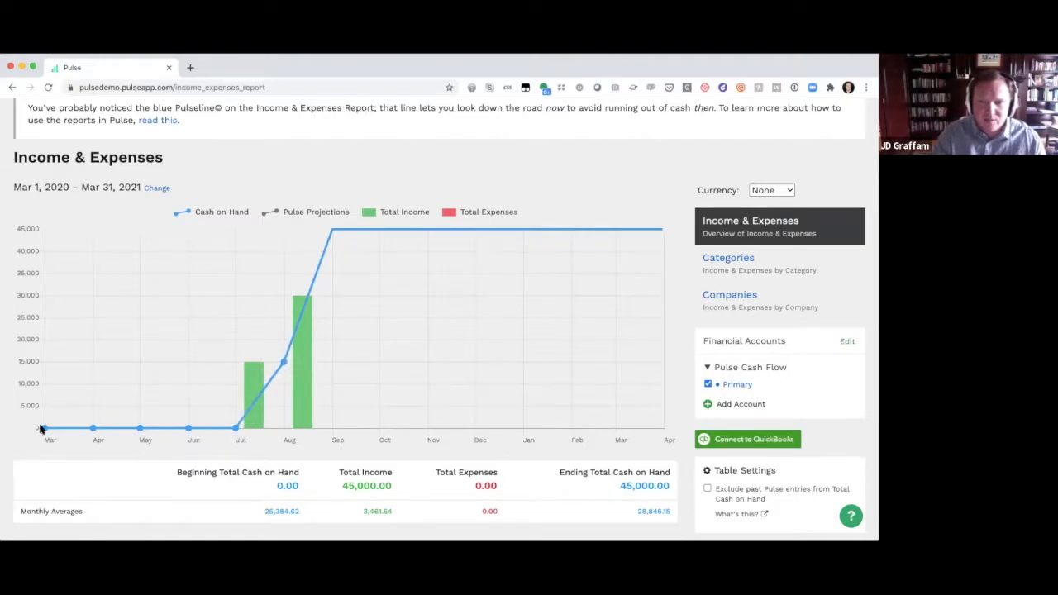
mouse_move(139, 431)
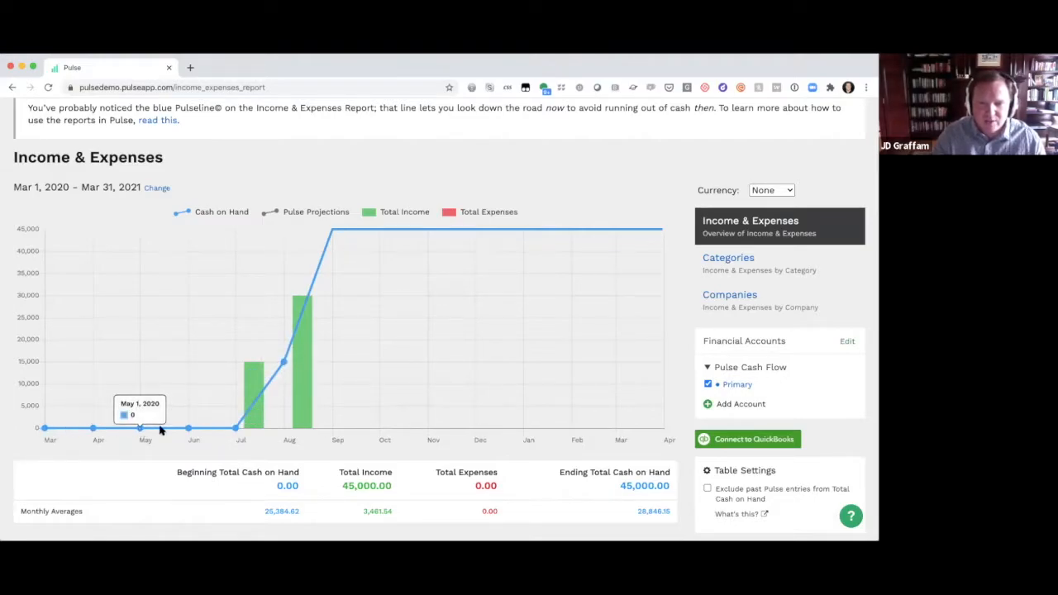
mouse_move(189, 429)
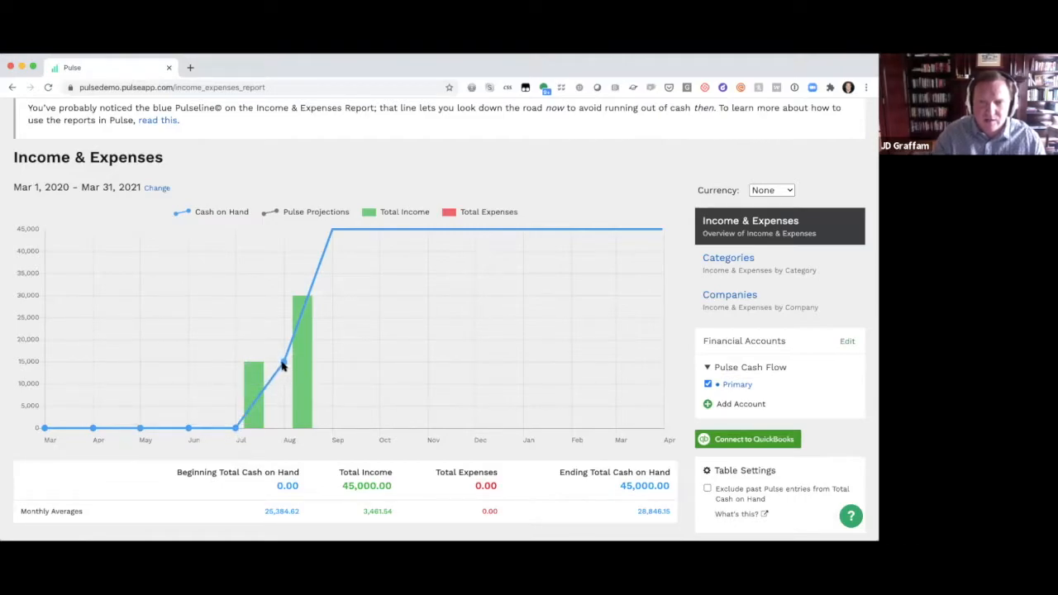
mouse_move(282, 366)
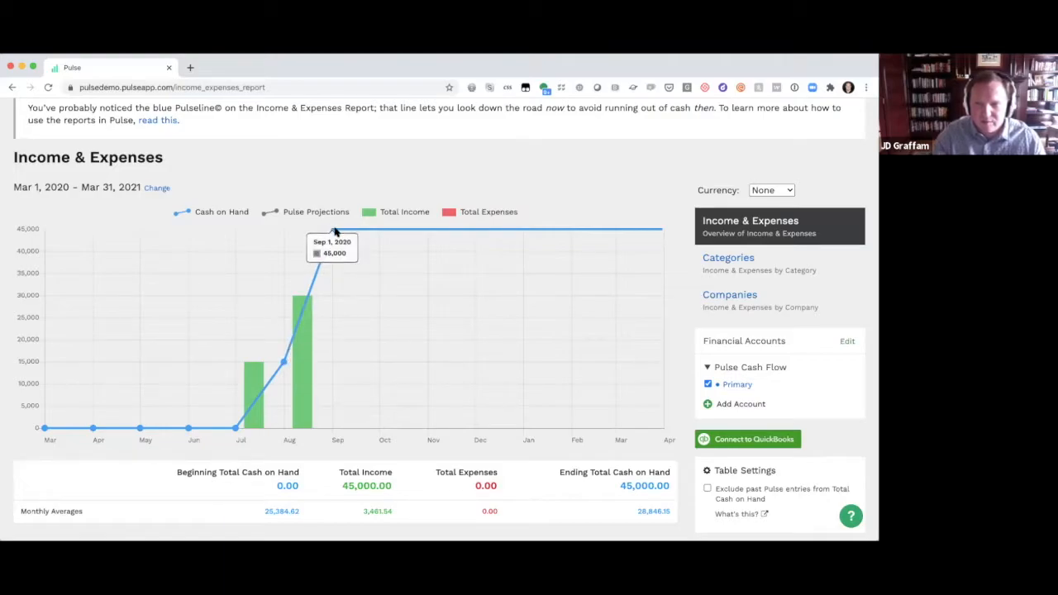
mouse_move(333, 234)
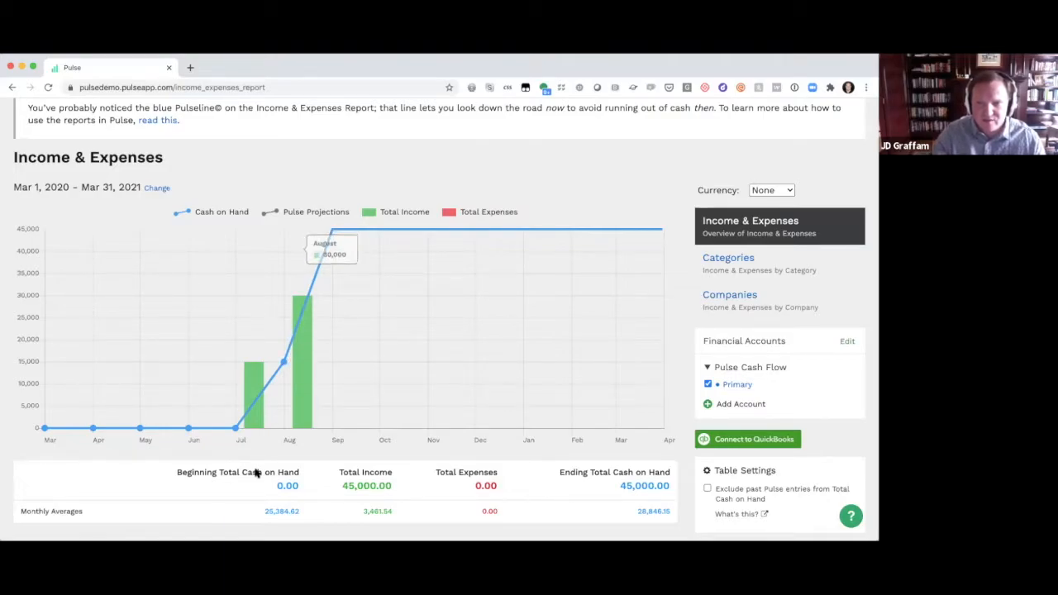
scroll(248, 488, down, 5)
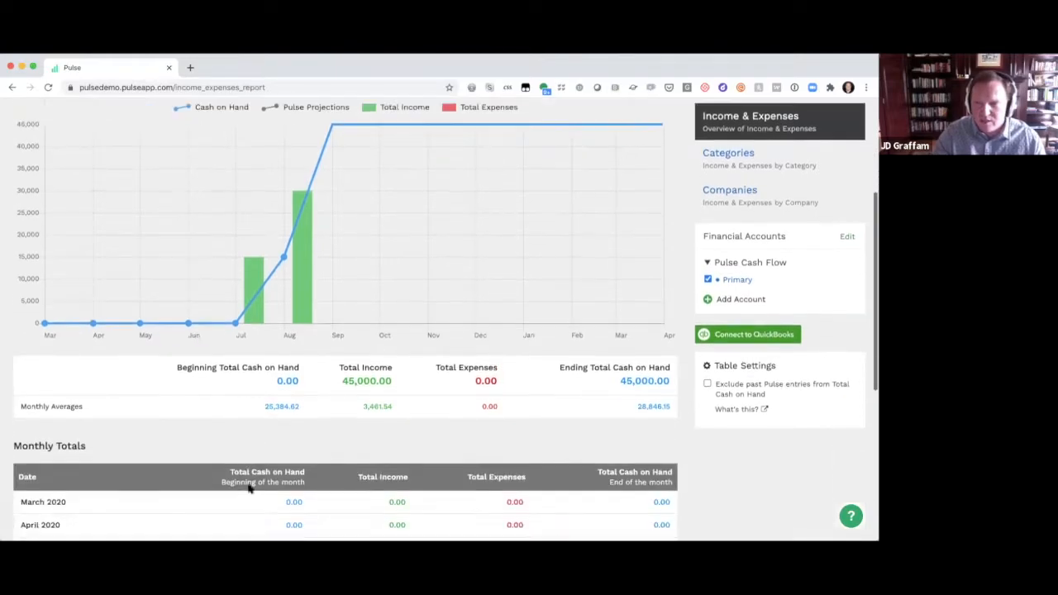
scroll(248, 488, down, 5)
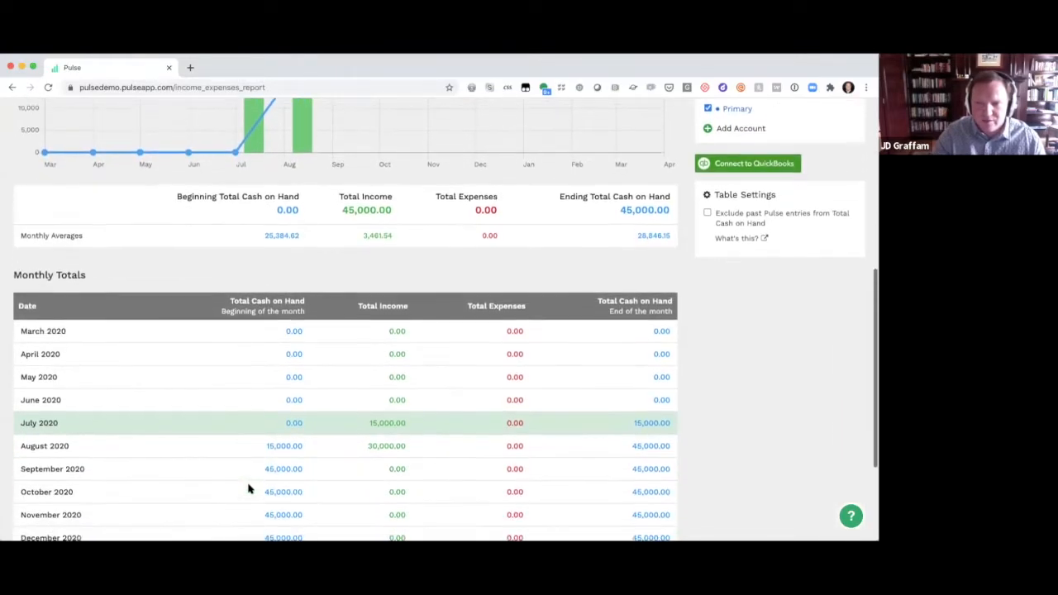
scroll(248, 488, up, 10)
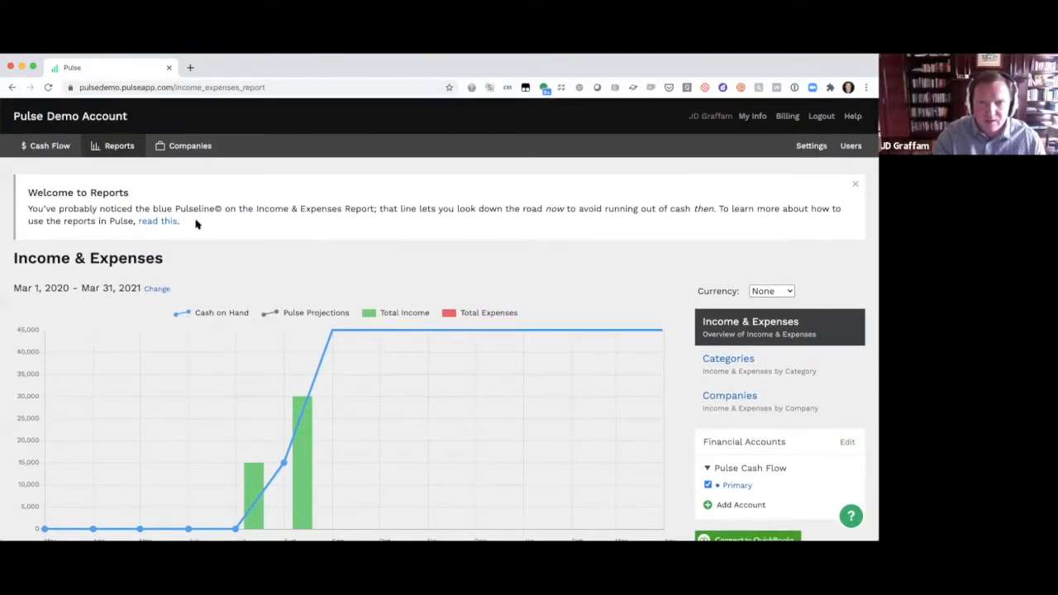
Start a new income entry and title it "Support Services for Acme".
mouse_move(41, 152)
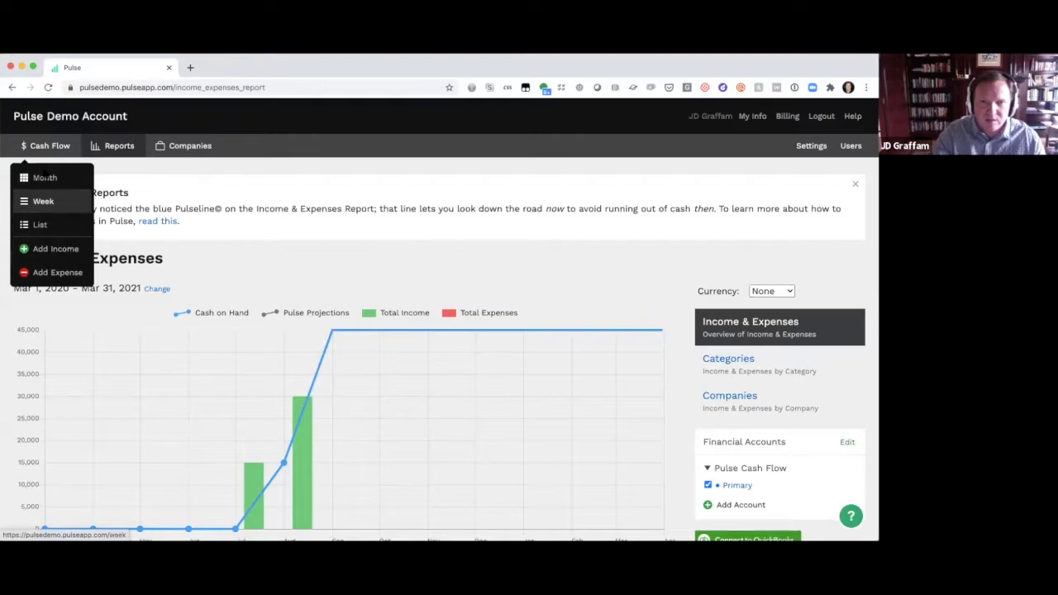
click(42, 249)
click(41, 250)
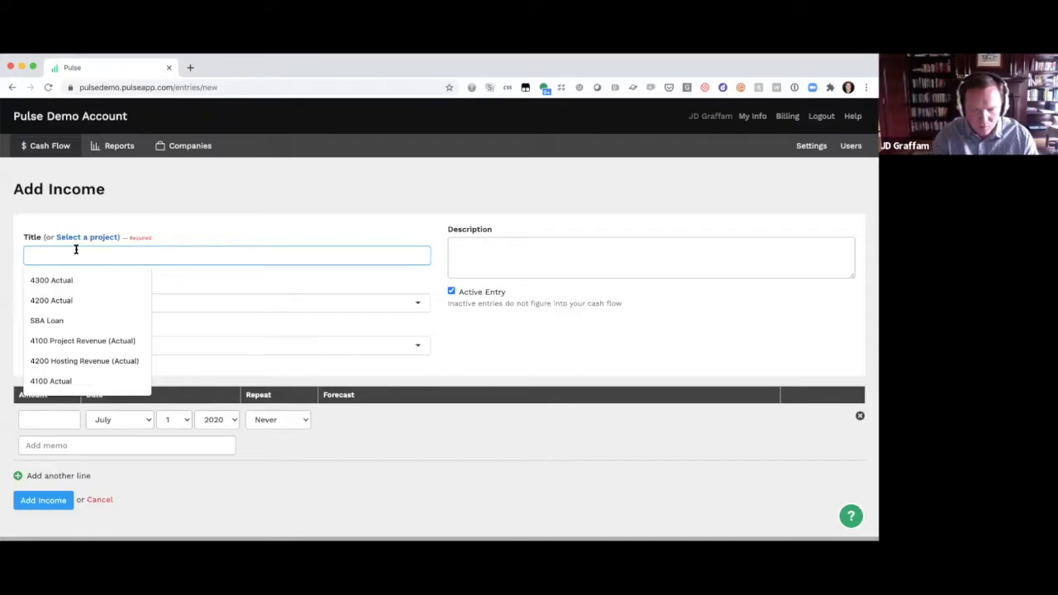
text(Support Services for Acme)
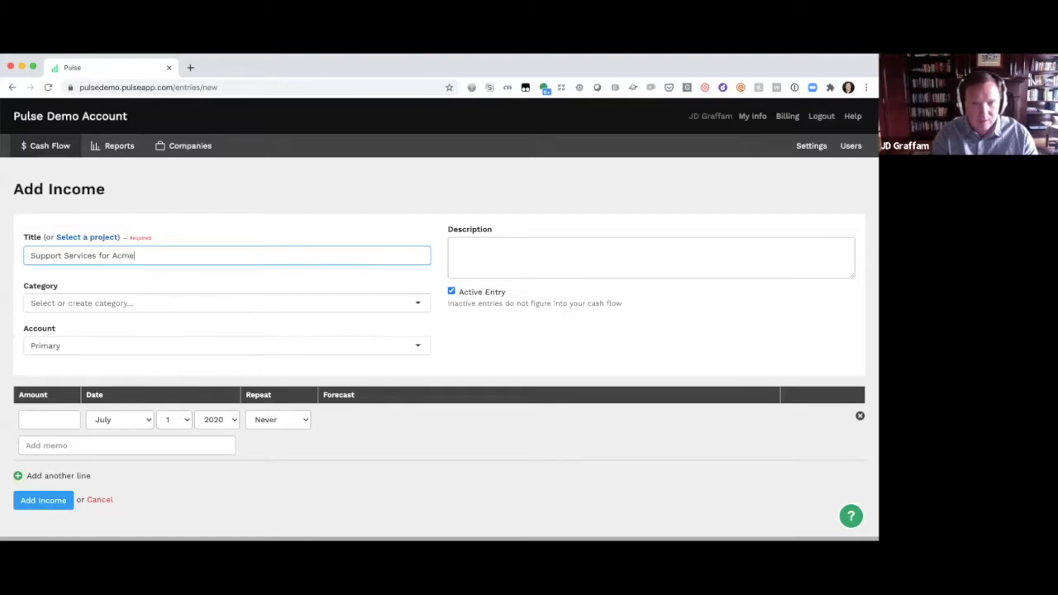
Assign the Retainer category and enter a payment of 5000 with its date in September 2020.
click(48, 303)
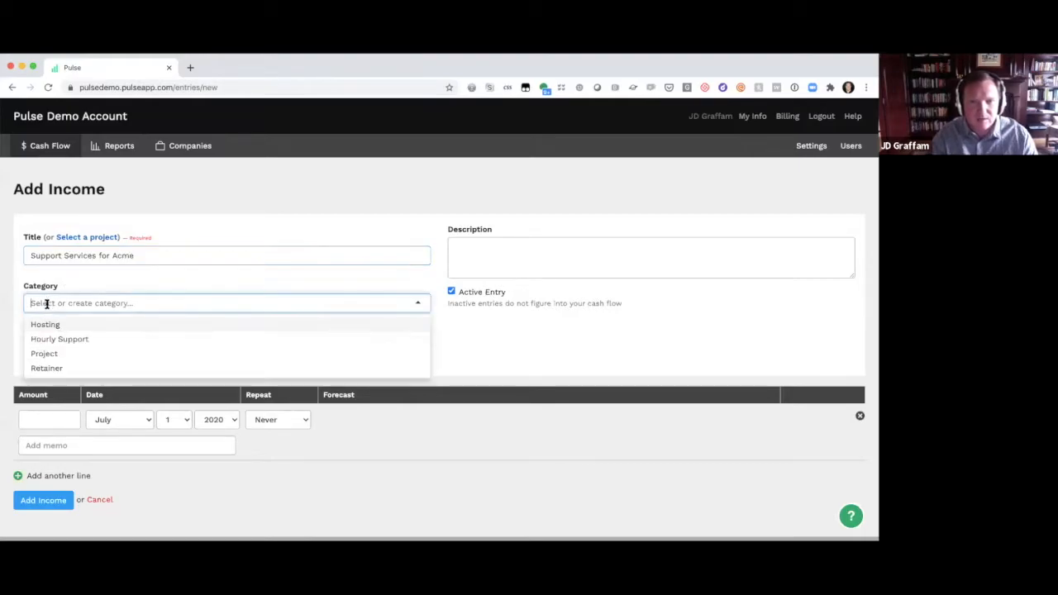
click(46, 354)
click(50, 419)
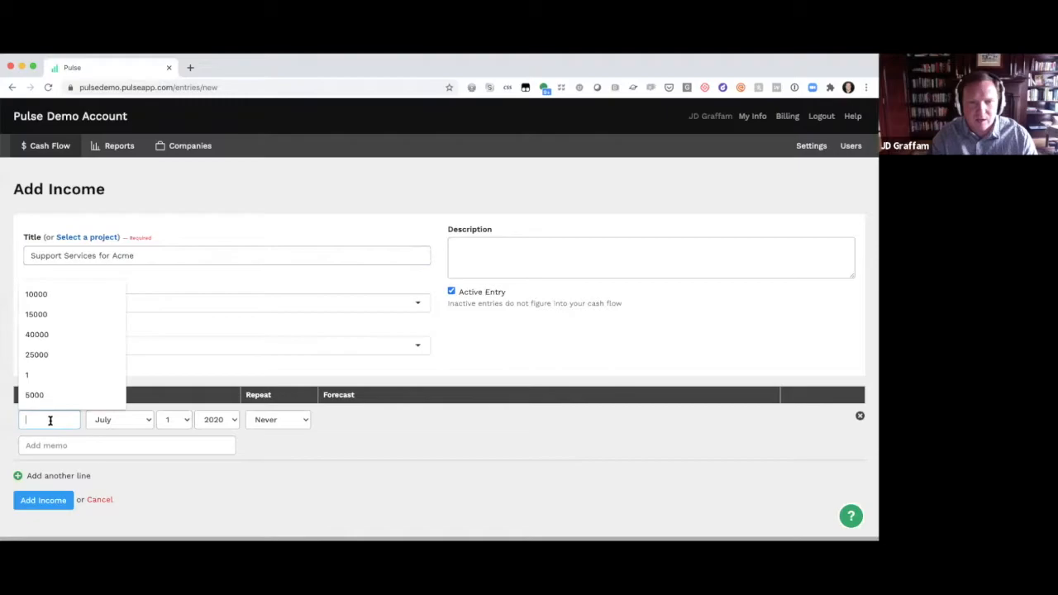
click(43, 397)
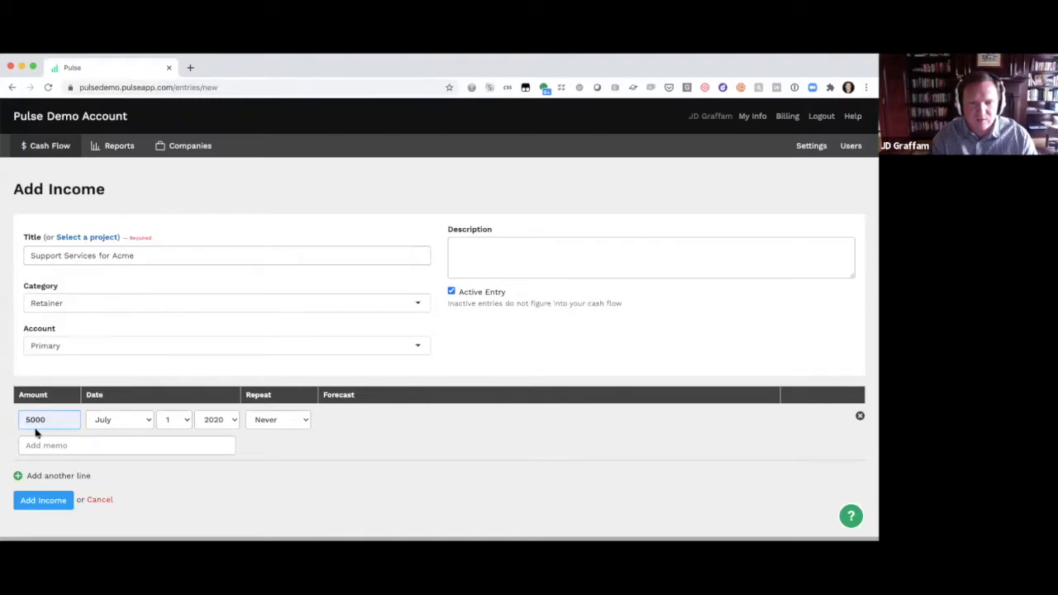
click(114, 421)
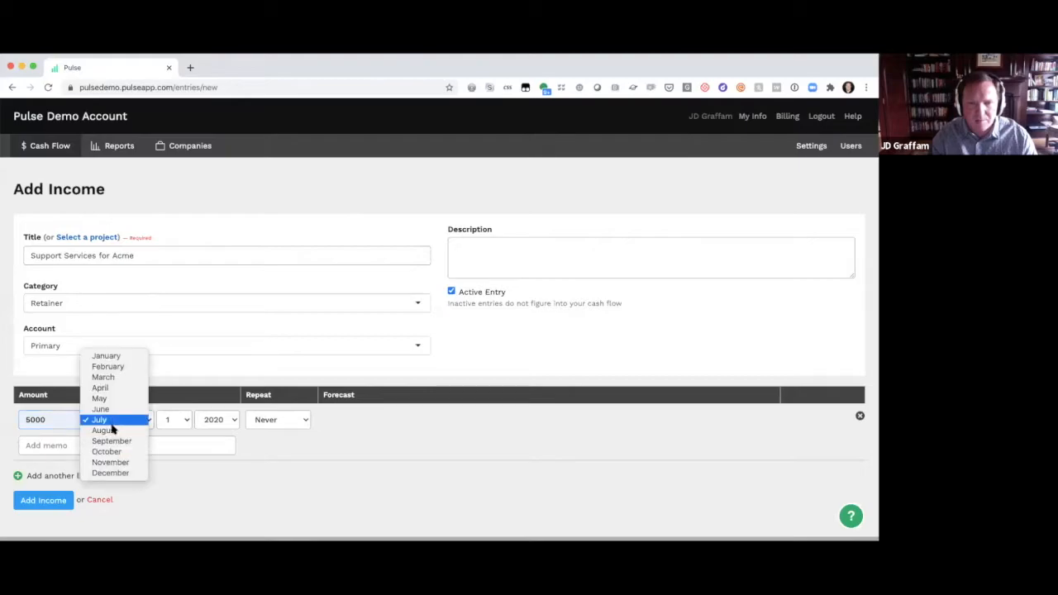
click(113, 441)
Make the 5000 payment repeat monthly and end on August 1, 2021.
click(267, 419)
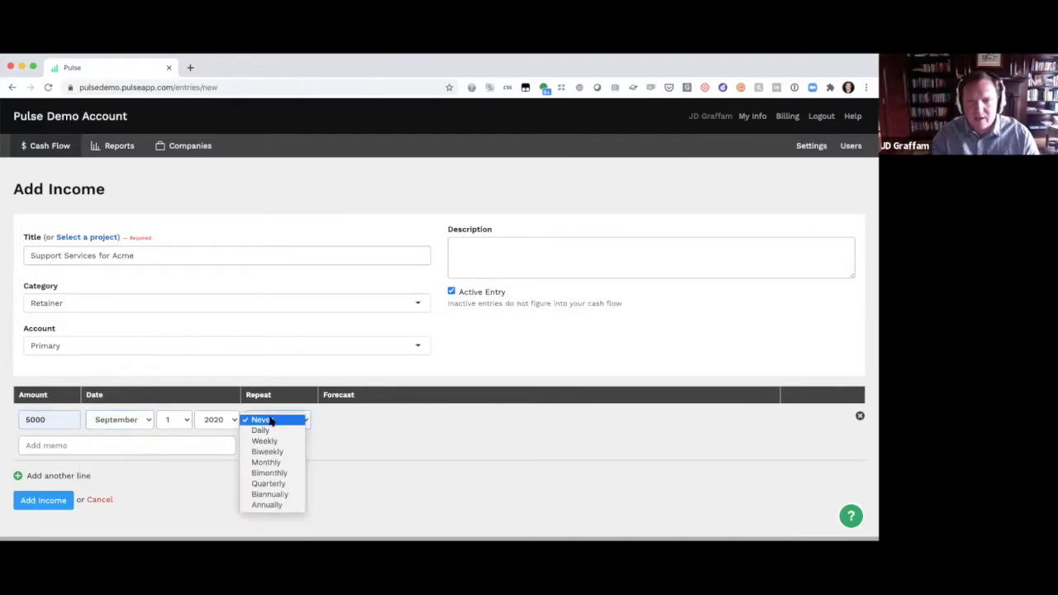
click(273, 463)
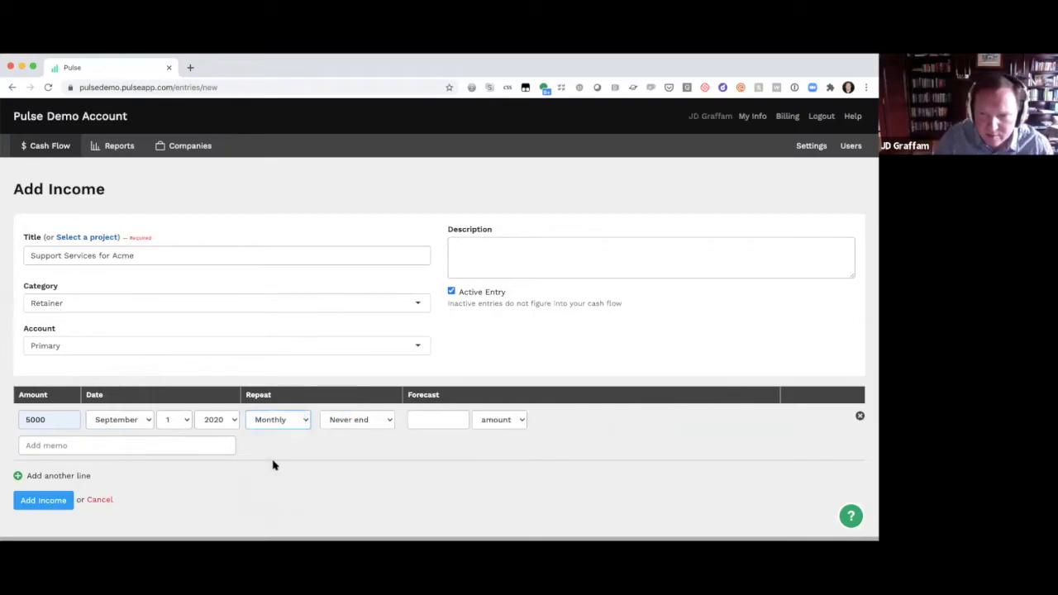
click(345, 421)
click(345, 430)
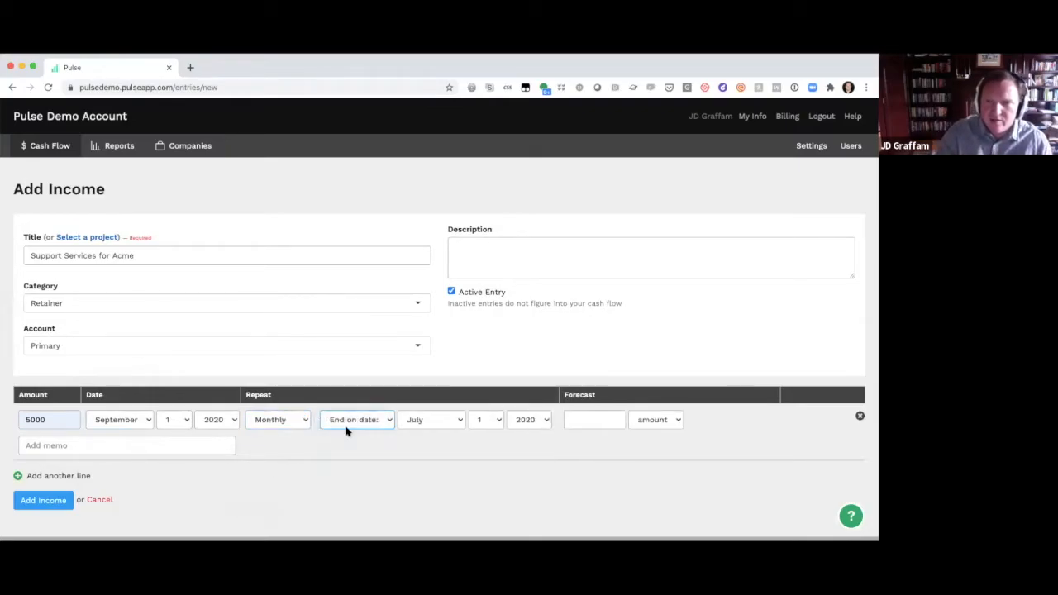
click(426, 421)
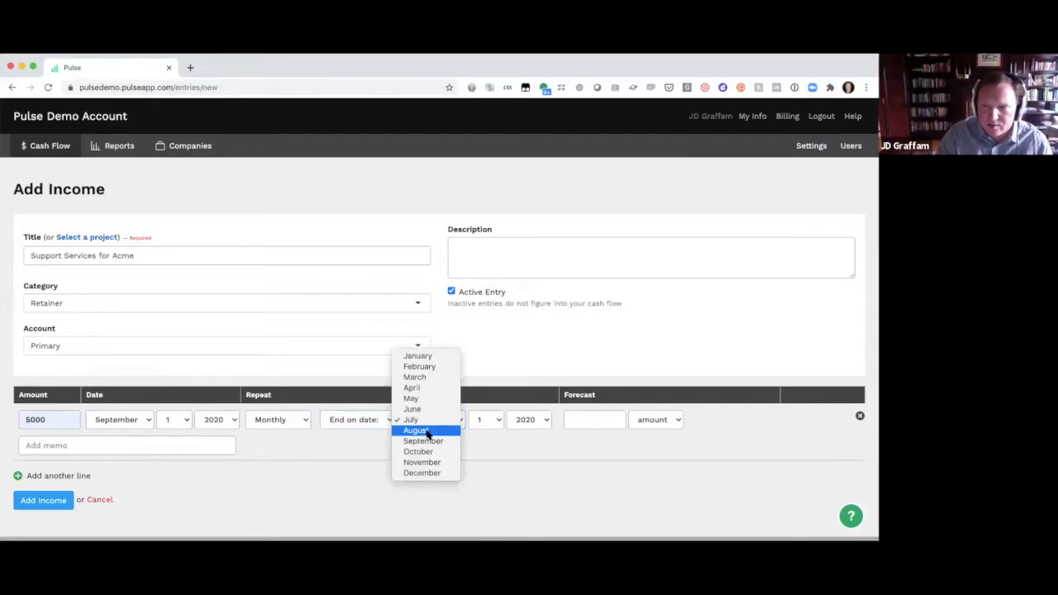
click(427, 431)
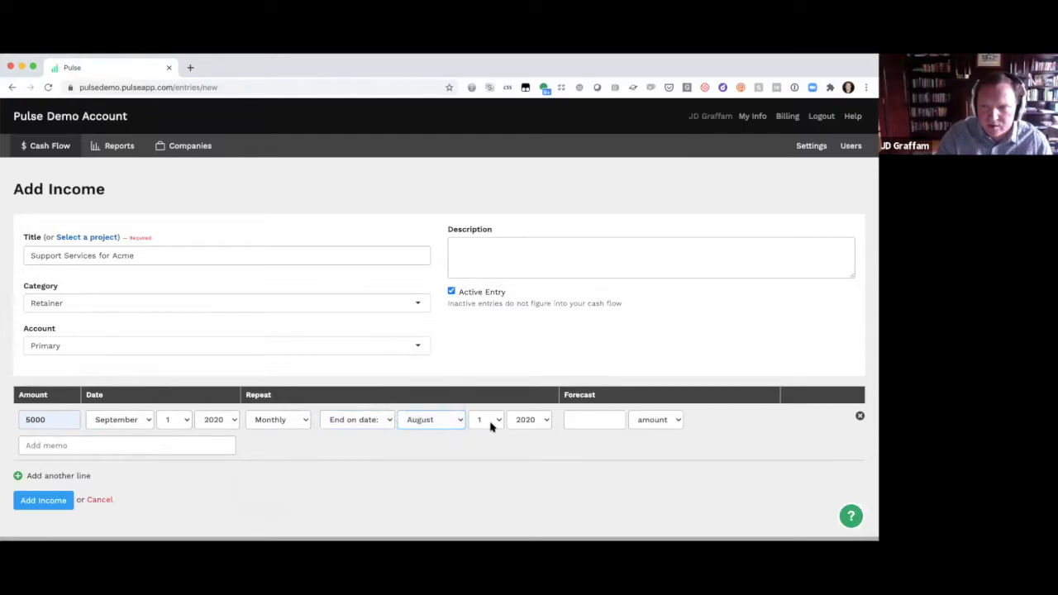
click(520, 423)
click(526, 431)
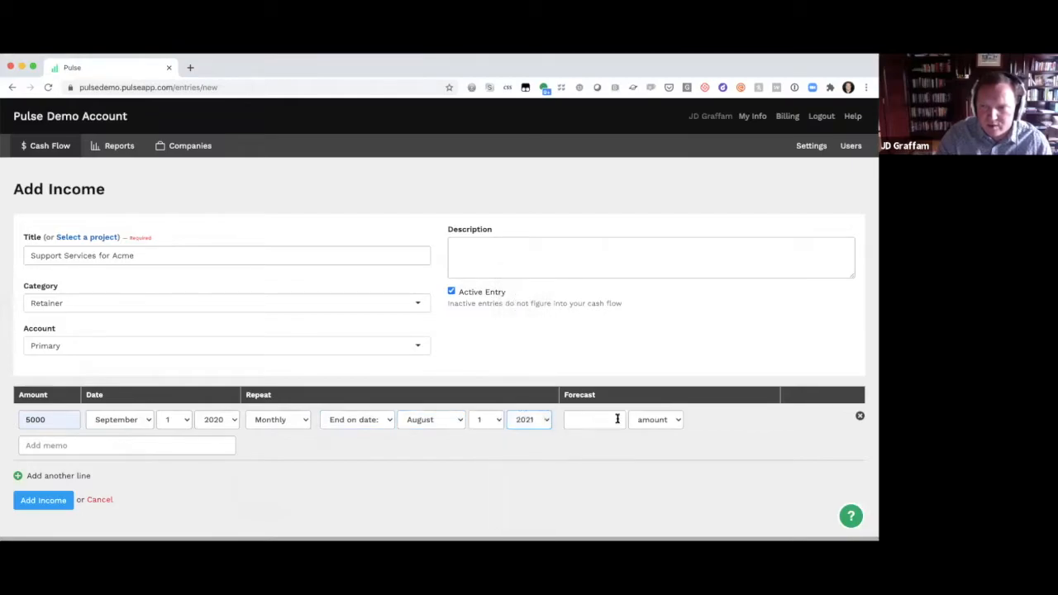
Enter the memo "12 mo Retainer" on the payment line and save the Support Services for Acme income entry.
click(109, 446)
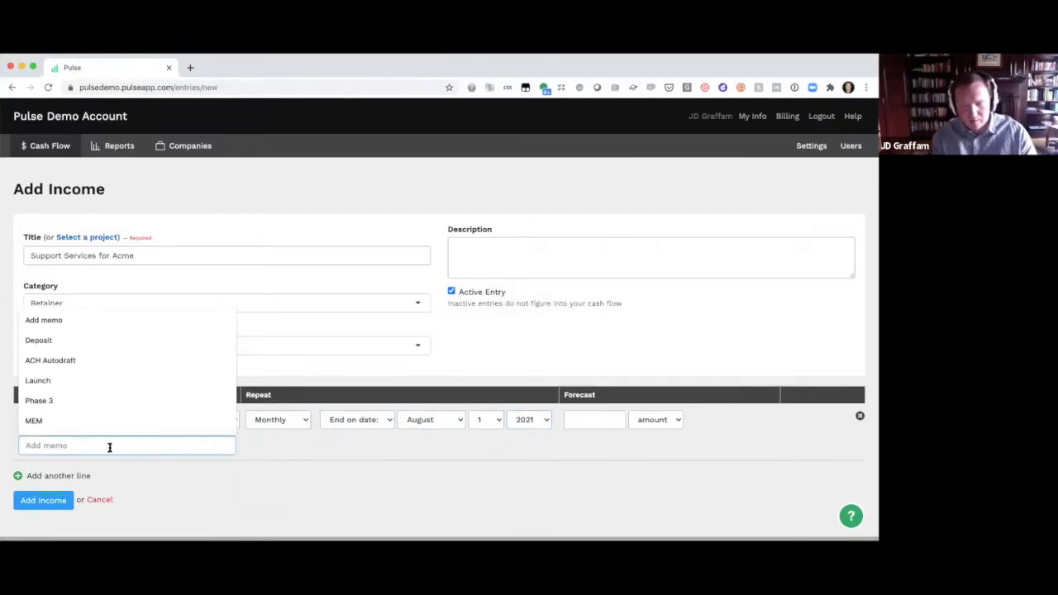
text(Re)
text(12 mo)
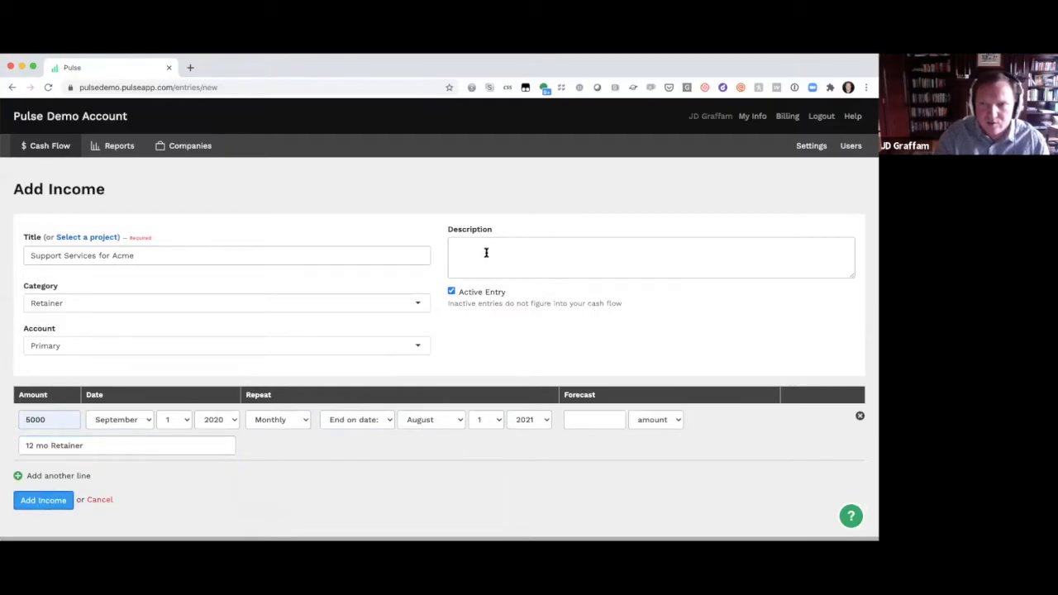
click(40, 501)
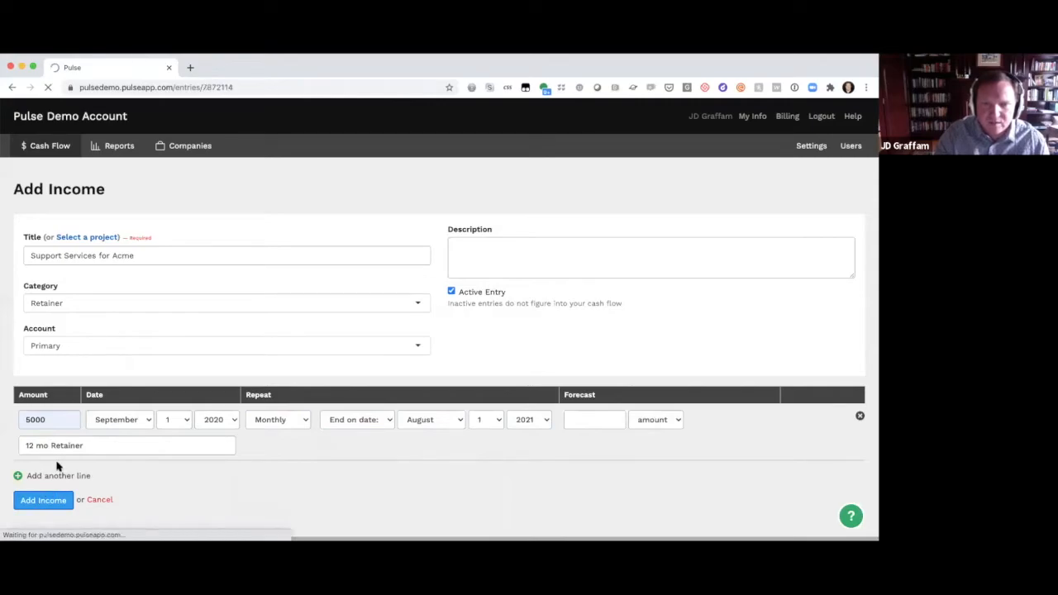
Open the Income & Expenses report and review how the monthly retainer affects the income bars and cash-on-hand line.
click(118, 149)
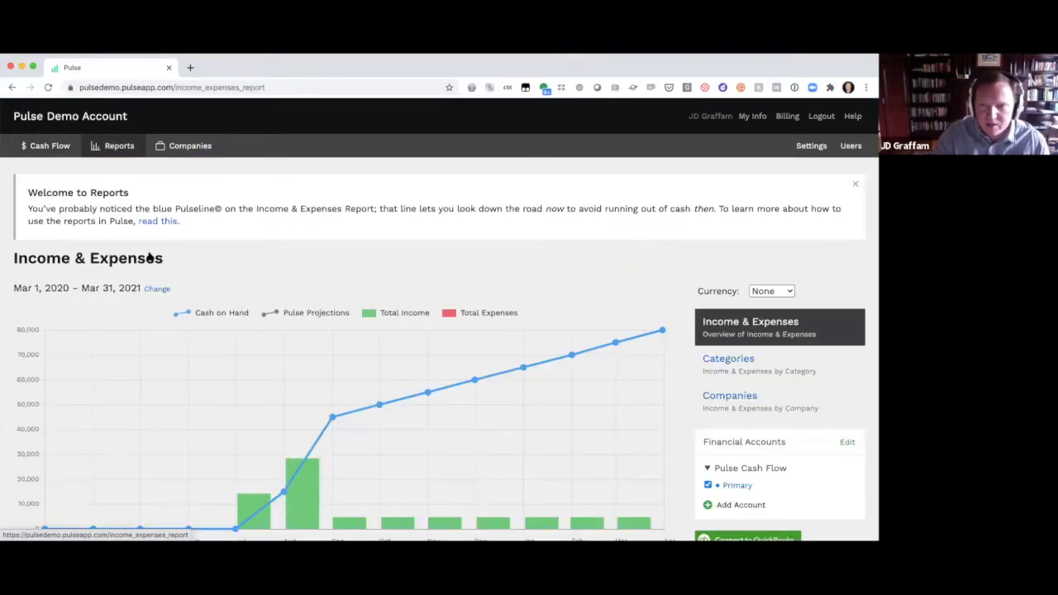
scroll(152, 297, down, 2)
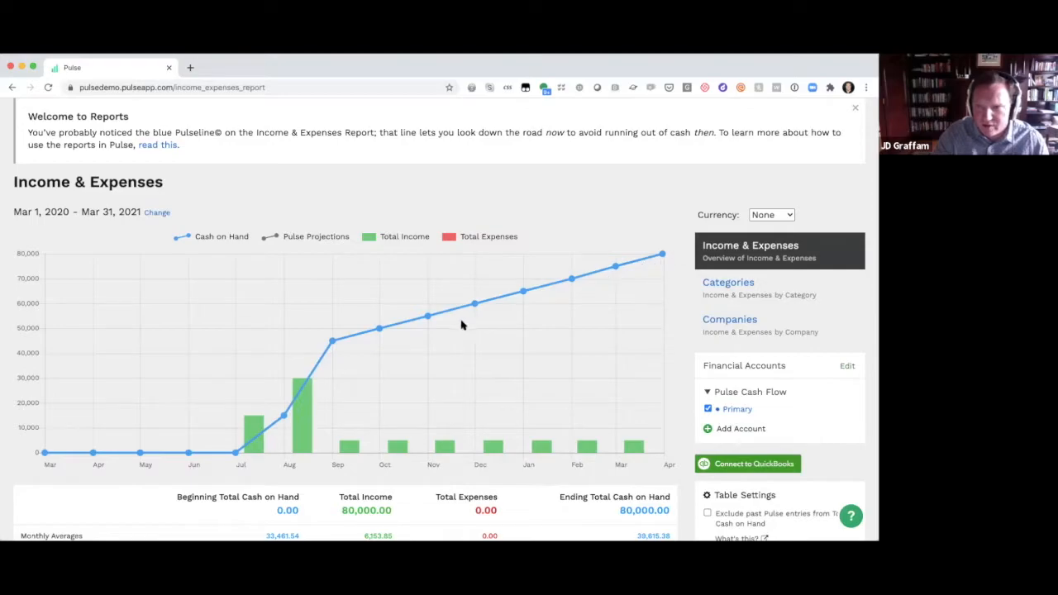
scroll(148, 361, up, 2)
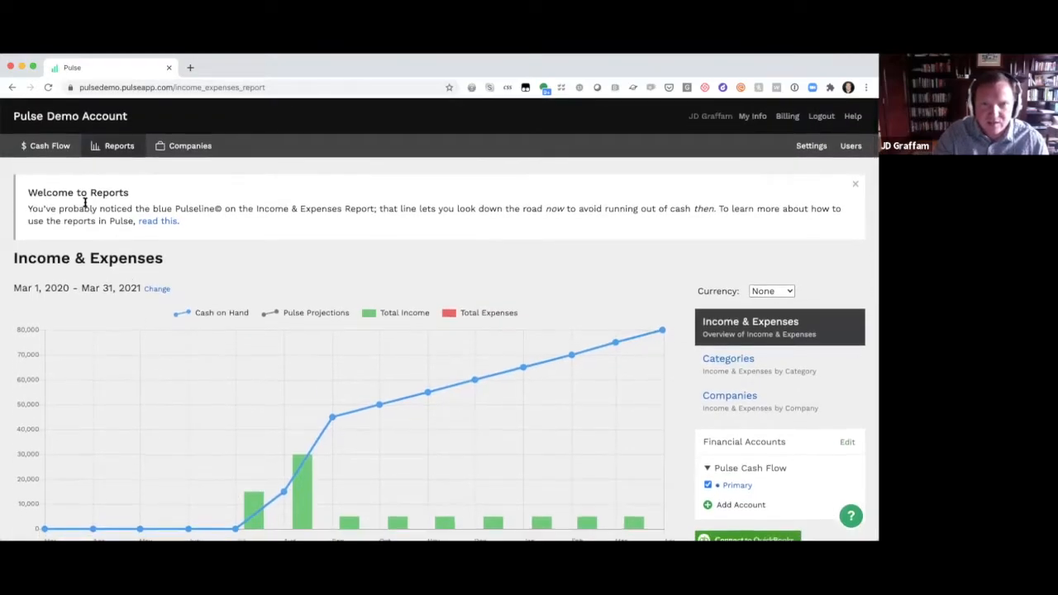
Start a new income entry titled "Web Hosting Contracts" and assign it the Hosting category.
click(56, 145)
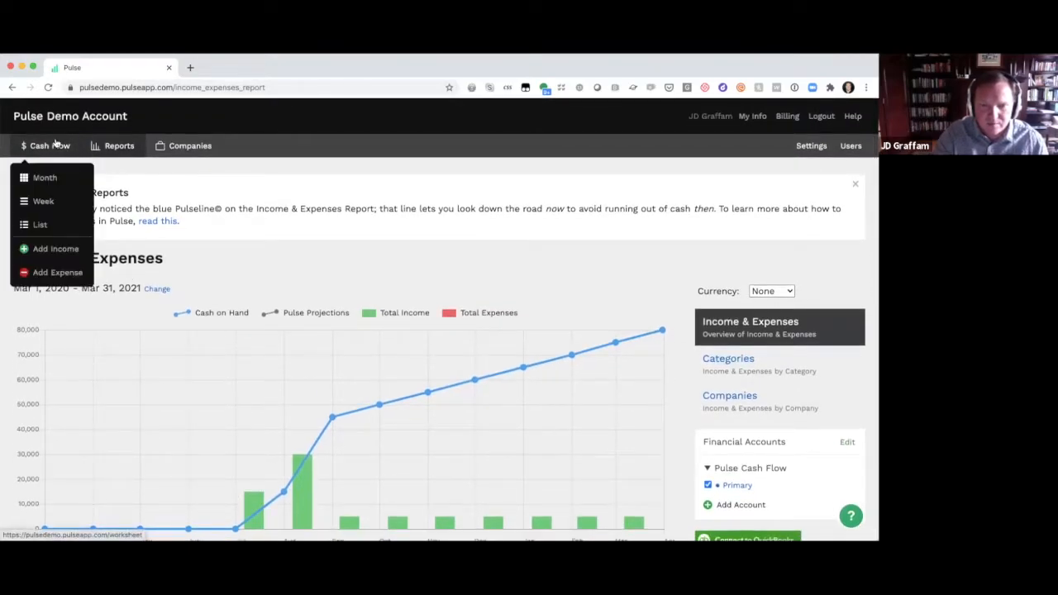
click(37, 248)
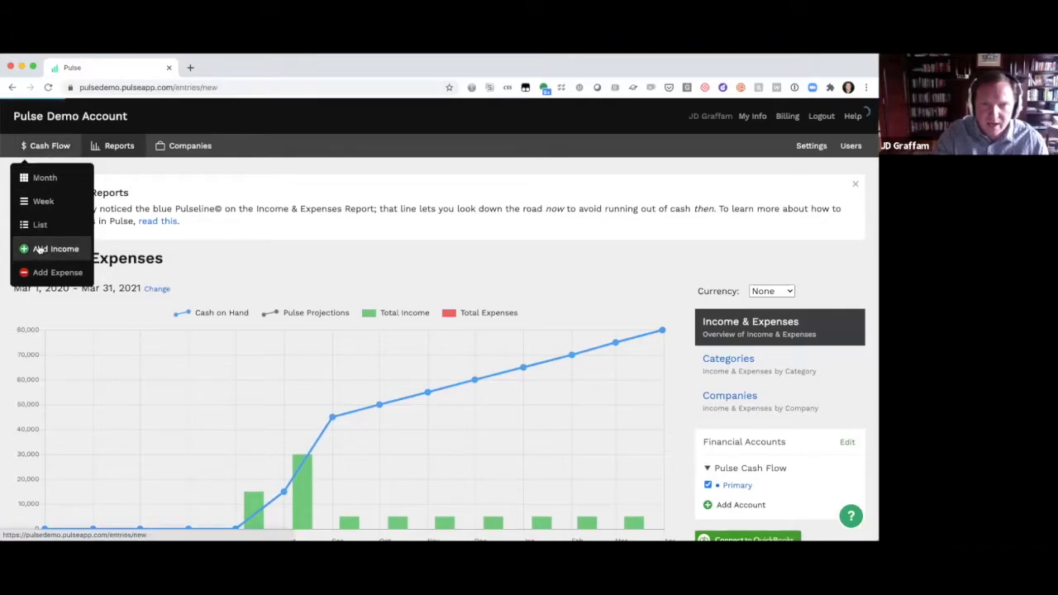
click(52, 248)
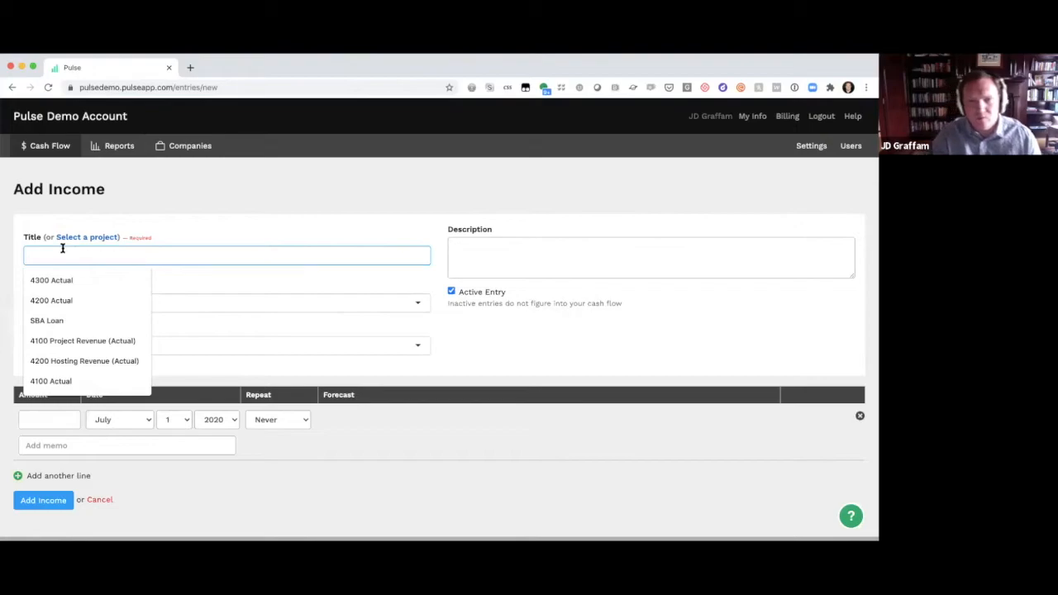
text(Web Hosting Contracts)
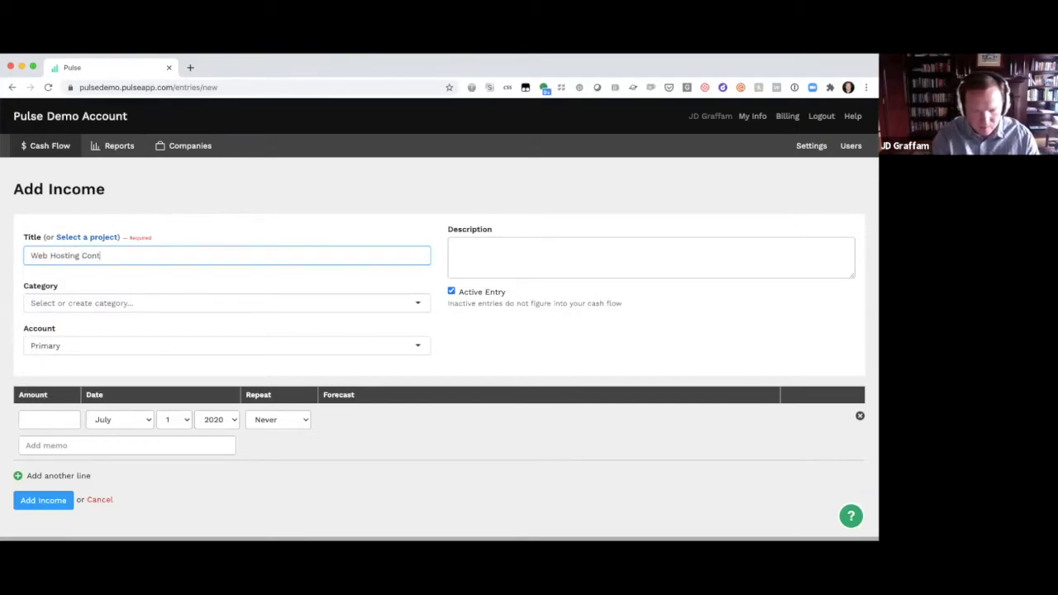
click(51, 307)
click(51, 325)
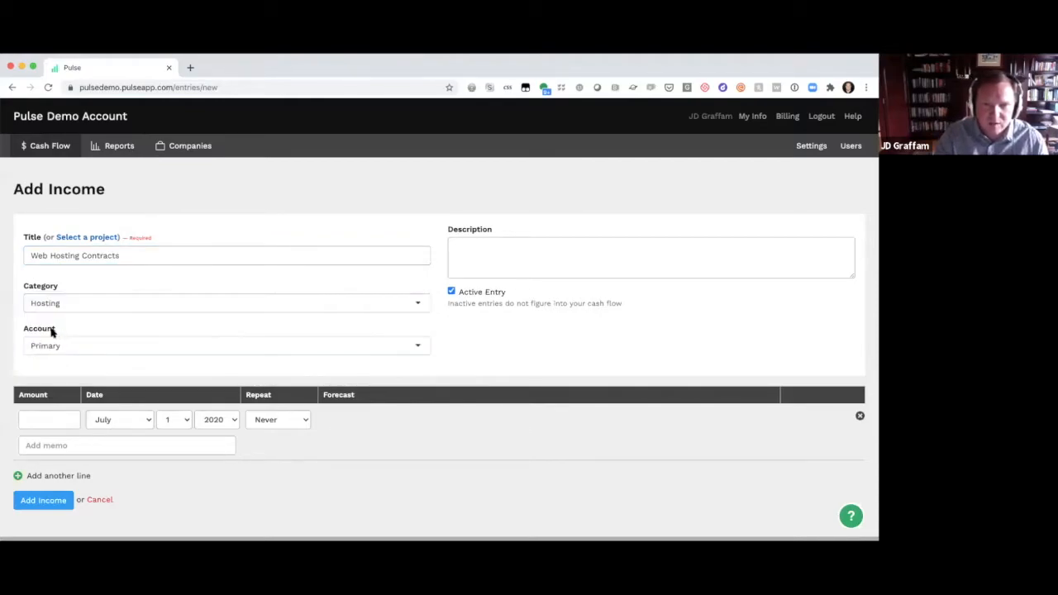
Enter a payment of 3000 repeating monthly without an end, with a forecast of 300 as an amount.
click(42, 417)
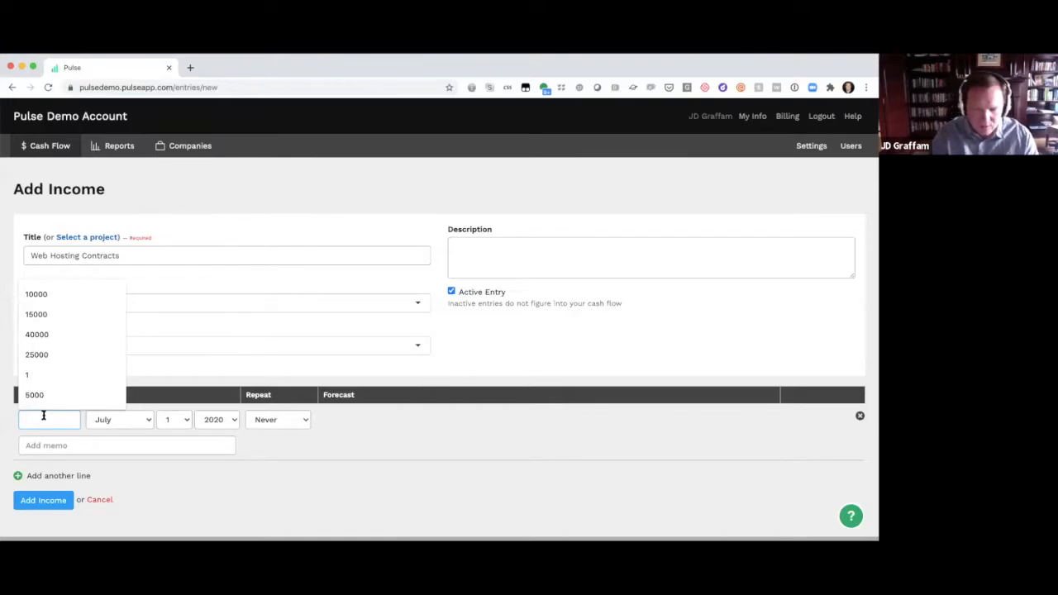
text(3000)
click(261, 448)
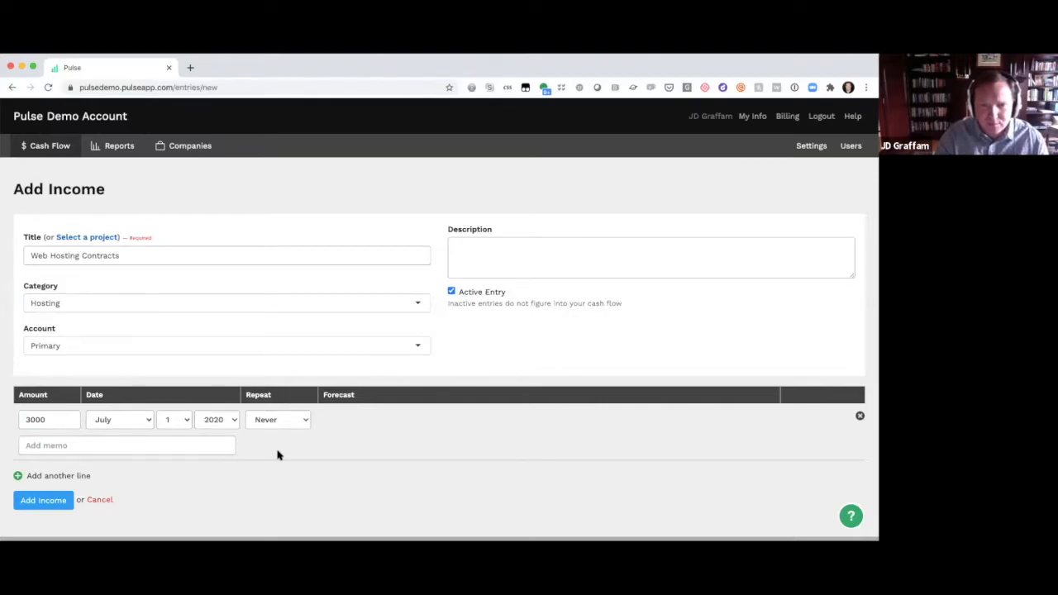
click(278, 419)
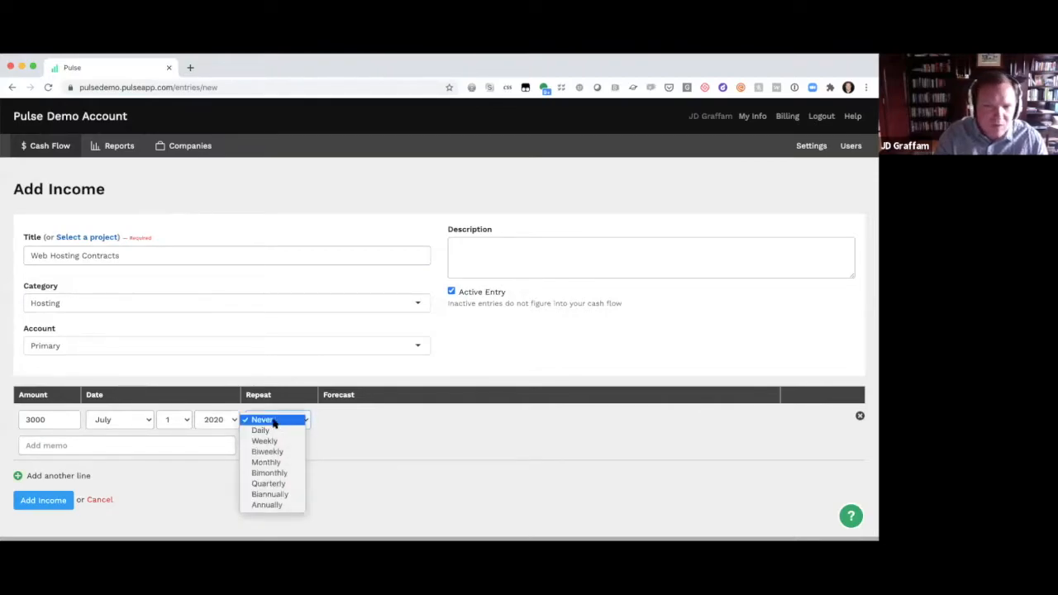
click(272, 463)
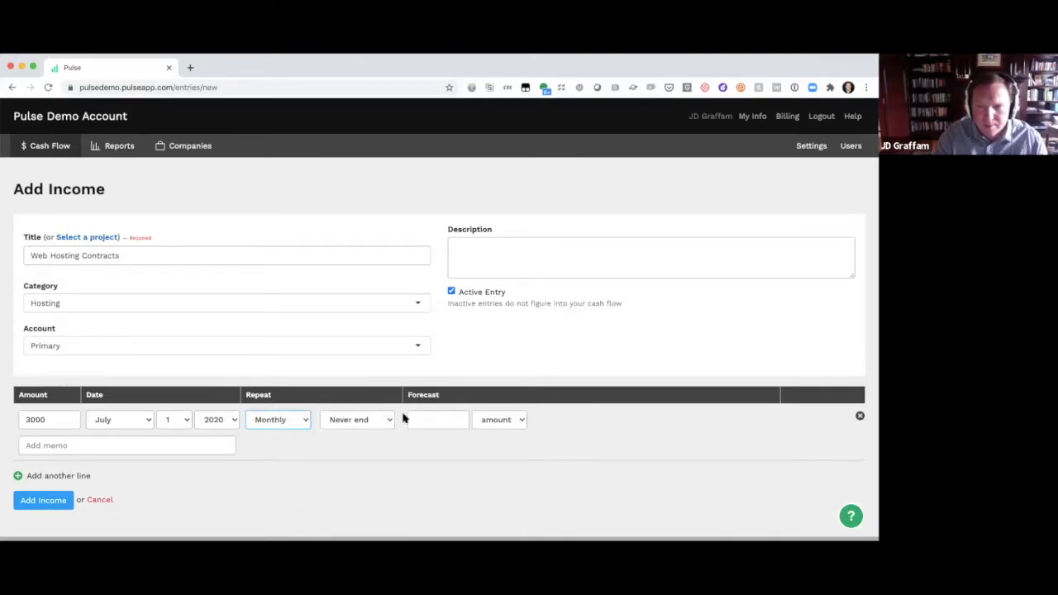
click(429, 416)
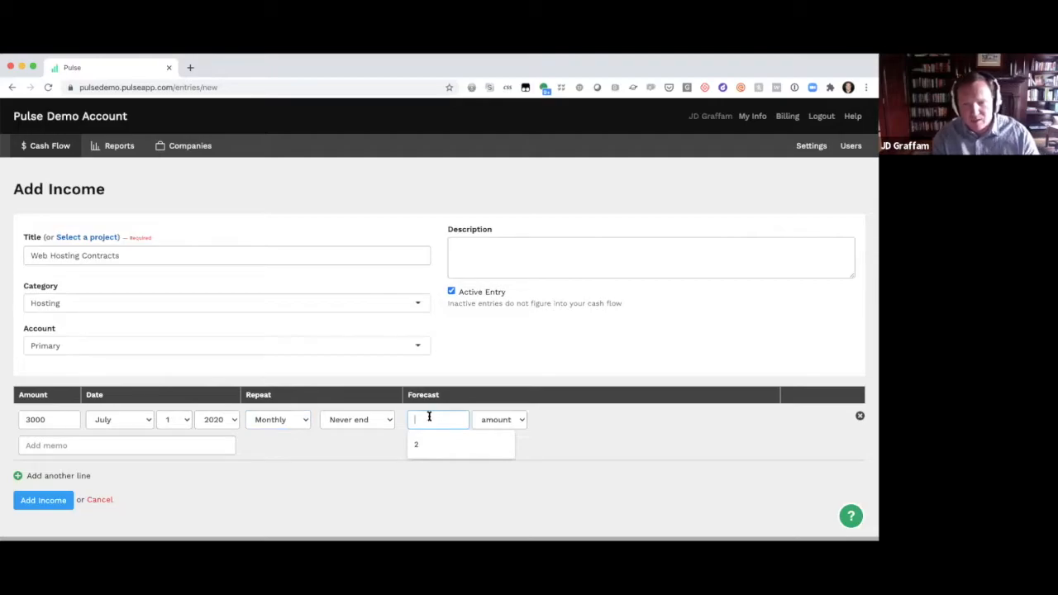
text(300)
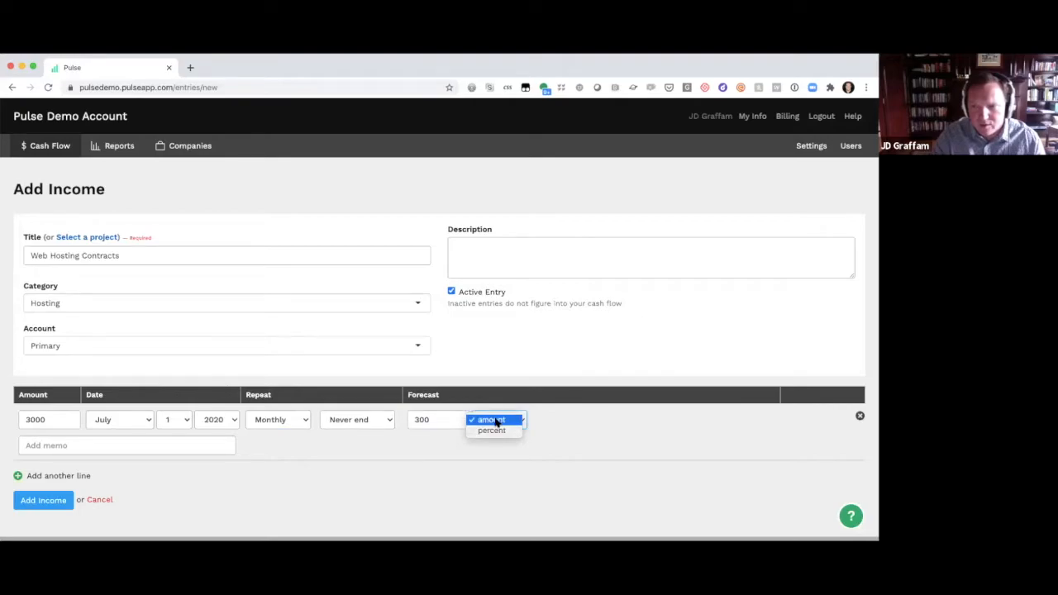
click(494, 421)
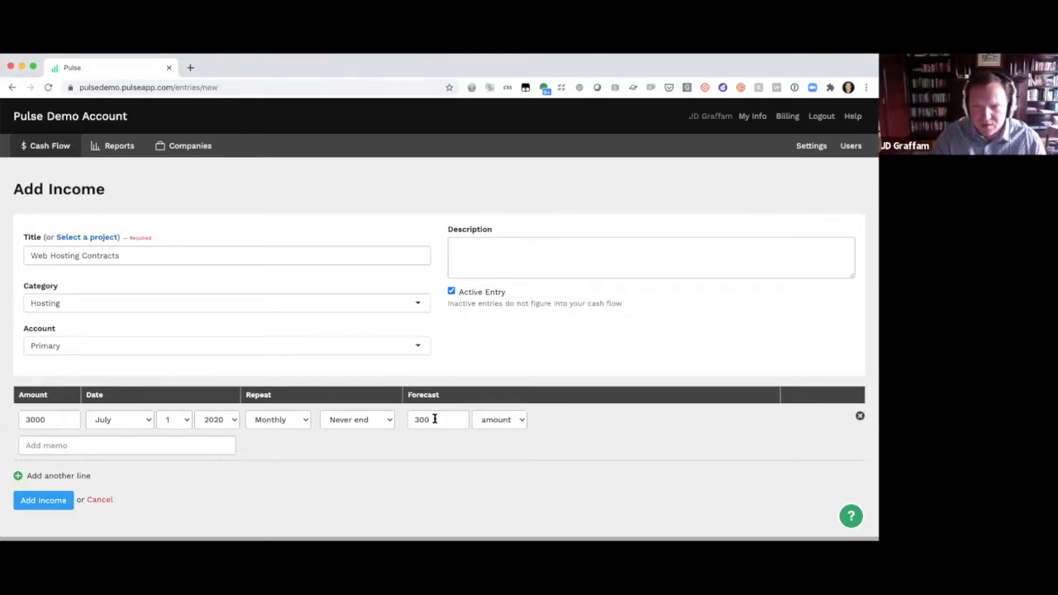
Enter the memo "Rough forecast of hosting revenue" on the payment line.
click(34, 445)
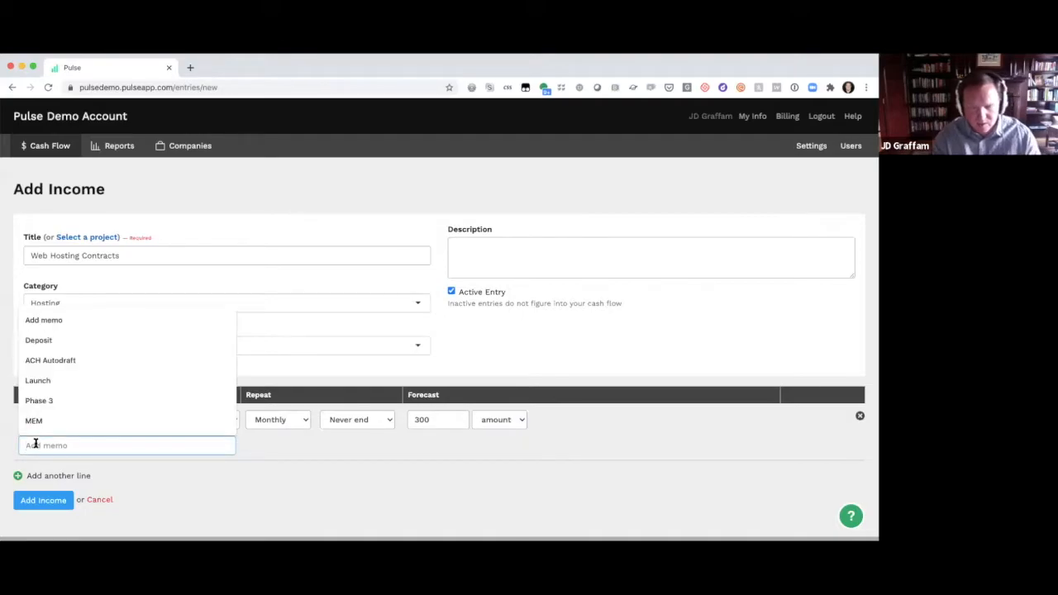
text(Rough)
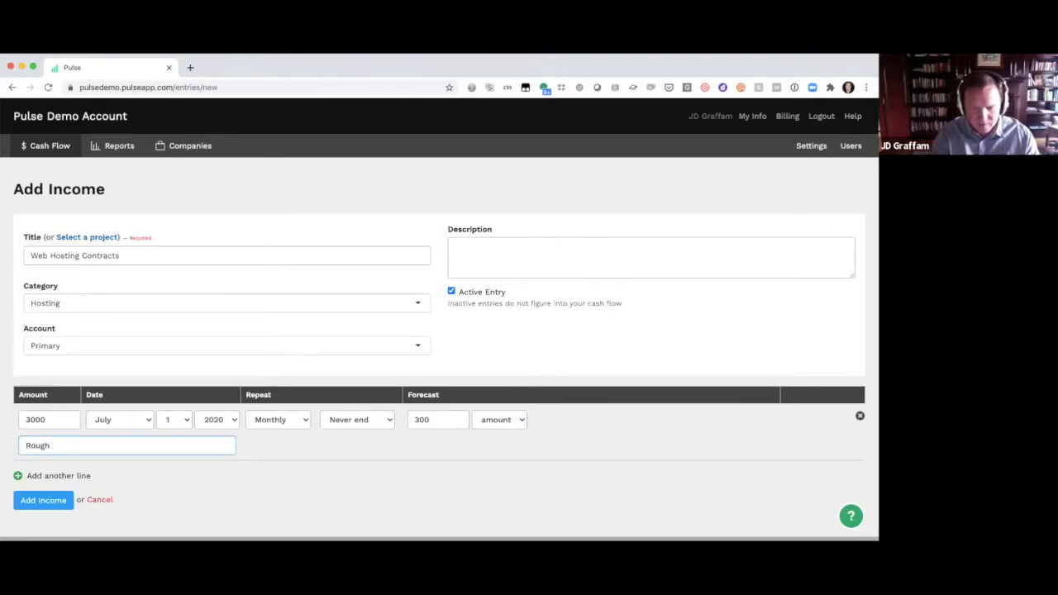
text( estimate of rhos)
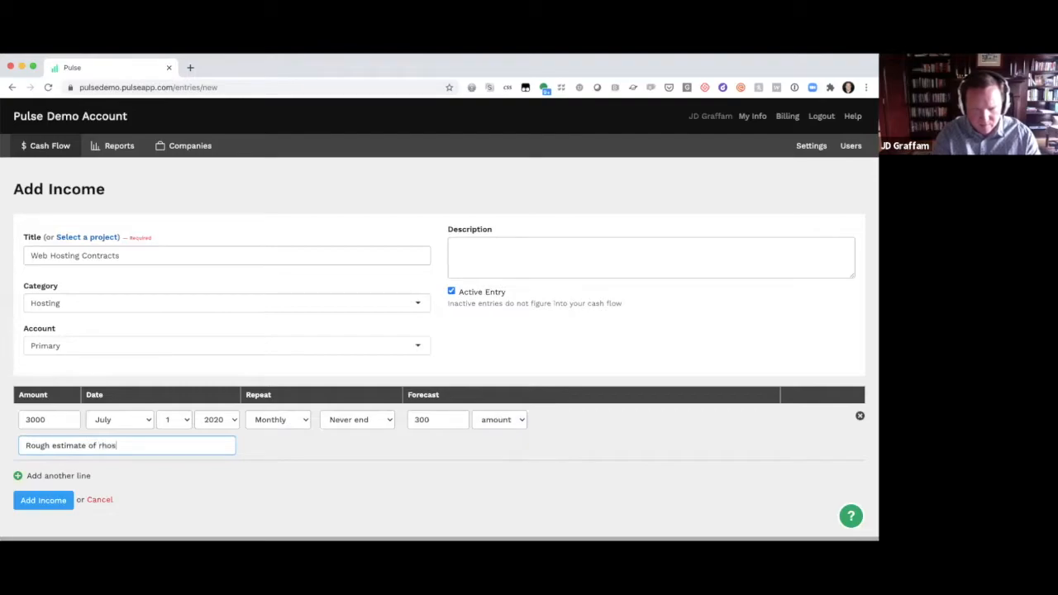
text(ting)
key(alt+shift+Left)
text(hosting rvenue e)
key(alt+shift+Left)
key(alt+shift+Left)
text(r)
key(alt+shift+Left)
text(forecast)
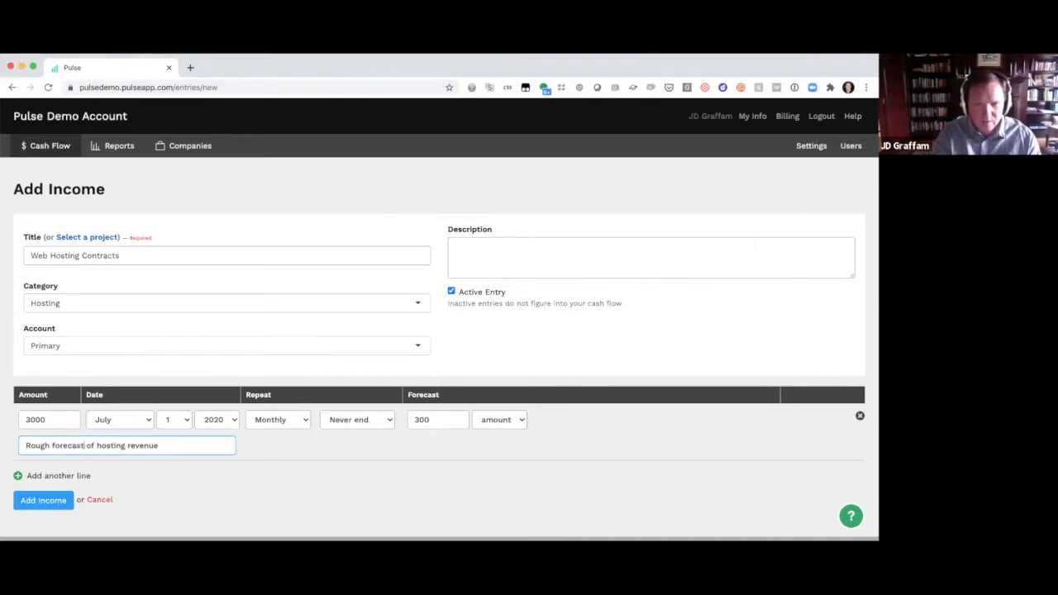
click(50, 501)
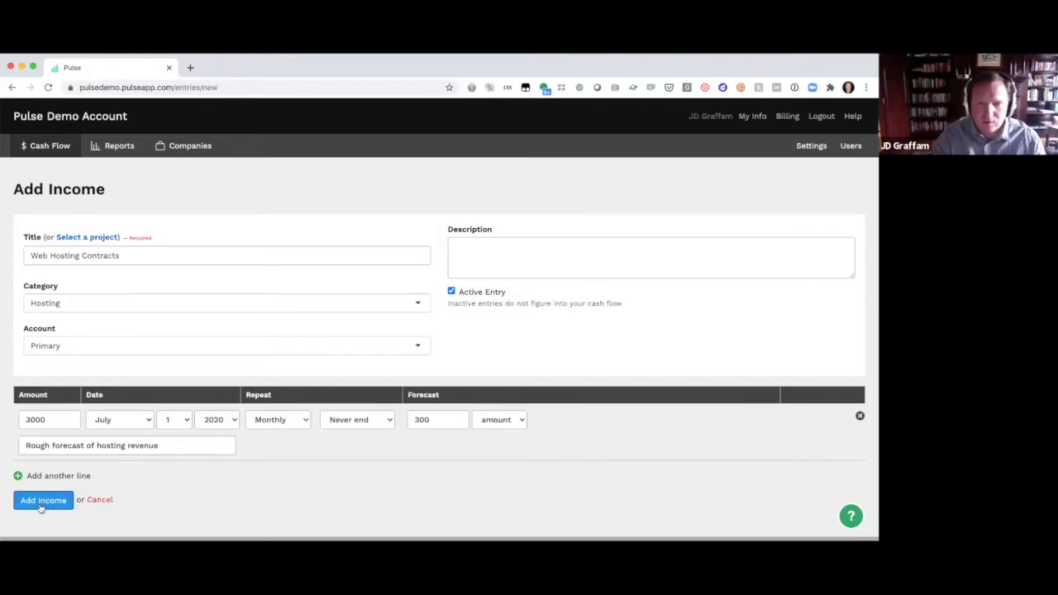
Try a forecast of 2 percent on the hosting payment line.
double_click(442, 419)
text(2)
click(501, 420)
click(505, 431)
Set the forecast to 300 as an amount and save the Web Hosting Contracts income entry.
double_click(436, 419)
text(300)
click(509, 421)
click(501, 407)
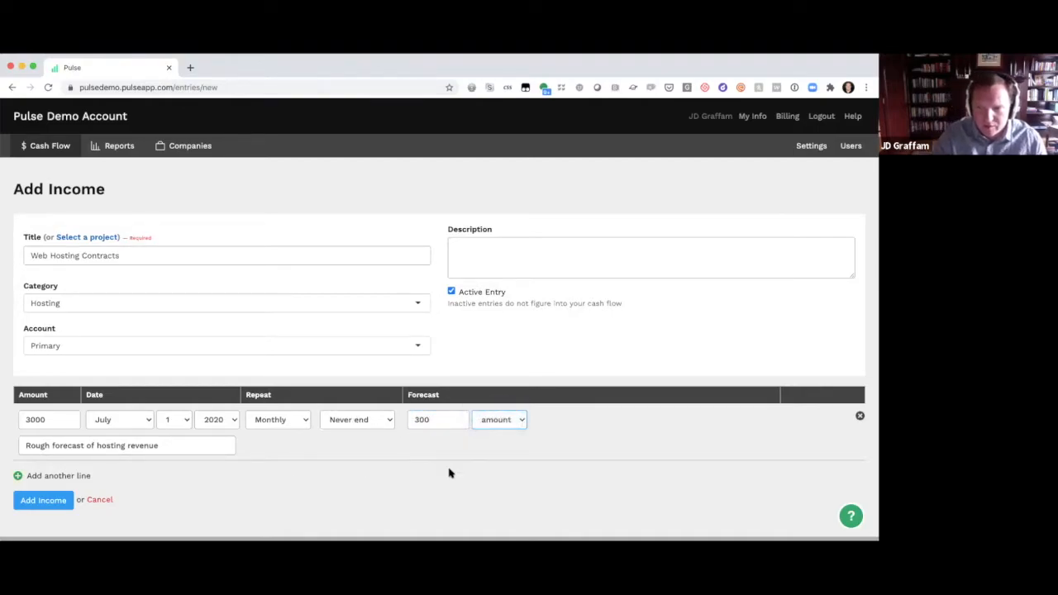
click(42, 503)
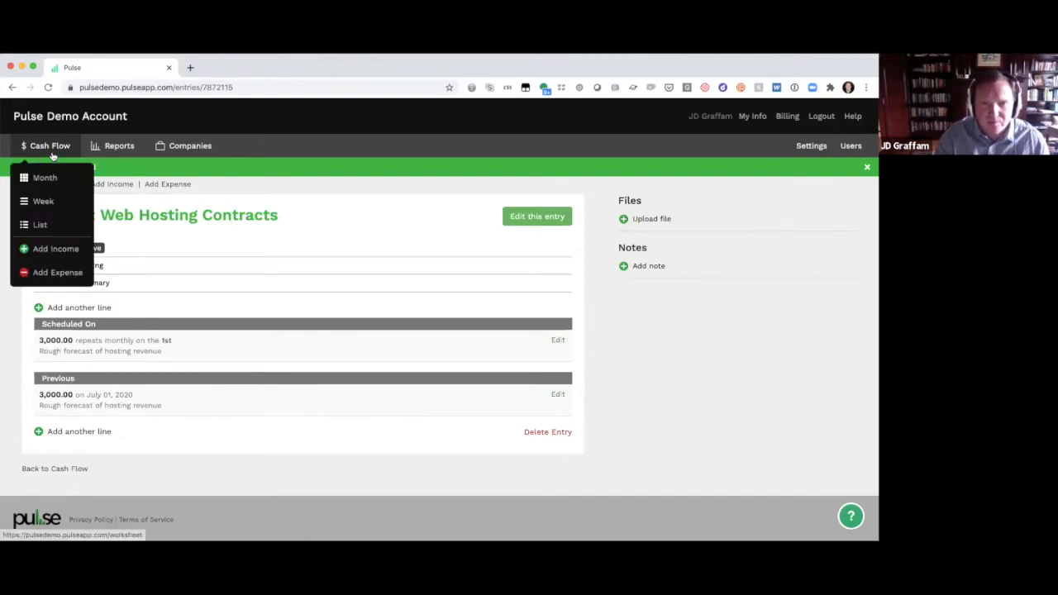
Review the Income & Expenses report, examining the monthly income bars, the cash on hand line and the monthly totals table.
click(103, 147)
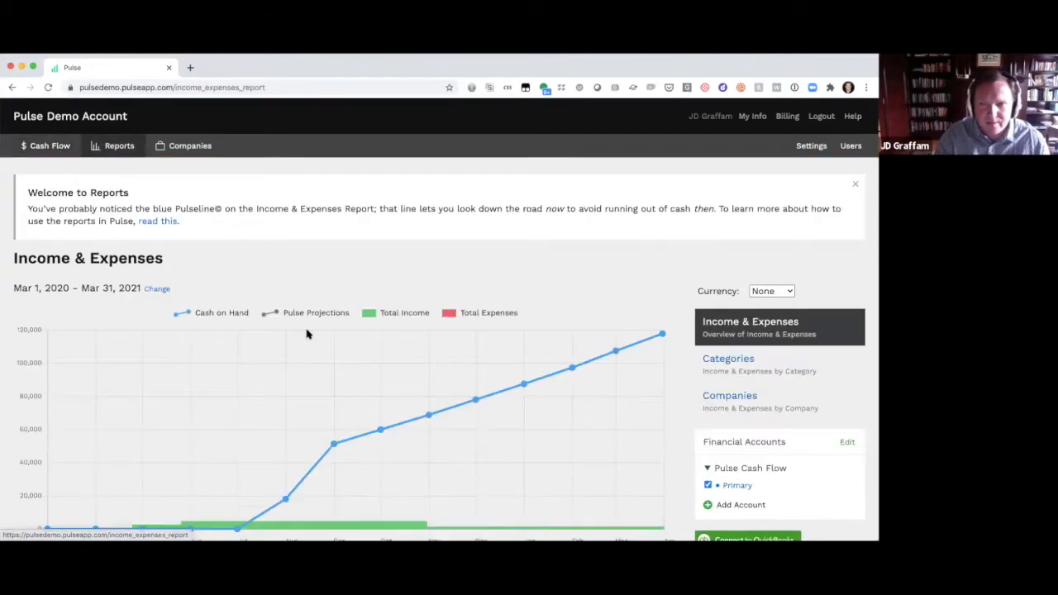
scroll(307, 335, down, 2)
scroll(307, 335, down, 2)
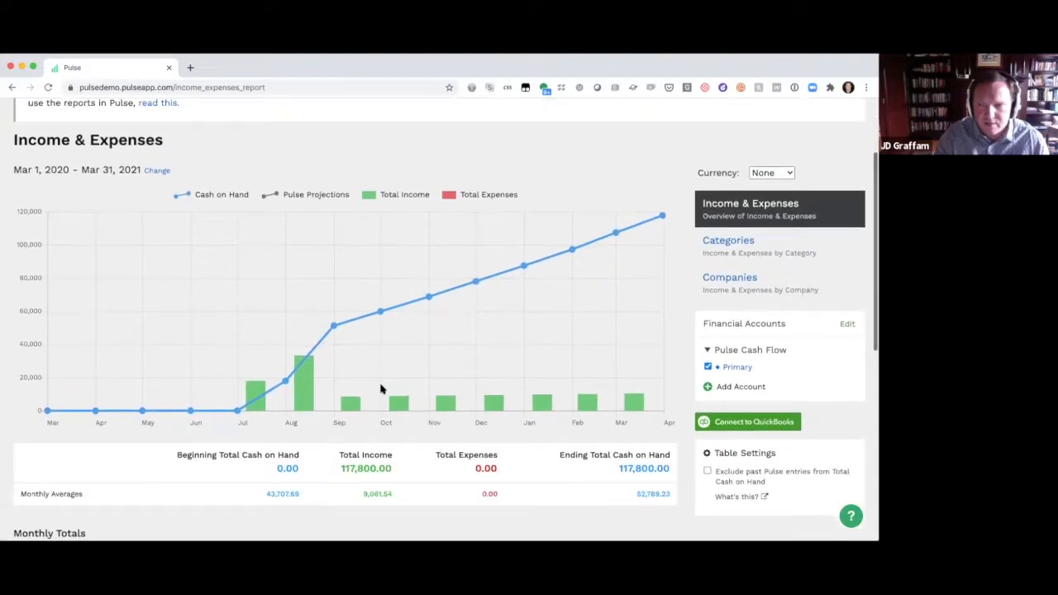
mouse_move(404, 402)
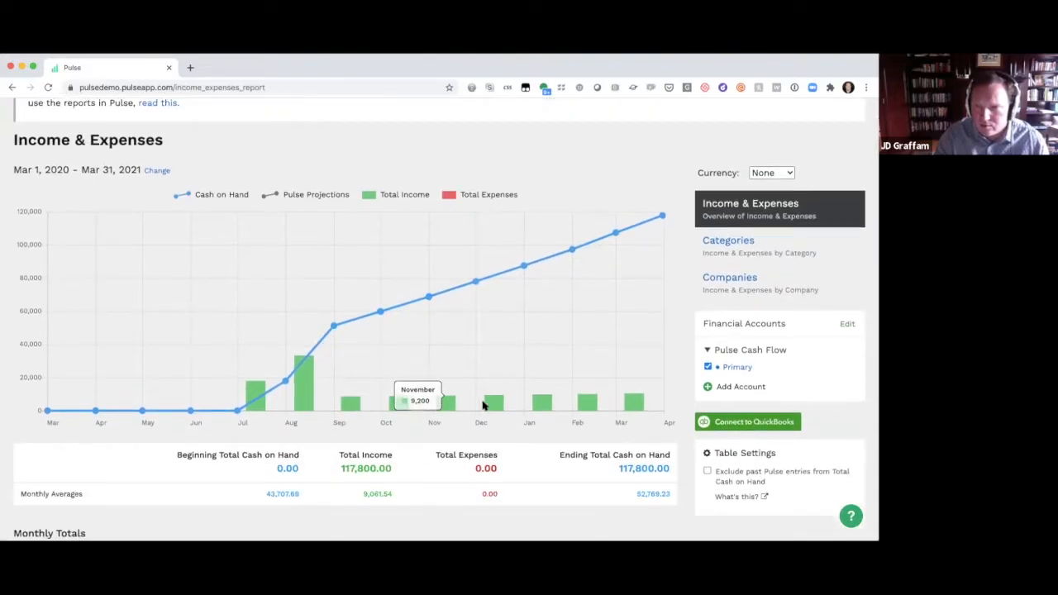
mouse_move(496, 405)
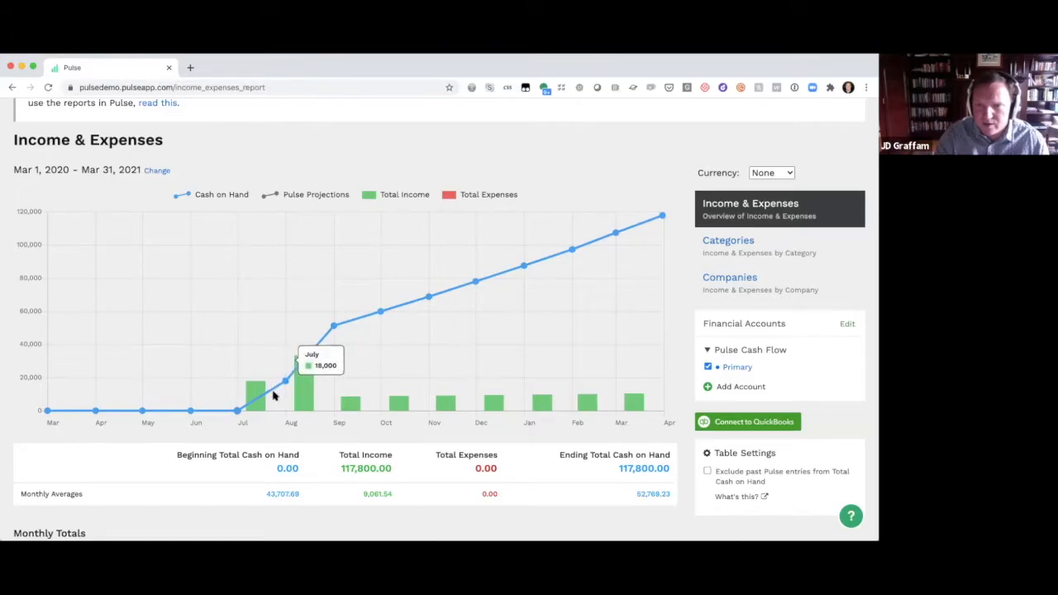
scroll(312, 342, down, 5)
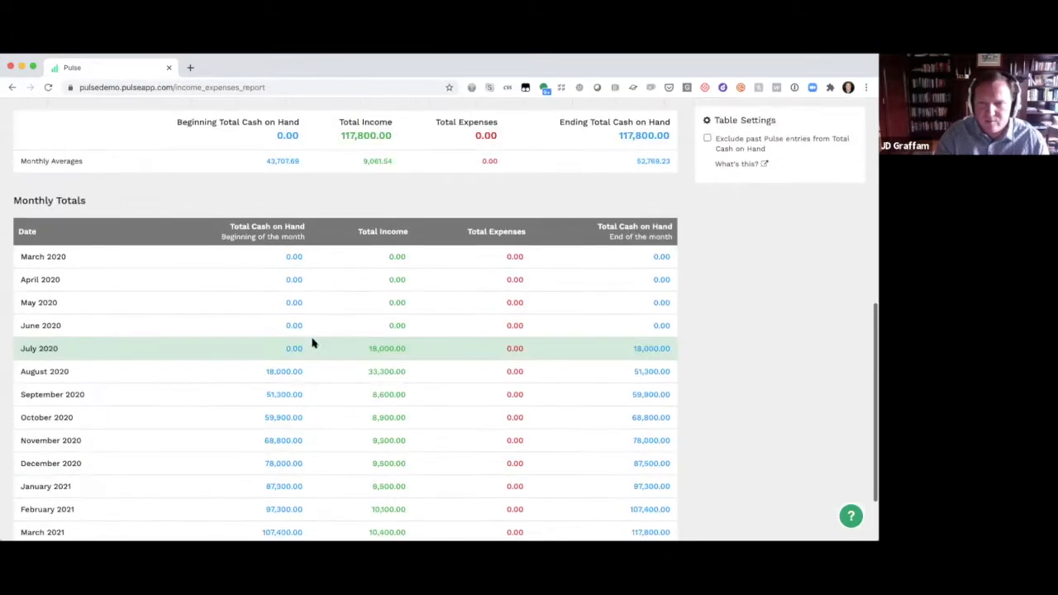
scroll(312, 342, up, 10)
Start a new expense entry and title it "Office".
click(45, 145)
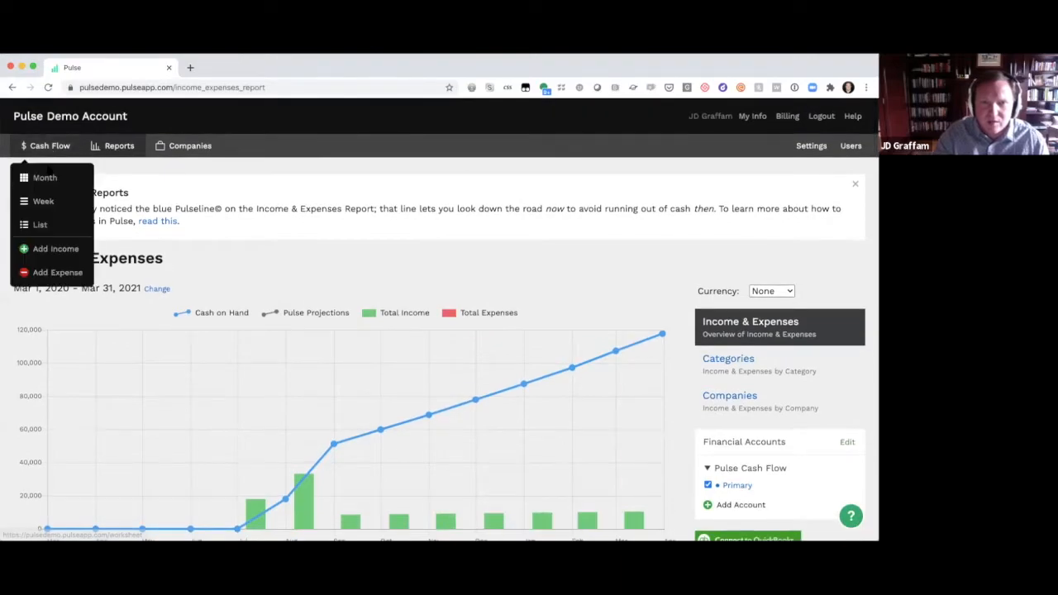
click(43, 273)
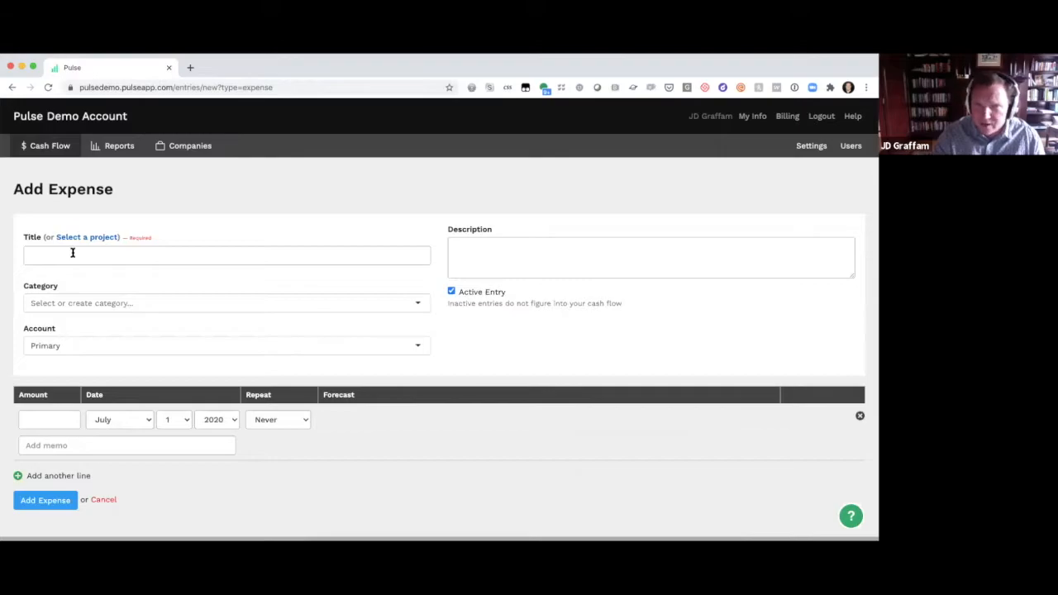
click(73, 253)
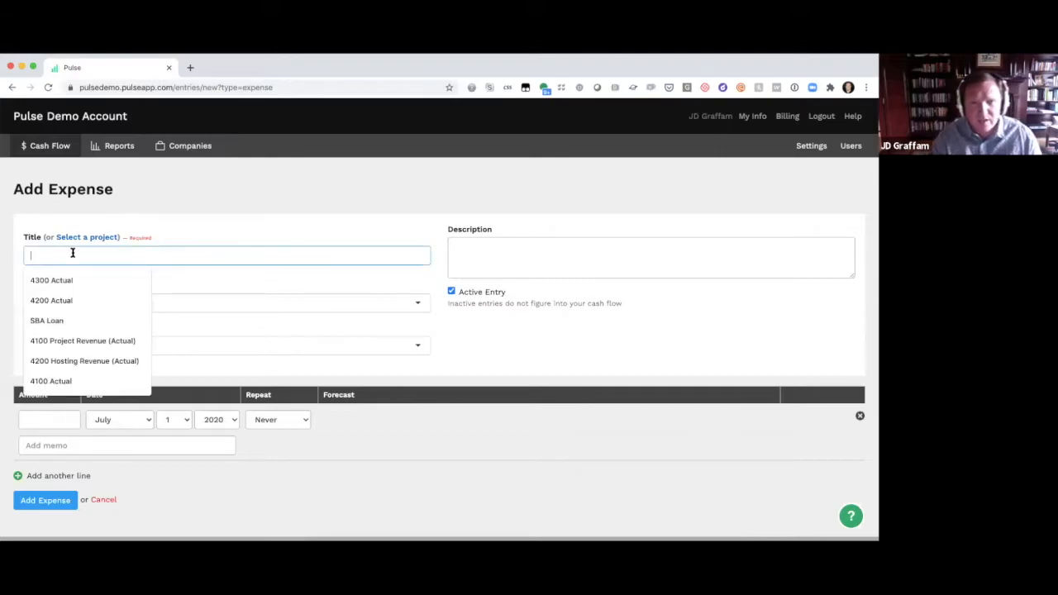
text(Rent)
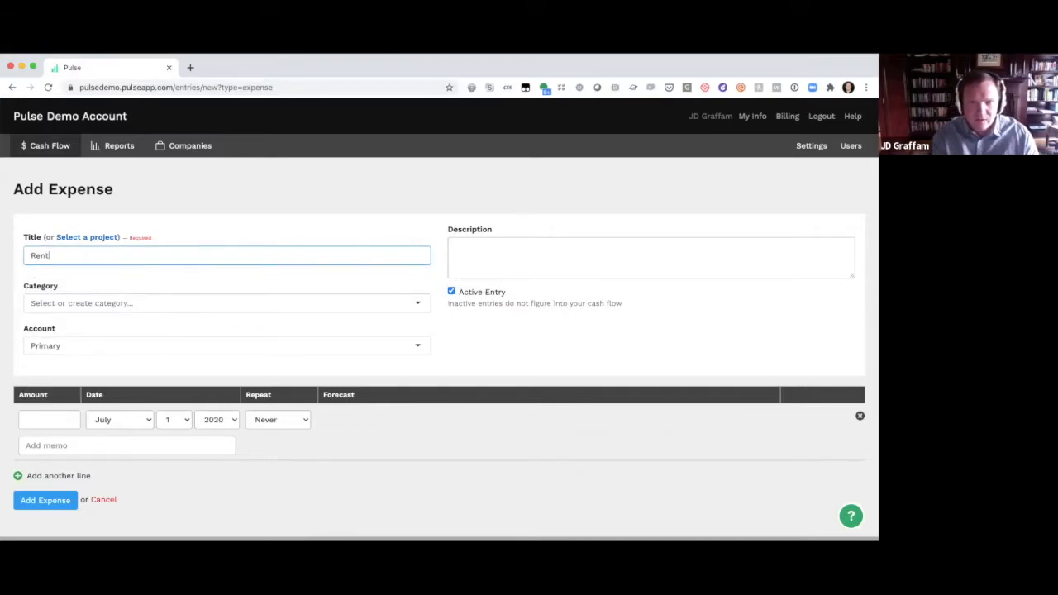
drag(64, 255, 25, 255)
click(66, 255)
key(super+a)
text(Offic)
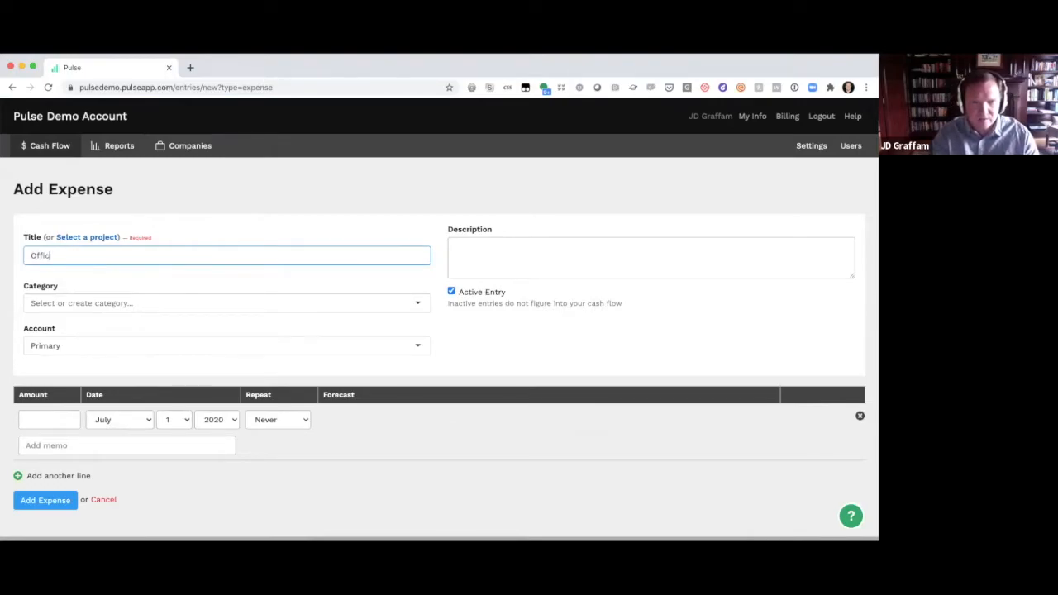
text(e Rent)
key(super+a)
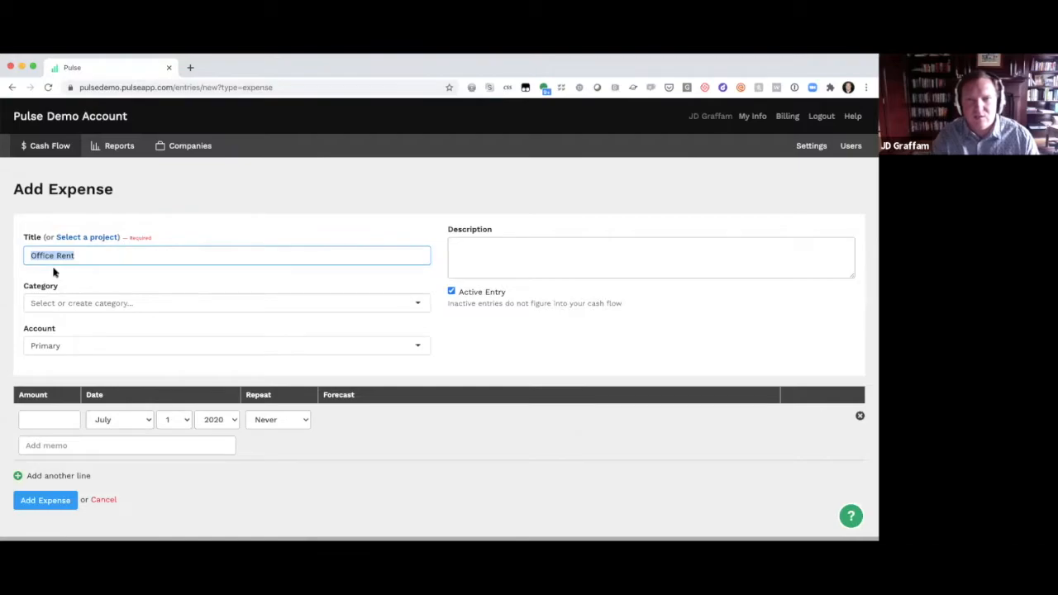
text(Of)
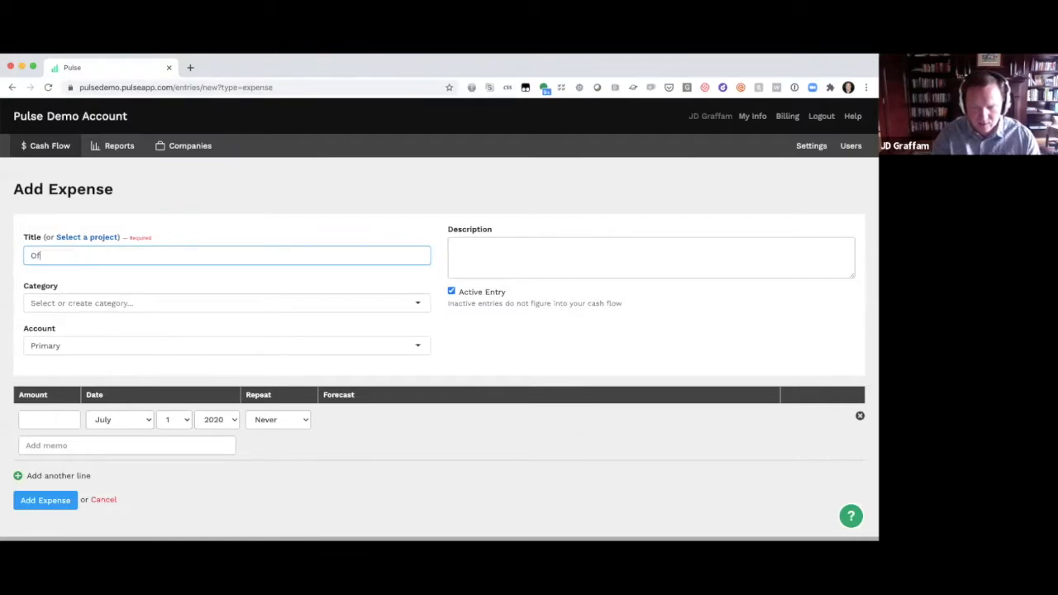
Create a new expense category "Faciity" and assign it to the Office expense.
click(52, 296)
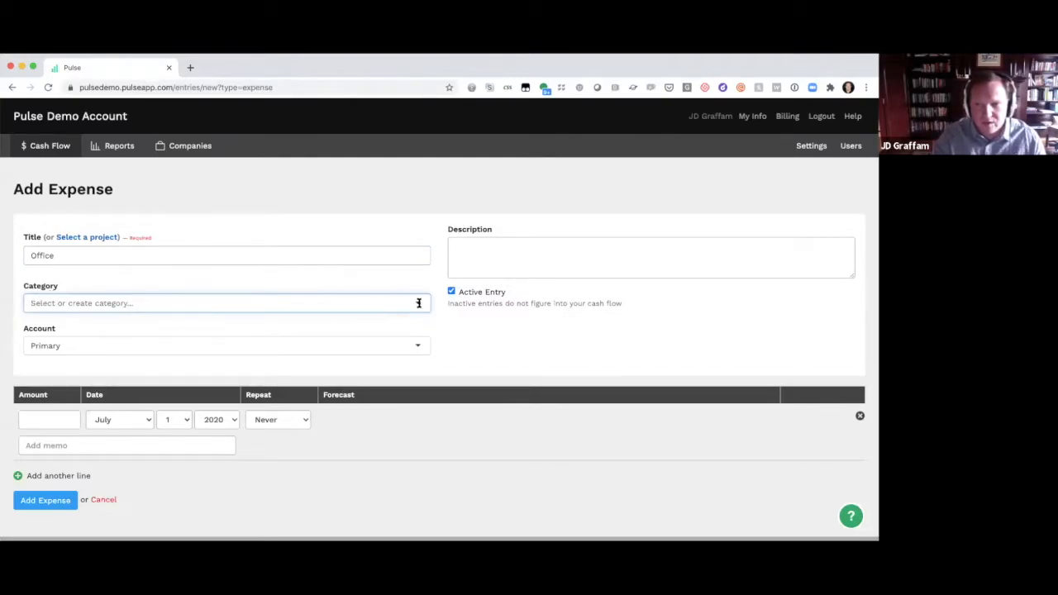
click(48, 147)
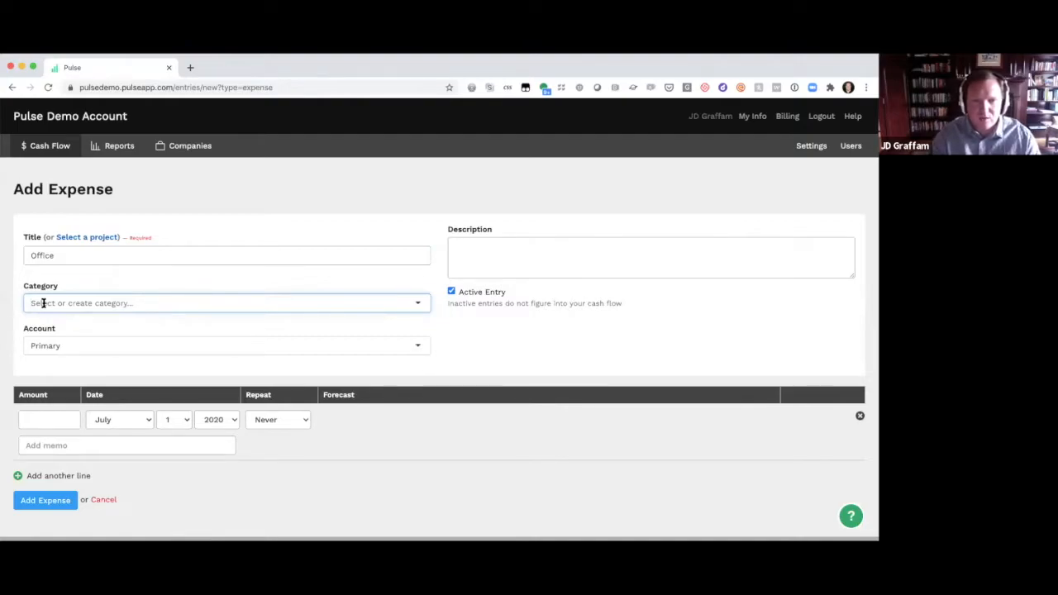
text(Facility)
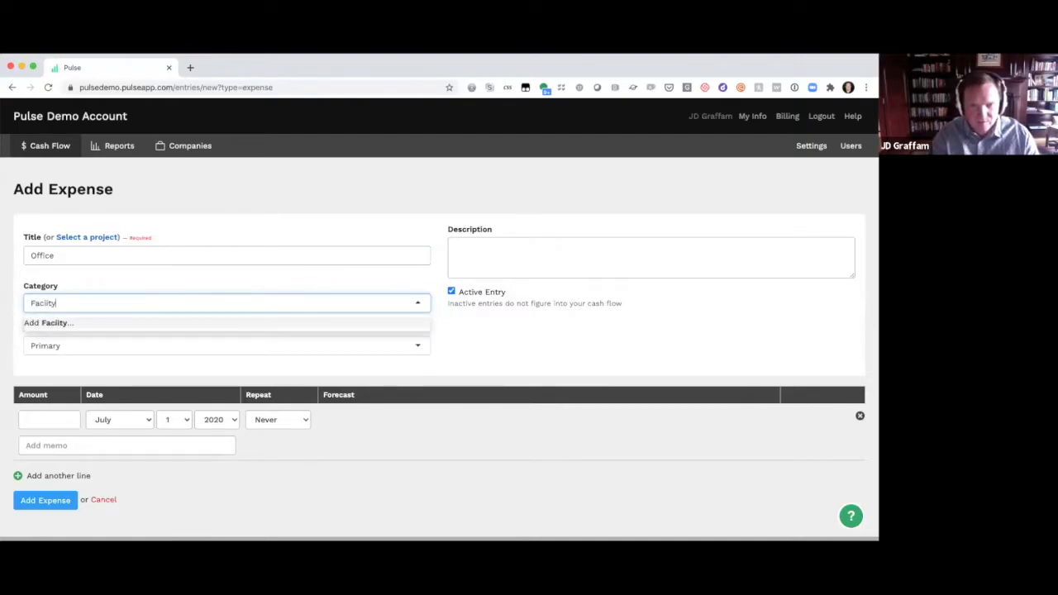
click(50, 322)
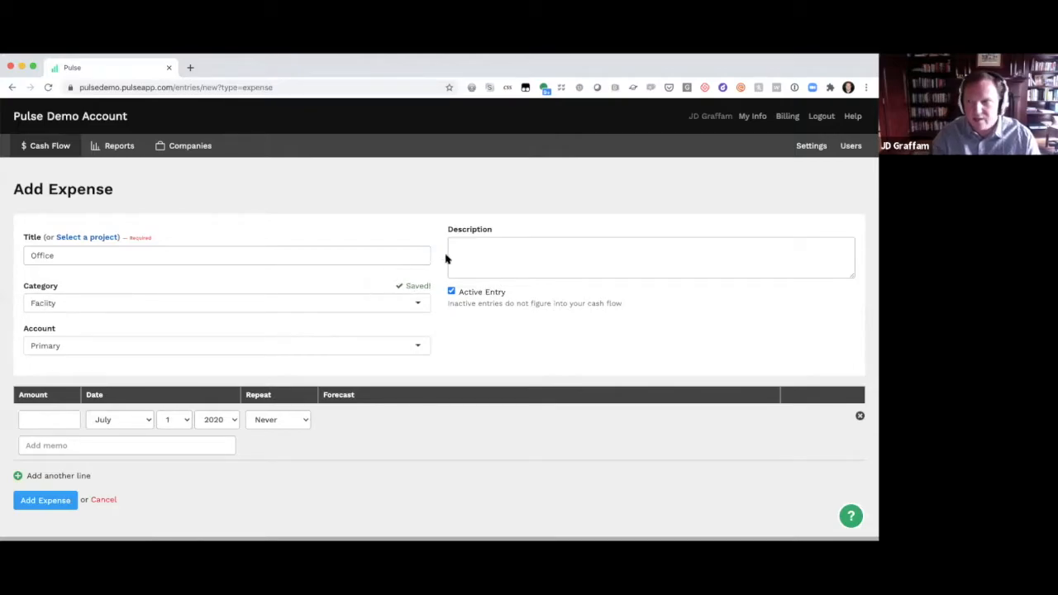
Rename the misspelled expense category to "Facility" in the account settings and save it.
click(809, 147)
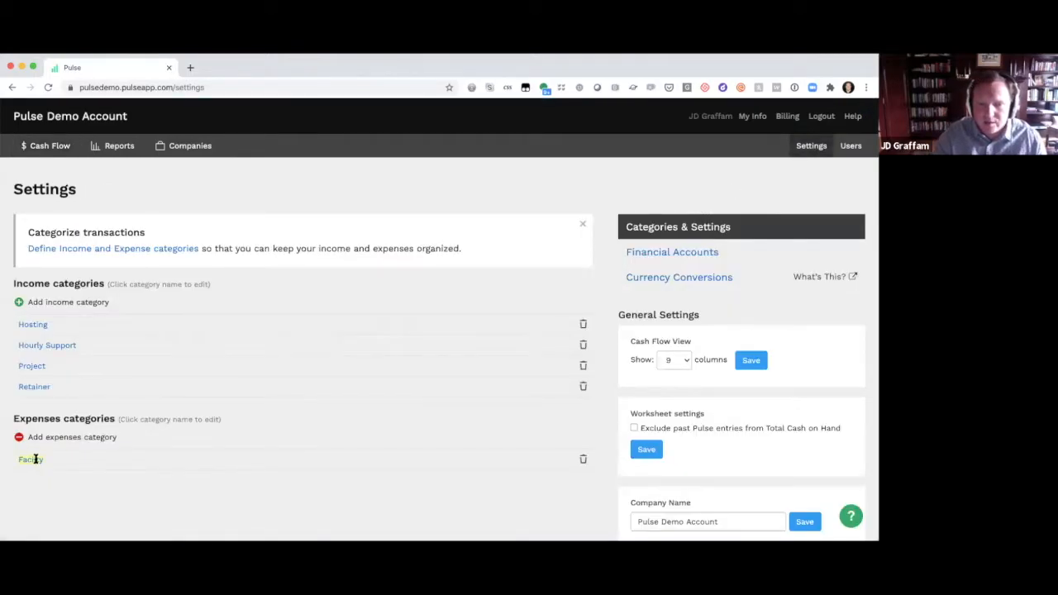
click(35, 460)
click(39, 463)
text(ility)
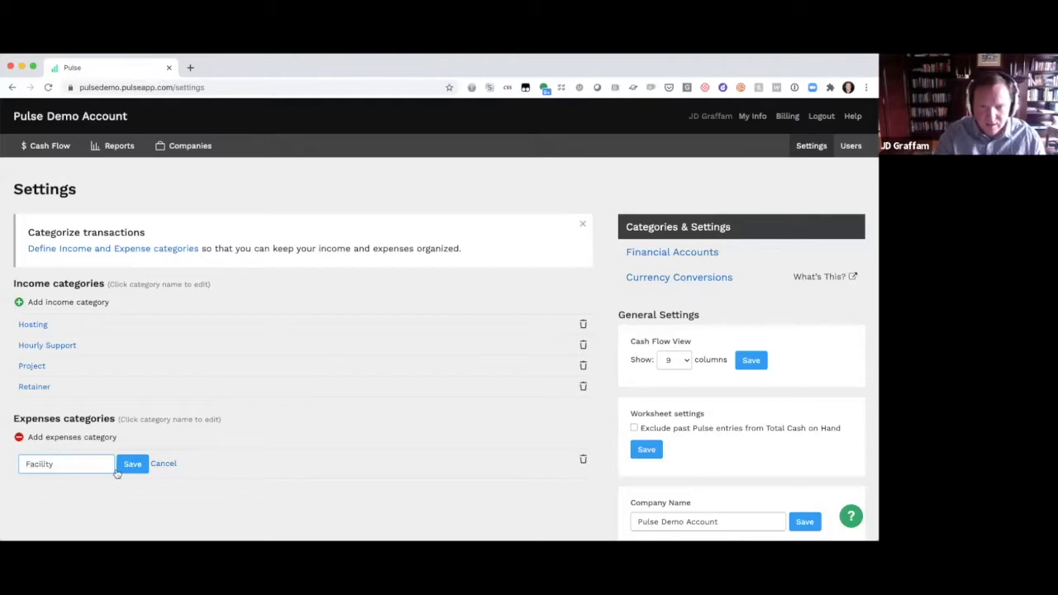
click(124, 468)
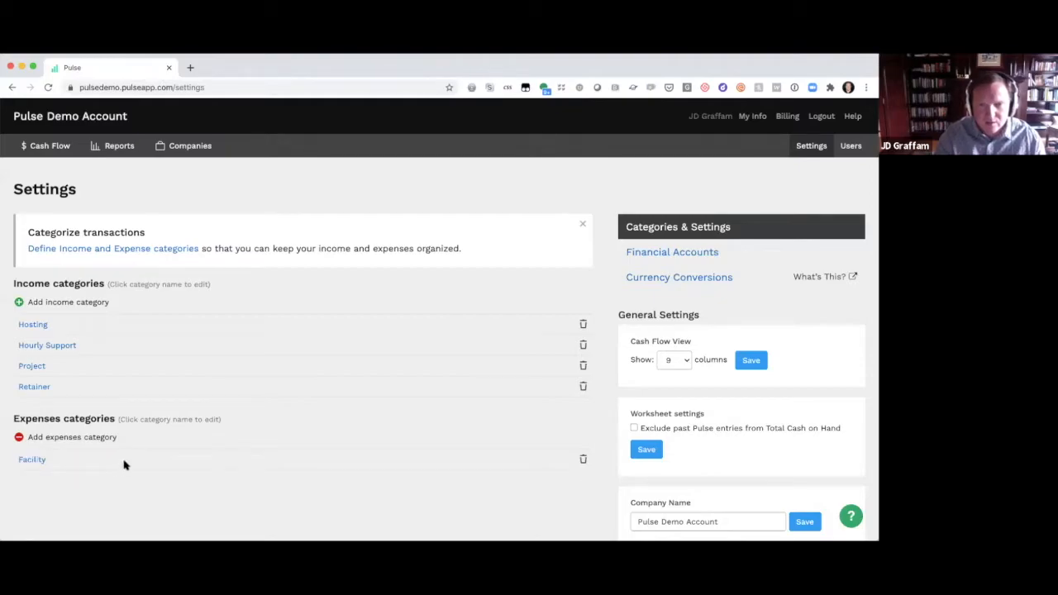
Start a new expense entry titled "Office" and assign it the Facility category.
click(49, 147)
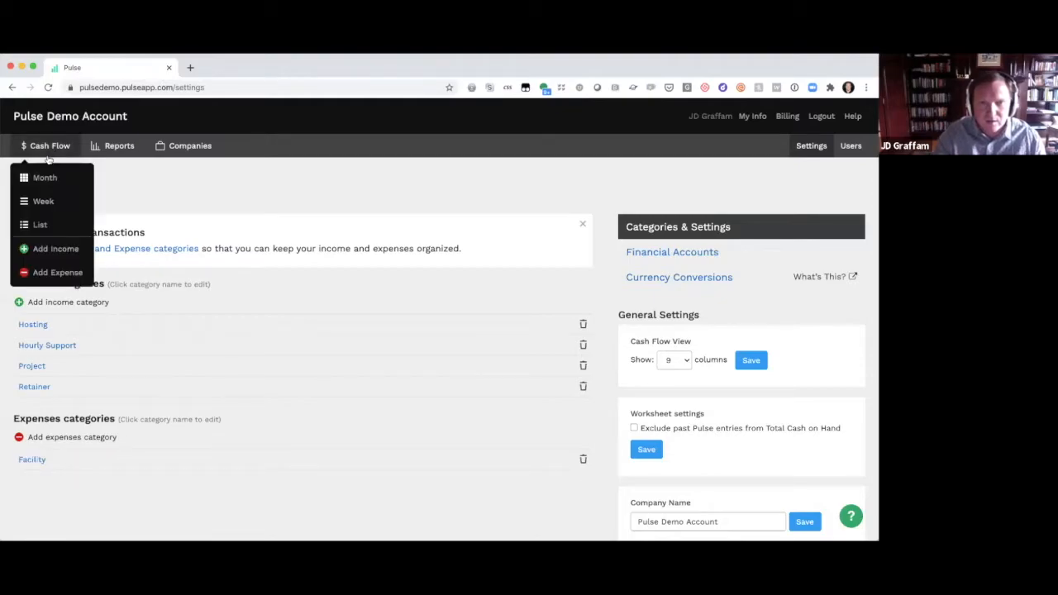
click(49, 276)
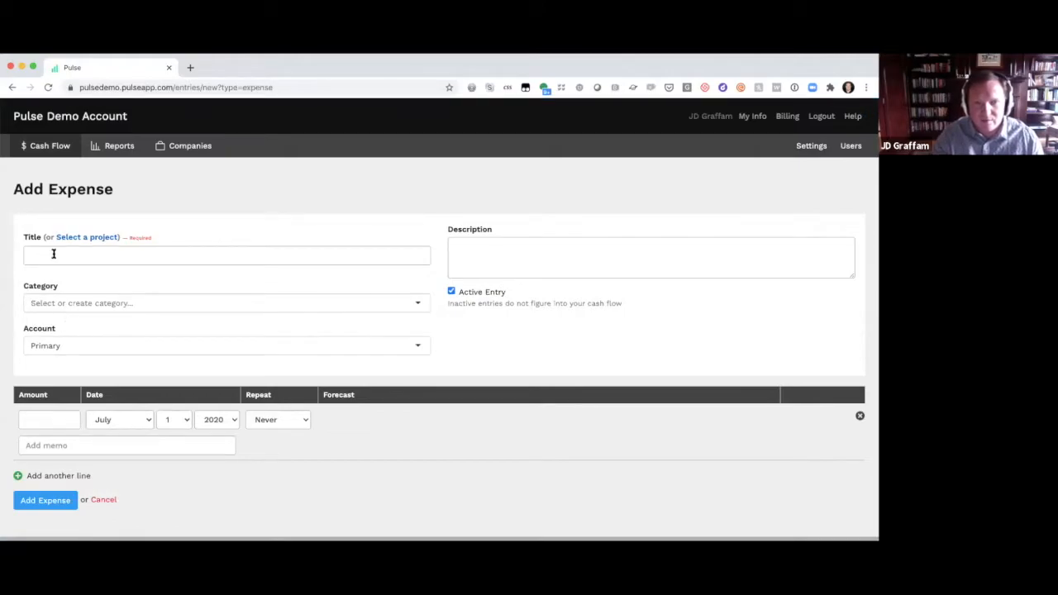
click(54, 254)
text(Office)
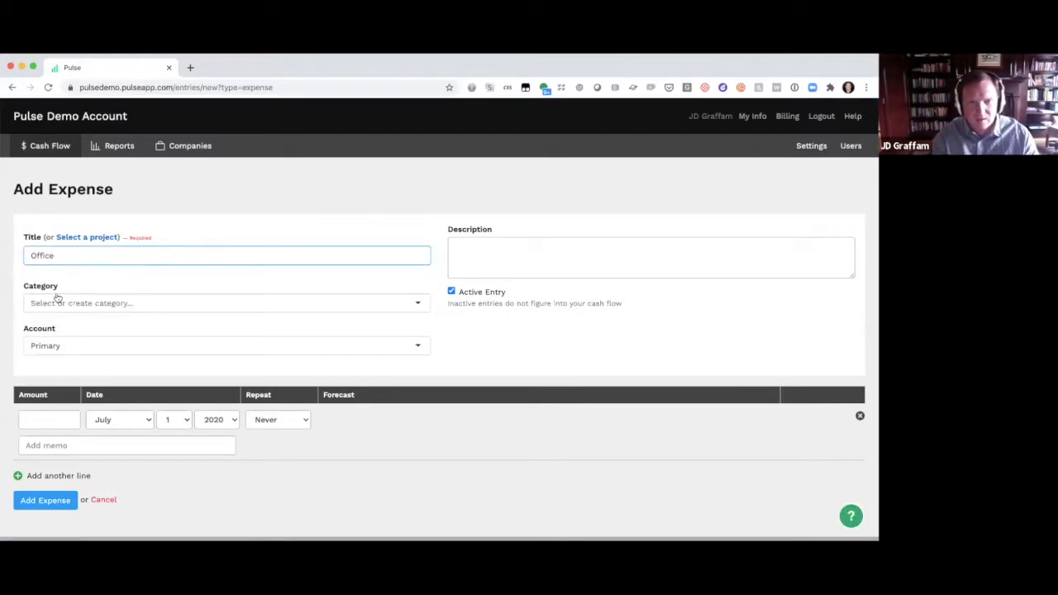
click(58, 302)
click(58, 323)
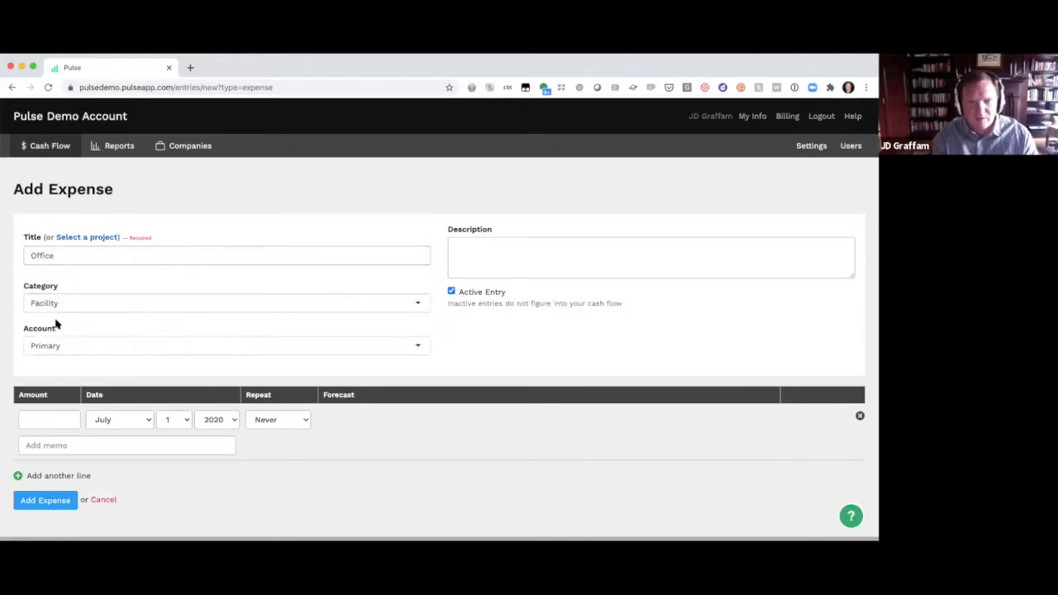
Enter a payment of 4200 dated July 5, 2020 that repeats monthly.
click(48, 416)
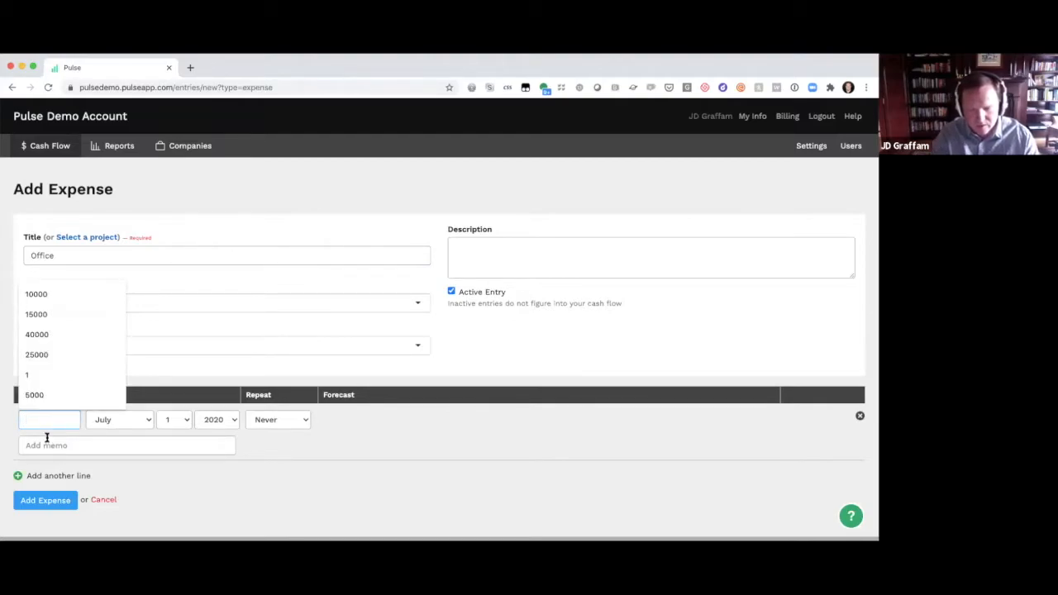
text(4)
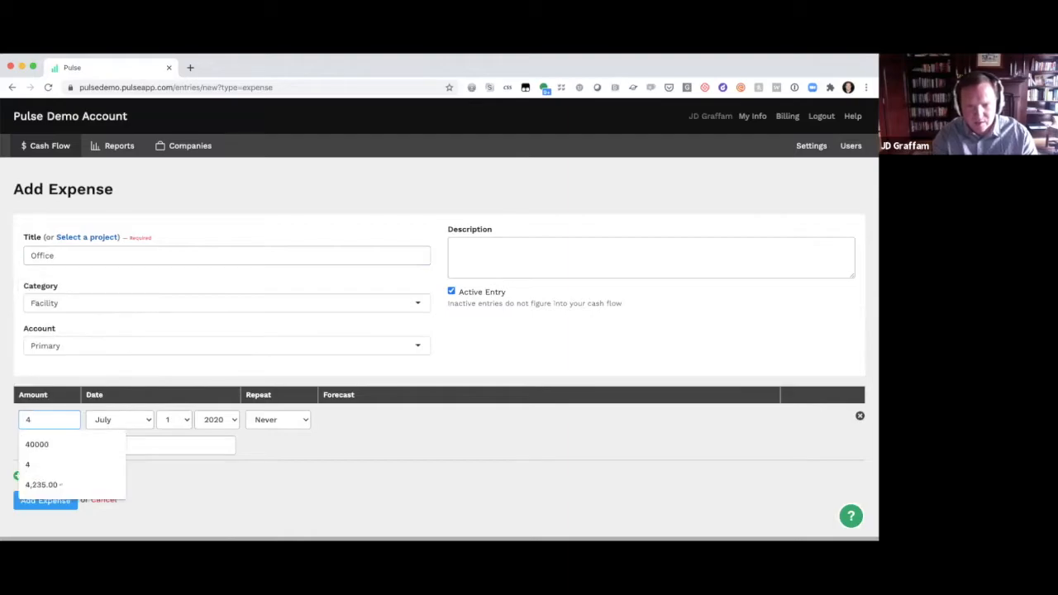
text(200)
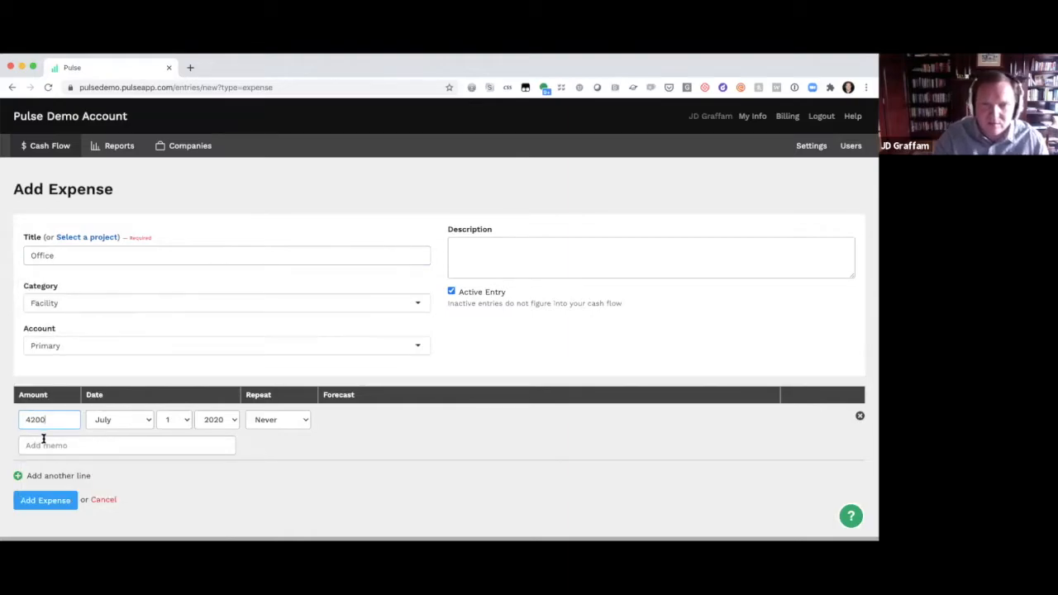
click(267, 419)
click(267, 462)
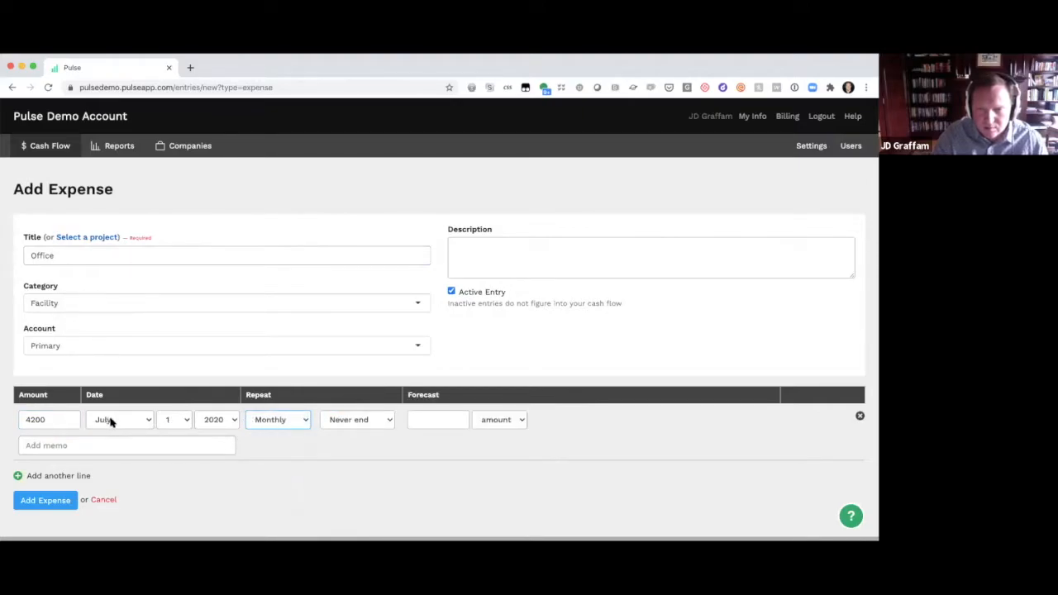
click(173, 420)
click(172, 462)
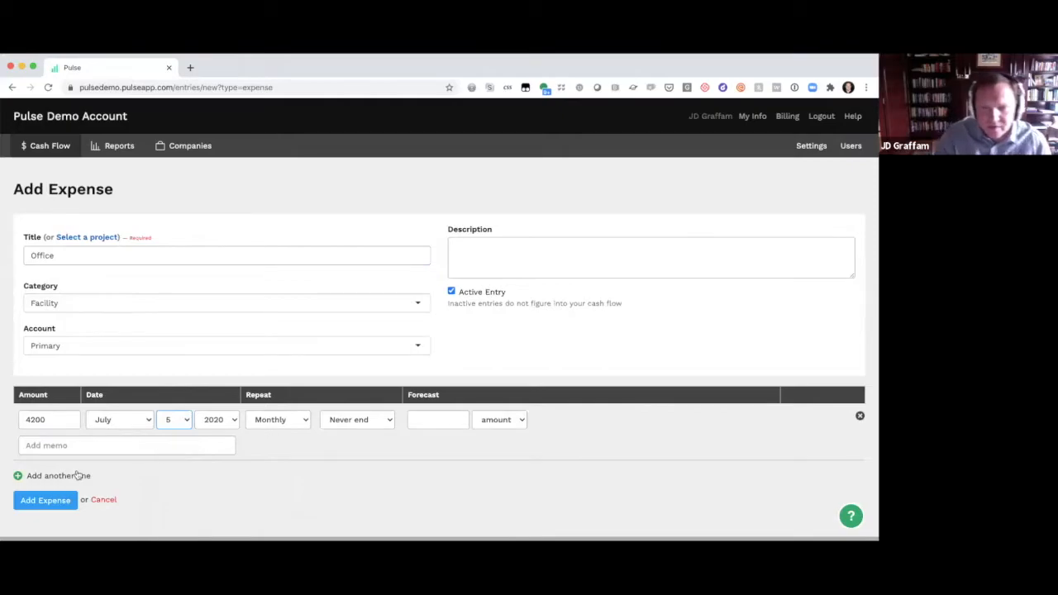
Add a second payment line to the Office expense with an amount of 4620.
click(51, 476)
click(43, 477)
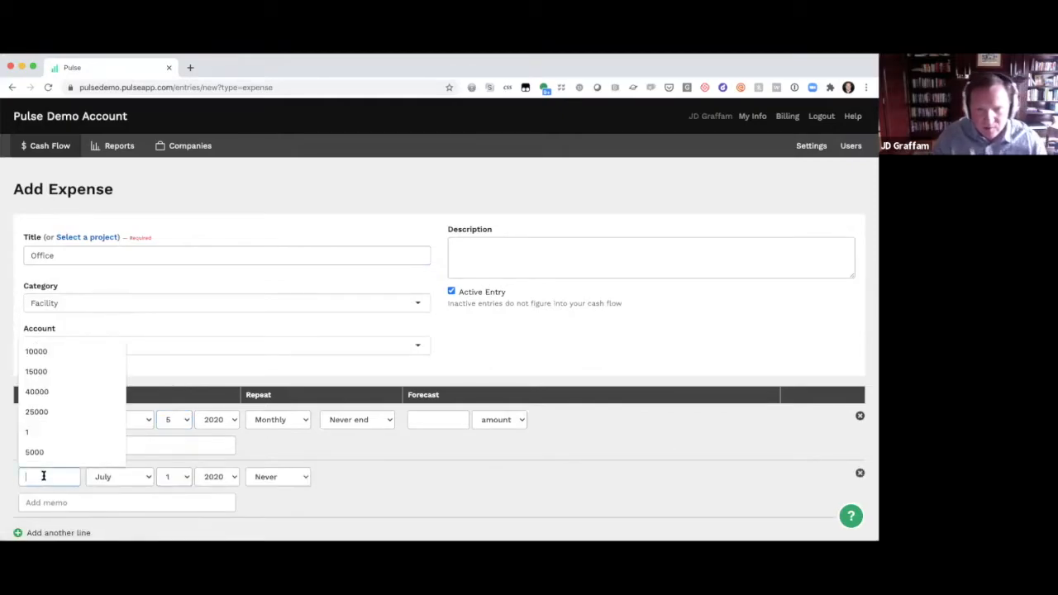
text(4)
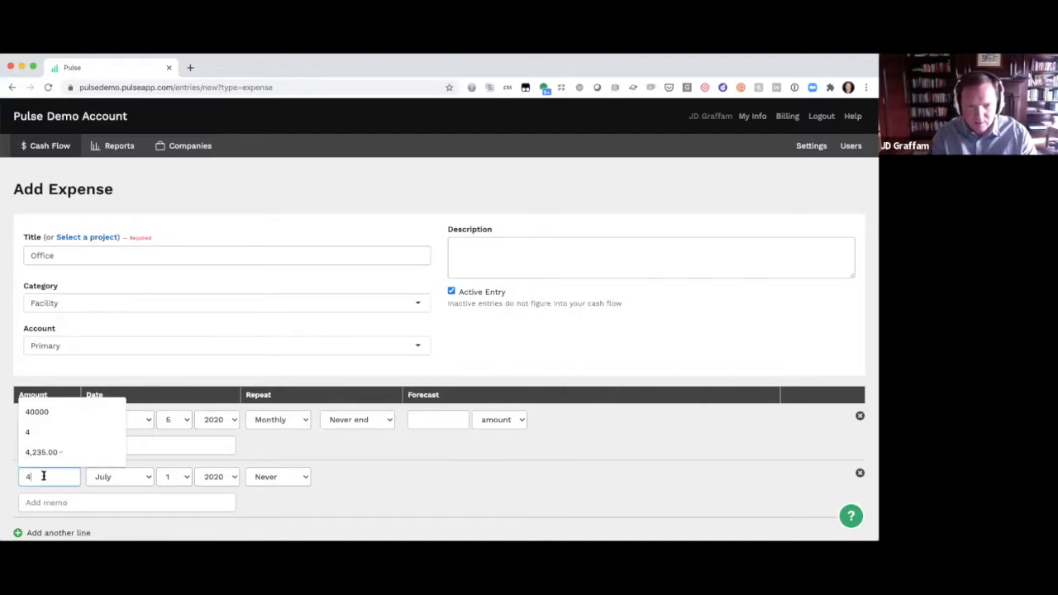
text(4)
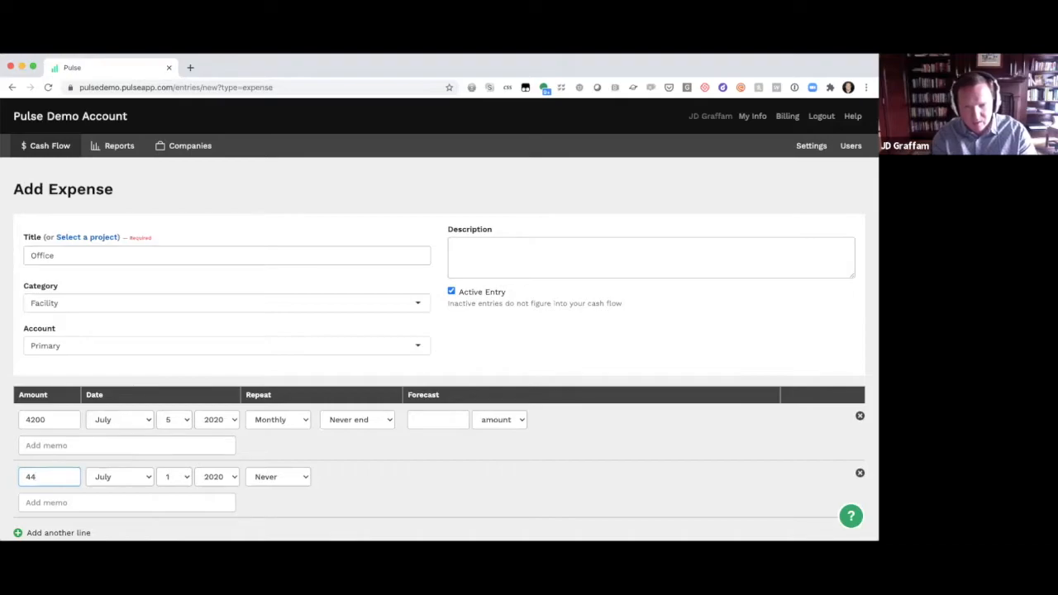
key(BackSpace)
key(BackSpace)
key(BackSpace)
text(620)
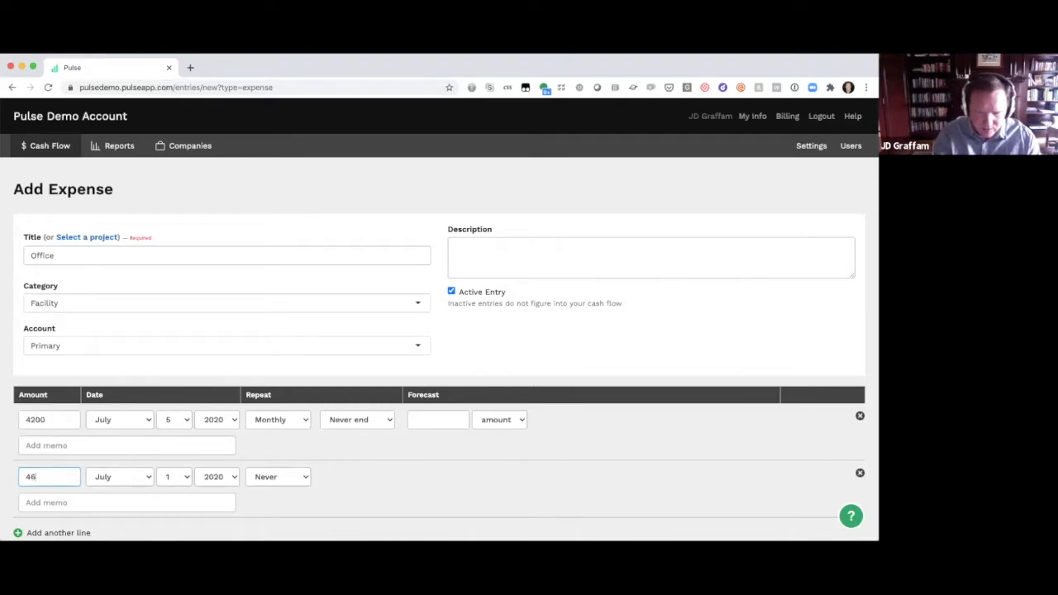
Date the second Office payment July 5, 2021 and make it repeat monthly.
click(130, 477)
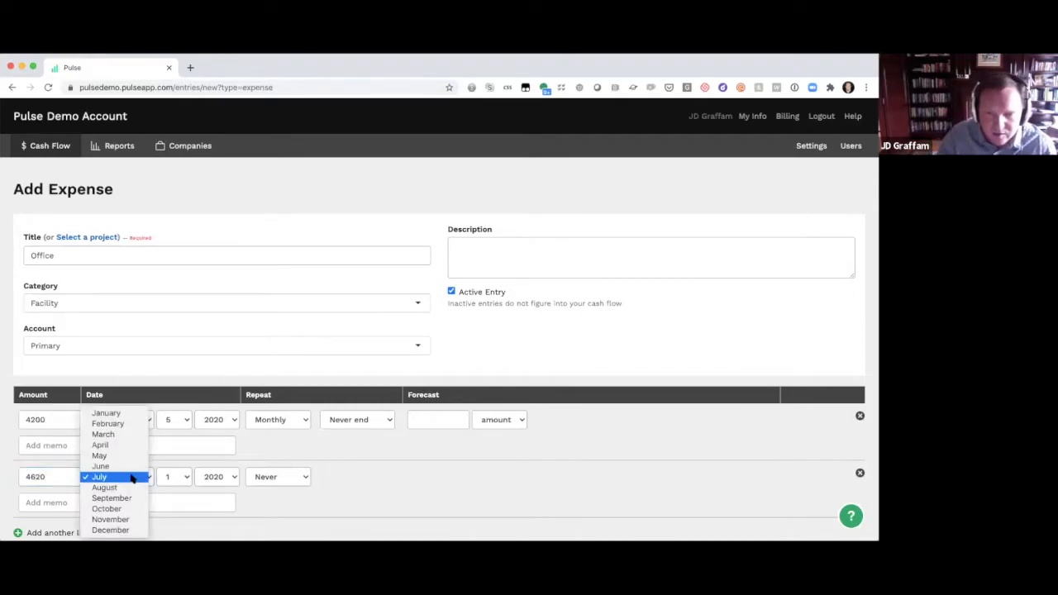
click(98, 477)
click(170, 476)
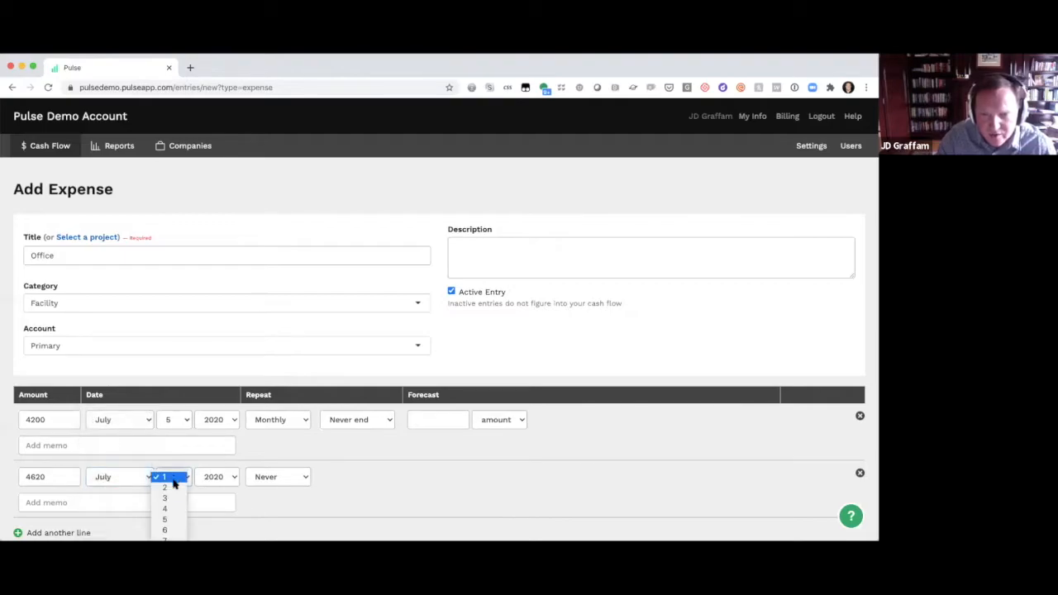
click(165, 519)
click(215, 476)
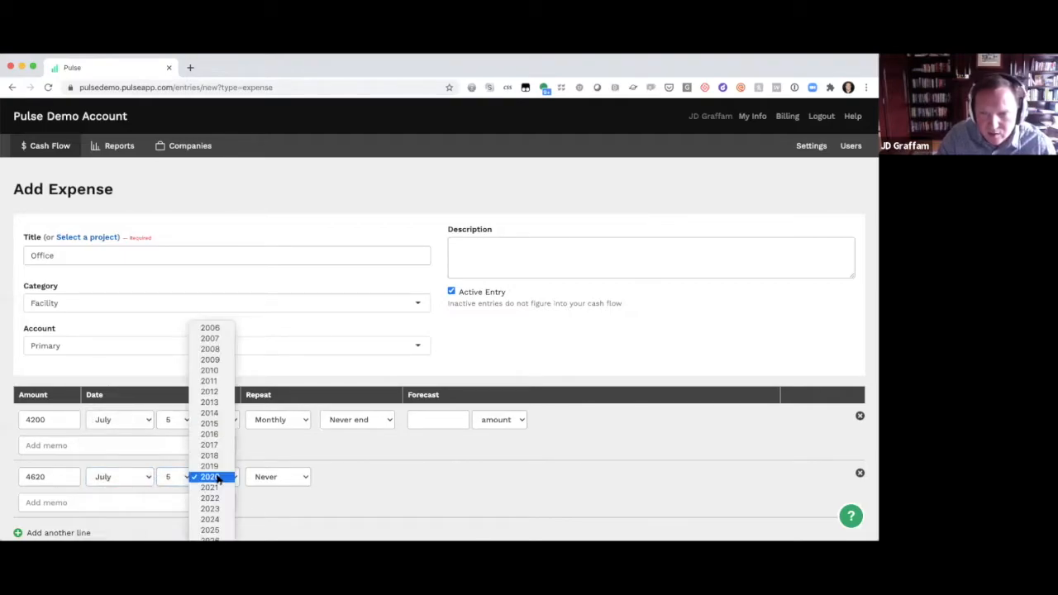
click(210, 488)
click(276, 476)
click(276, 519)
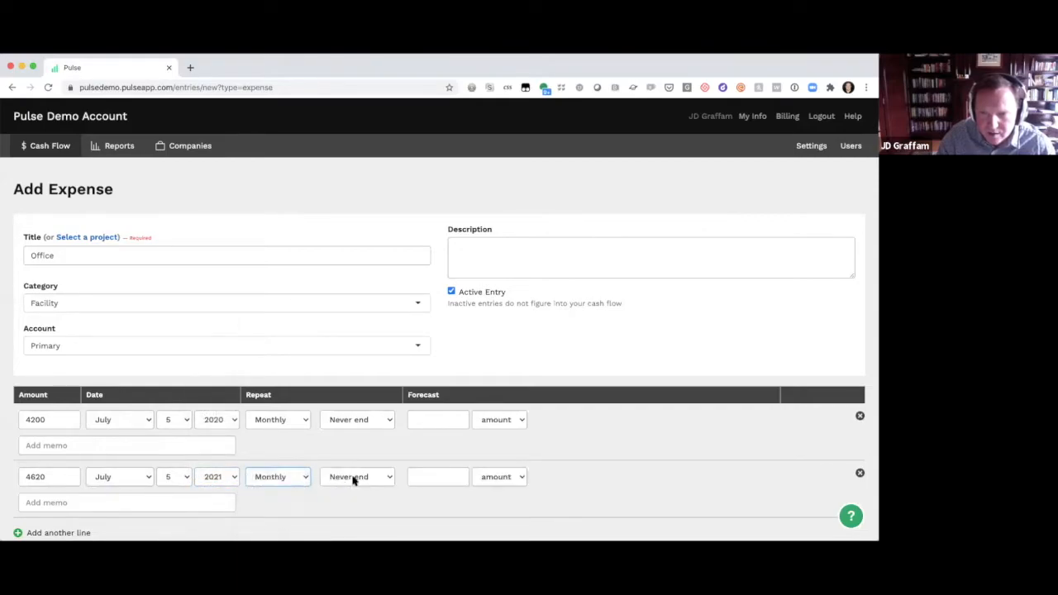
End the monthly repetition of the 4200 payment on July 1, 2021.
click(371, 423)
click(366, 430)
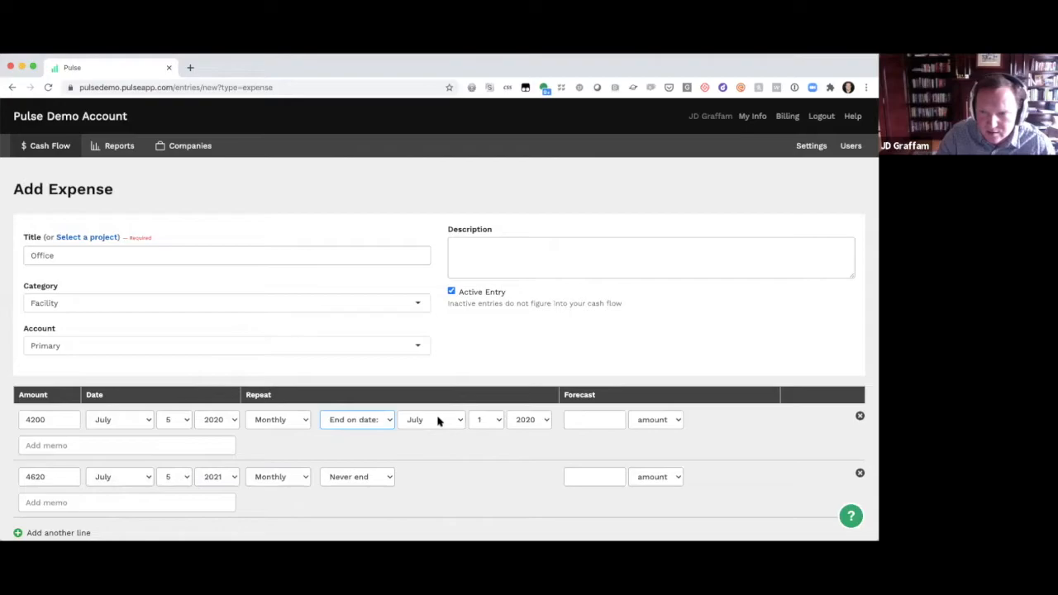
click(522, 430)
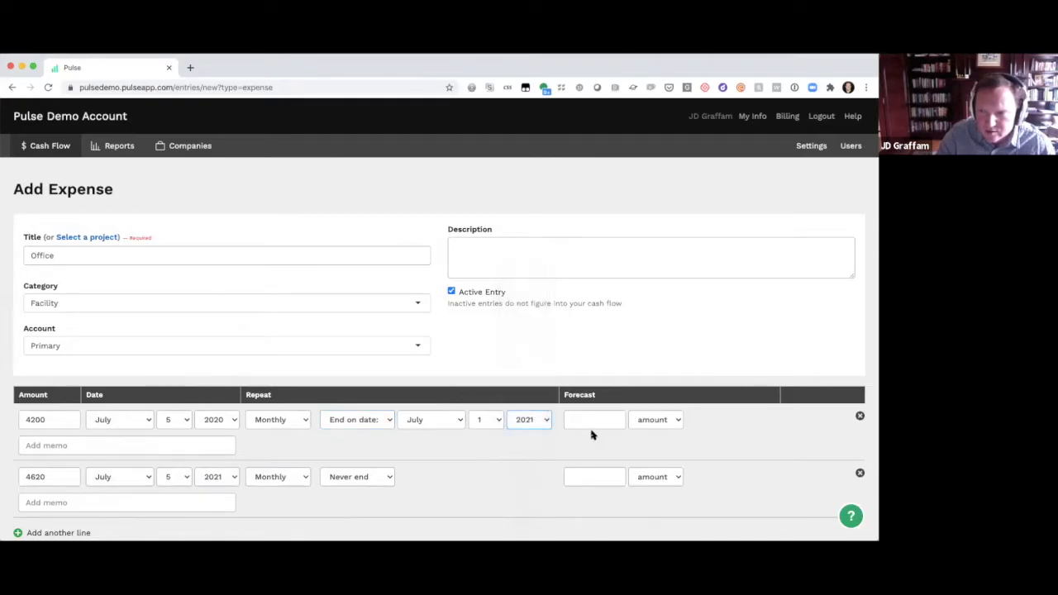
End the monthly repetition of the 4620 payment on July 1, 2022 and save the Office expense.
click(357, 477)
click(354, 488)
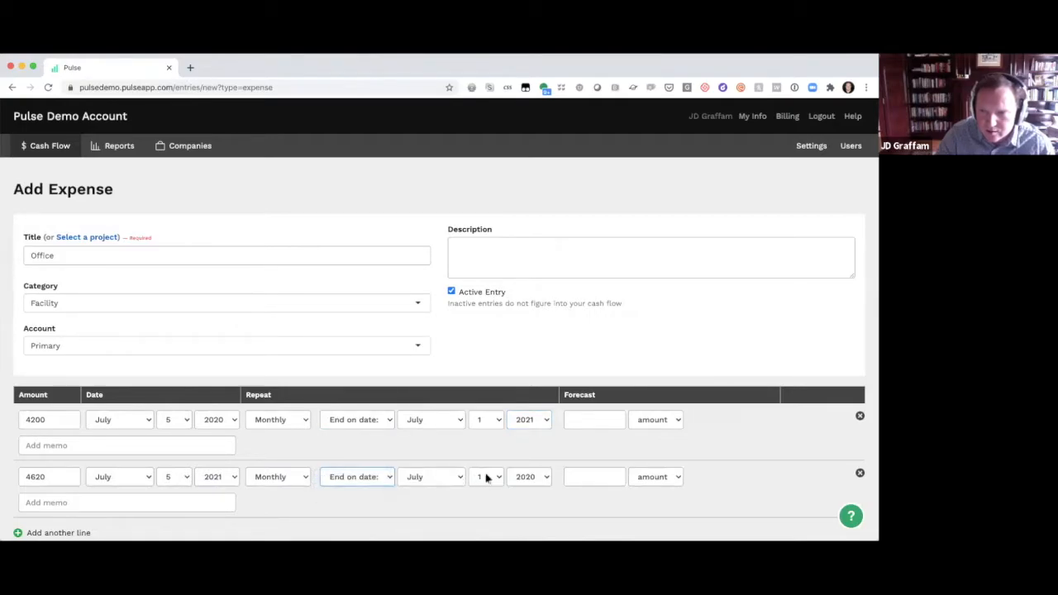
click(523, 476)
click(529, 491)
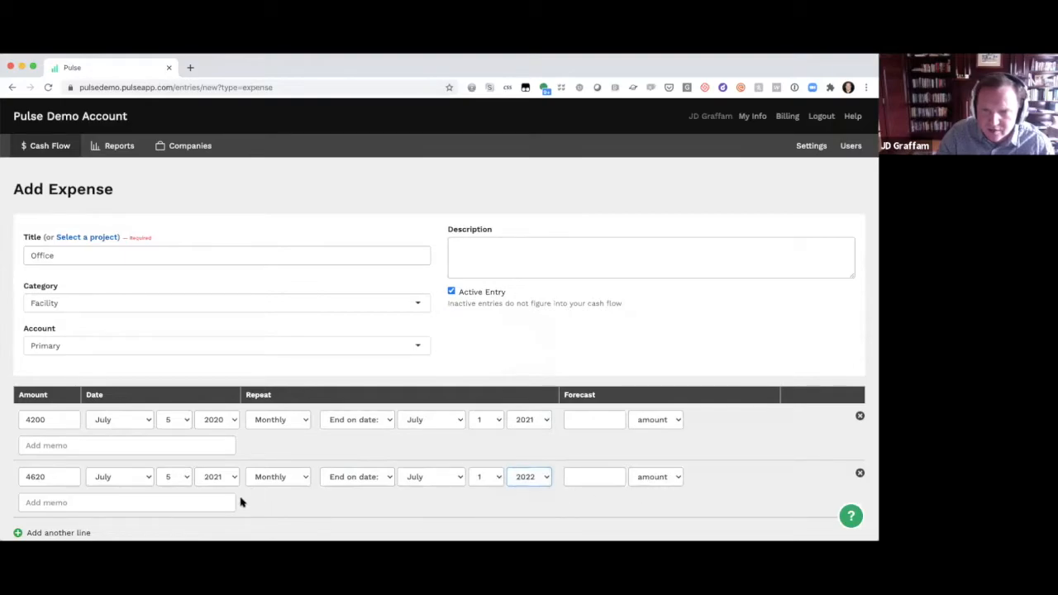
scroll(241, 501, down, 3)
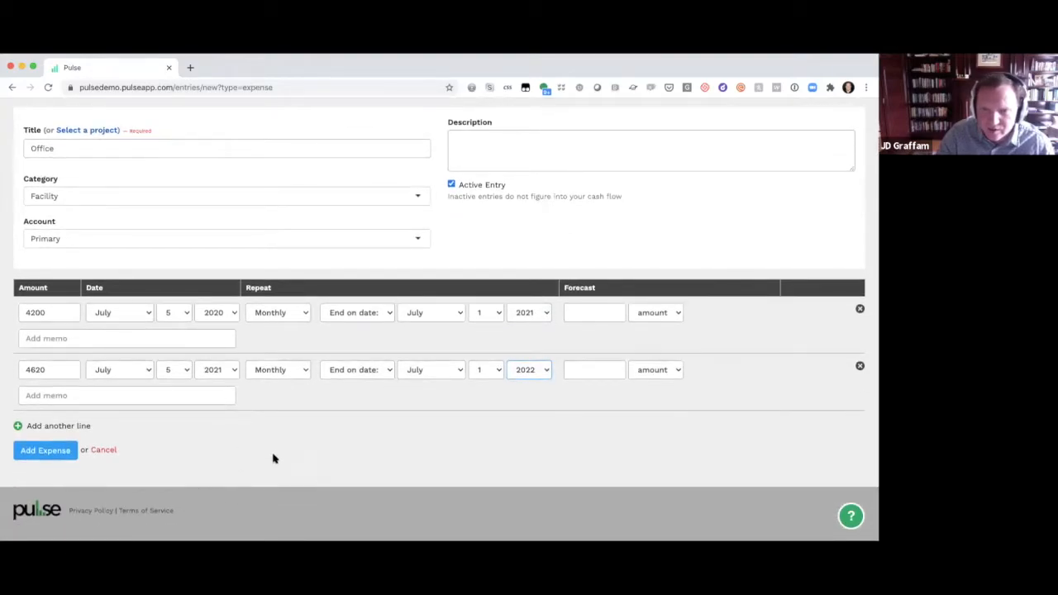
click(46, 450)
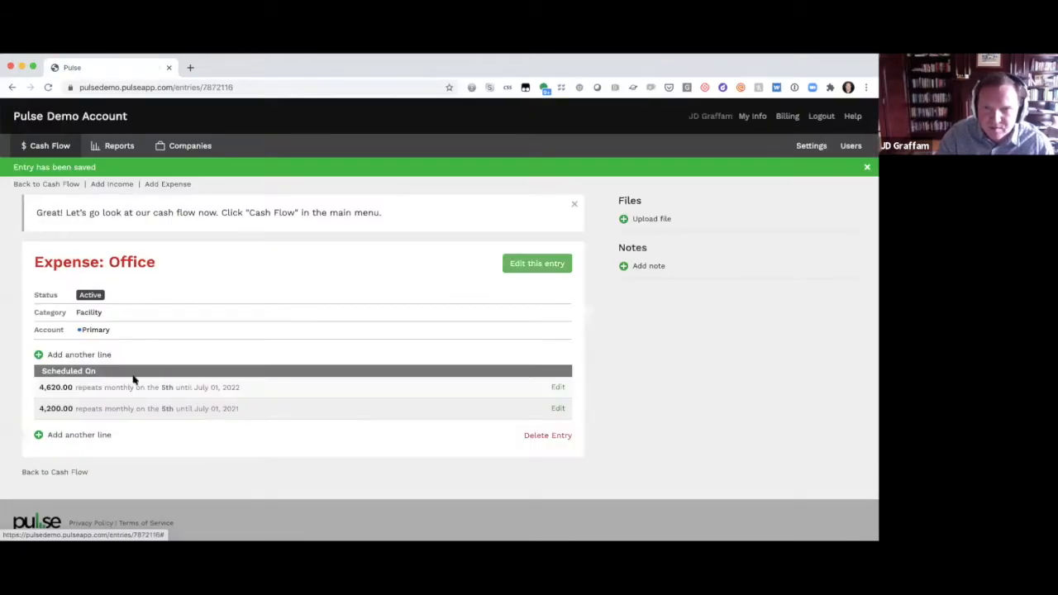
Review the chart and summary figures in the Income & Expenses report.
click(114, 145)
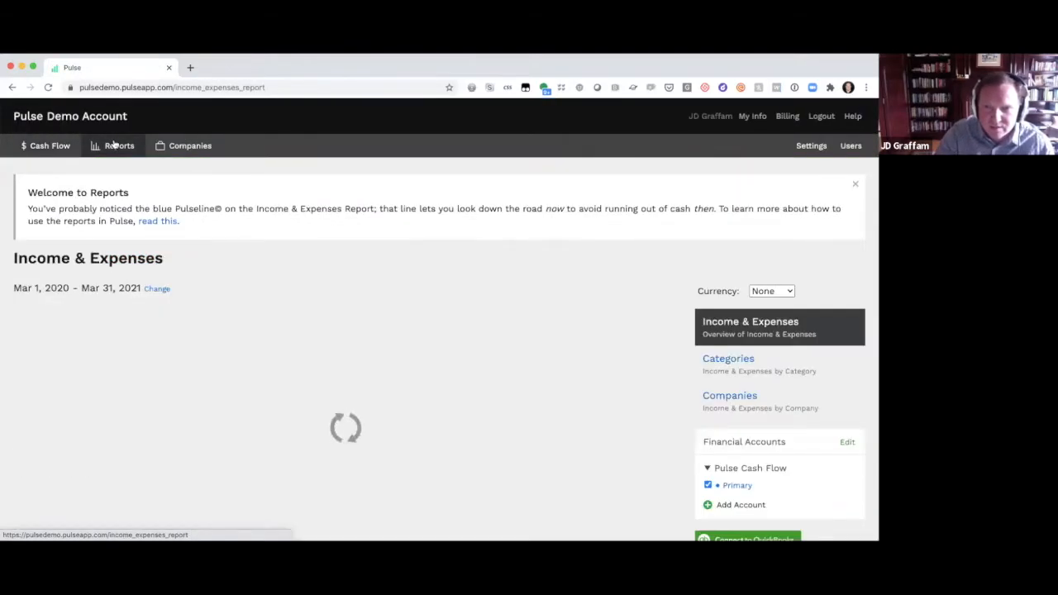
scroll(203, 371, down, 2)
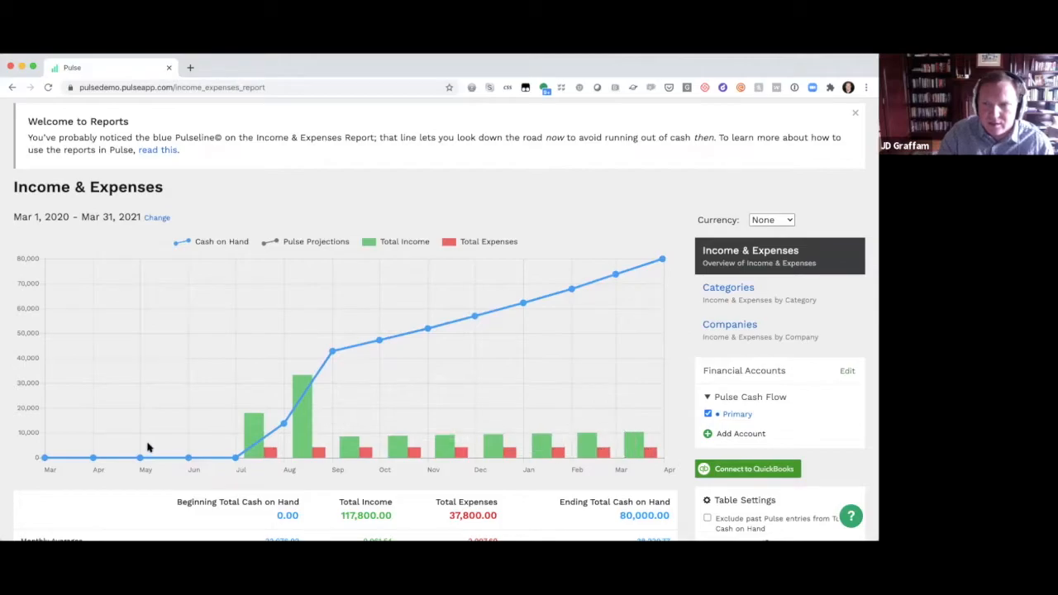
scroll(147, 447, down, 2)
scroll(157, 398, up, 4)
Start a new expense entry titled "Payroll" and enter "Payroll" as its category.
mouse_move(51, 147)
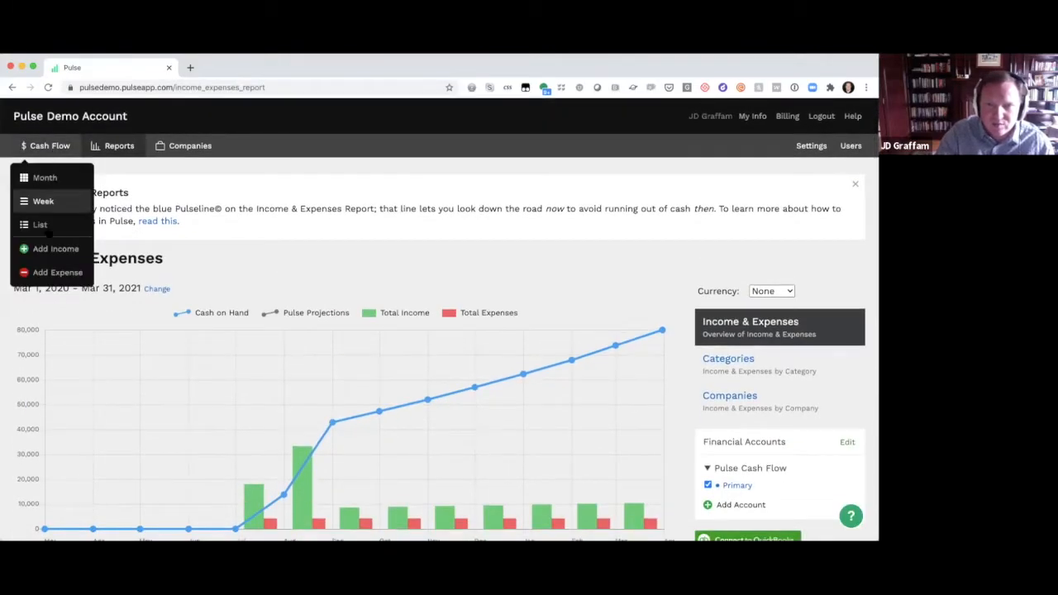
click(51, 272)
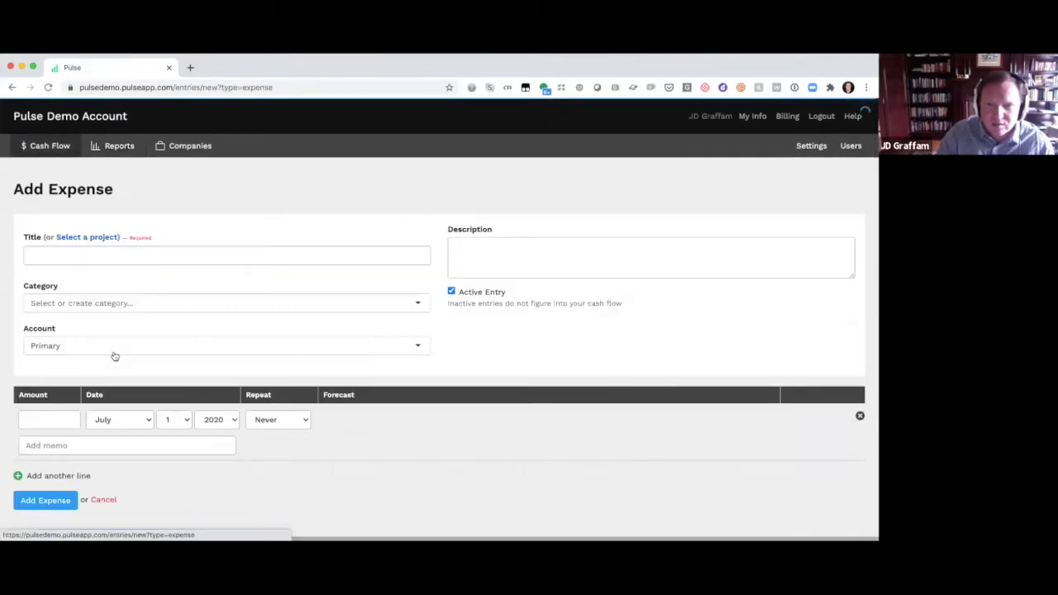
click(49, 253)
text(Payroll)
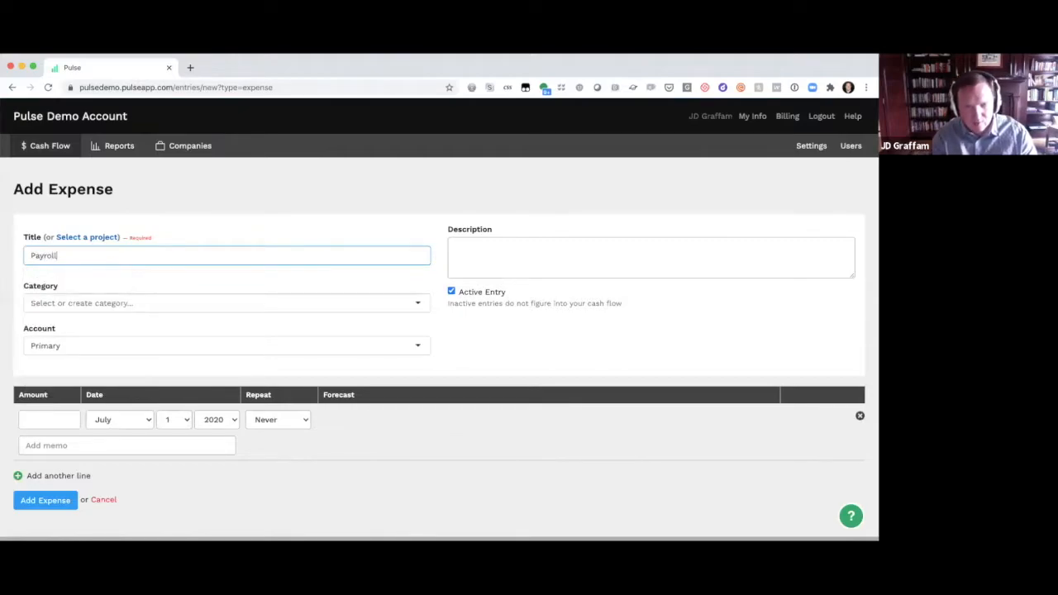
click(40, 302)
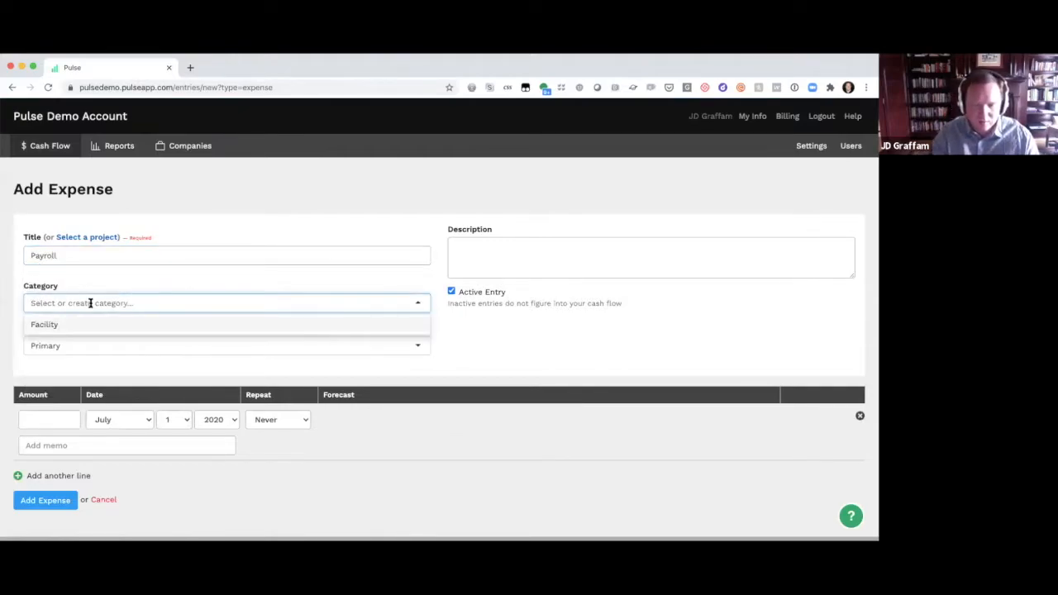
text(P)
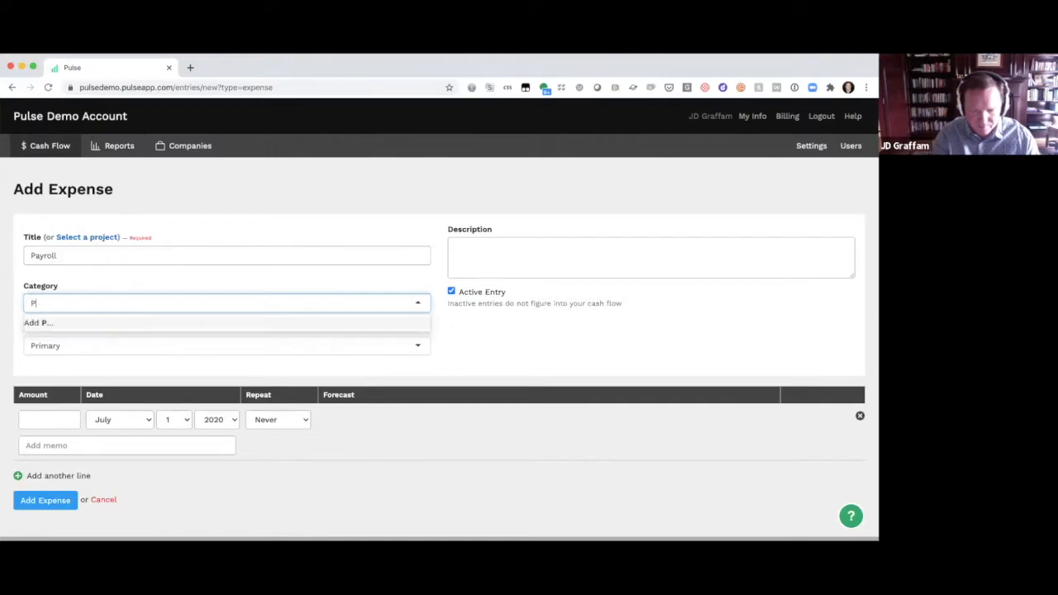
text(ayroll)
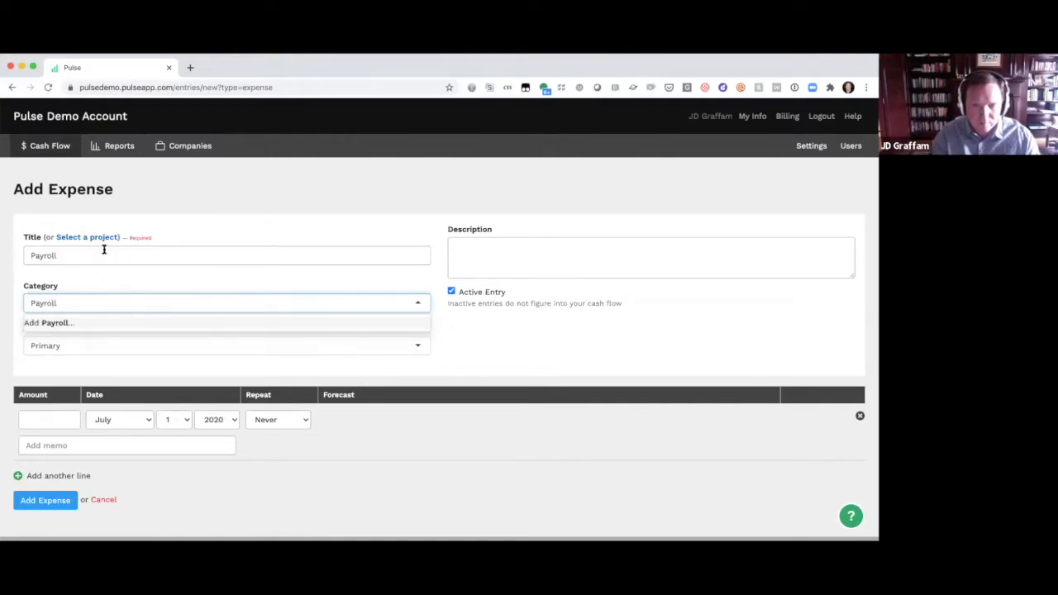
Retitle the expense "Employee Comp" and create the new category "Payroll" for it.
drag(104, 249, 11, 252)
text(Employee Comp)
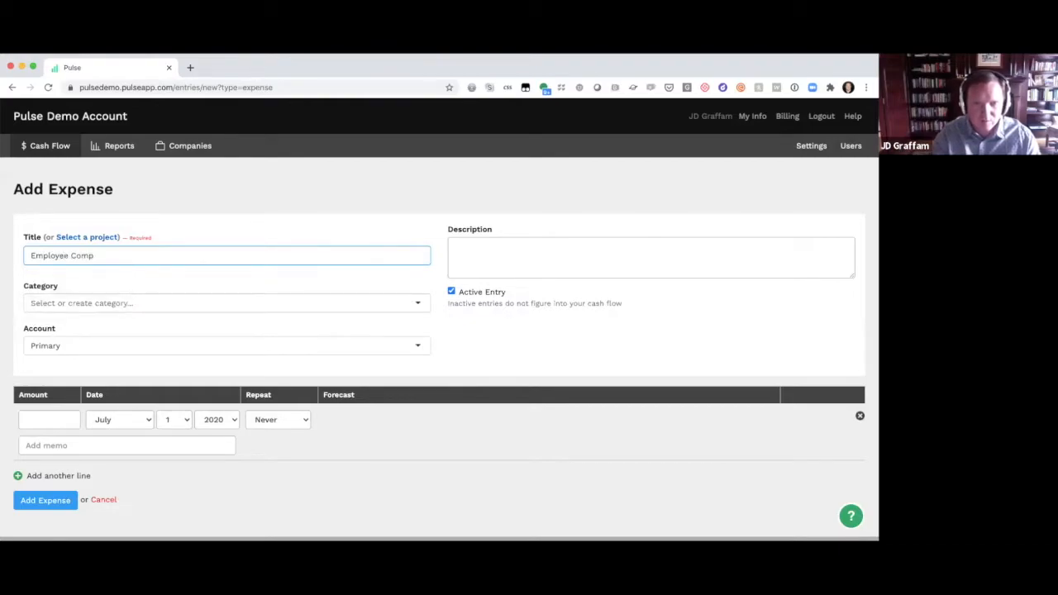
click(61, 299)
text(Payt)
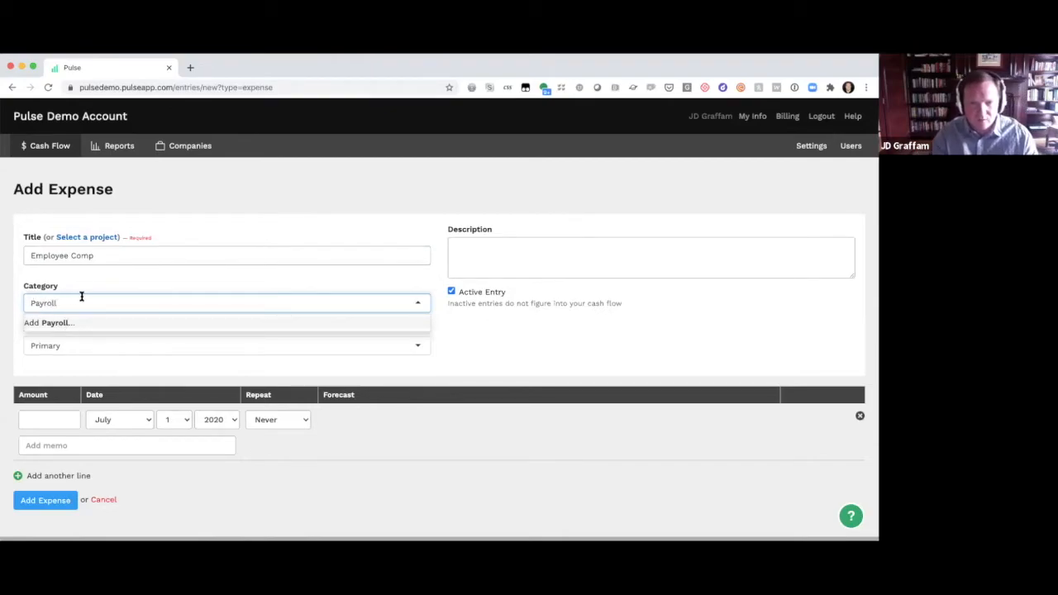
text(2)
key(BackSpace)
text(5500)
key(shift+Home)
key(BackSpace)
click(61, 323)
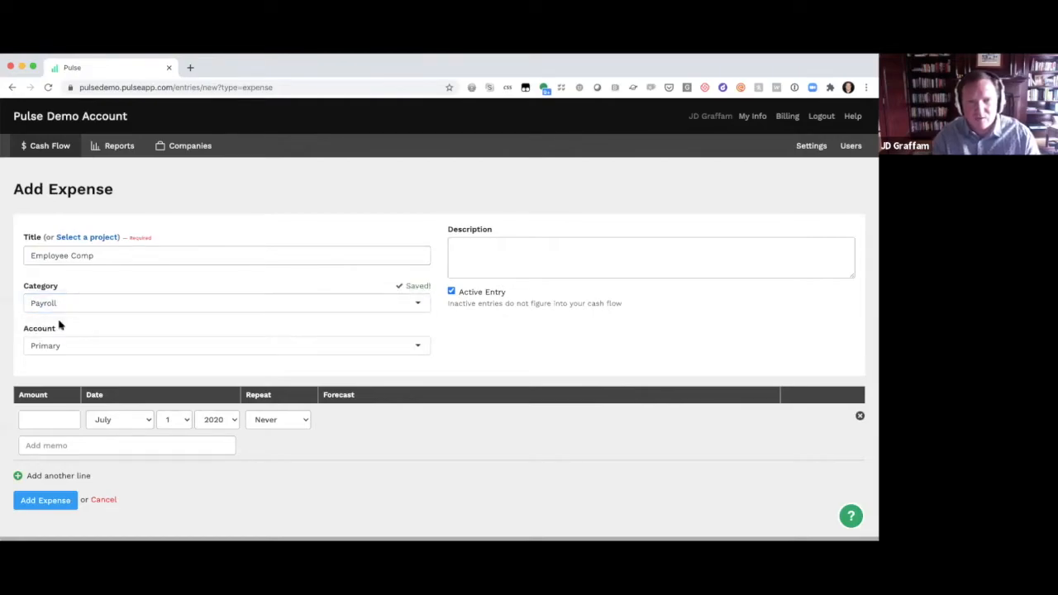
Add a second payment line to the Employee Comp expense and set its day to July 15.
click(44, 420)
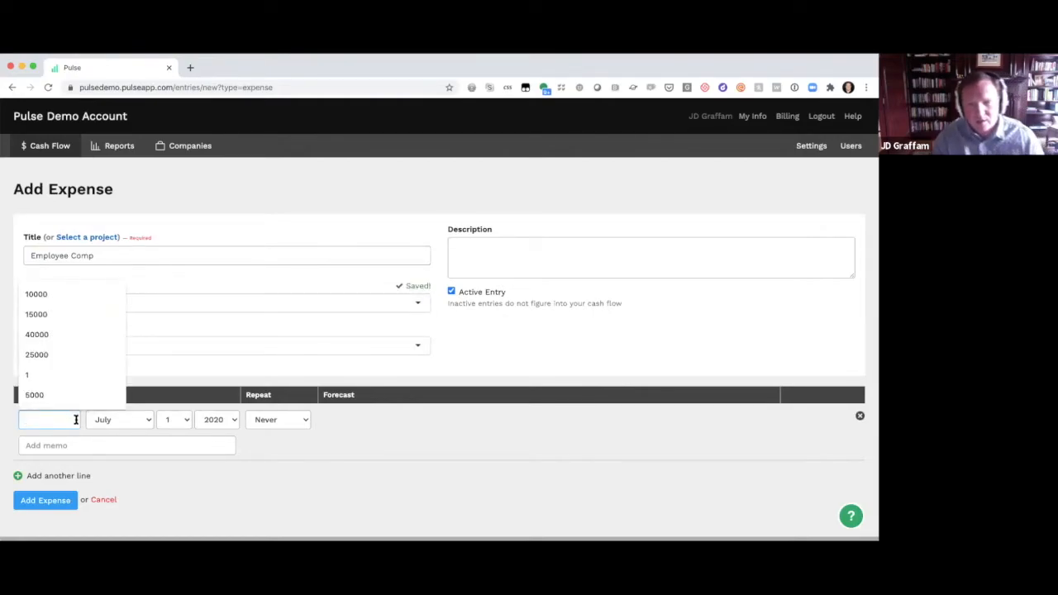
click(57, 479)
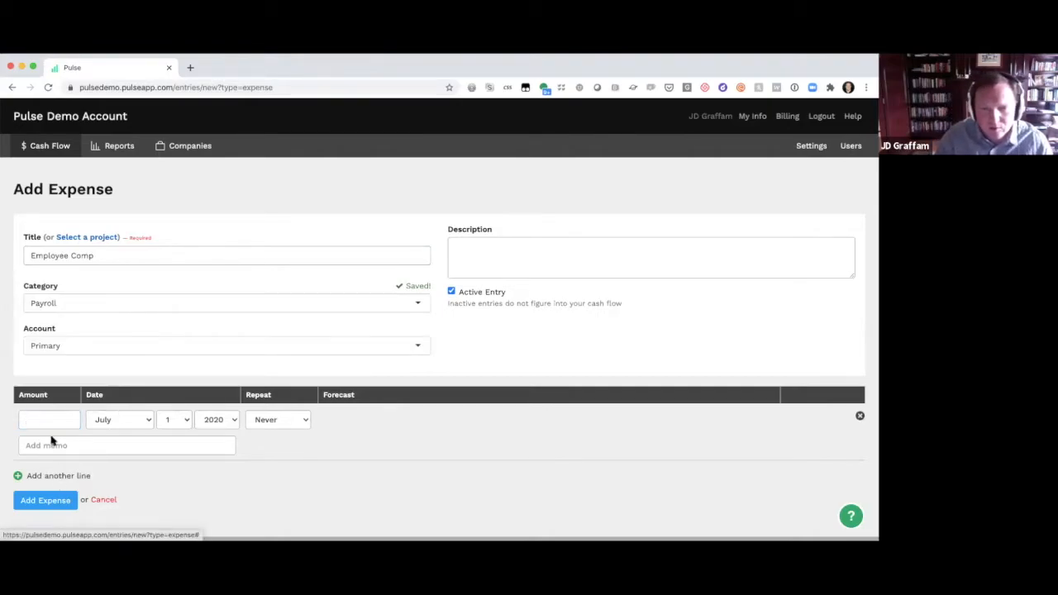
click(47, 473)
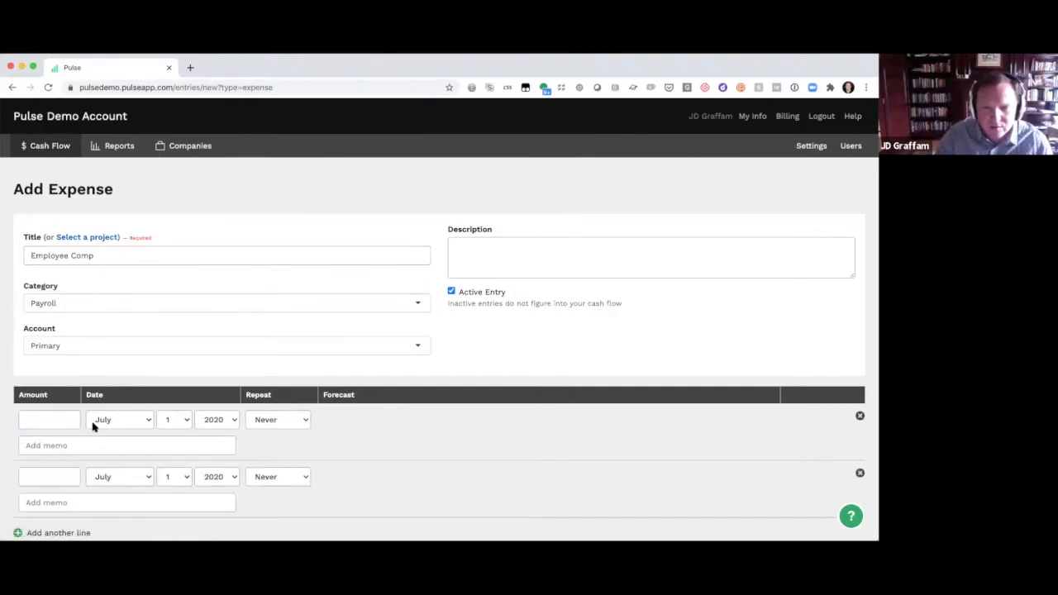
scroll(99, 423, down, 3)
click(178, 371)
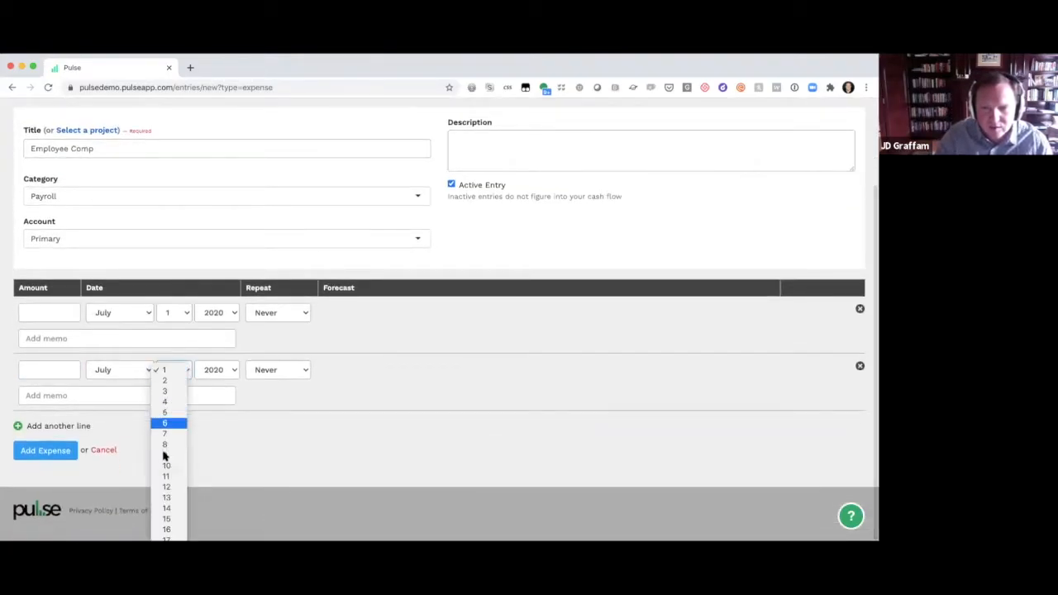
click(169, 513)
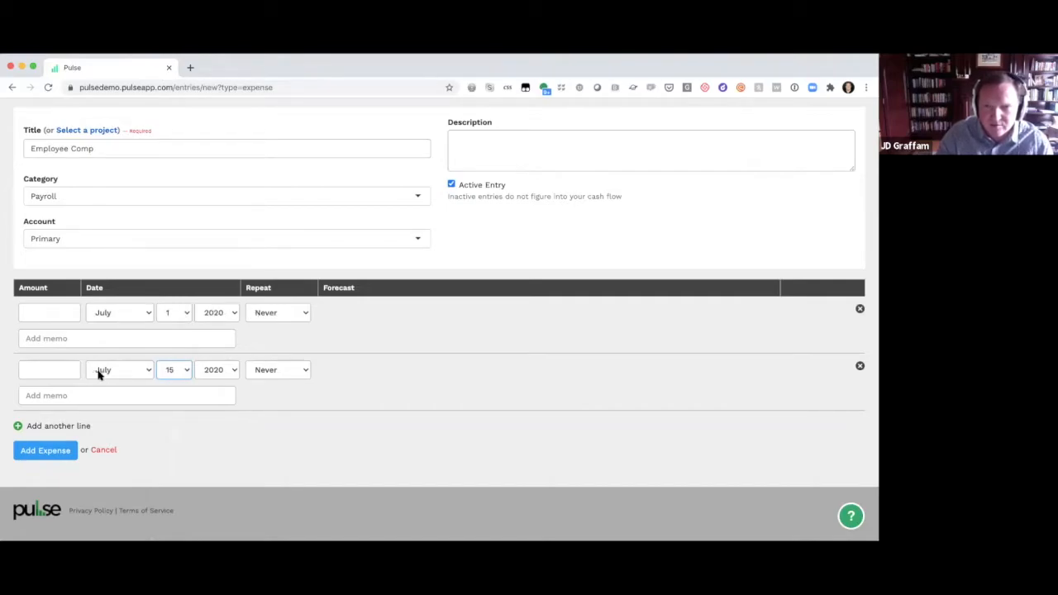
Set the first payment's date to July 28 and the second payment's date to August 12, 2020.
click(108, 318)
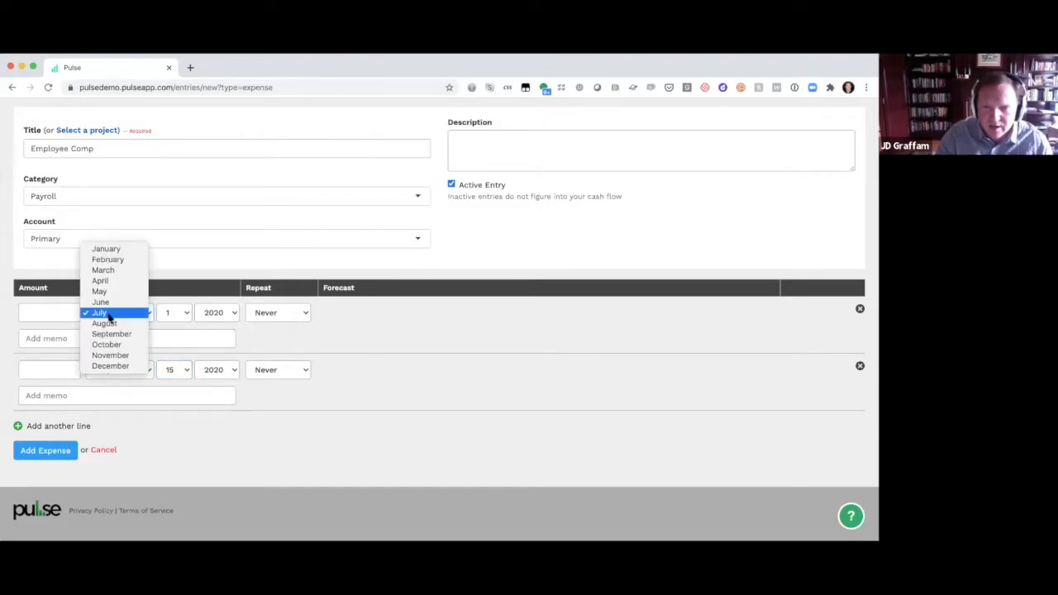
click(178, 314)
click(177, 312)
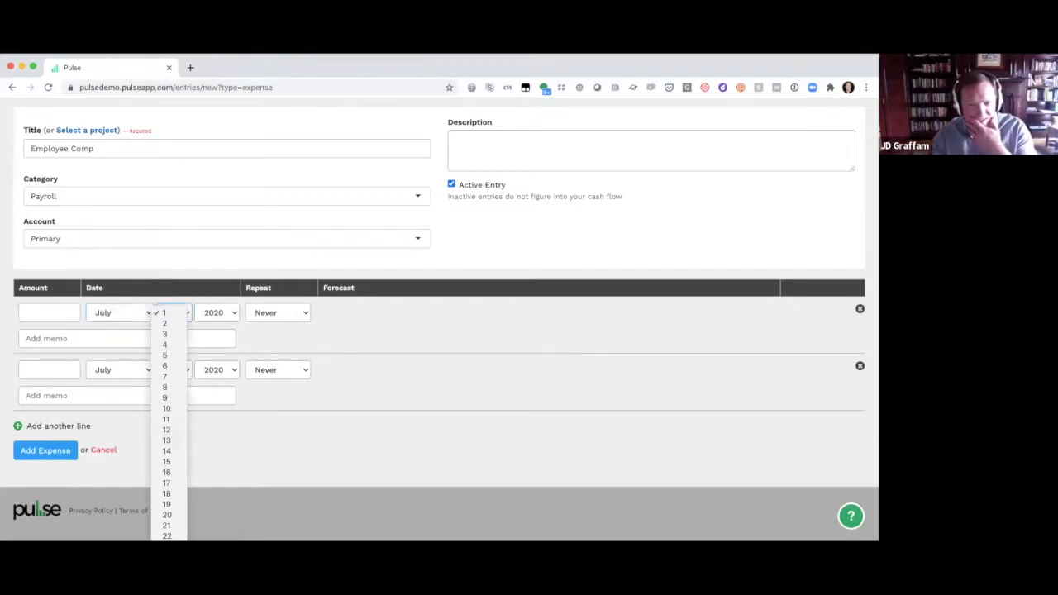
click(167, 588)
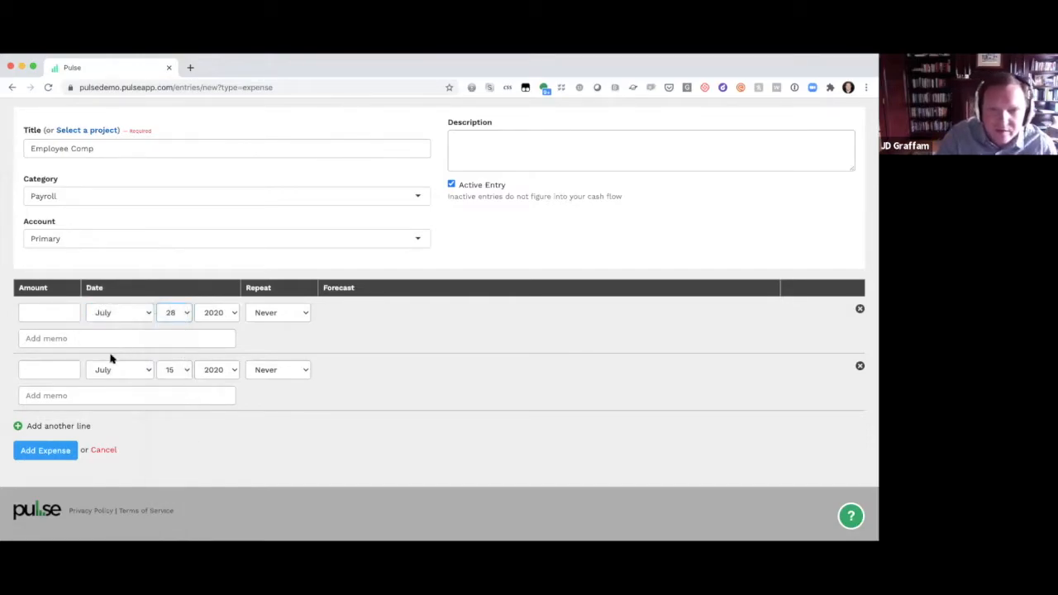
click(170, 370)
click(168, 339)
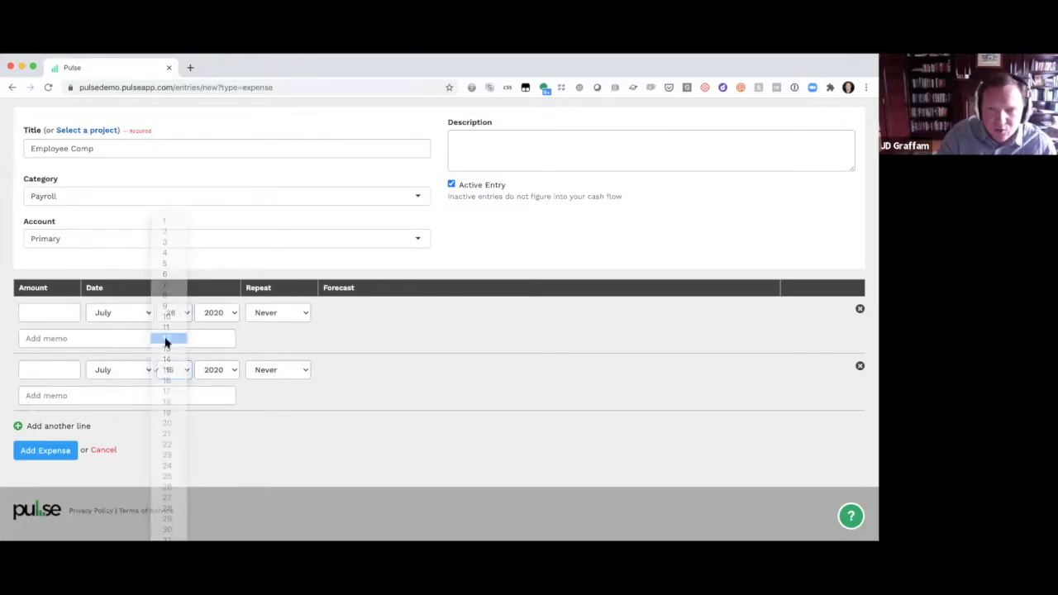
click(120, 314)
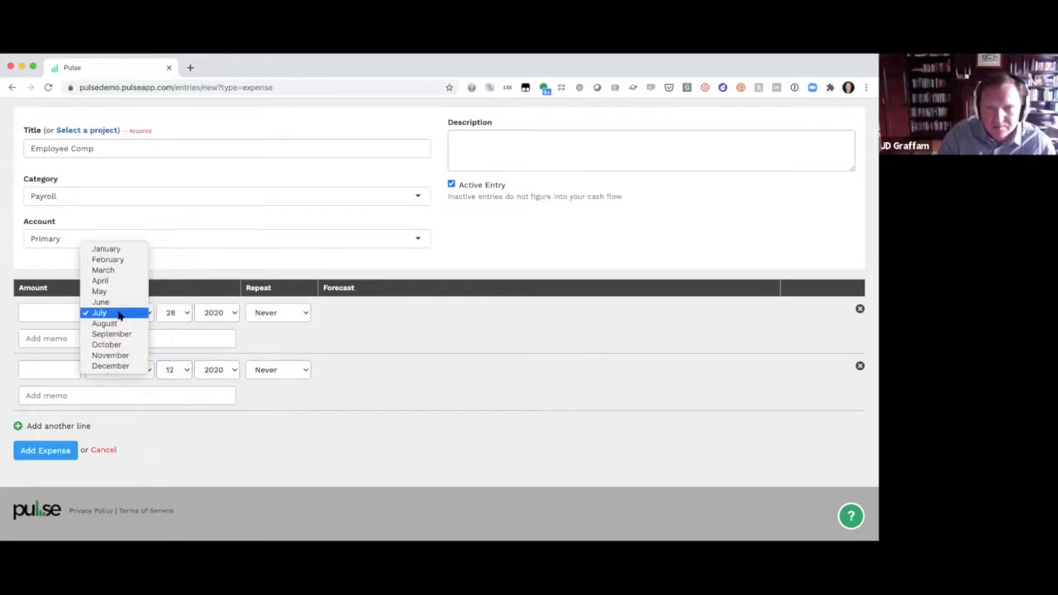
click(118, 315)
click(111, 369)
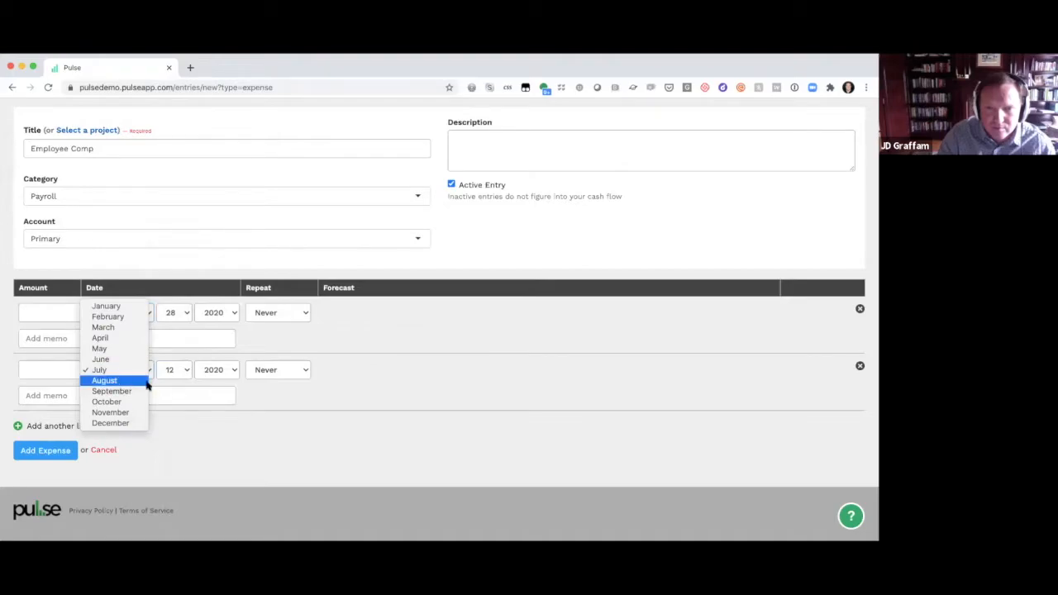
click(110, 380)
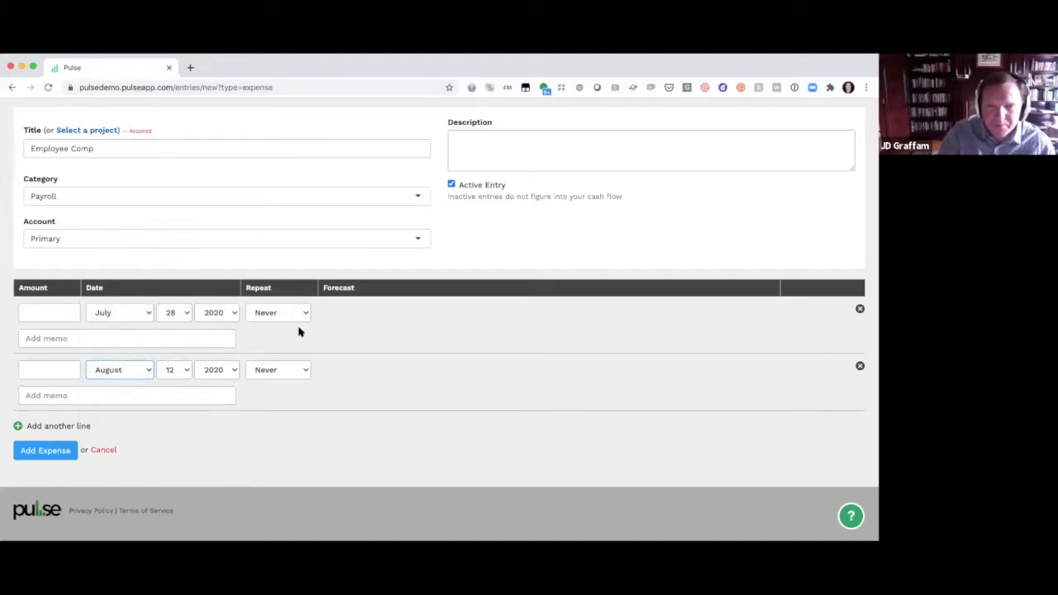
click(110, 307)
click(126, 378)
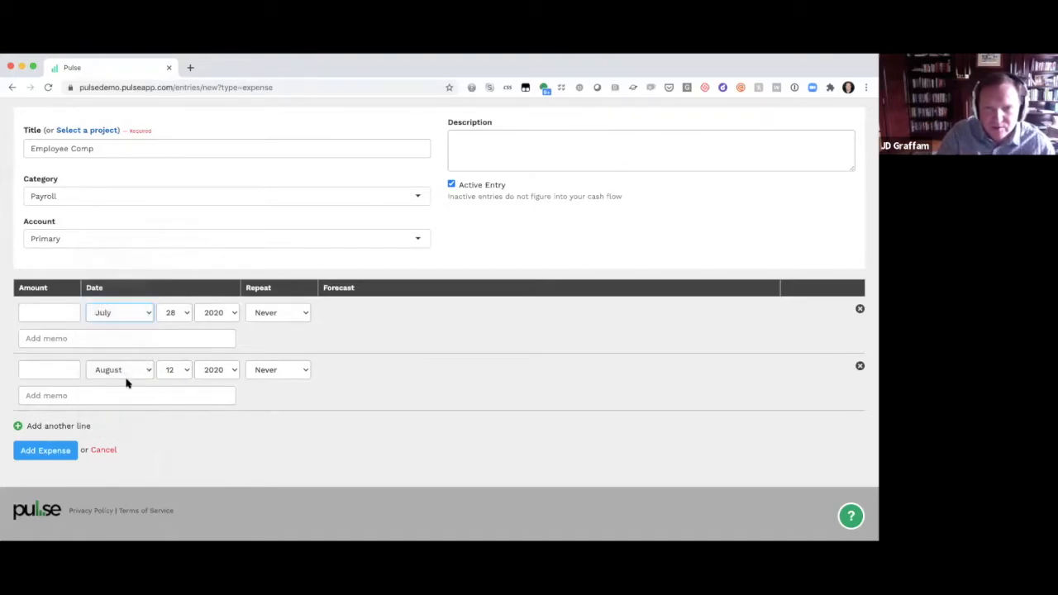
click(118, 369)
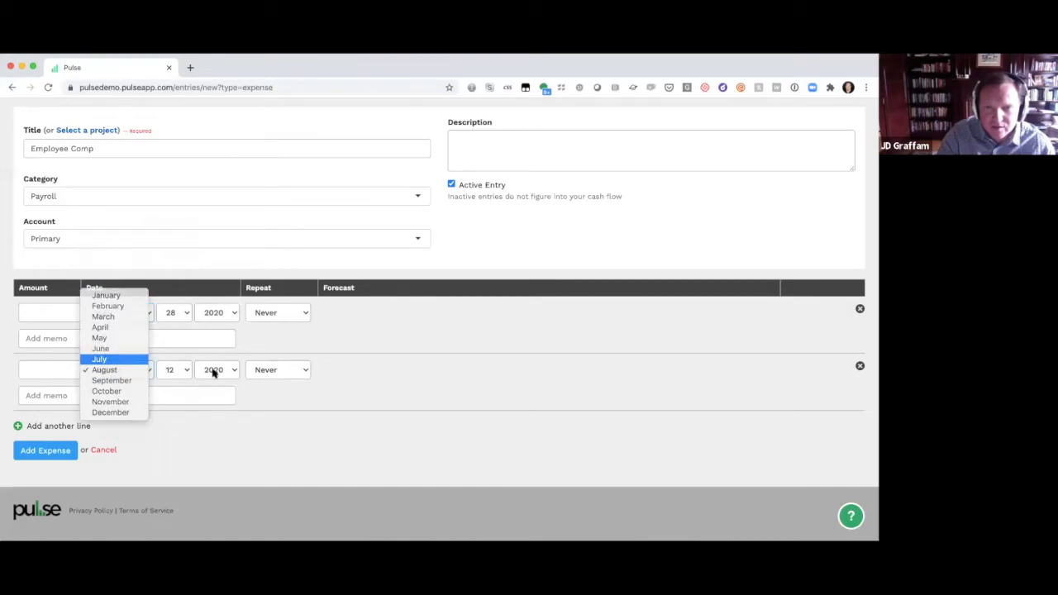
Change the second payment's month to July, and give the first payment the amount 18500 and the memo "Includes benefits".
click(120, 360)
click(51, 314)
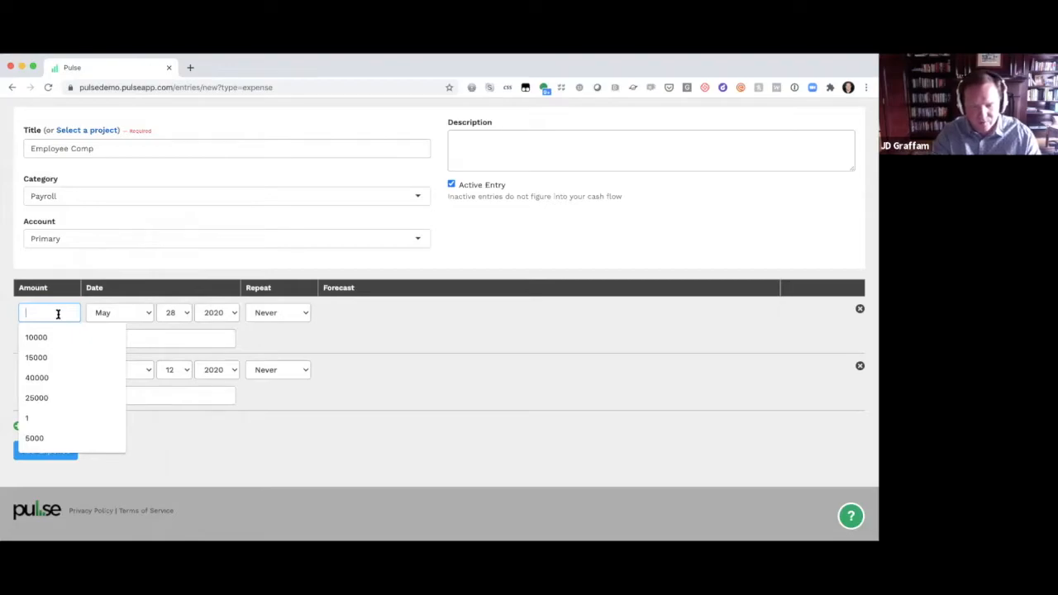
text(18500)
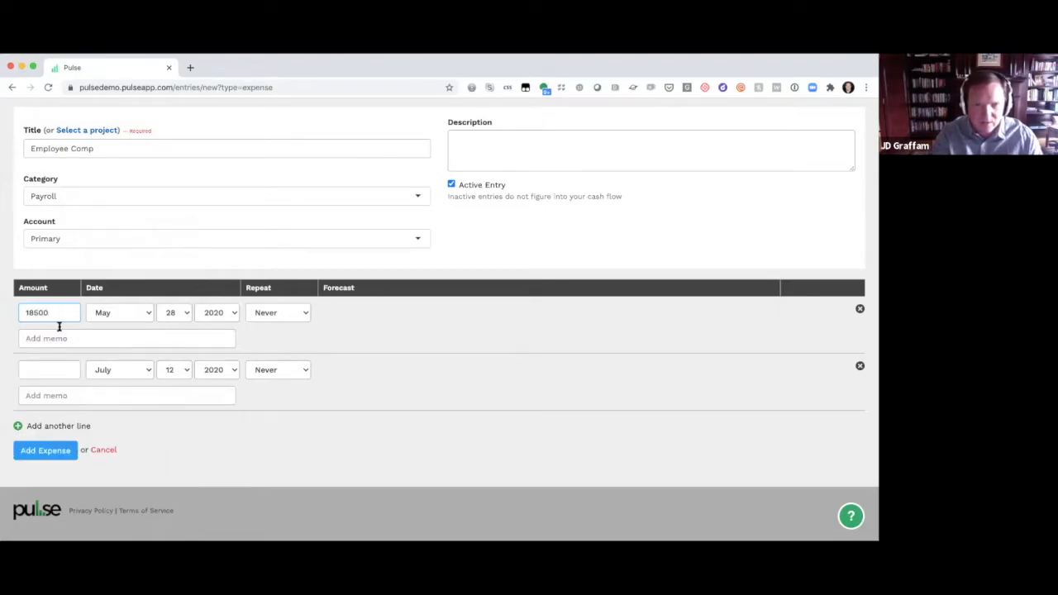
click(59, 334)
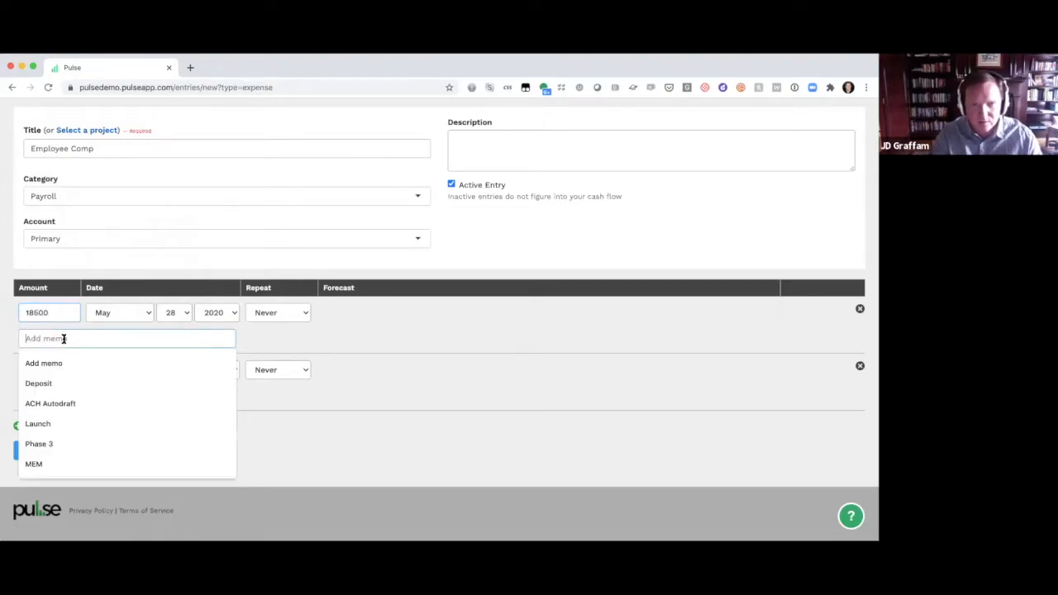
text(Includes benefits)
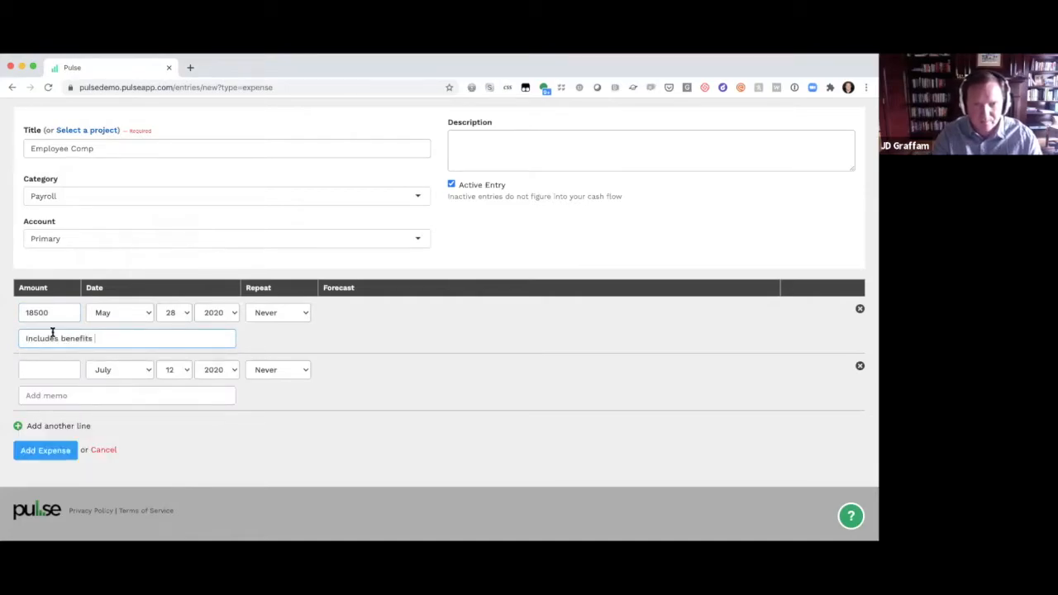
Copy the first payment's memo to the second payment and set that payment's amount to 18500.
key(ctrl+a)
key(ctrl+c)
click(91, 397)
key(ctrl+v)
click(57, 369)
text(18)
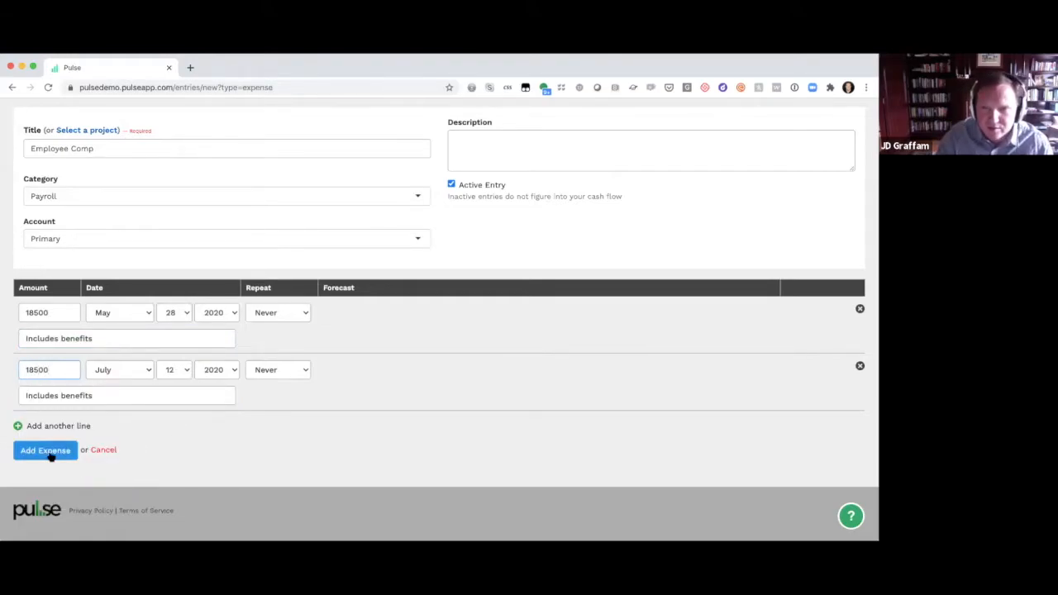
Set both Employee Comp payments to repeat monthly.
click(269, 317)
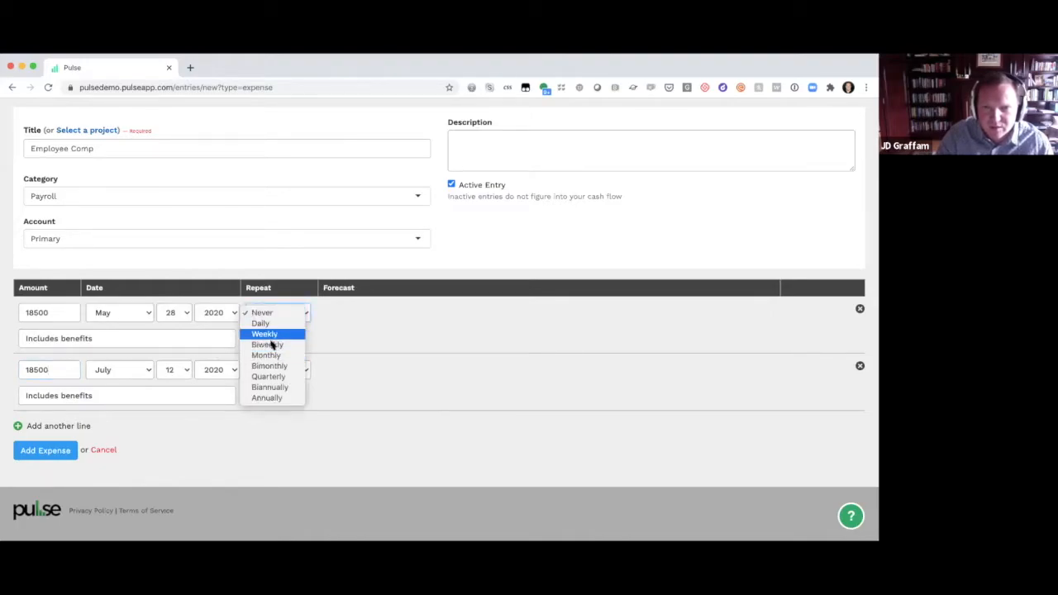
click(277, 355)
click(280, 369)
click(277, 412)
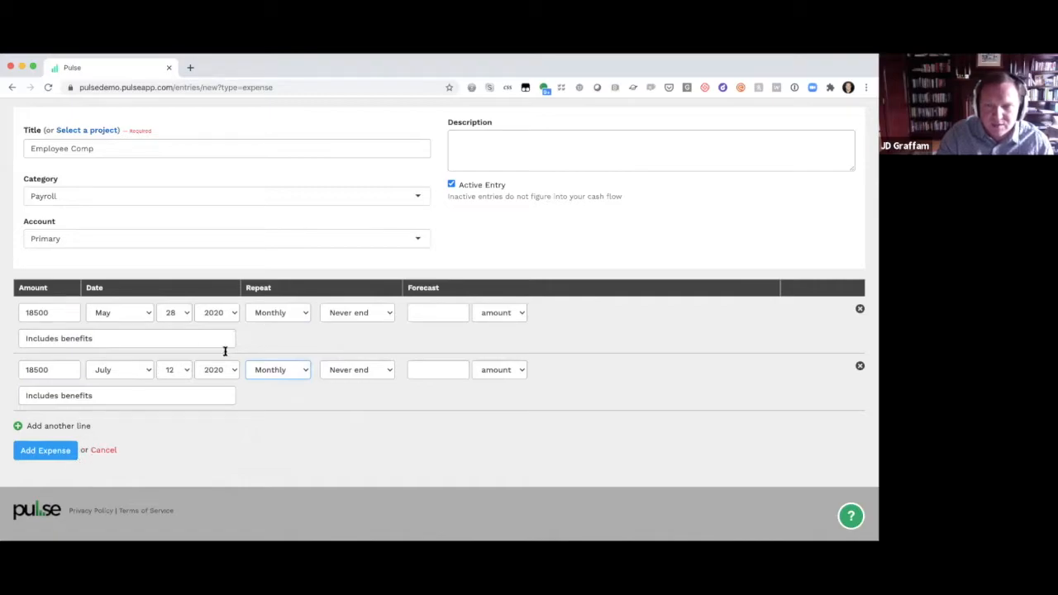
click(281, 312)
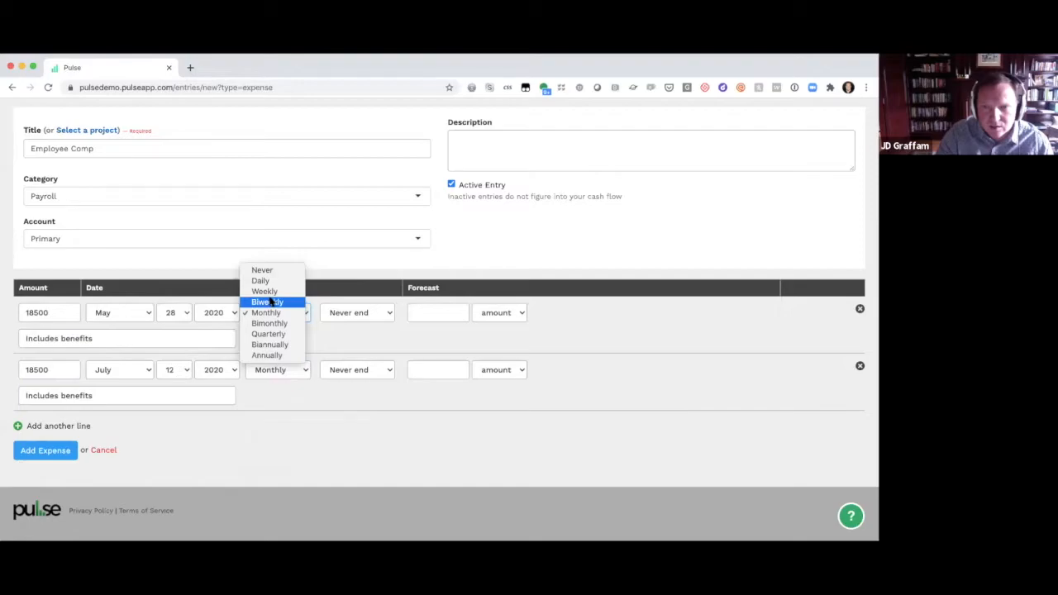
click(212, 429)
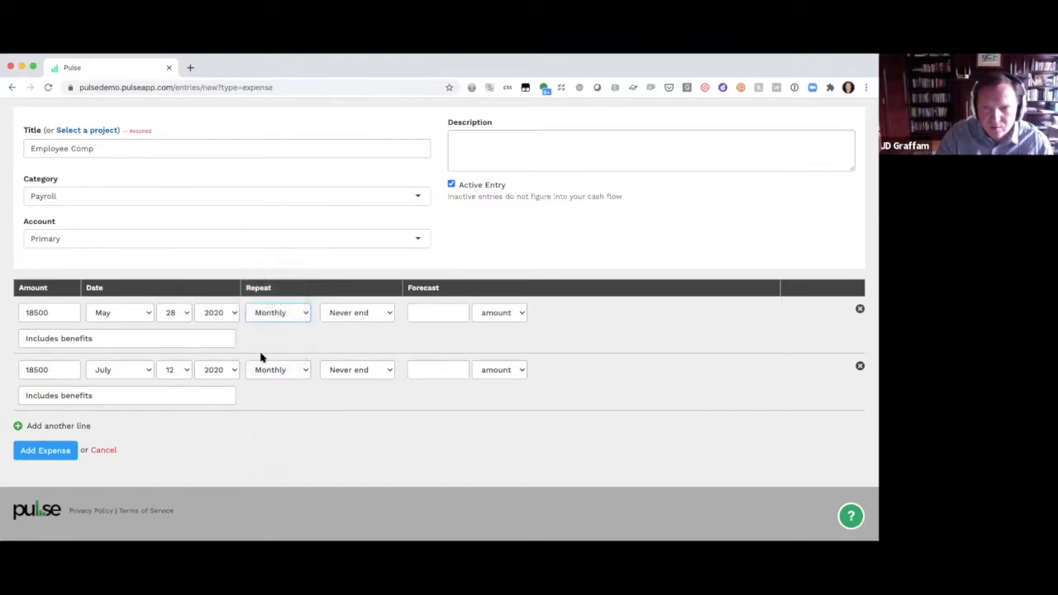
click(260, 311)
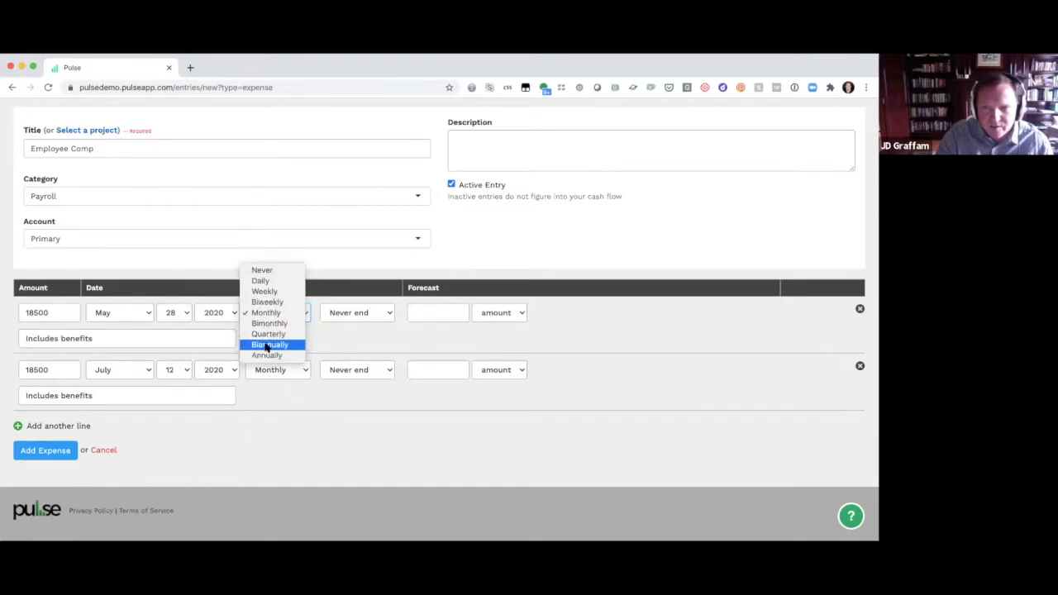
click(285, 413)
Save the Employee Comp expense with its two monthly payments.
scroll(253, 404, up, 3)
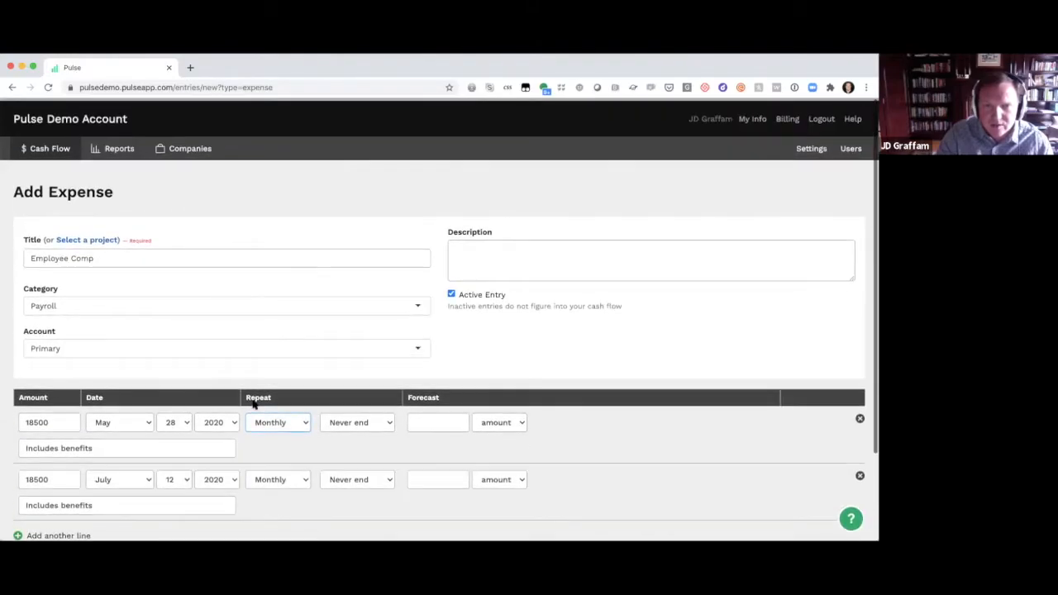
scroll(201, 305, down, 1)
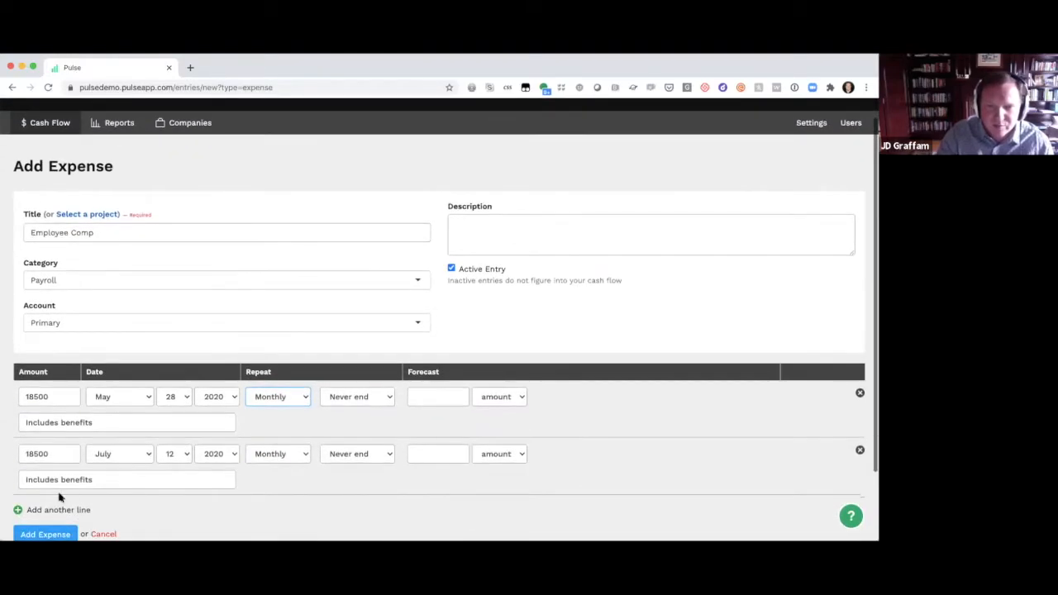
drag(108, 165, 44, 166)
click(48, 166)
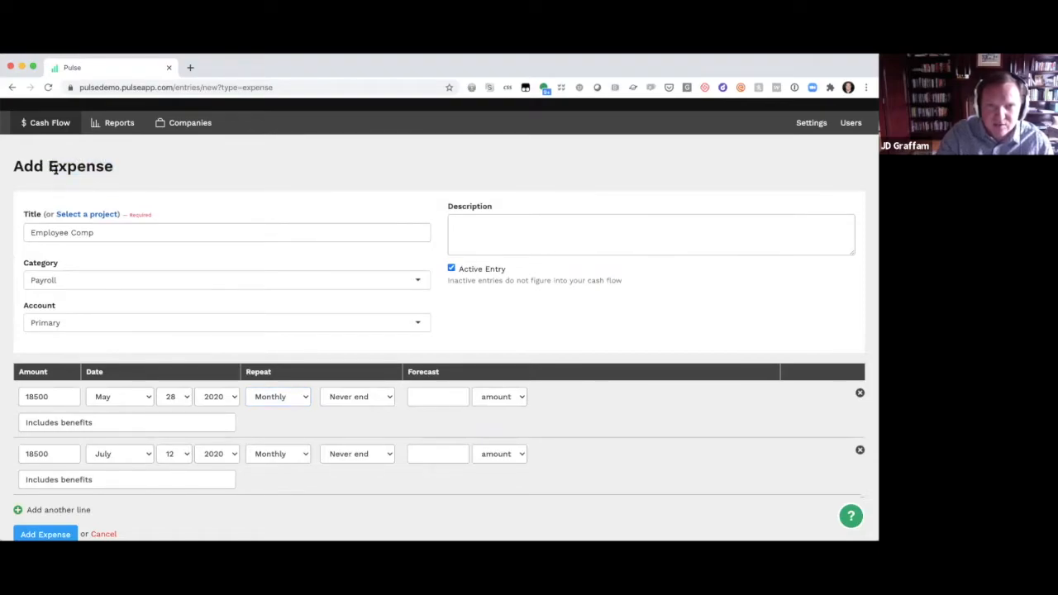
scroll(37, 372, down, 3)
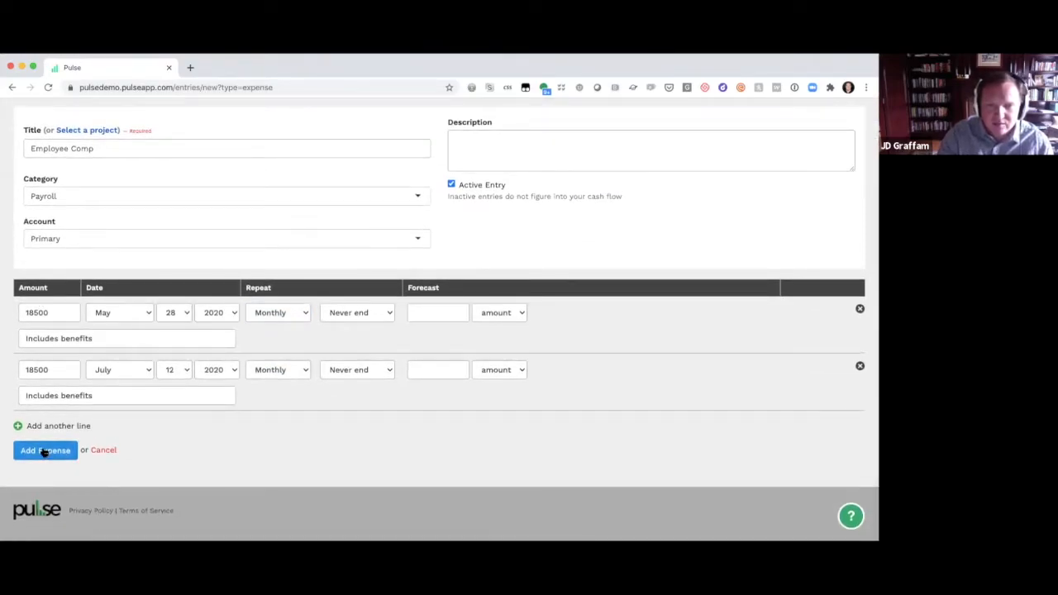
click(44, 452)
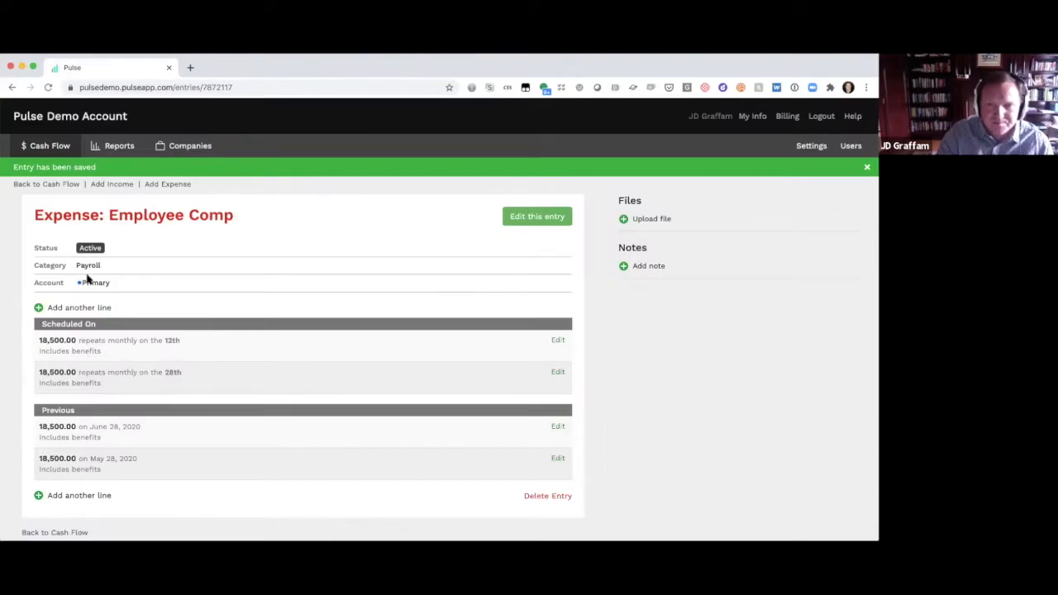
Open the Income & Expenses report and examine the cash-on-hand chart, overall totals and monthly totals.
click(111, 145)
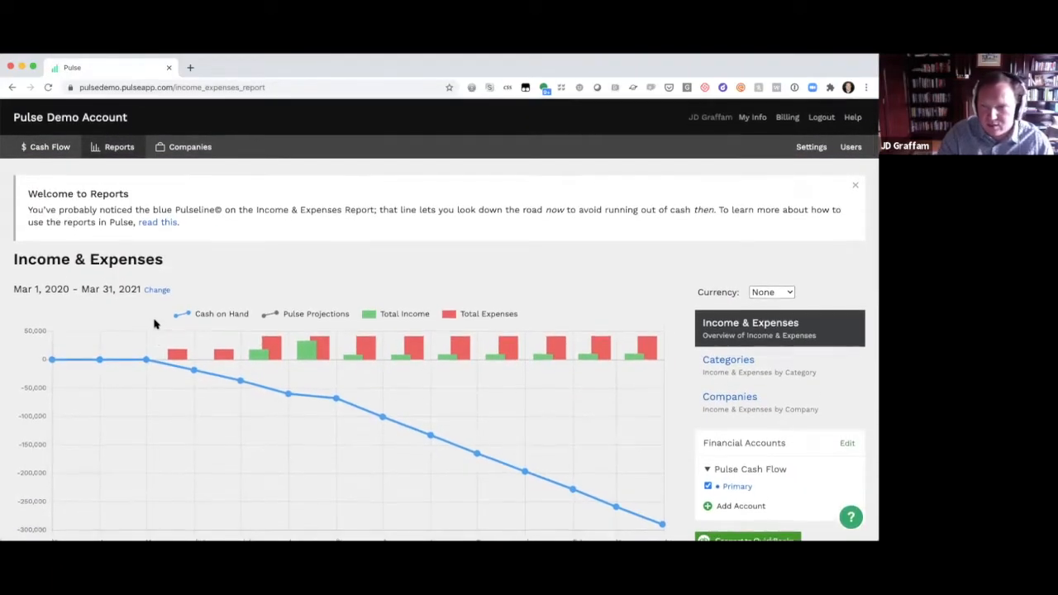
scroll(293, 403, down, 5)
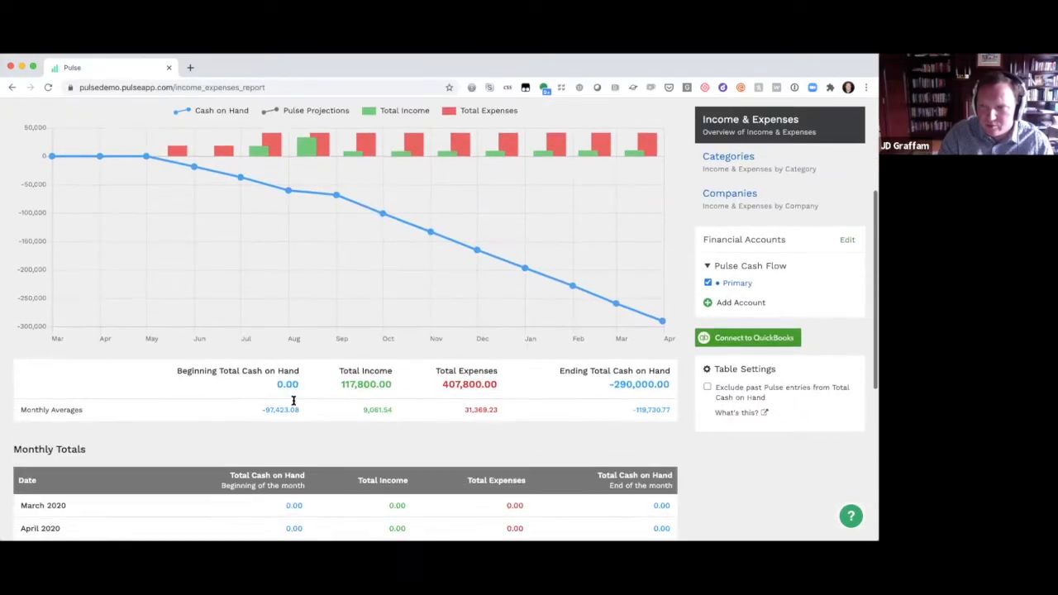
scroll(293, 404, down, 5)
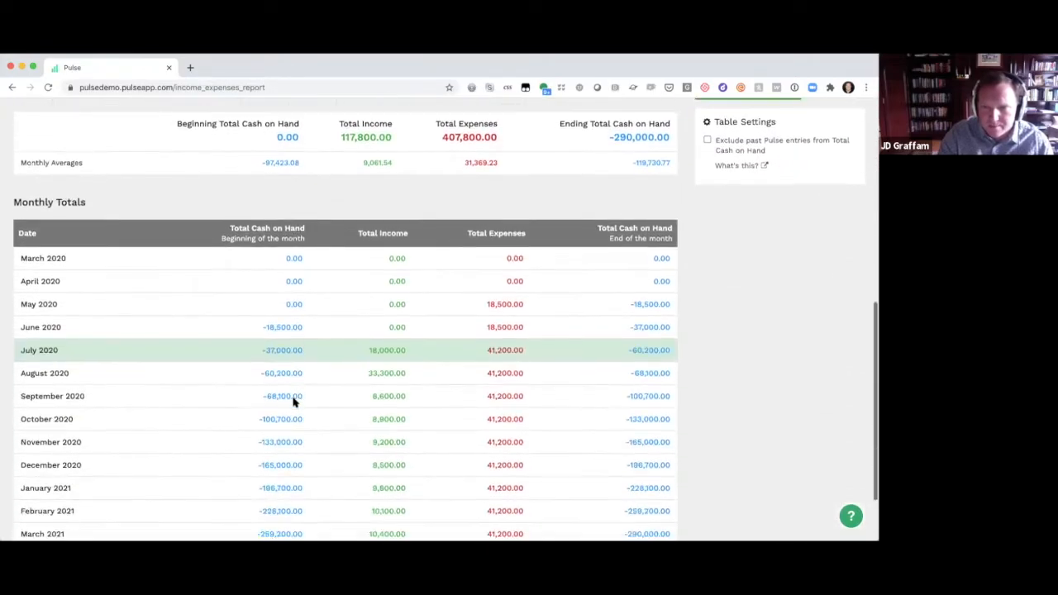
scroll(293, 402, up, 10)
click(46, 145)
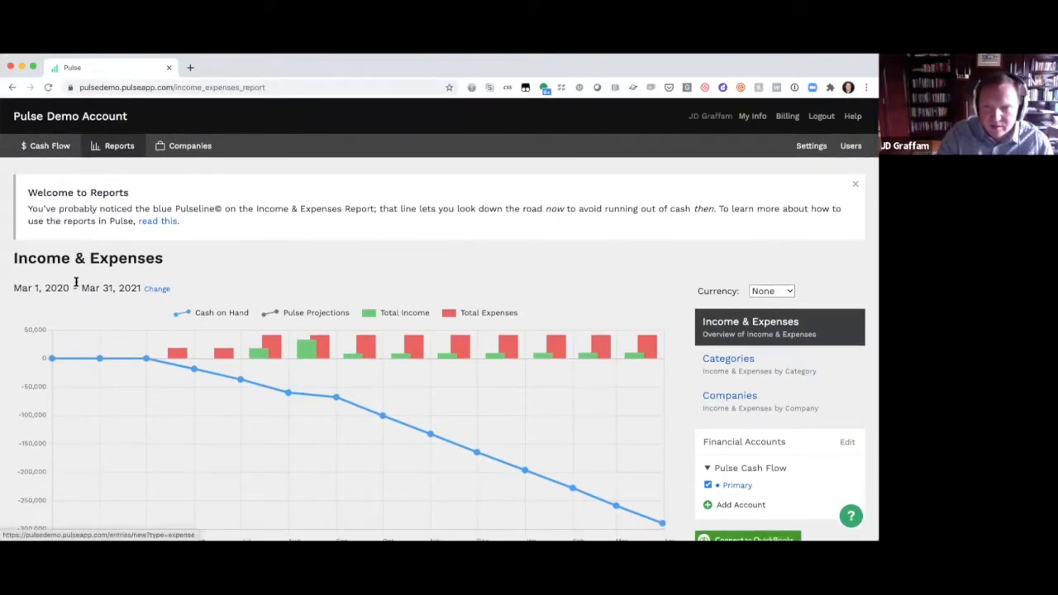
mouse_move(48, 147)
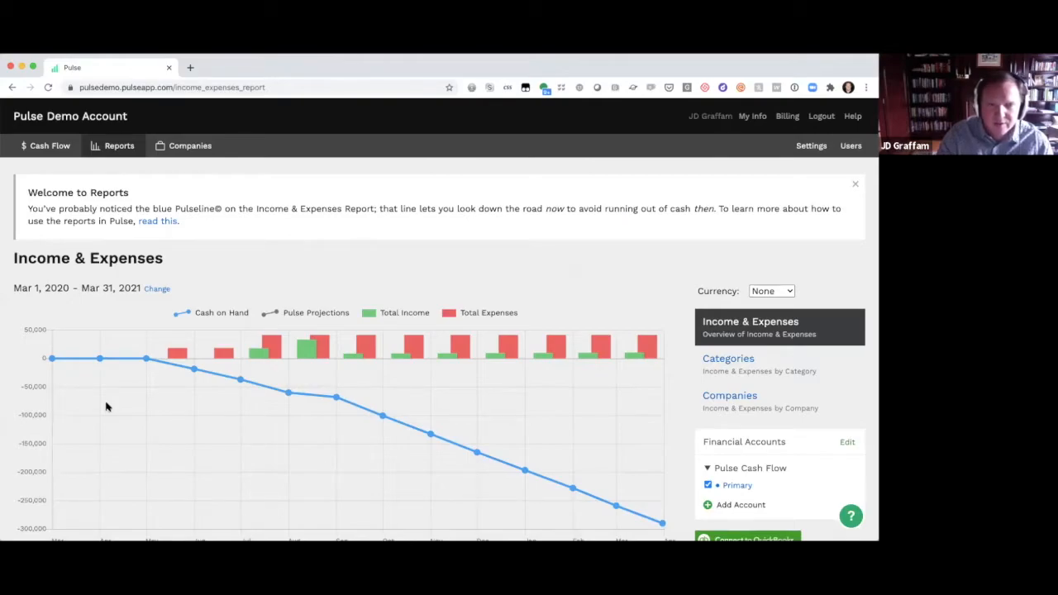
mouse_move(168, 360)
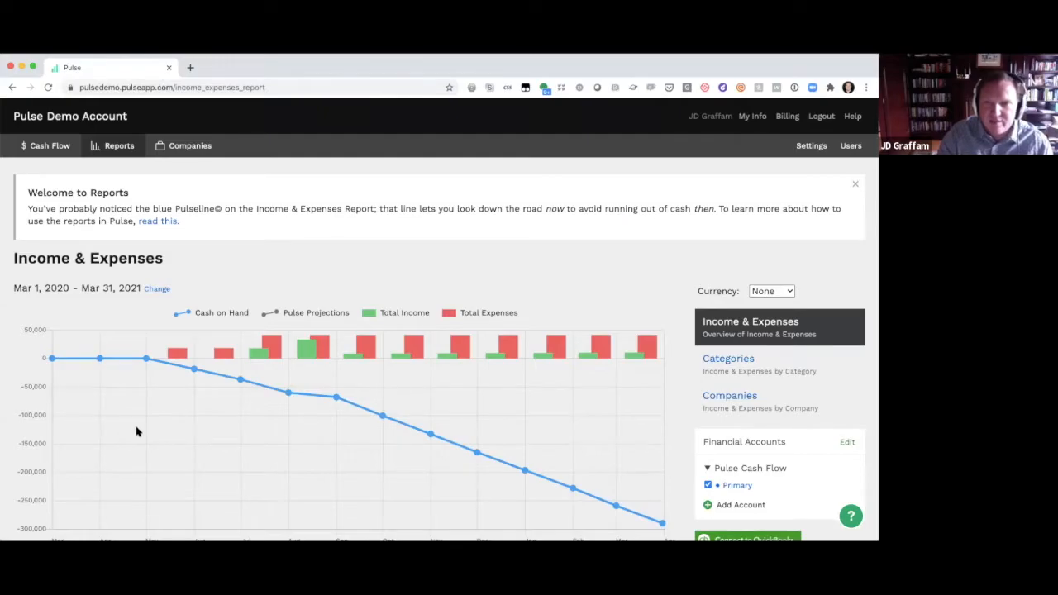
scroll(139, 428, down, 5)
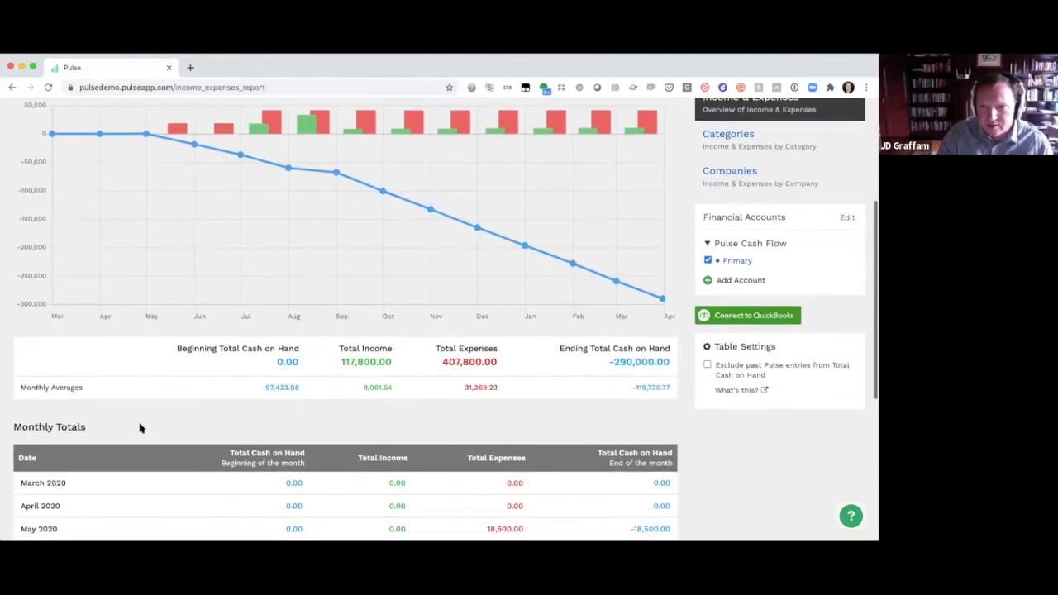
scroll(139, 427, up, 2)
scroll(140, 427, up, 3)
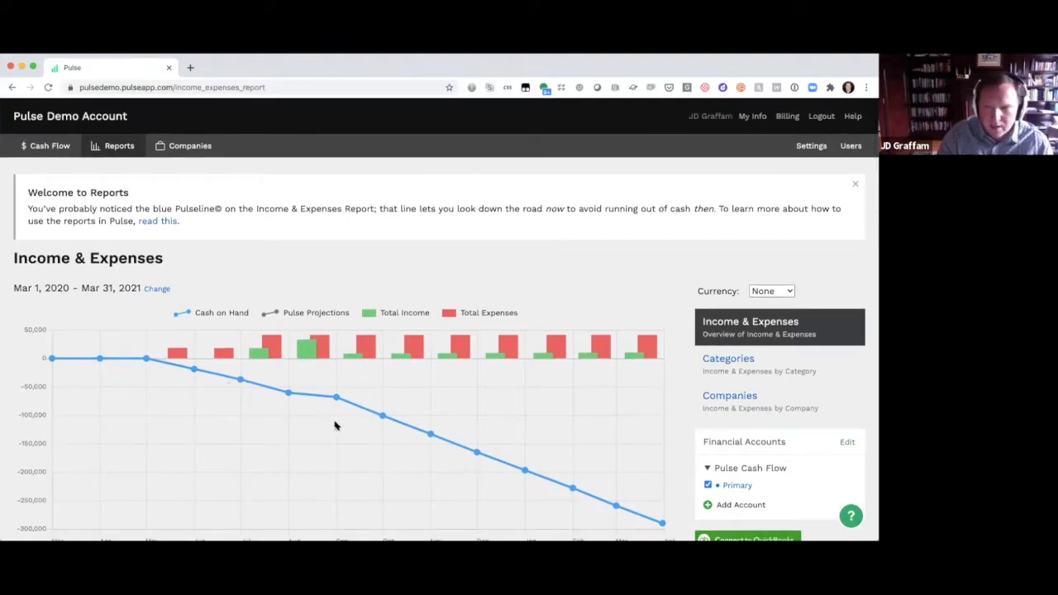
scroll(256, 372, down, 2)
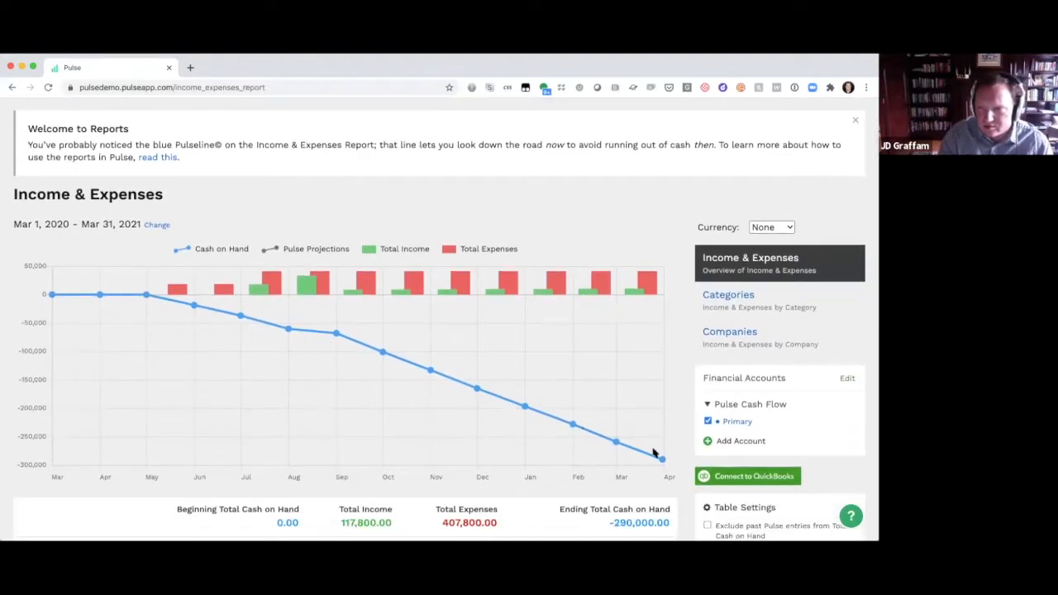
scroll(65, 301, up, 2)
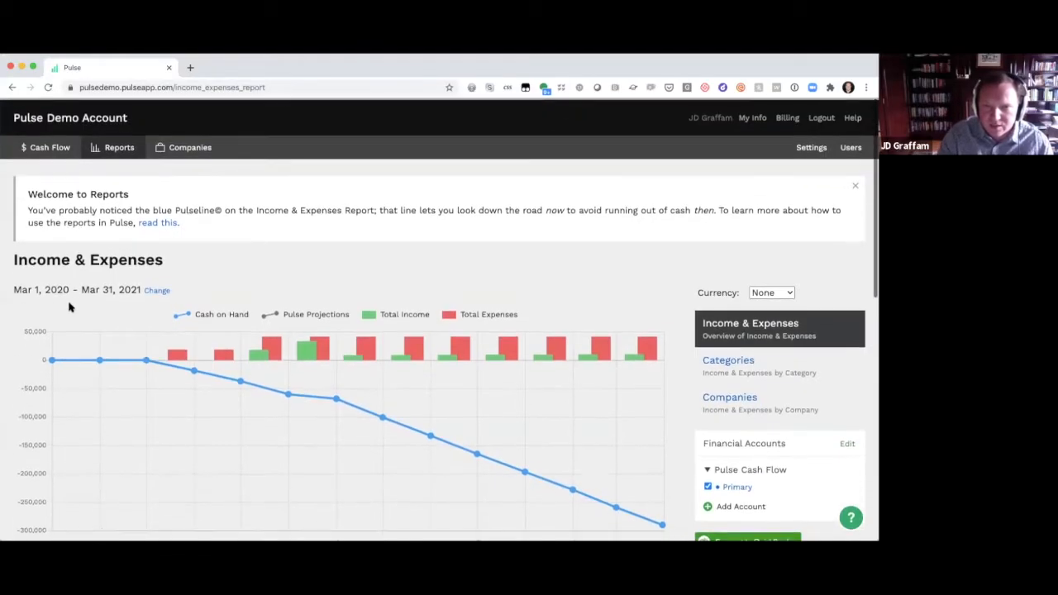
click(56, 148)
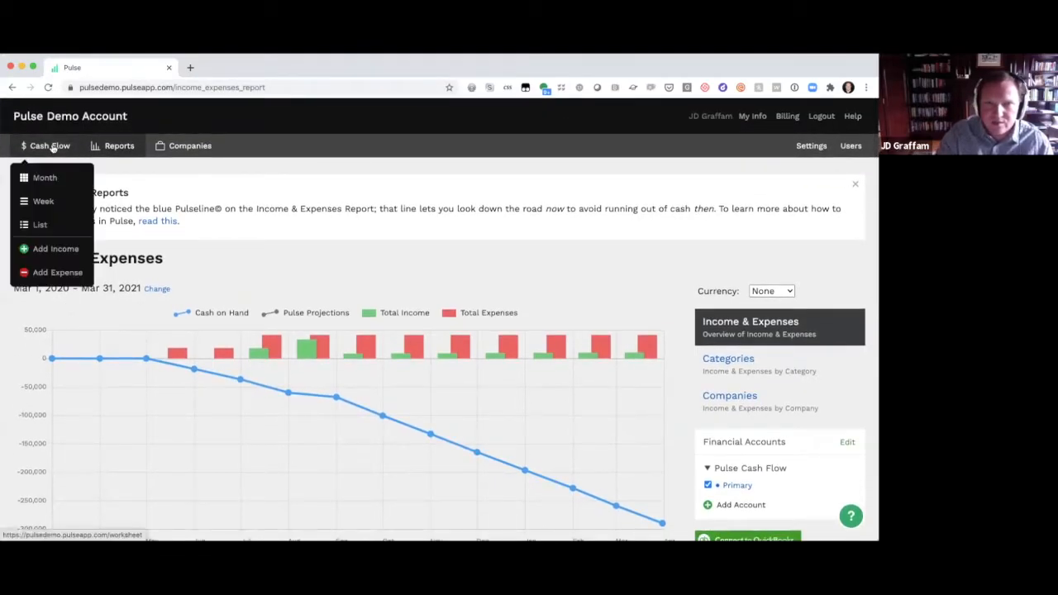
scroll(50, 250, down, 1)
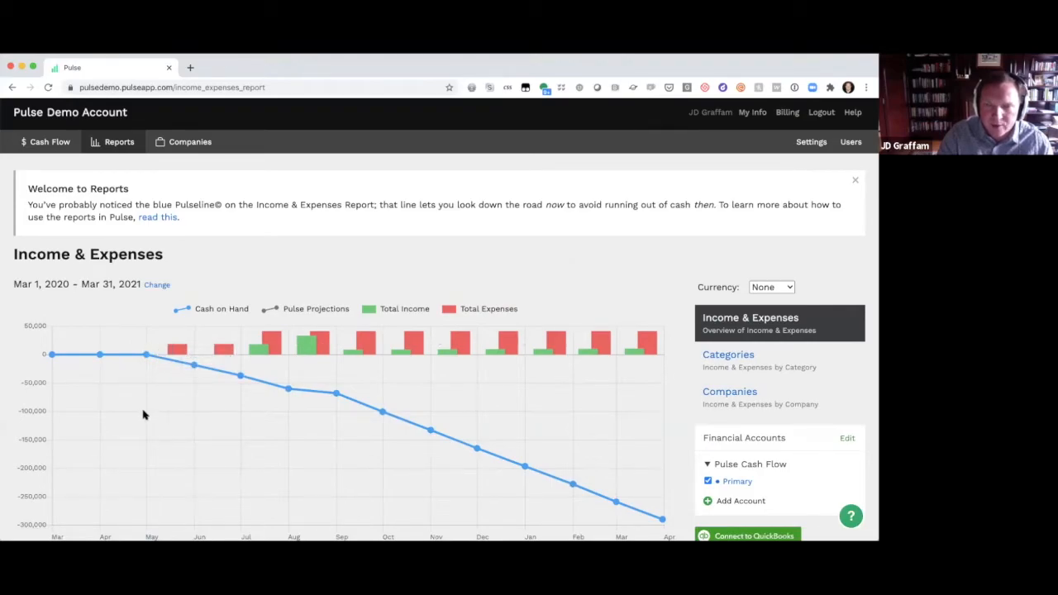
scroll(143, 415, down, 5)
scroll(143, 415, up, 3)
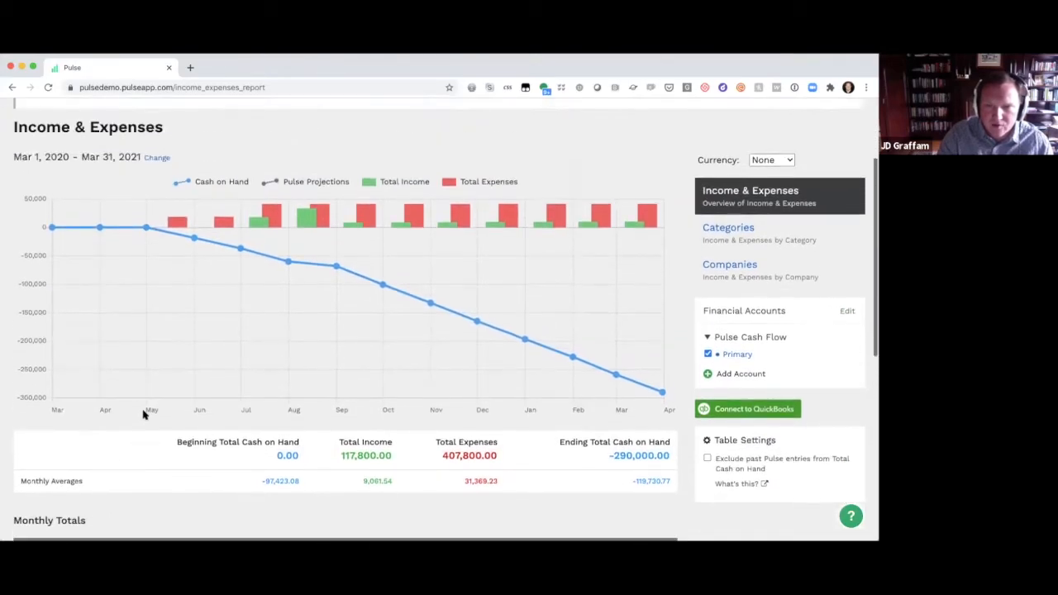
scroll(143, 415, up, 3)
scroll(128, 420, down, 3)
scroll(130, 421, up, 4)
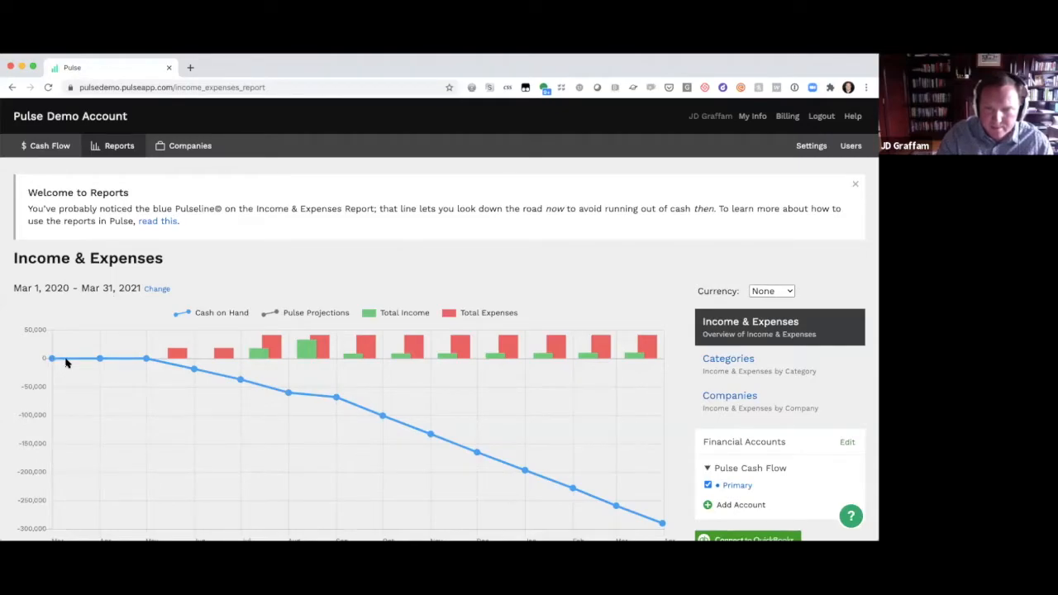
Open the account settings and review the income and expense category lists.
click(801, 150)
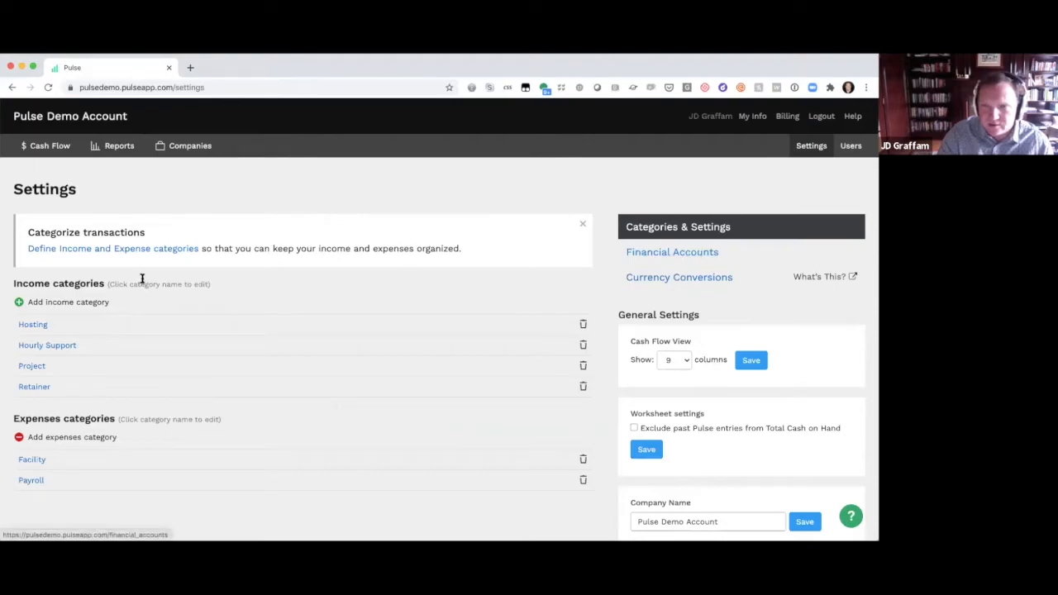
scroll(35, 348, down, 2)
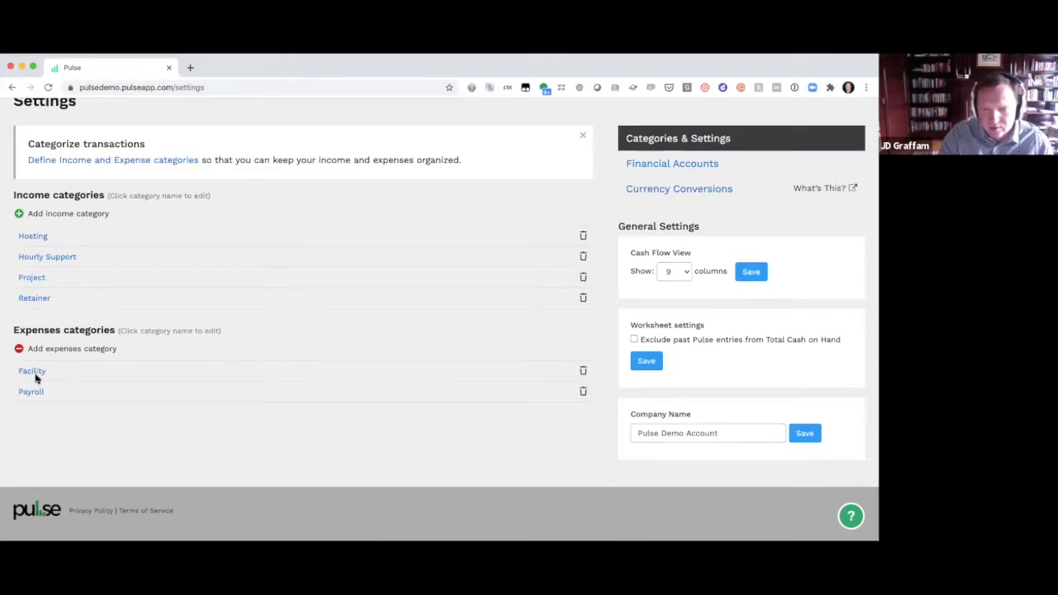
scroll(40, 257, up, 2)
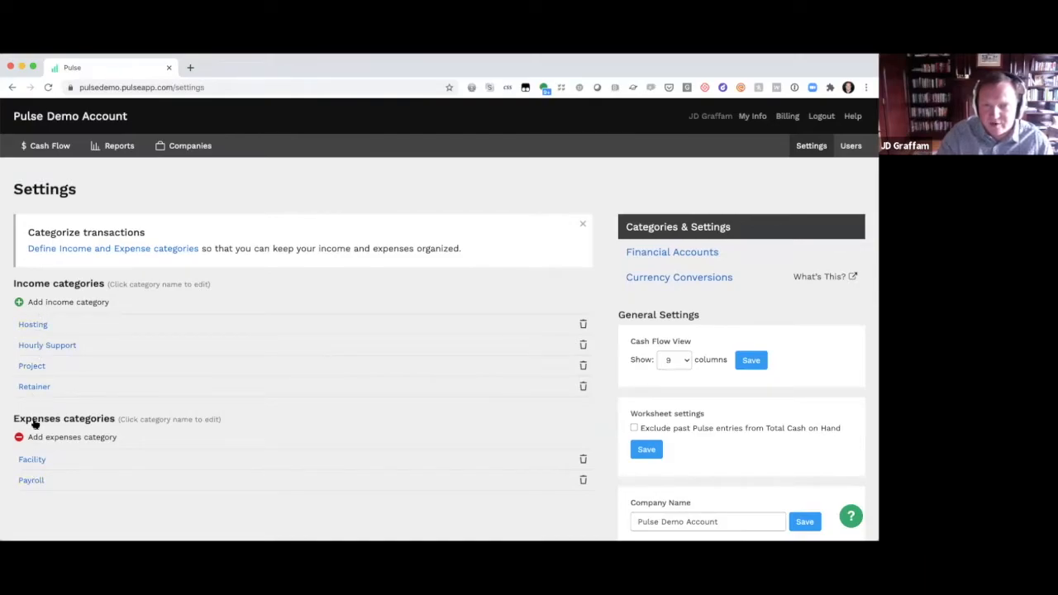
Open the Financial Accounts settings and dismiss the Add Starting Amount notice.
click(670, 253)
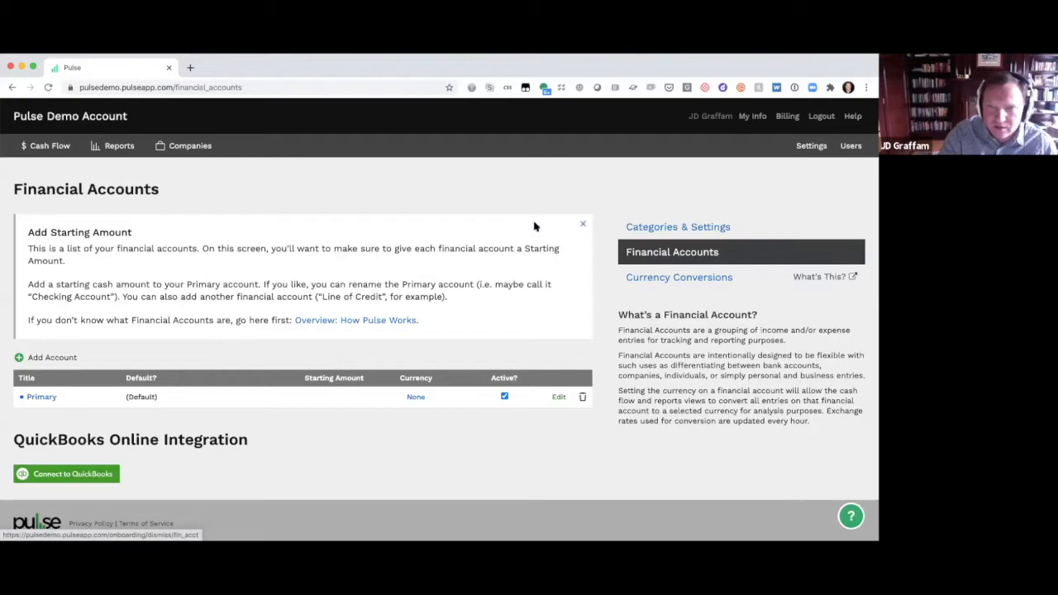
drag(47, 235, 484, 329)
click(482, 329)
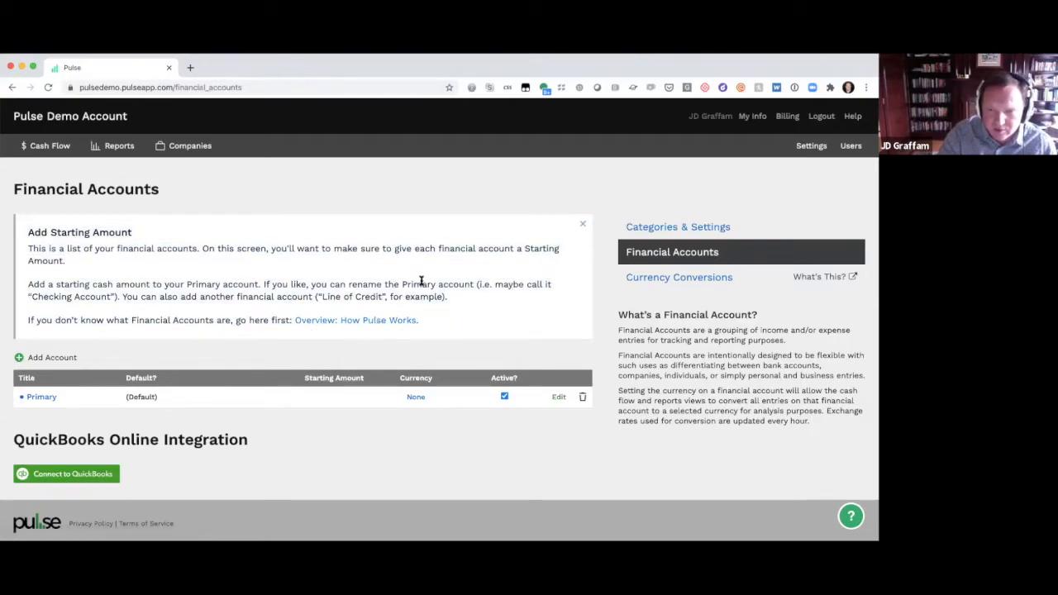
click(585, 225)
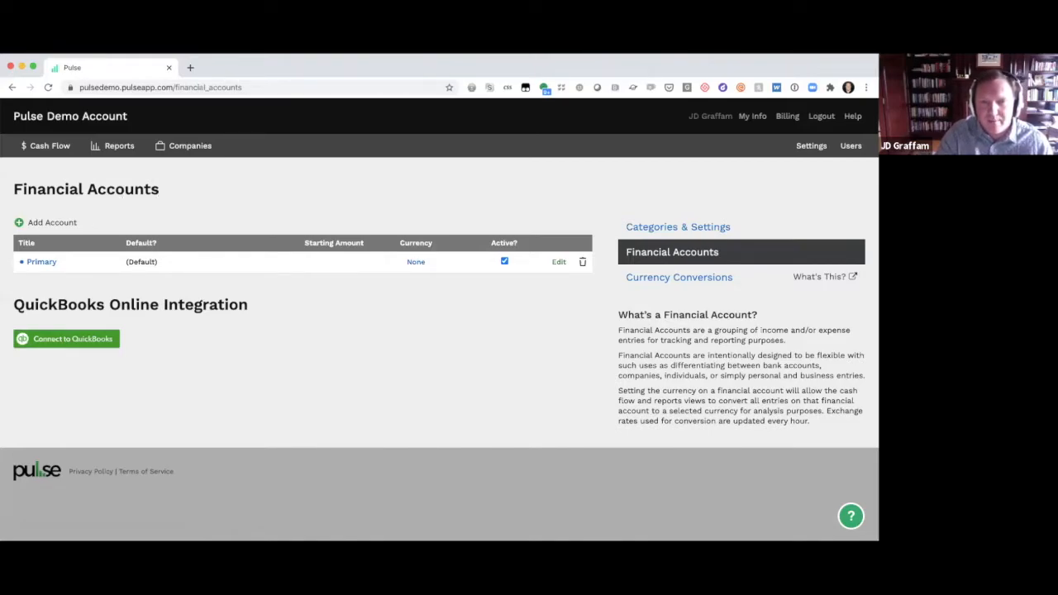
Rename the Primary financial account as Operating.
click(38, 261)
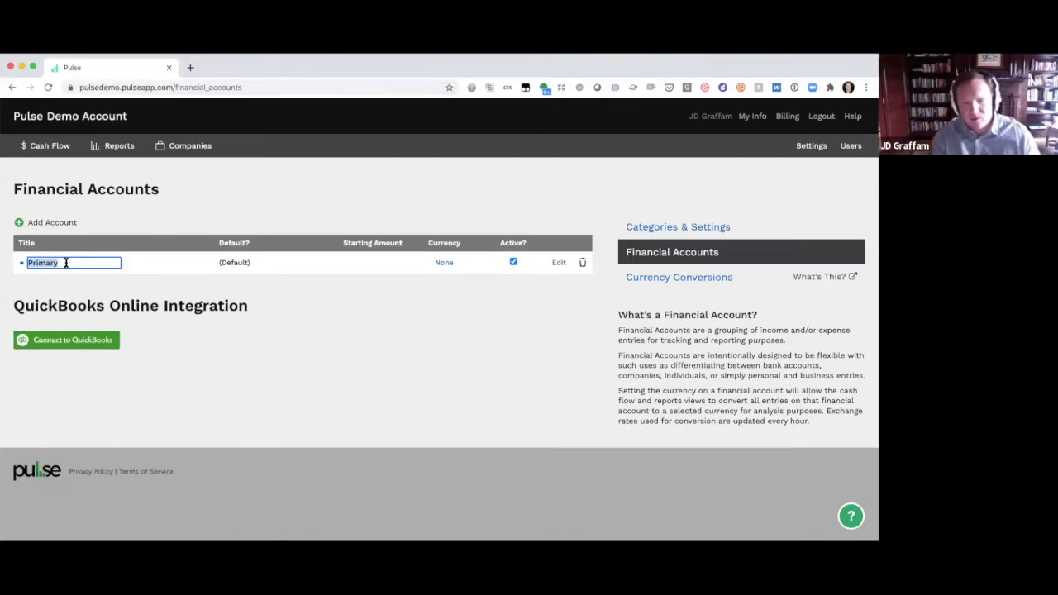
text(Operating Account)
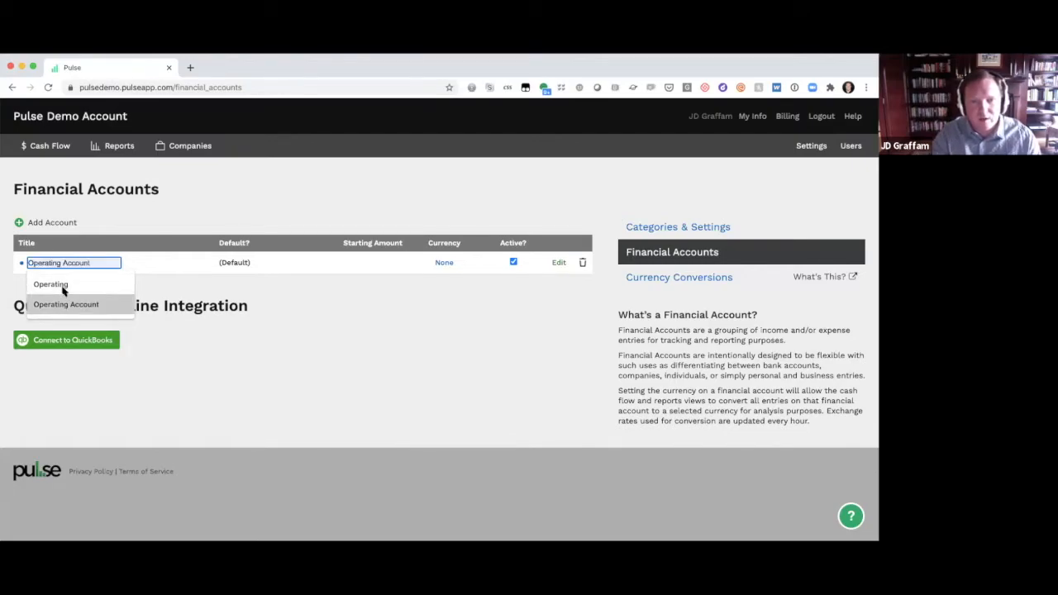
click(61, 284)
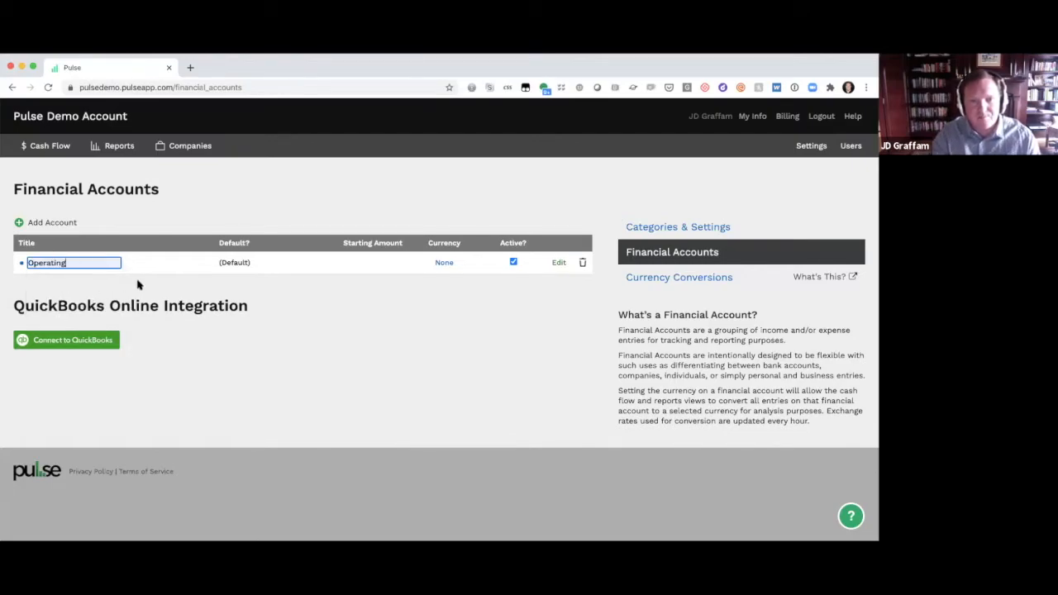
key(Return)
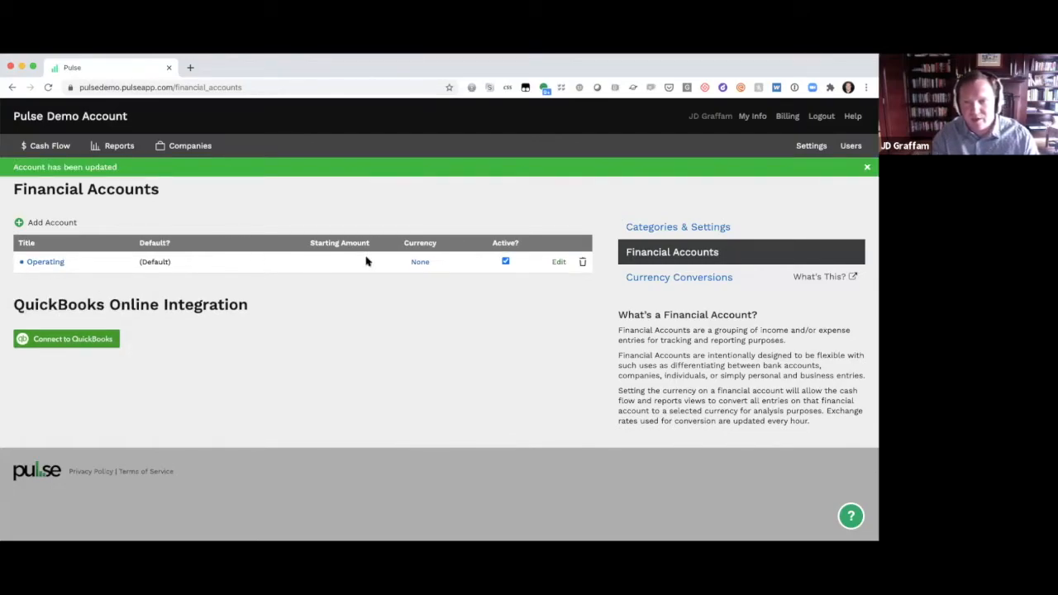
Switch the Operating account's currency to USD and back to None.
click(420, 260)
click(427, 262)
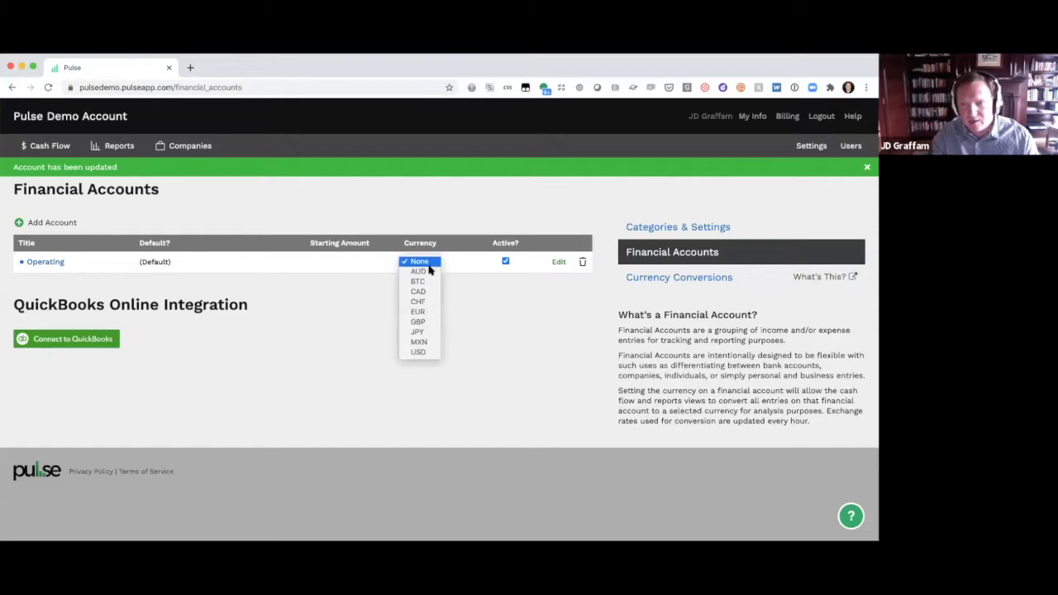
click(420, 353)
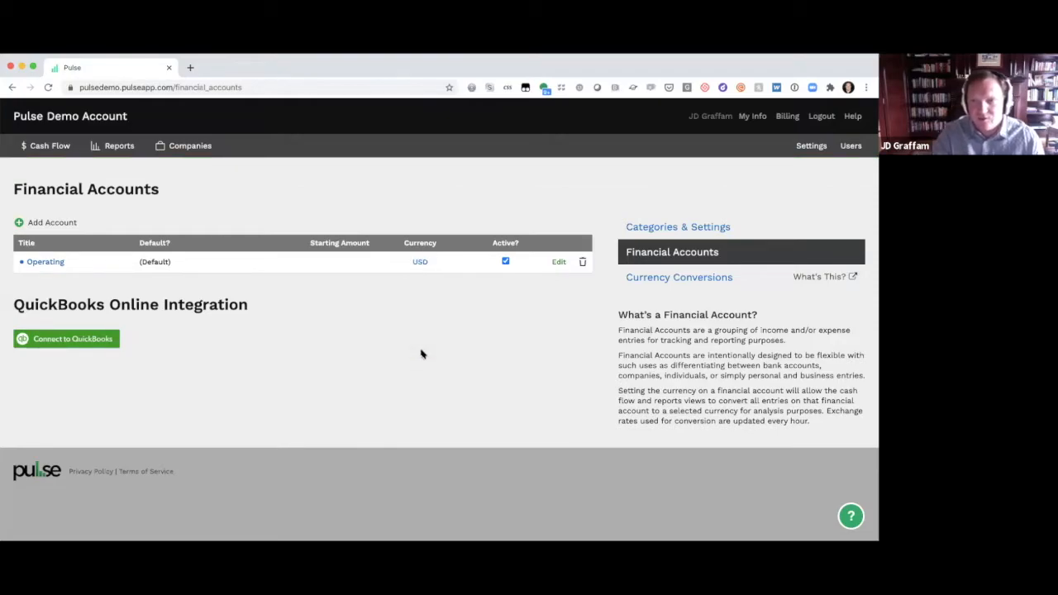
click(420, 261)
click(429, 262)
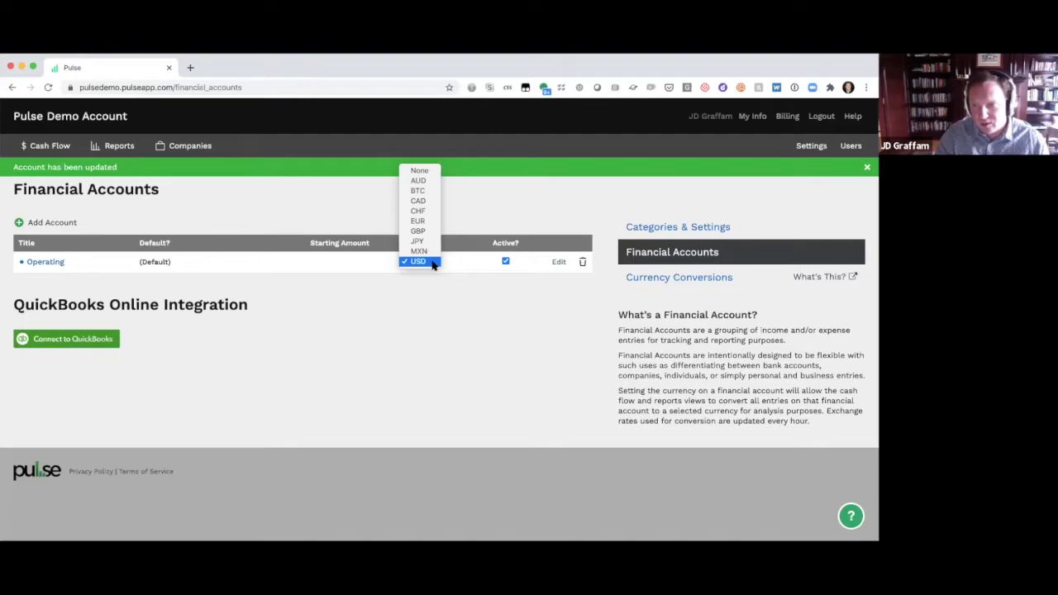
click(426, 171)
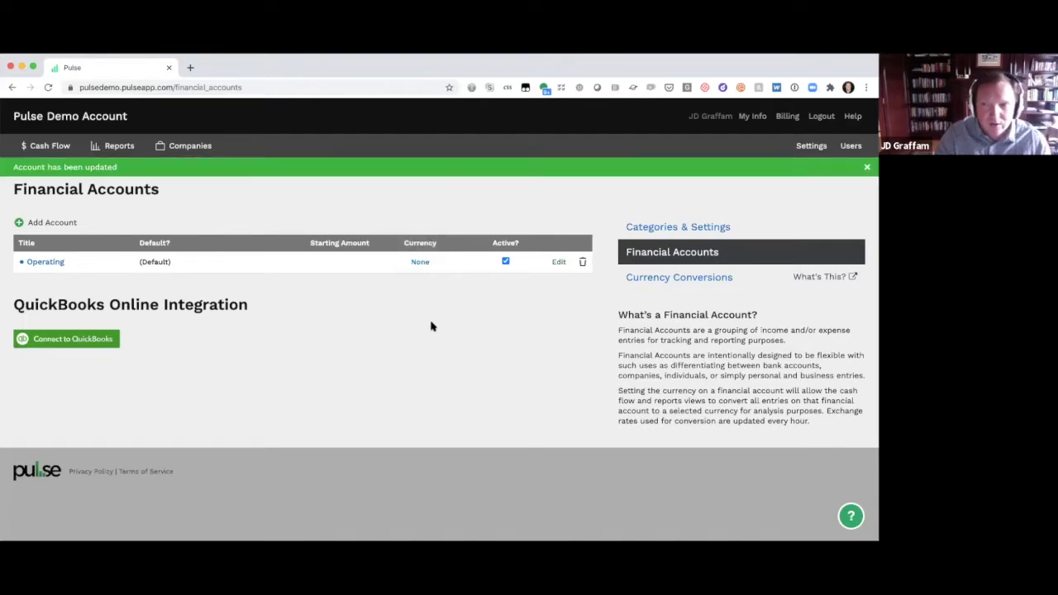
Set the Operating account's currency to USD.
click(424, 262)
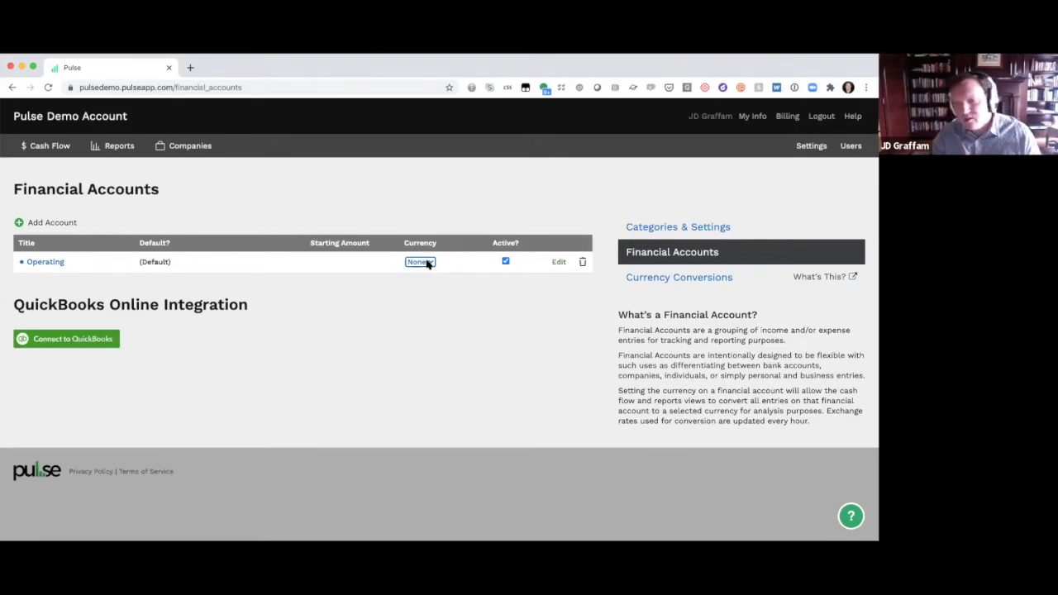
click(427, 263)
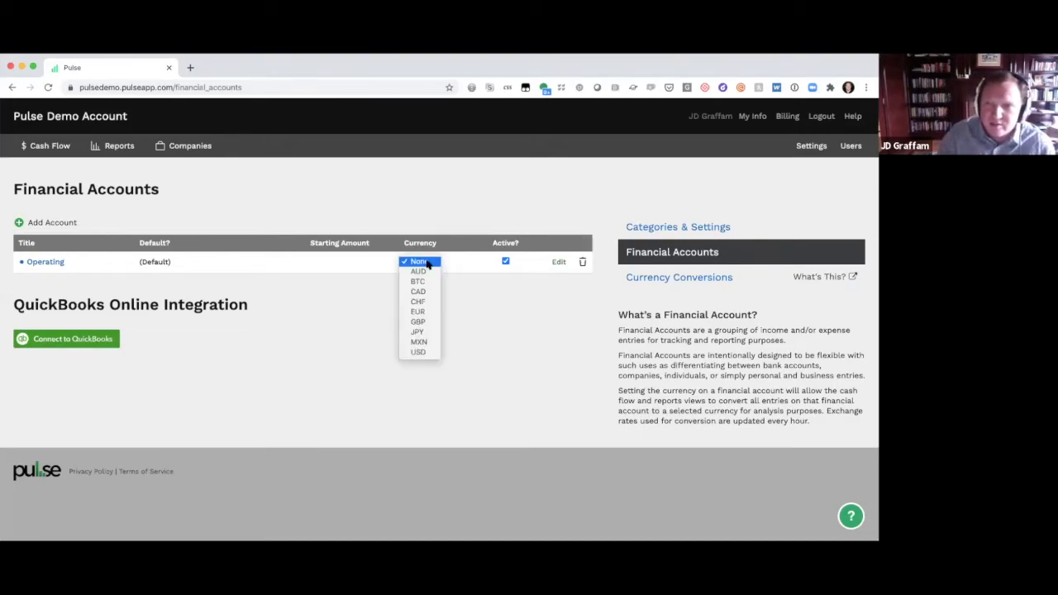
click(427, 356)
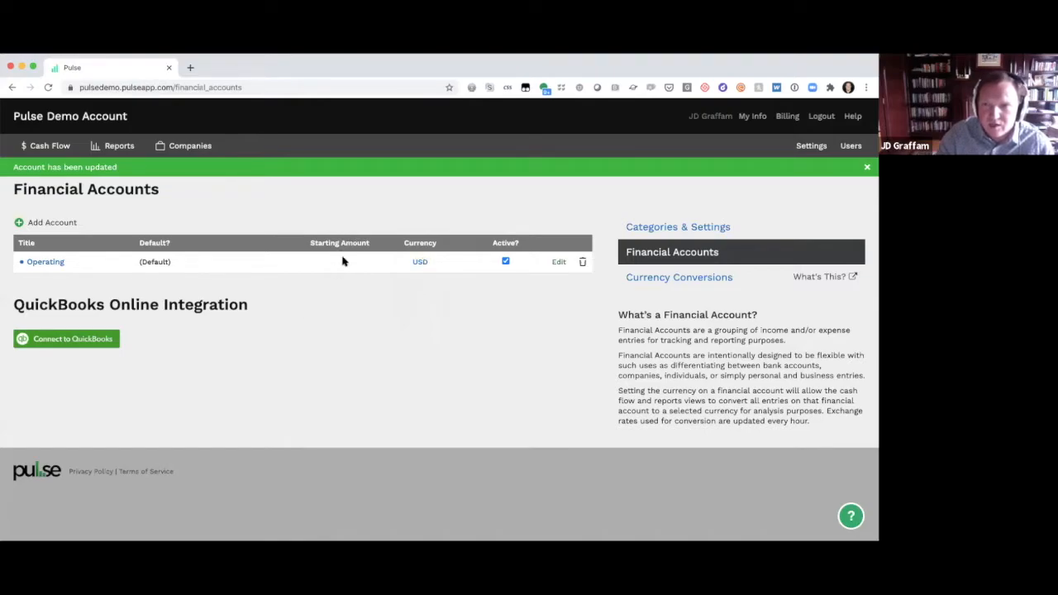
Give the Operating account a starting amount of 125000 and the green account color, and save the account.
click(560, 263)
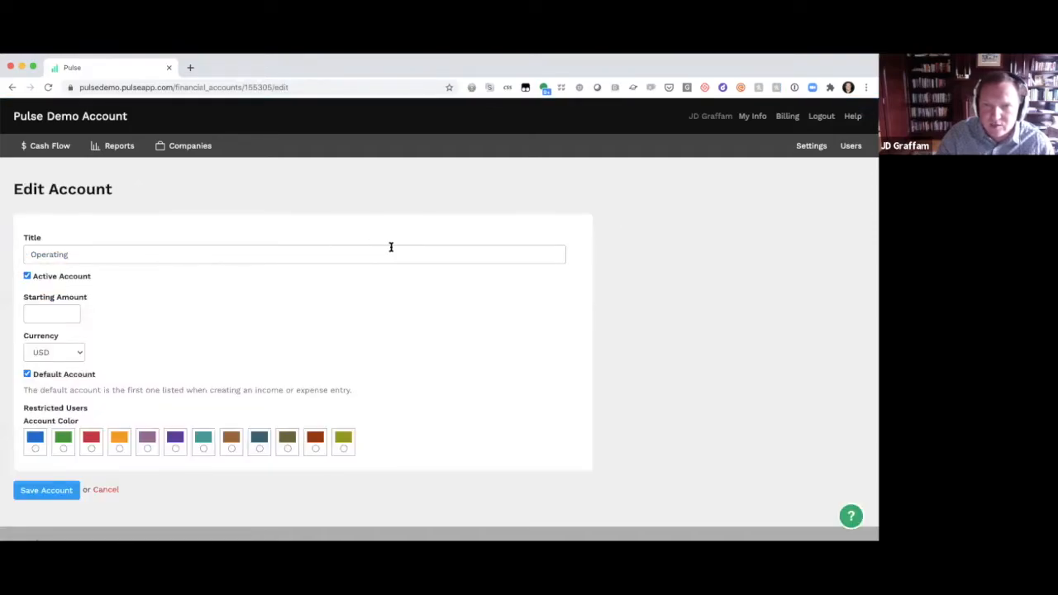
click(58, 311)
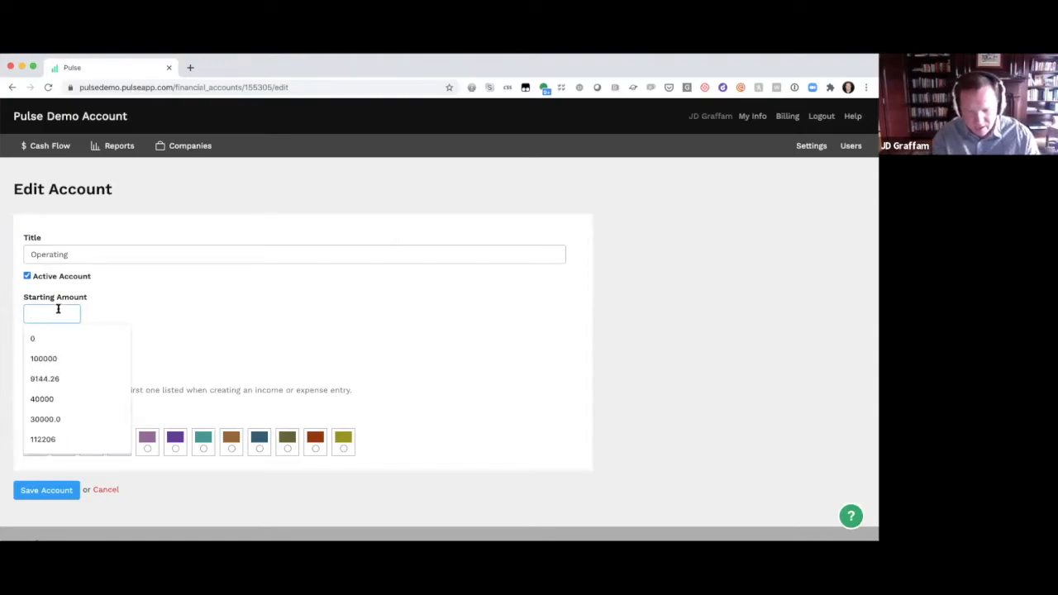
text(125)
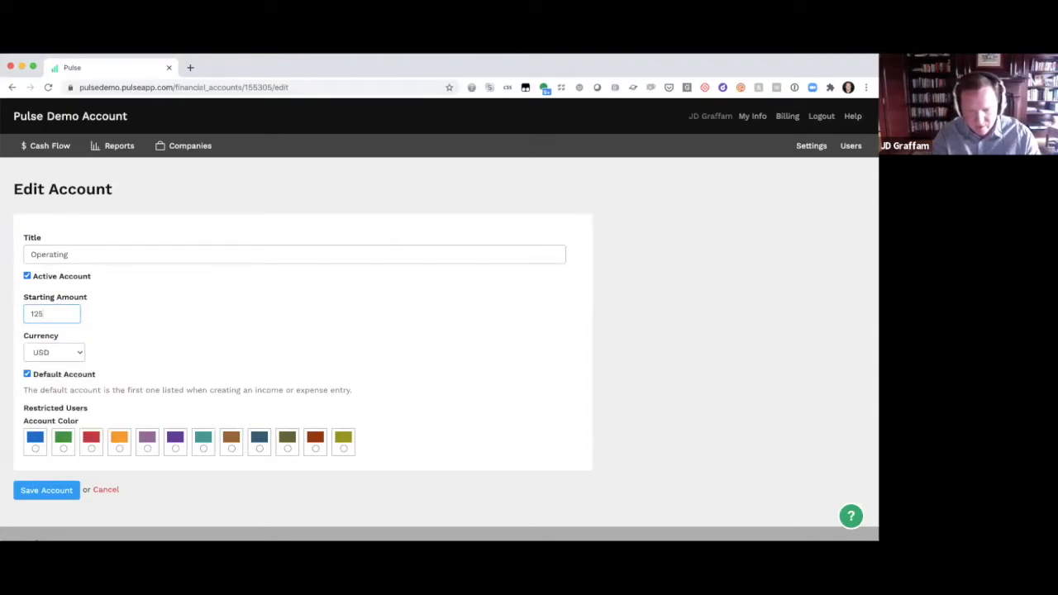
text(000)
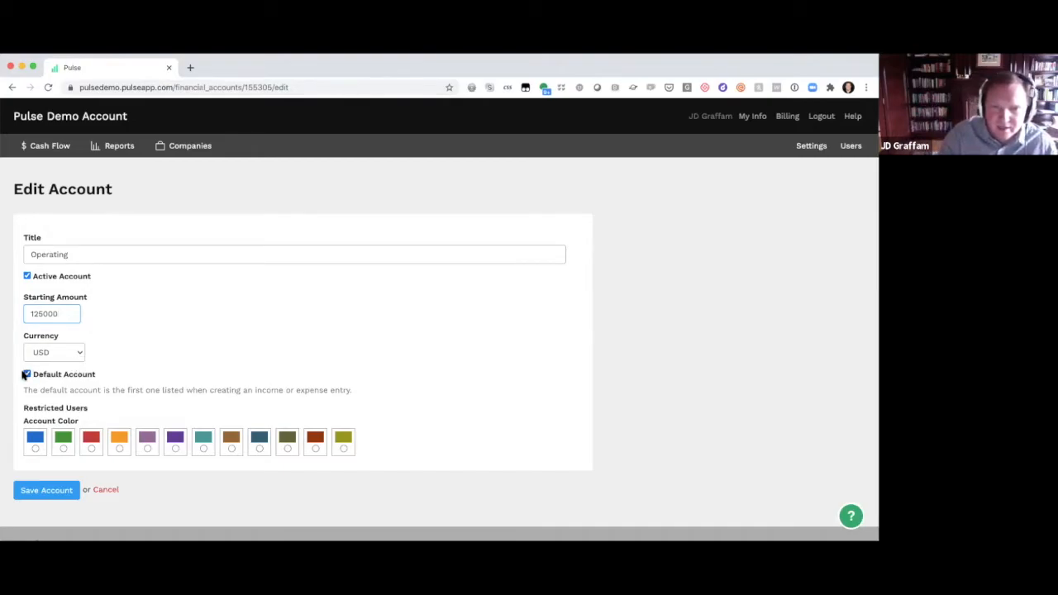
click(64, 448)
click(47, 490)
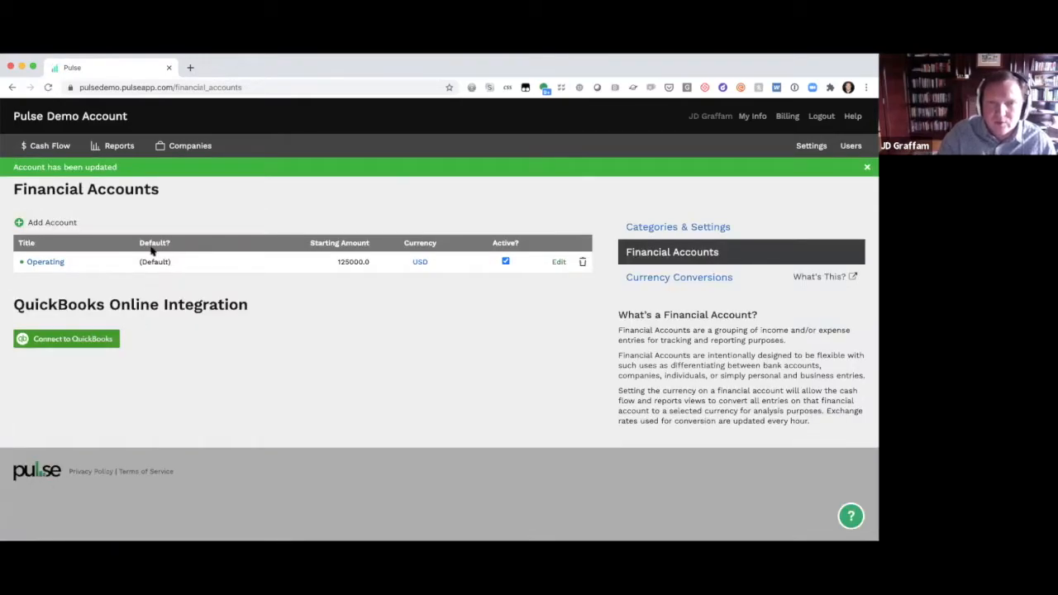
Open the Income & Expenses report, dismiss its welcome notice, and examine the monthly cash-on-hand chart and totals.
click(113, 148)
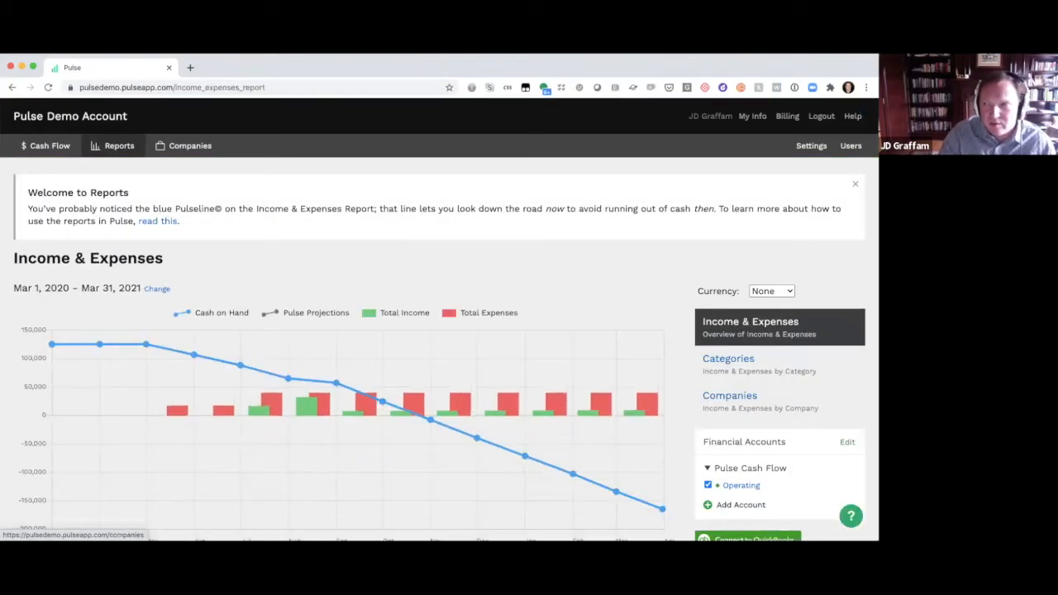
click(856, 183)
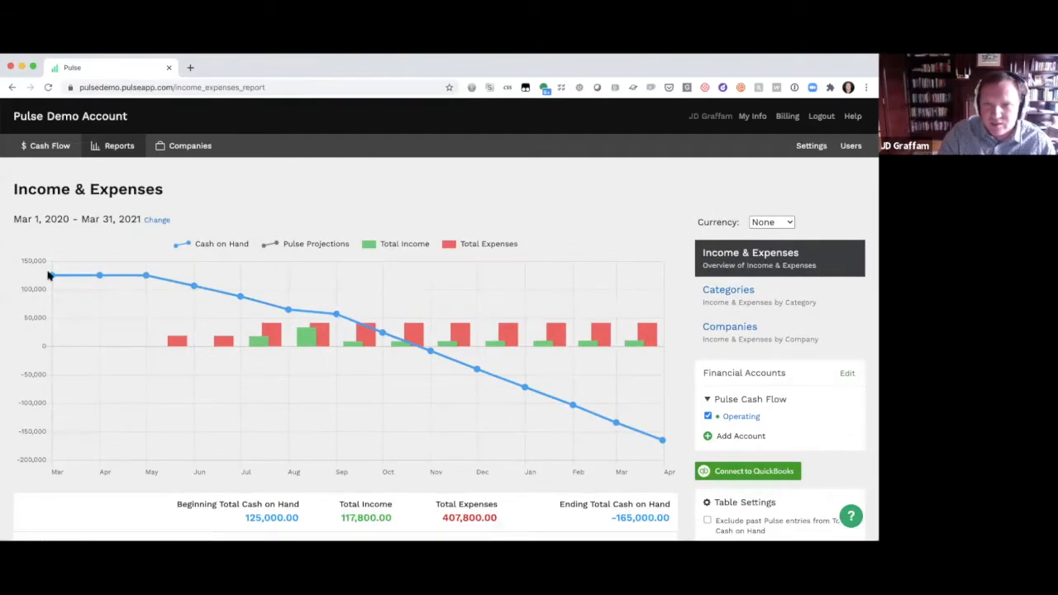
mouse_move(105, 278)
mouse_move(144, 277)
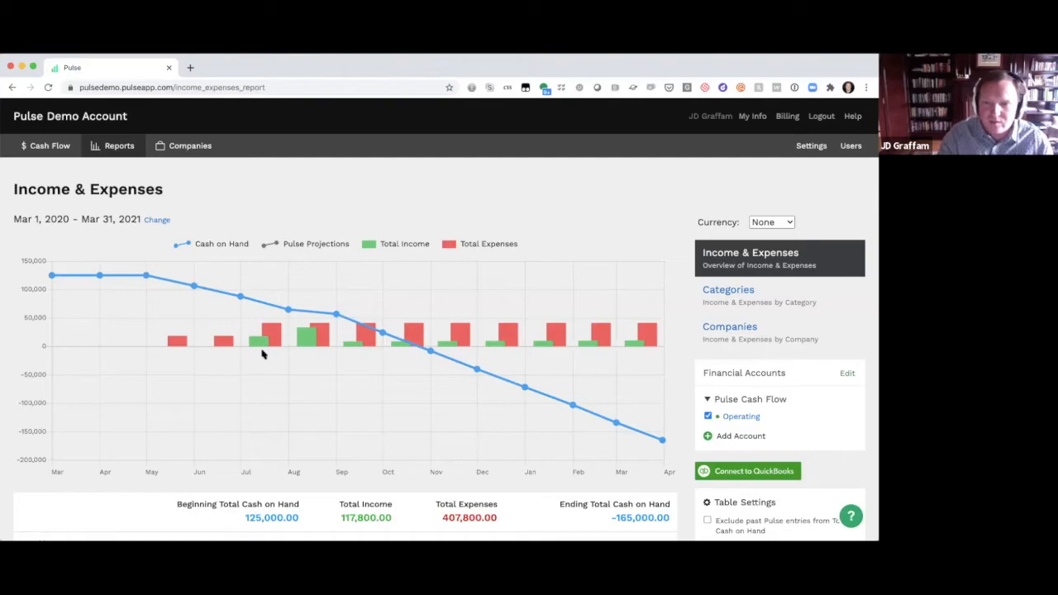
mouse_move(242, 299)
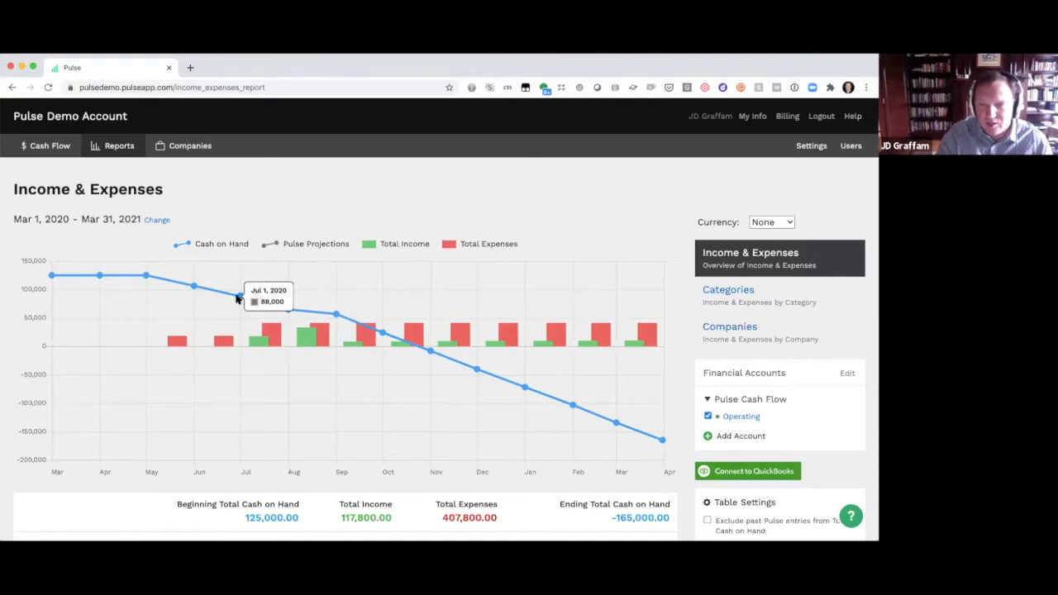
click(49, 147)
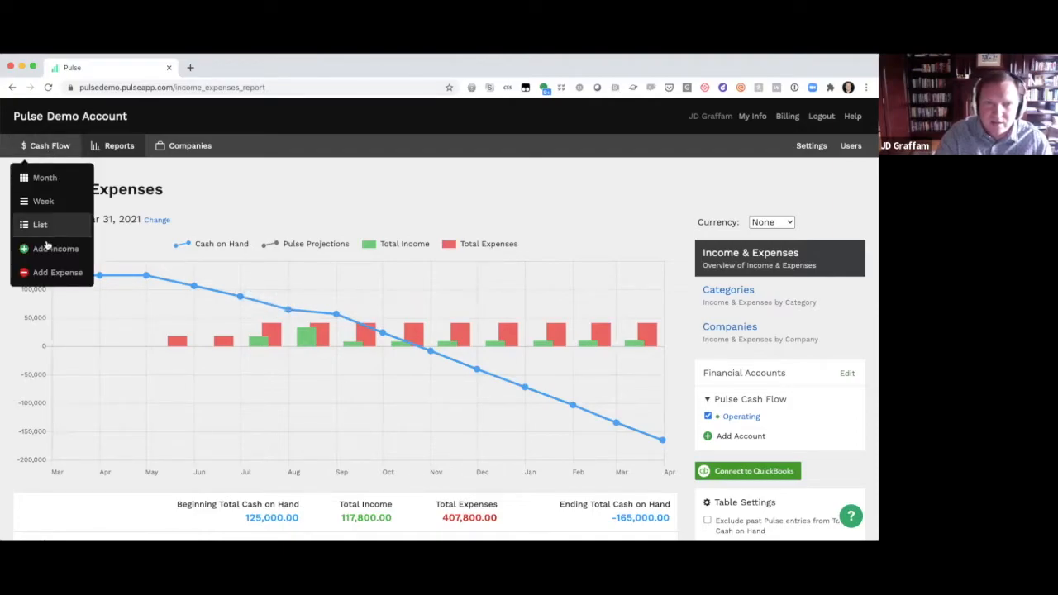
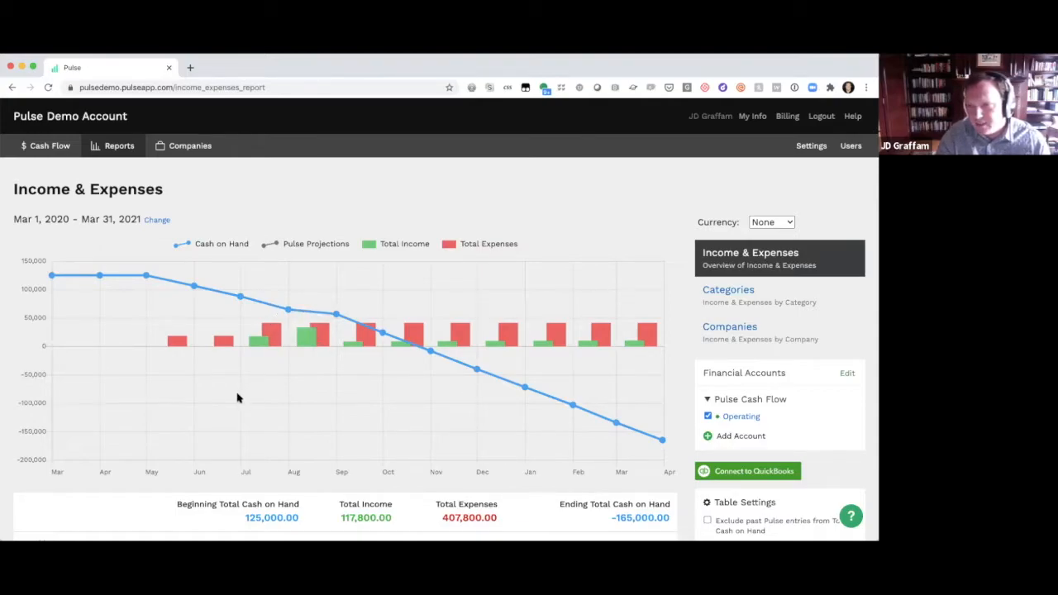
scroll(237, 399, down, 2)
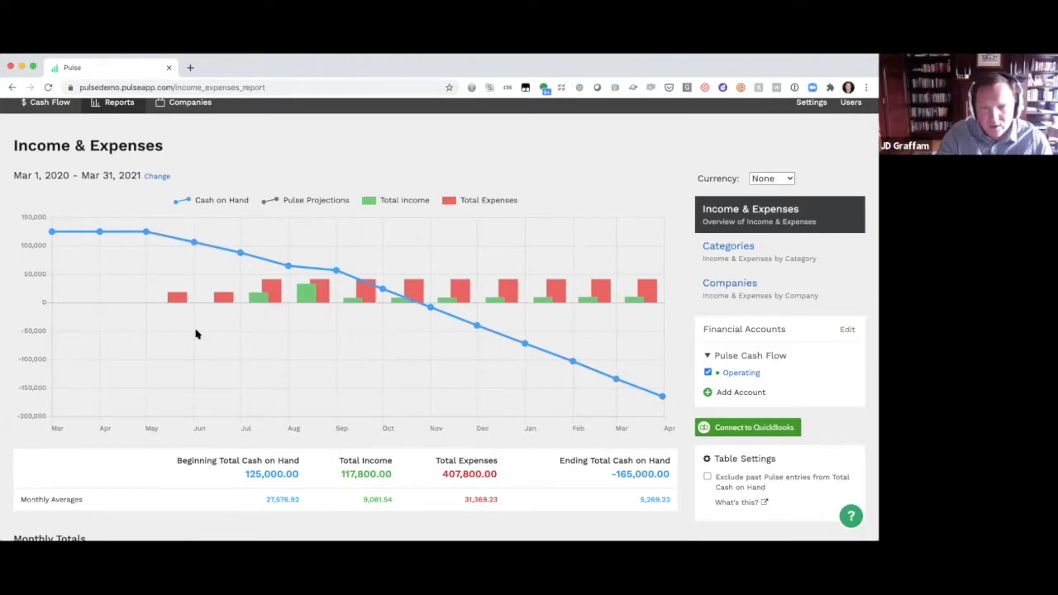
scroll(196, 334, up, 1)
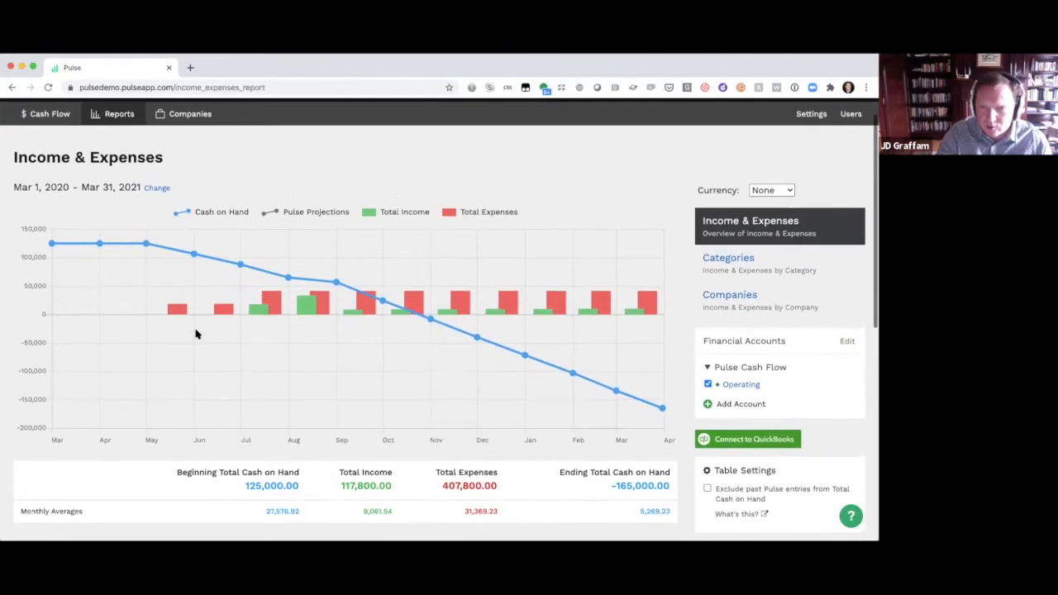
scroll(196, 333, up, 2)
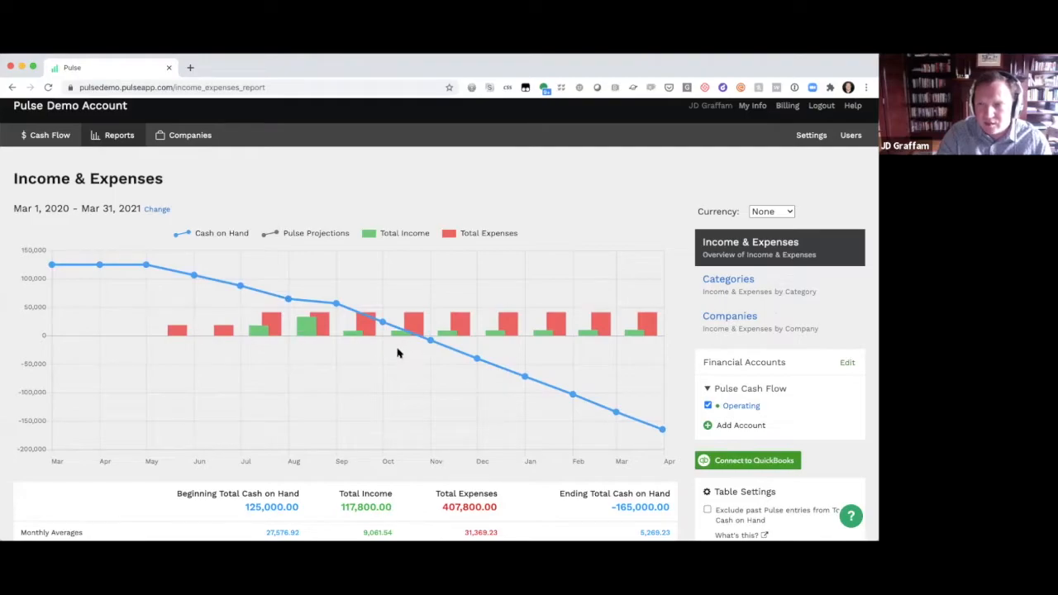
click(62, 135)
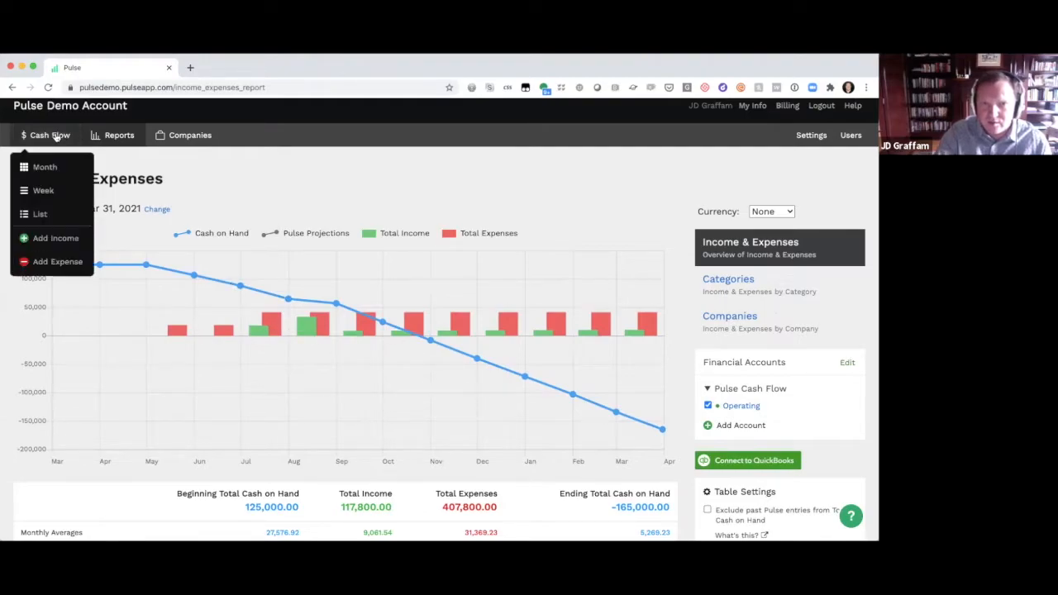
click(55, 238)
click(71, 256)
text(Cash Injection)
key(super+a)
text(Owner)
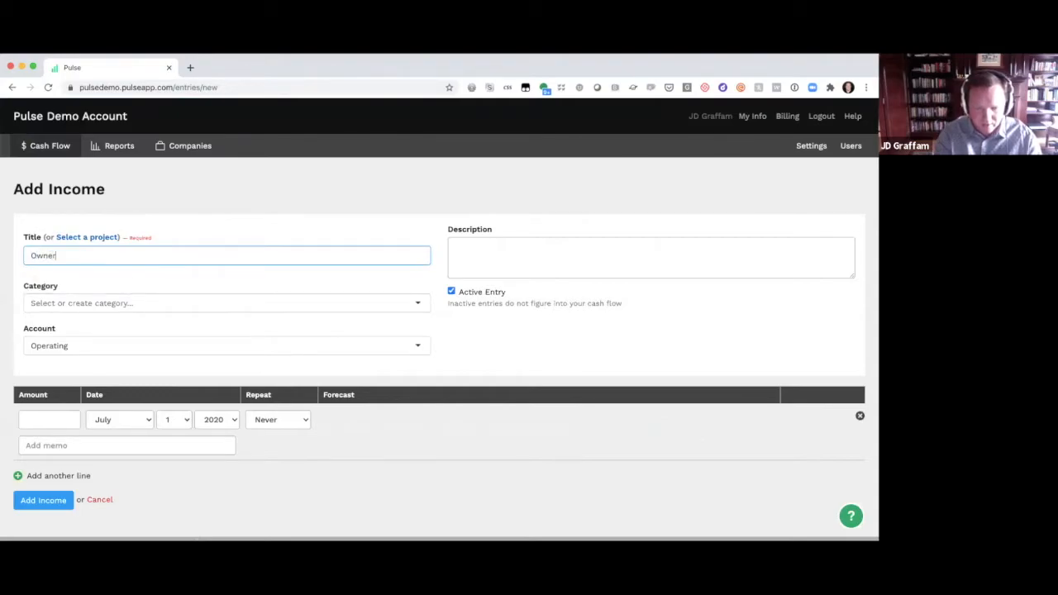
text( Equity)
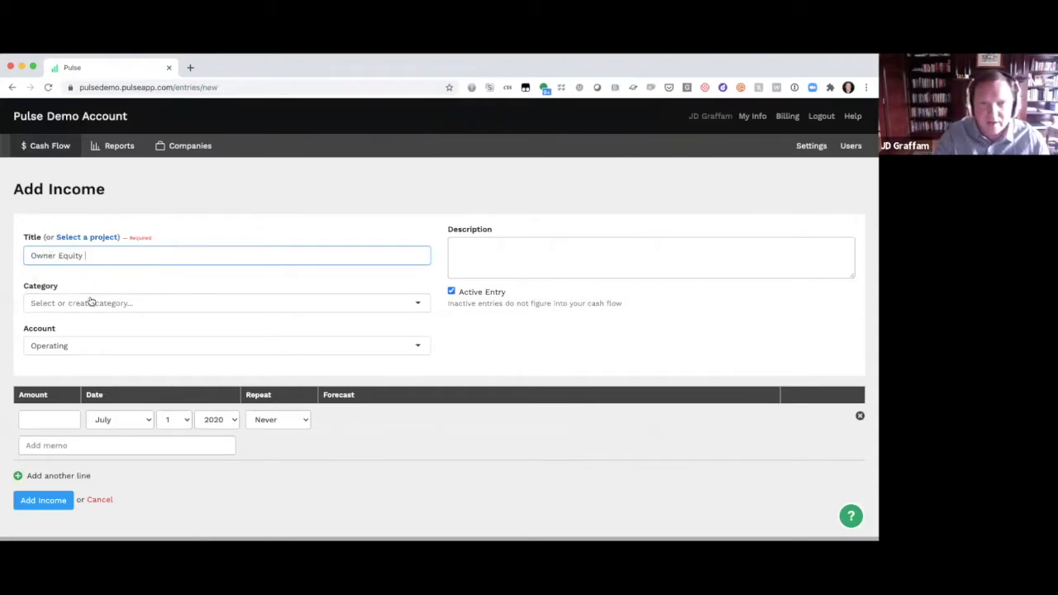
click(41, 417)
click(387, 437)
click(100, 500)
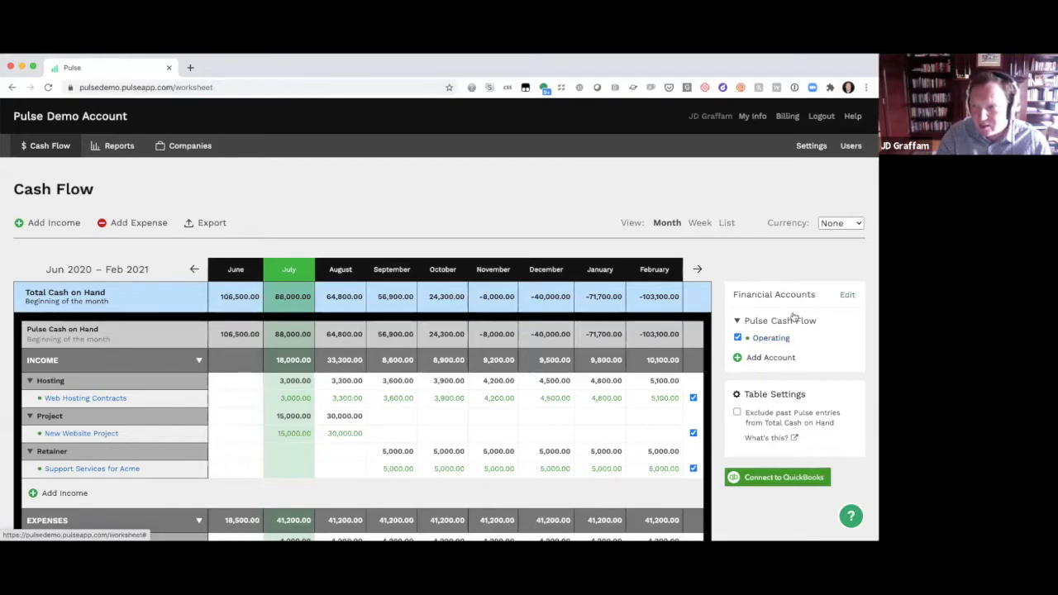
Add a financial account titled Tax Savings with a starting amount of 100000, USD currency and the orange account color.
click(847, 296)
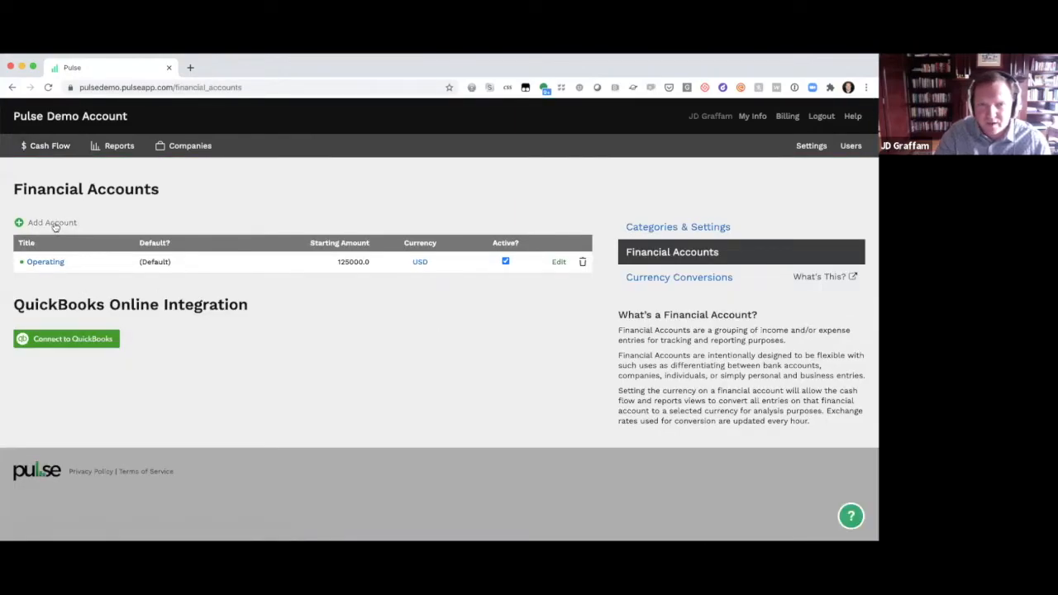
click(52, 223)
click(46, 252)
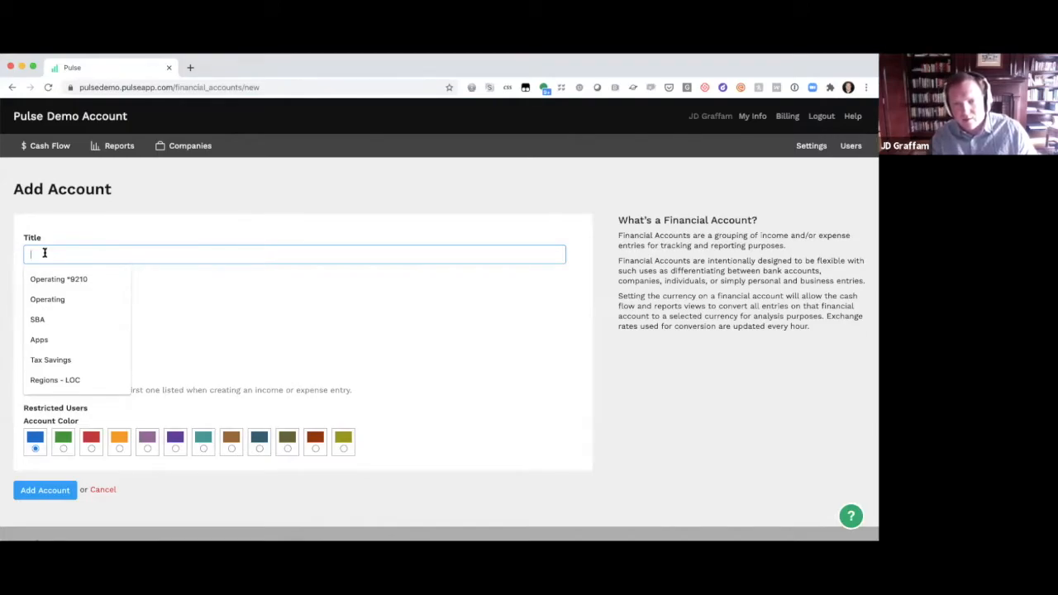
text(Tax Savings)
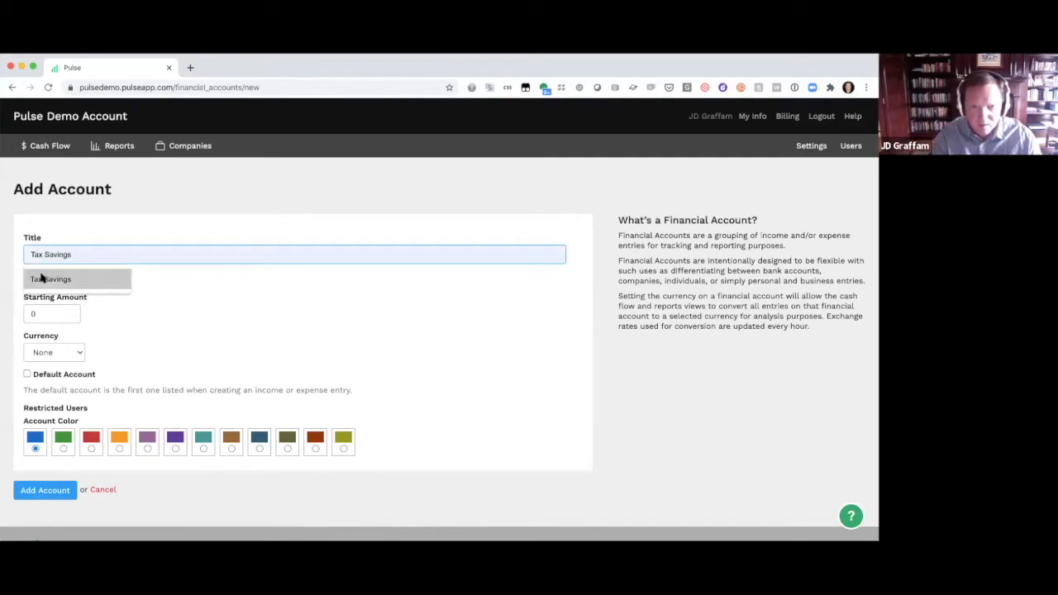
click(51, 279)
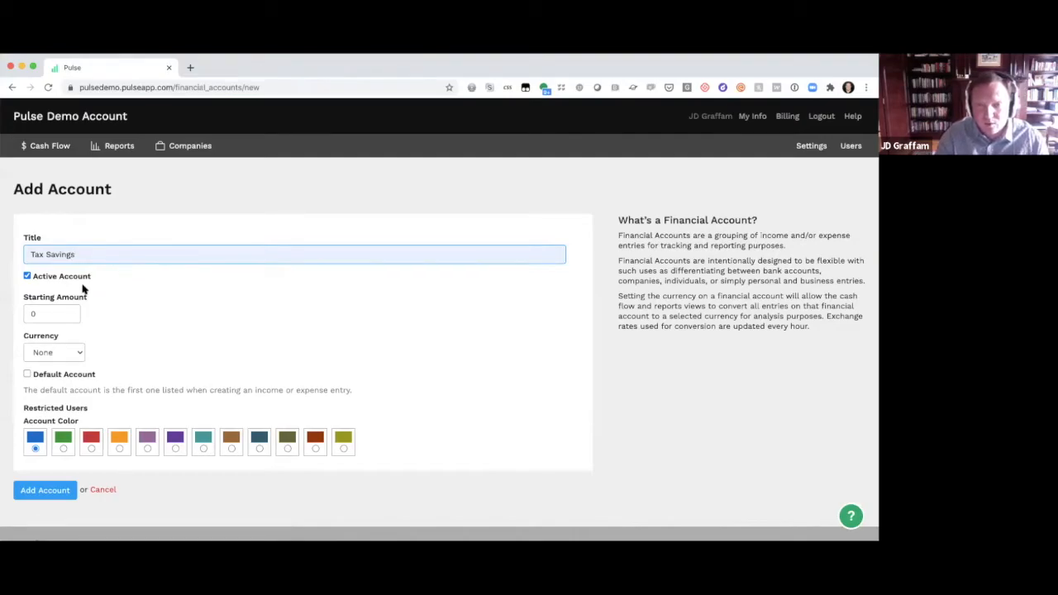
click(56, 315)
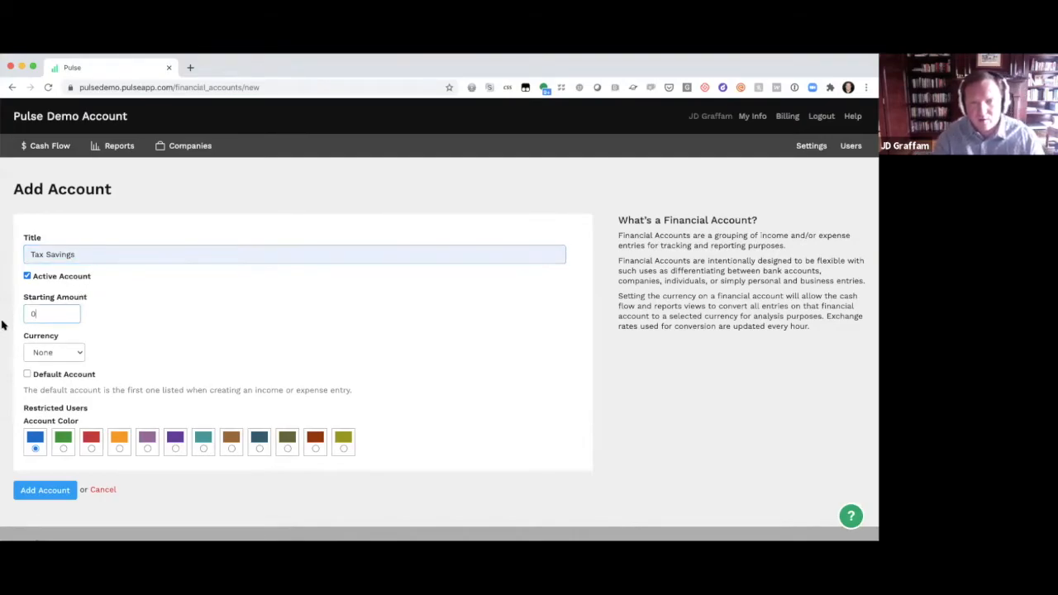
text(100000)
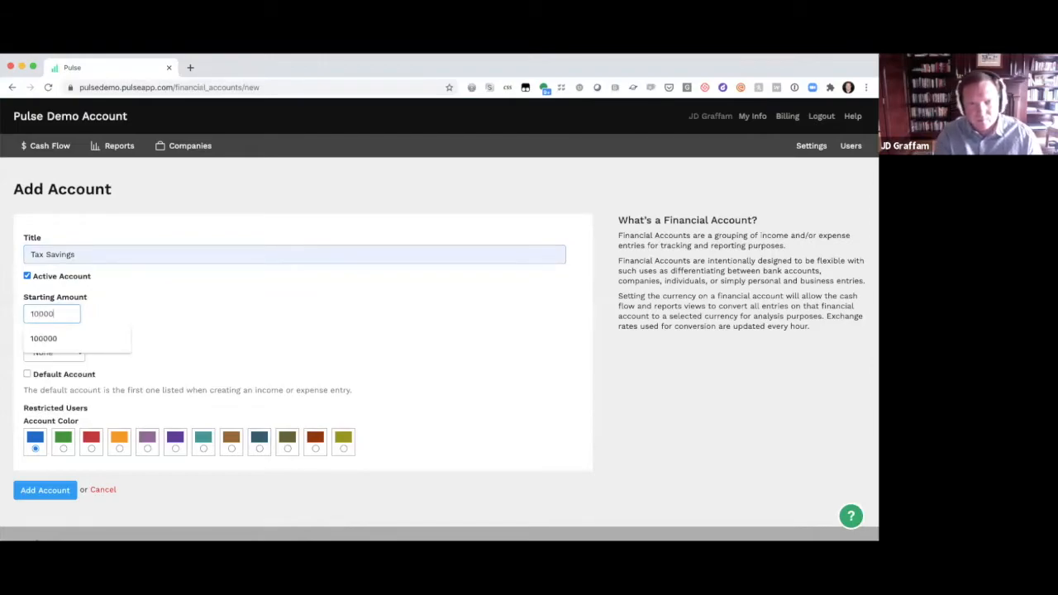
click(82, 354)
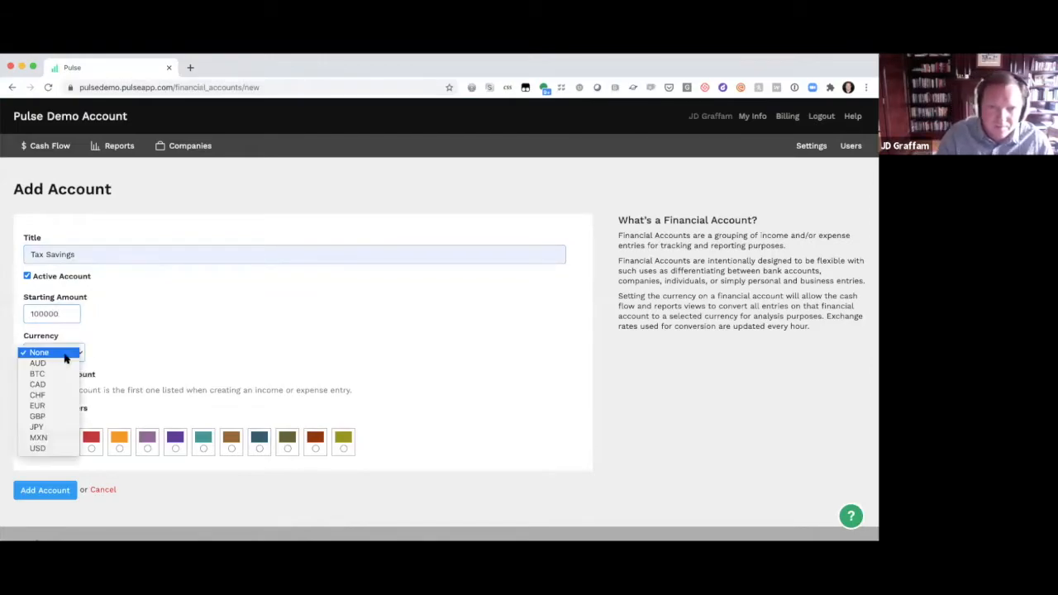
click(50, 447)
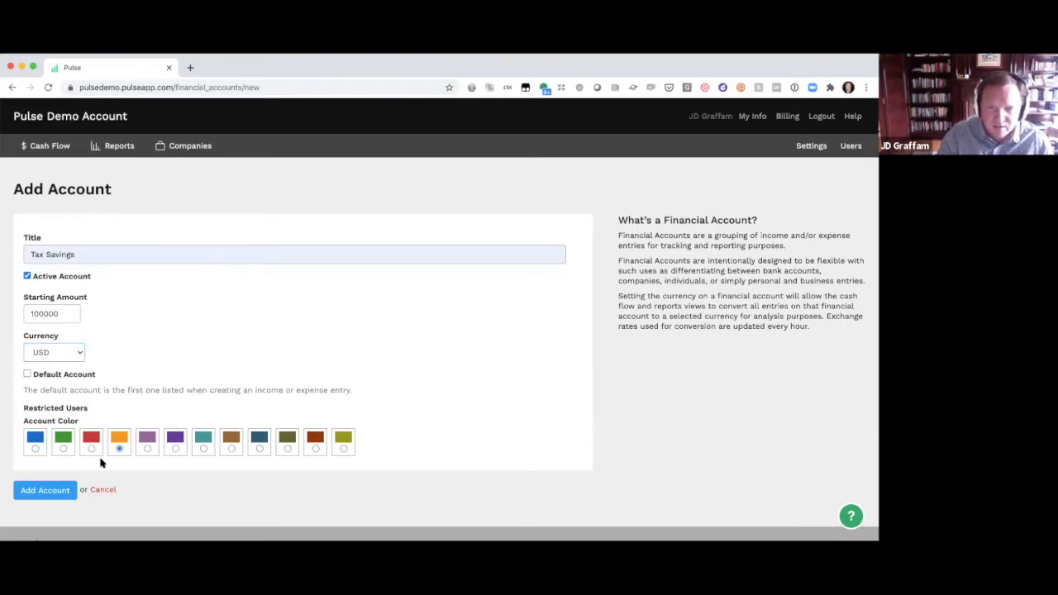
click(48, 488)
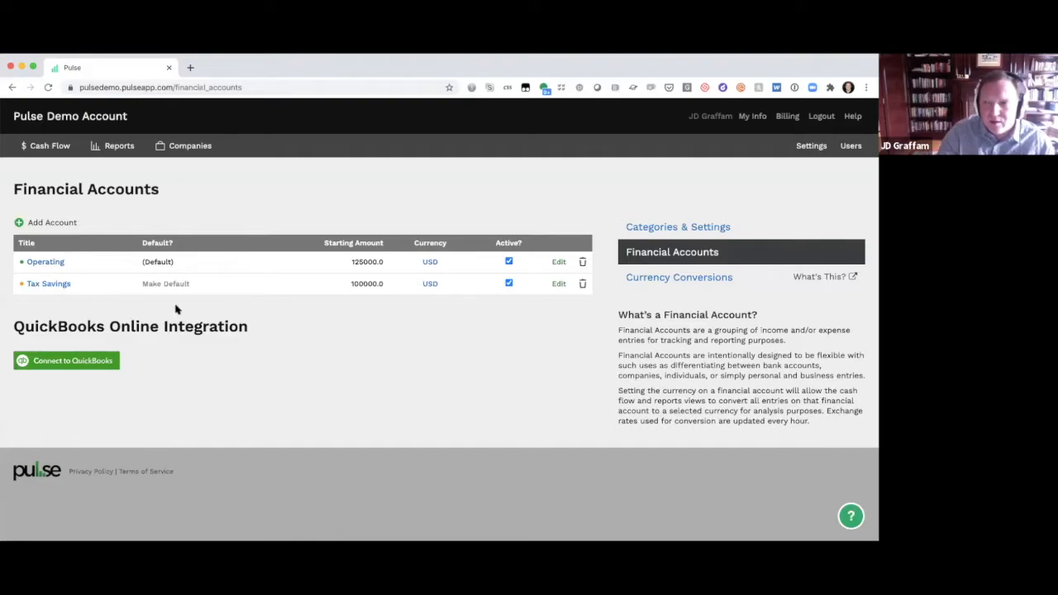
Add a financial account titled Convertible Note with a starting amount of 250000 and the light purple account color.
click(56, 222)
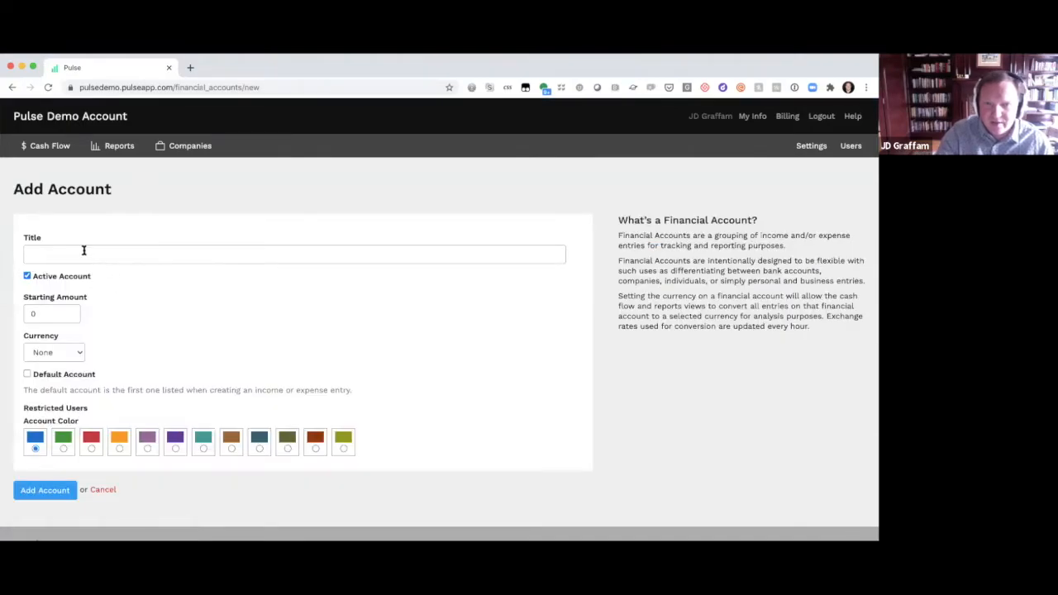
click(83, 250)
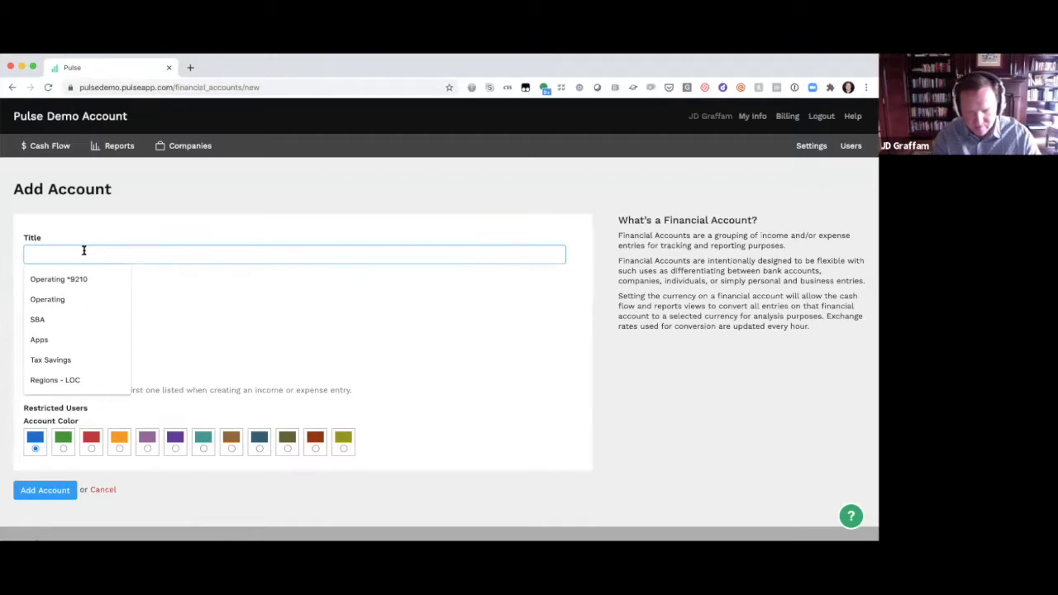
text(Convertibel)
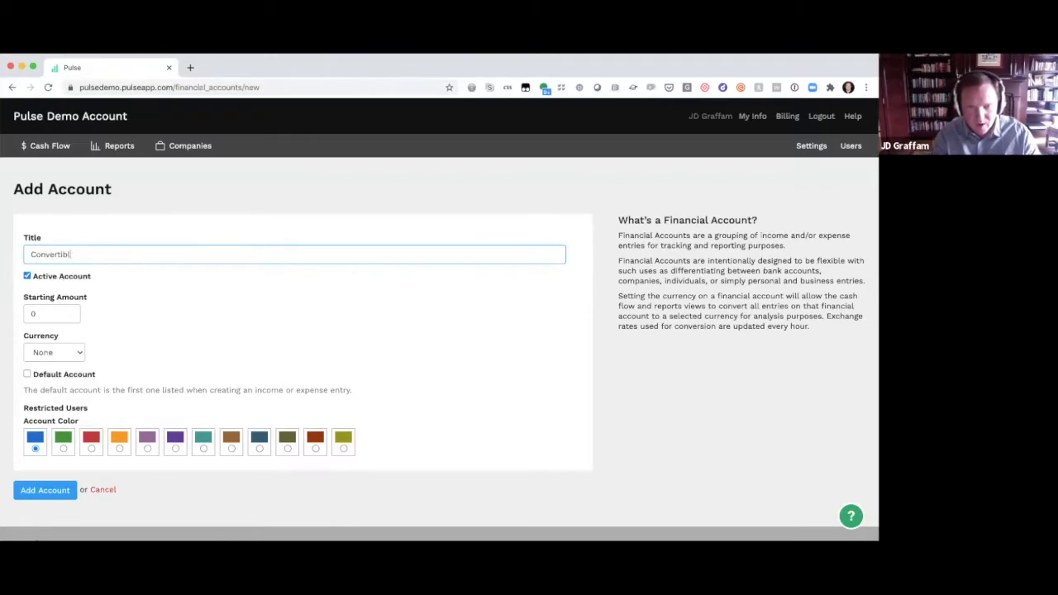
text(Note)
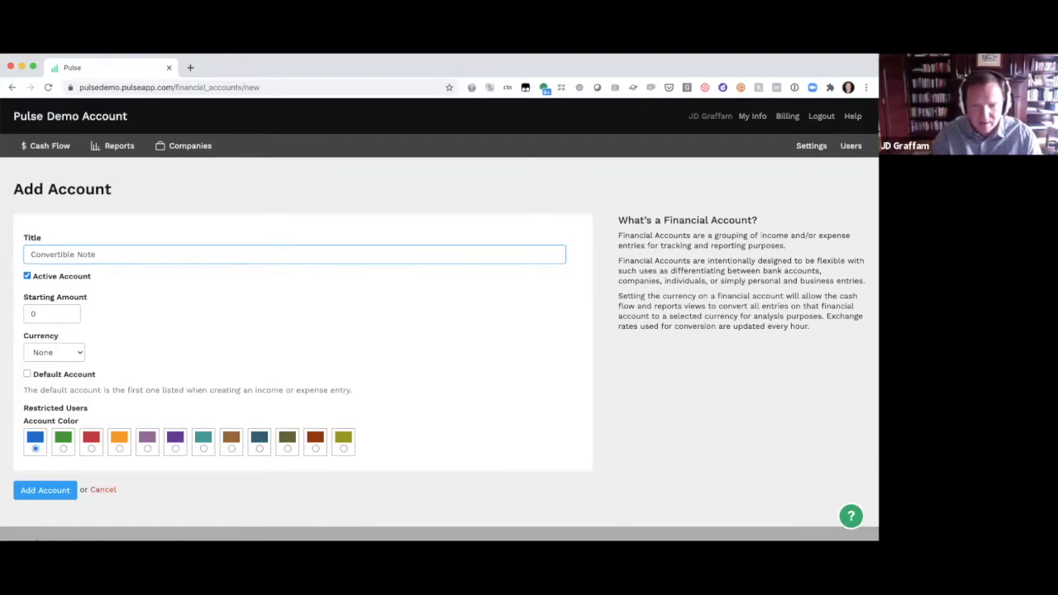
click(30, 315)
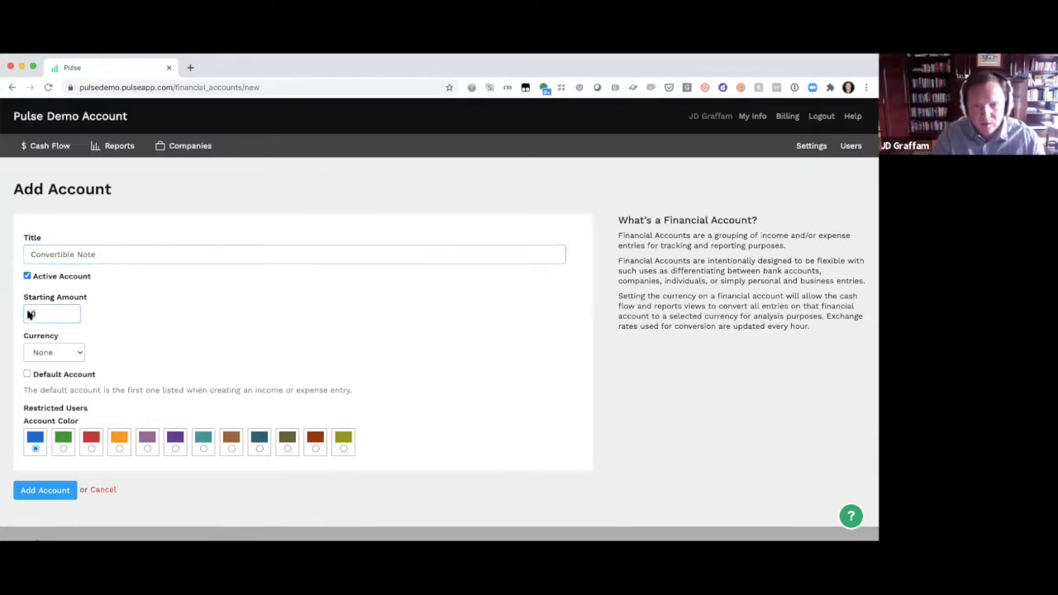
text(250000)
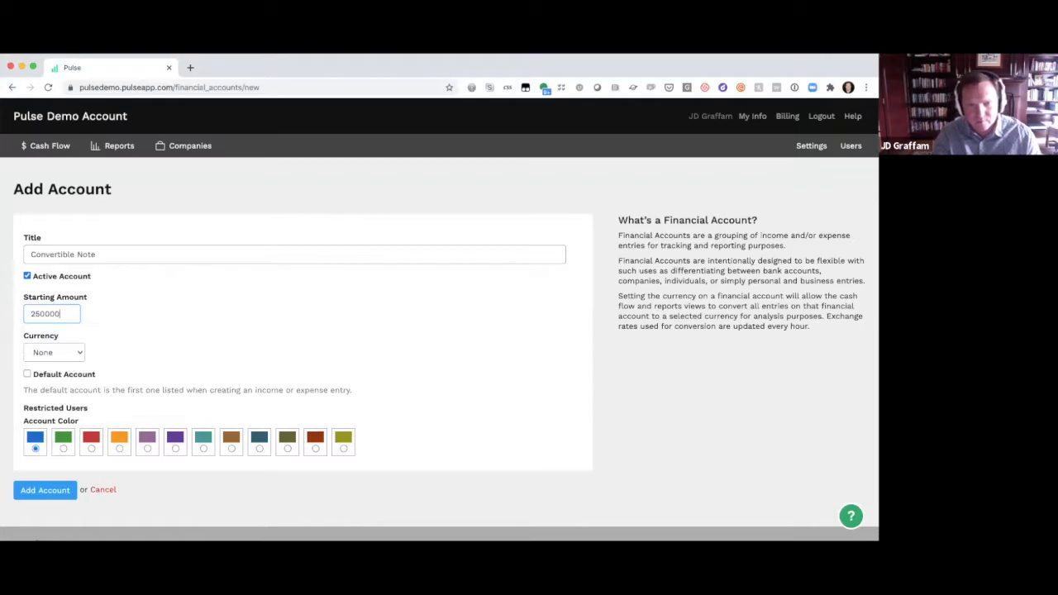
click(126, 320)
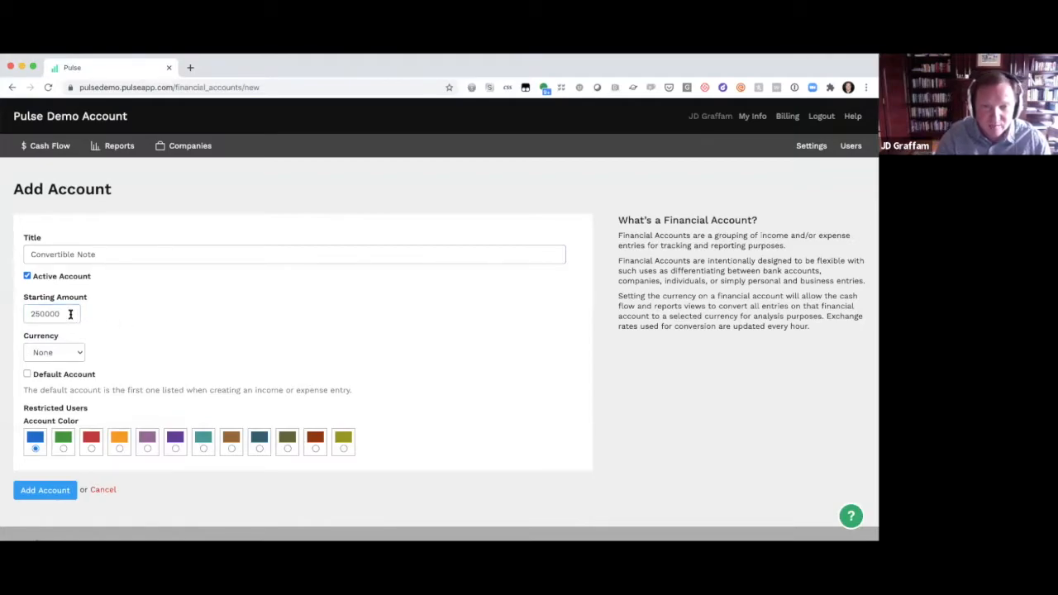
click(148, 449)
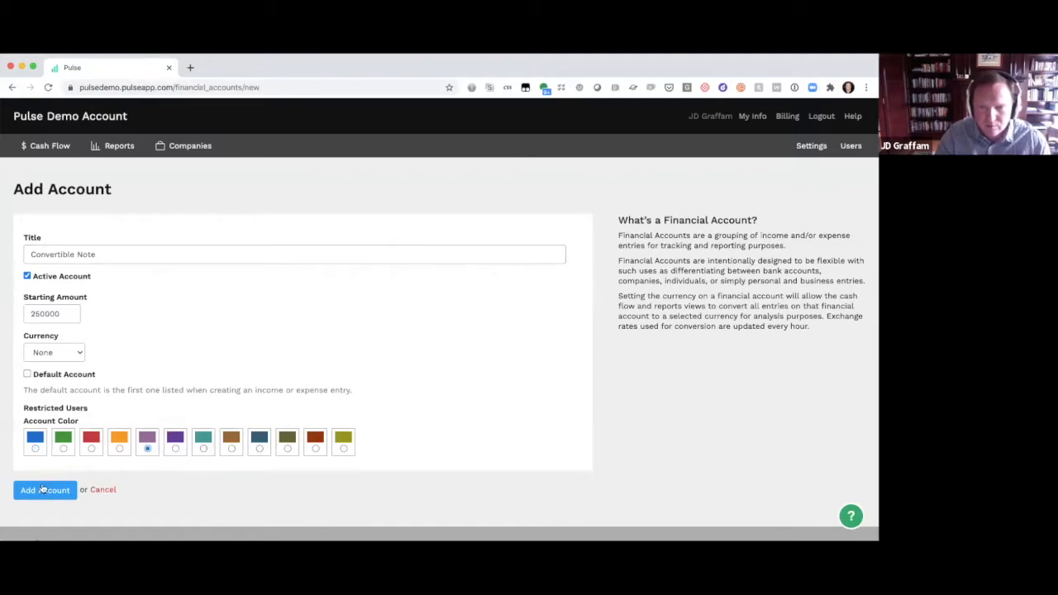
click(43, 489)
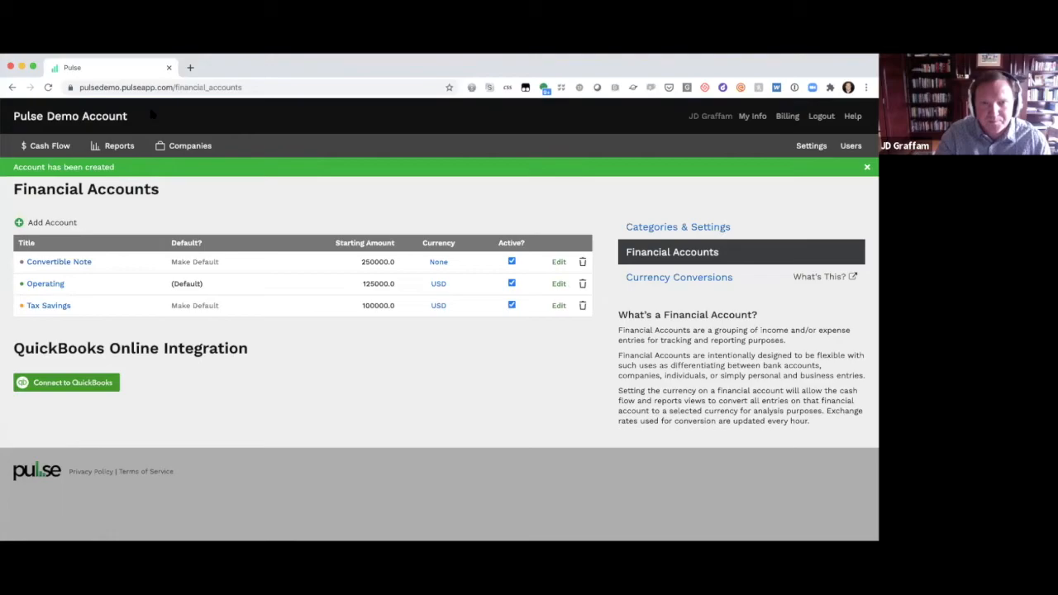
Start a new income entry in the cash flow and title it Owner Injection.
mouse_move(56, 144)
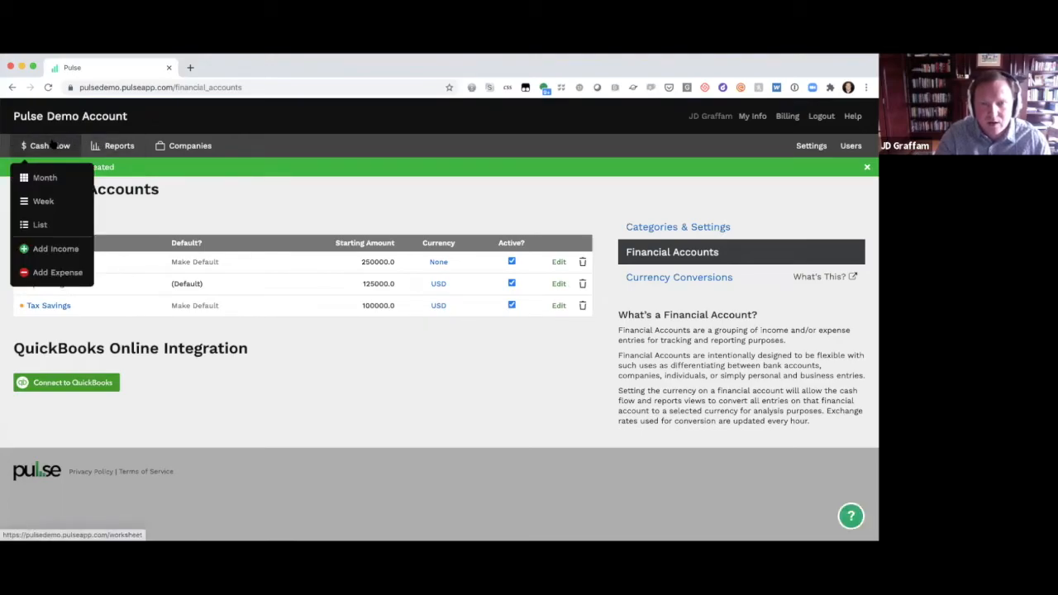
click(47, 248)
click(73, 255)
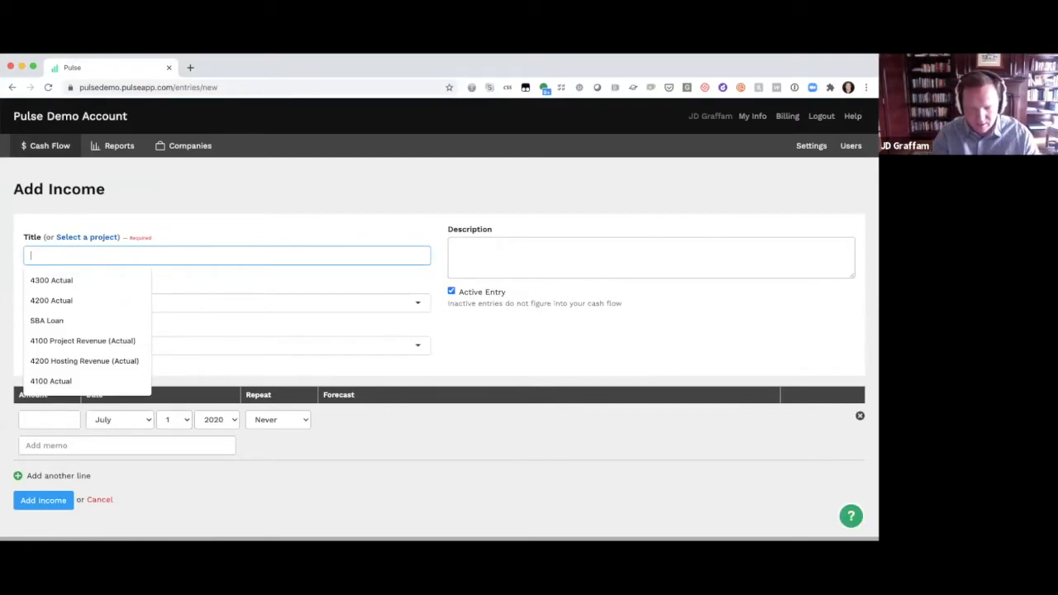
text(Owner Injection)
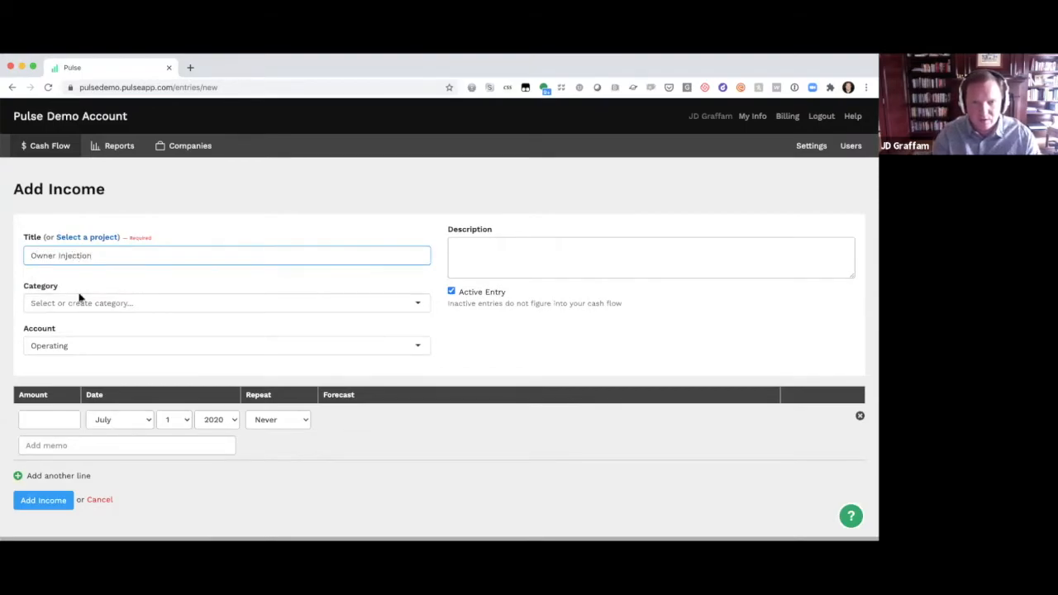
Set the income entry's amount to 200 and its date to August 15, 2020.
click(42, 419)
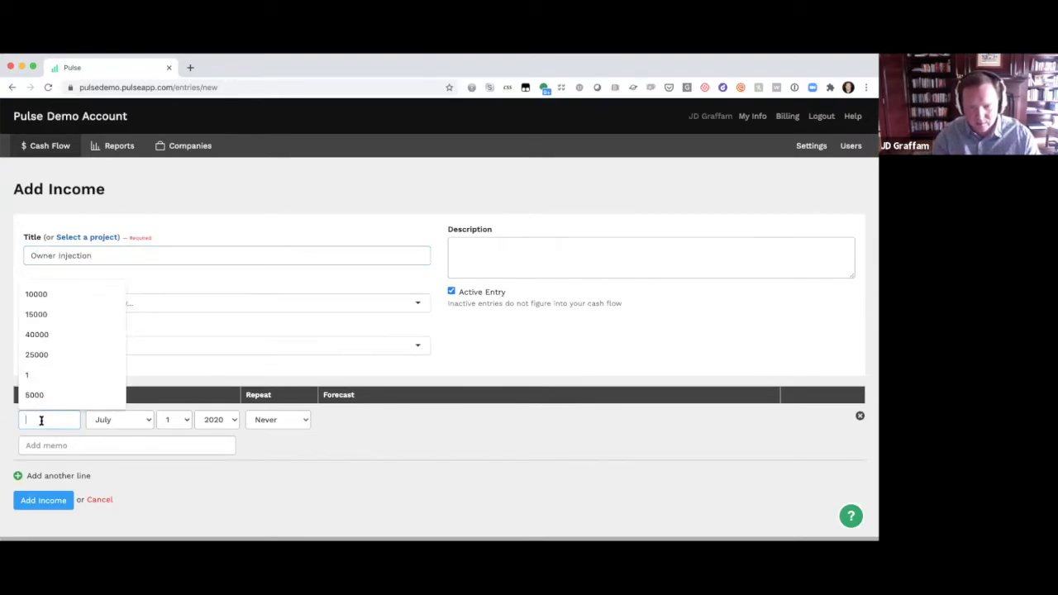
text(200)
click(137, 419)
click(130, 429)
click(179, 420)
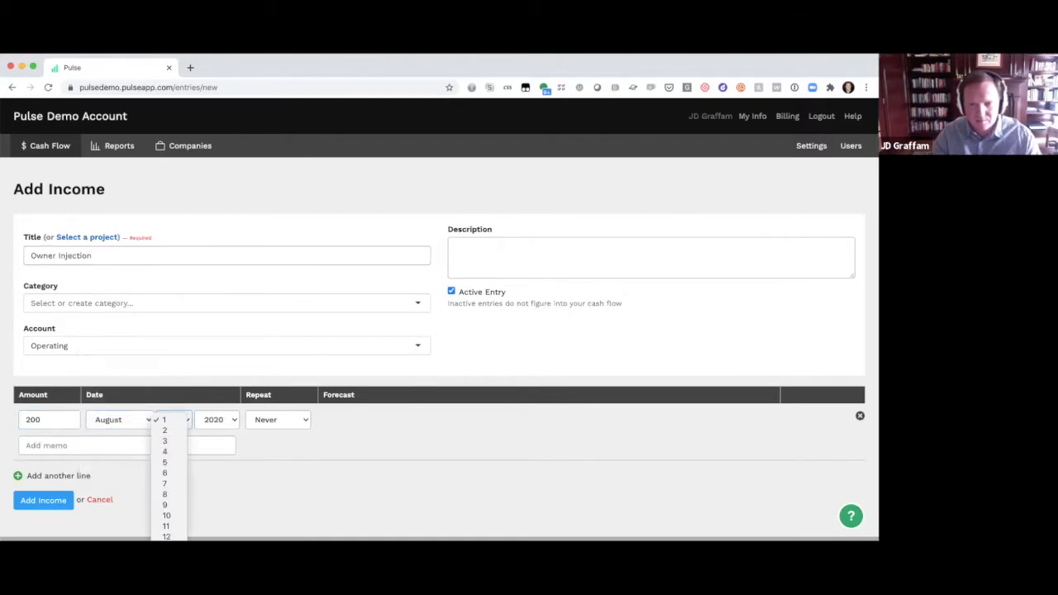
click(167, 568)
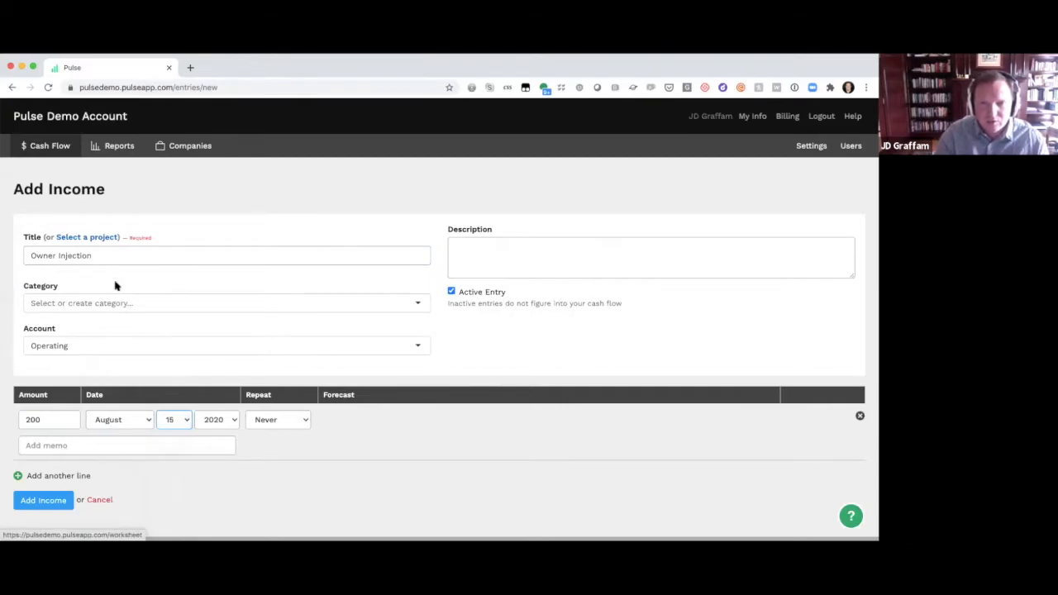
Retitle the income entry VC Cash and reword that title to Equity from VCs.
drag(118, 253, 33, 256)
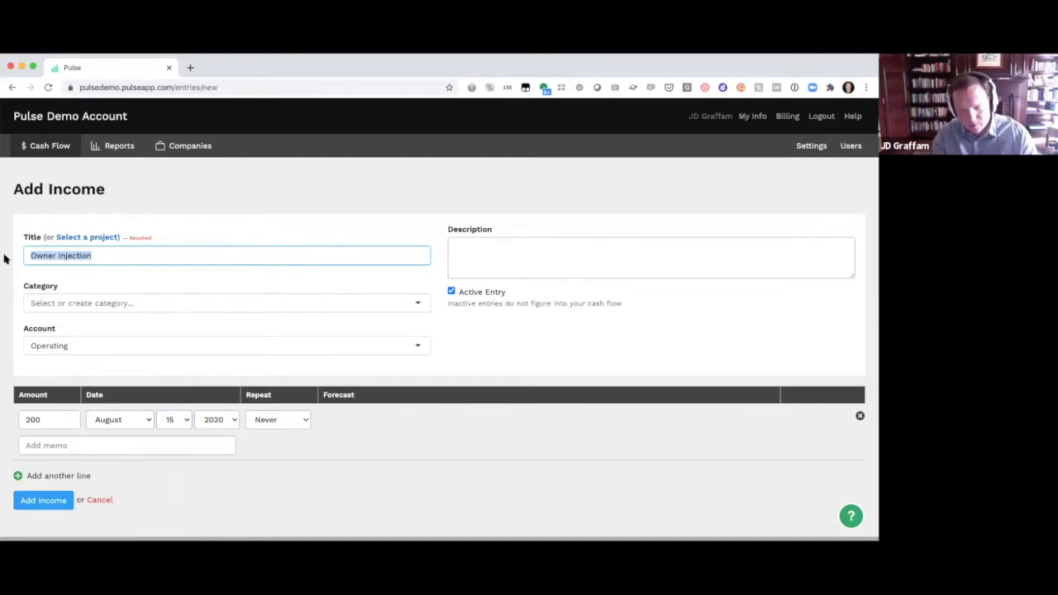
text(V)
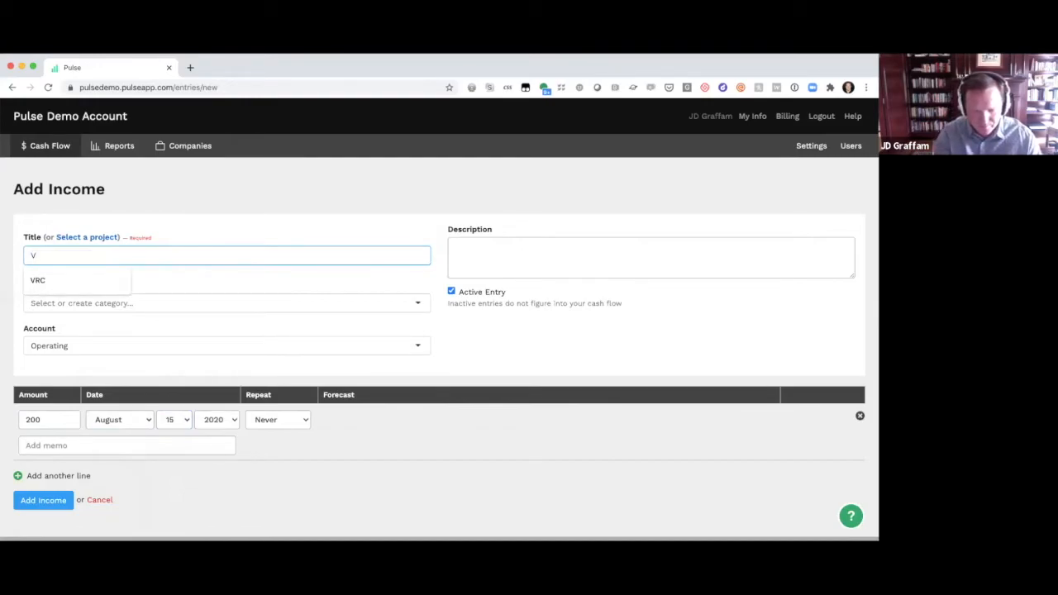
text(C Cash)
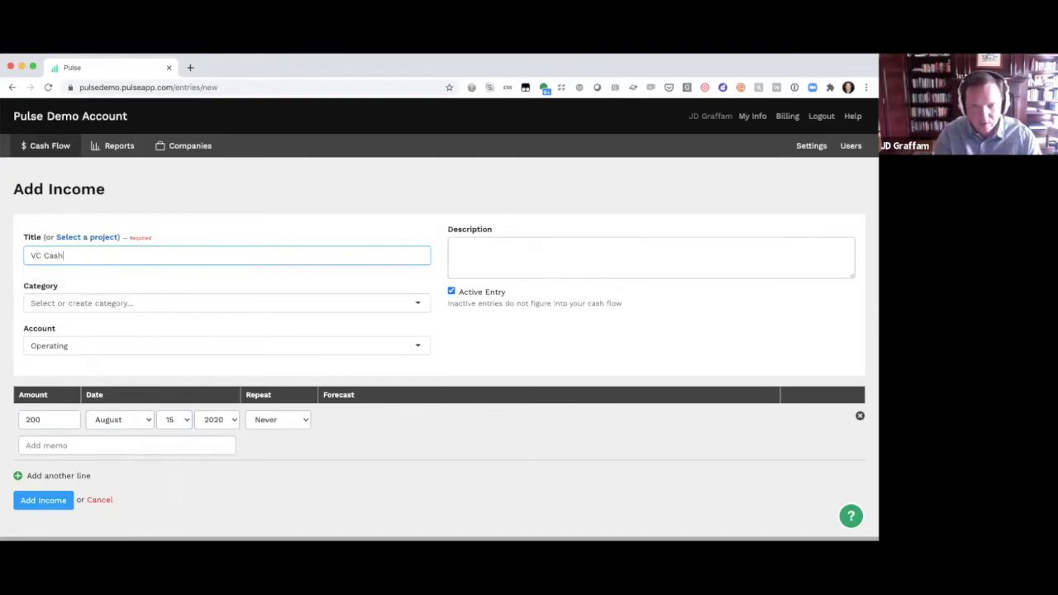
drag(77, 252, 37, 257)
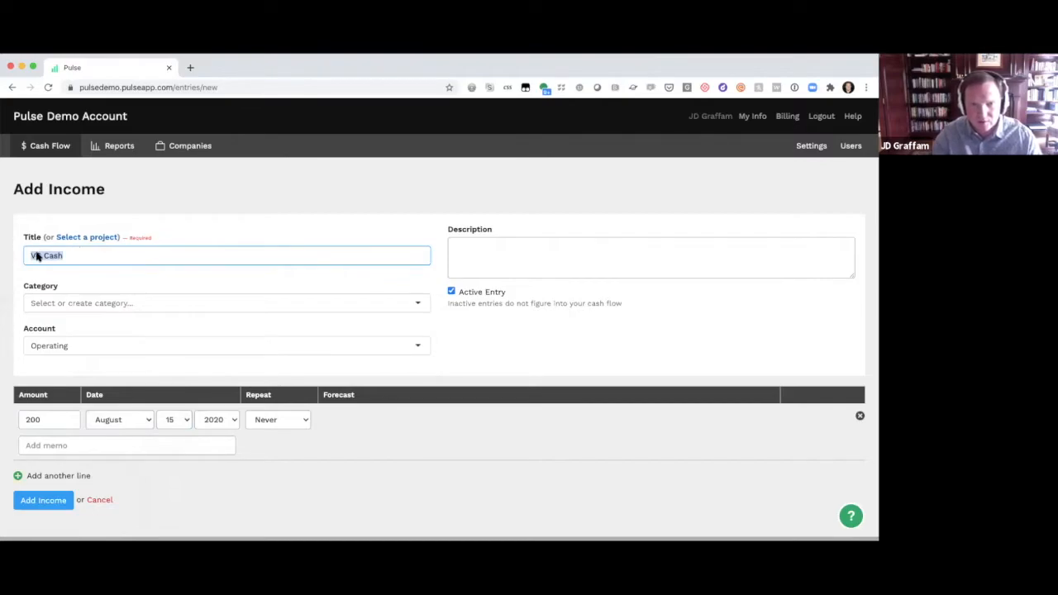
text(Equity from VCs)
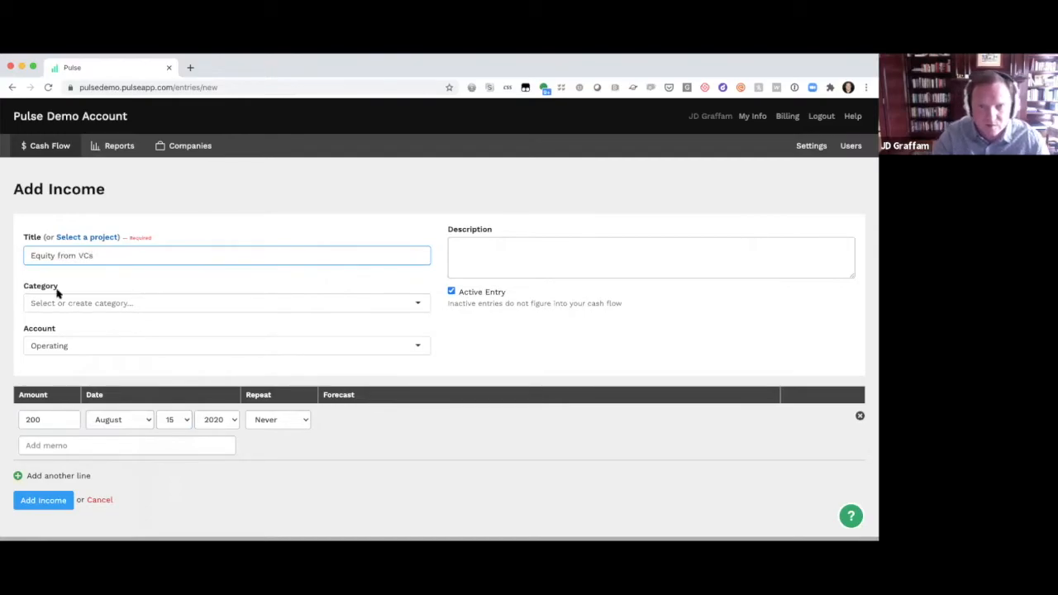
Assign the income entry to the Convertible Note account and set its amount to 20000.
click(77, 303)
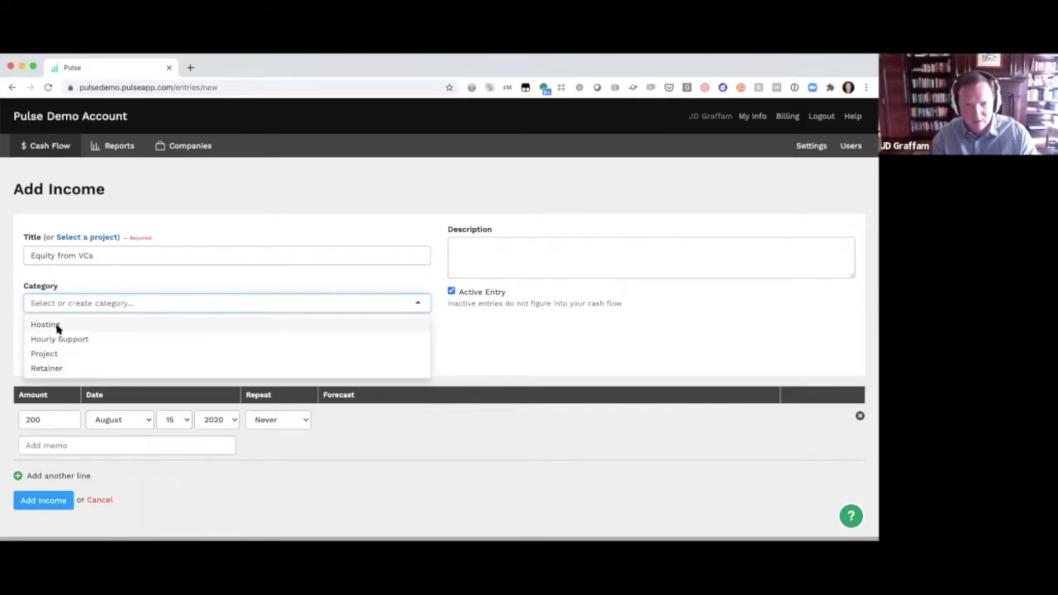
click(103, 286)
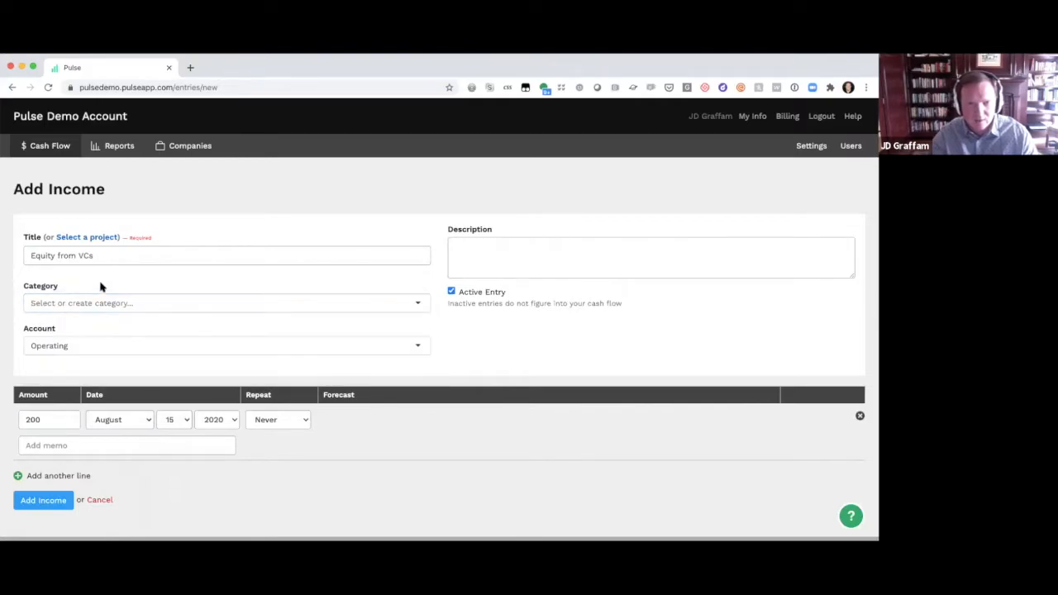
click(66, 347)
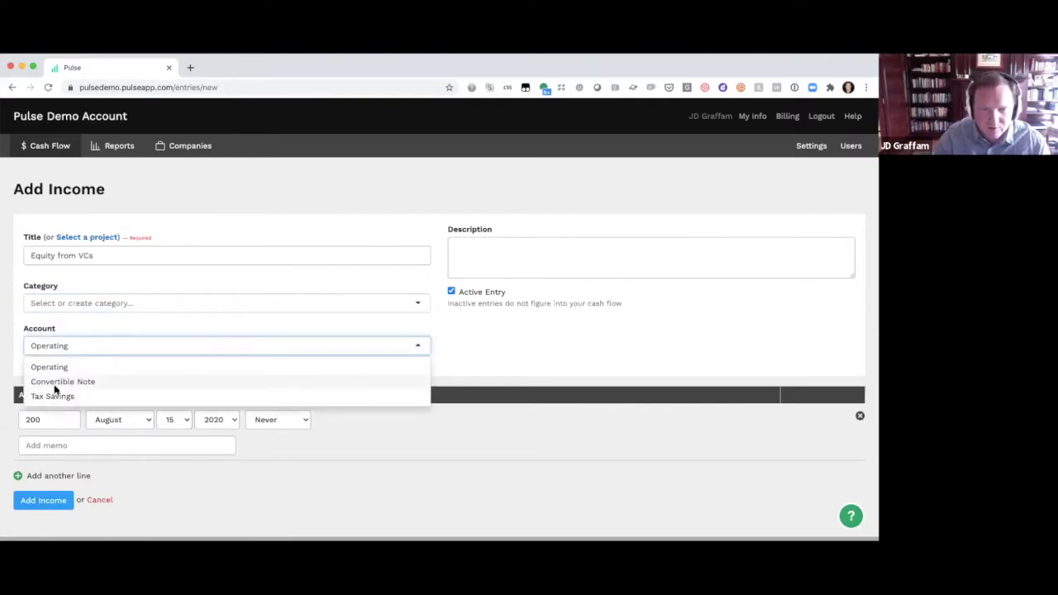
click(59, 382)
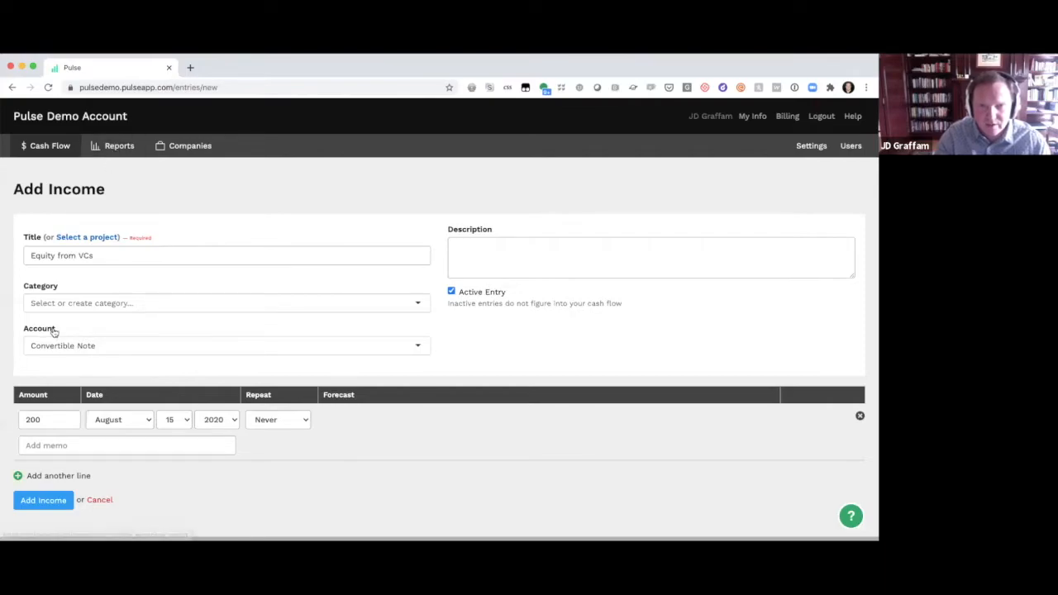
click(52, 421)
text(20000)
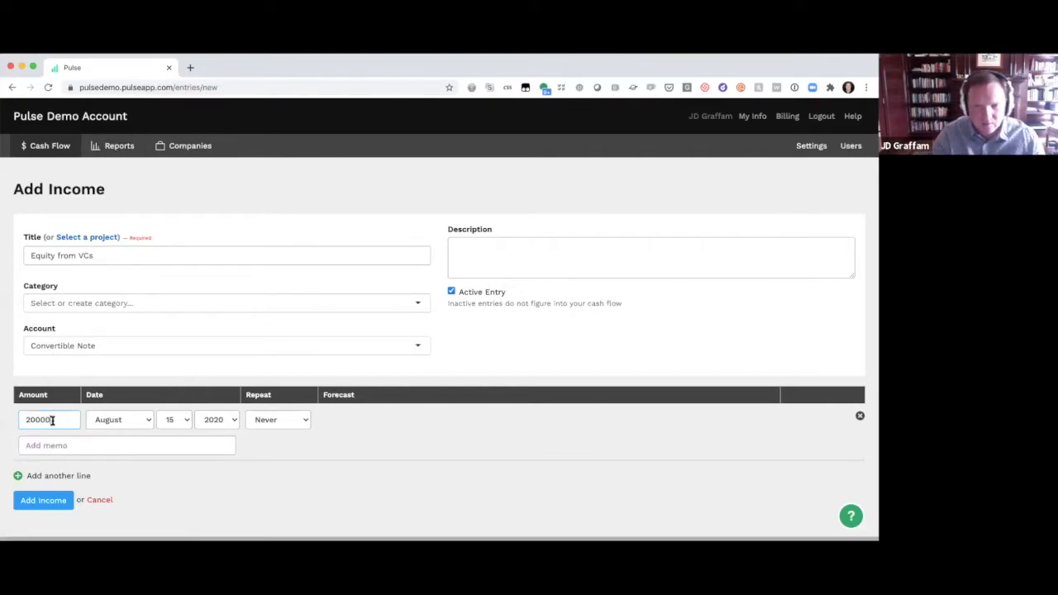
Create and assign the category Equity, enter the memo "blah blah", and save the income entry.
click(58, 304)
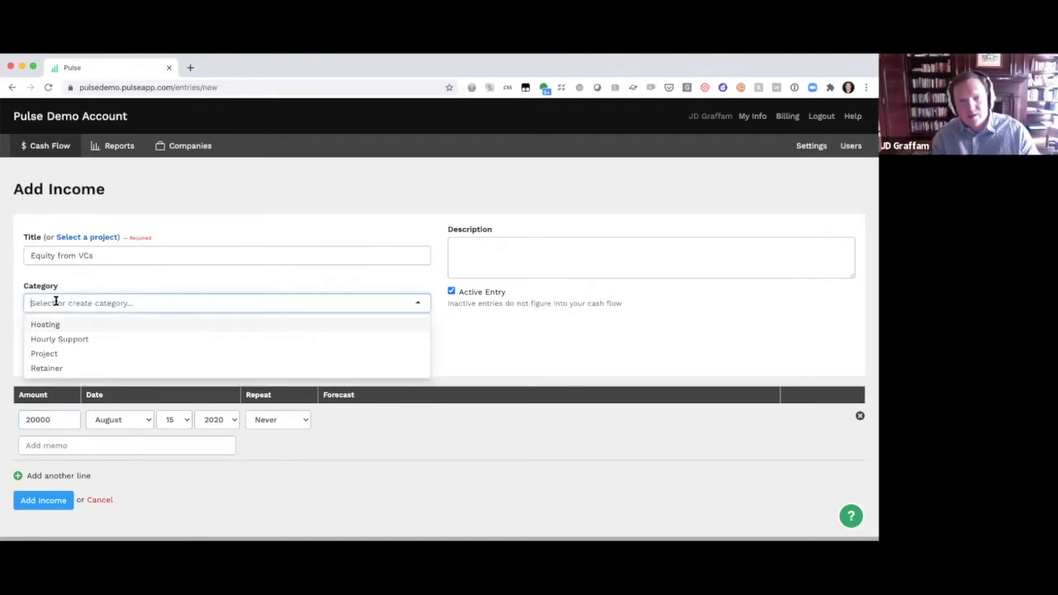
text(Equity)
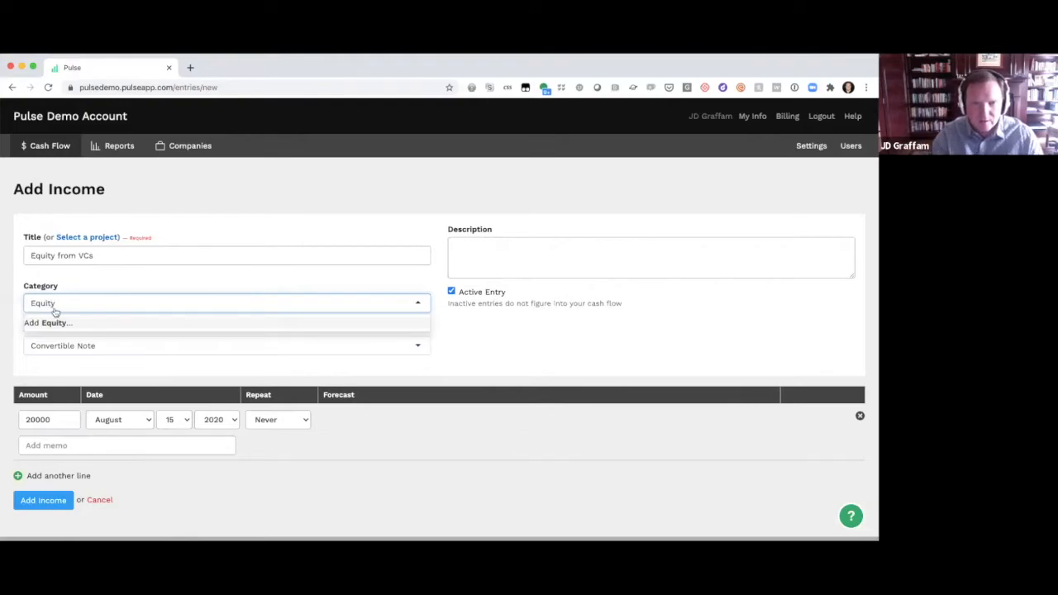
click(52, 323)
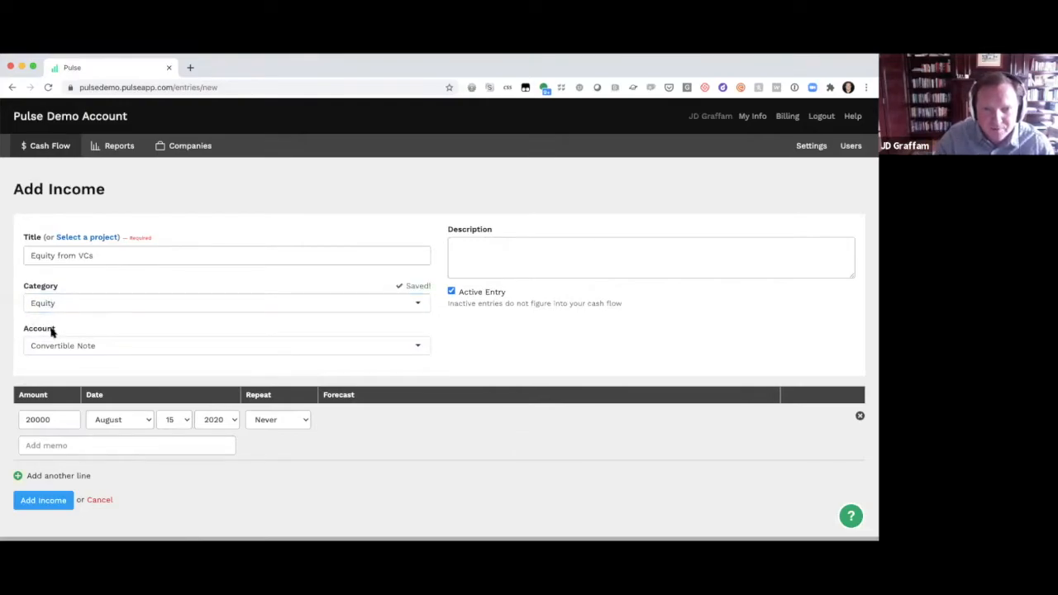
click(48, 443)
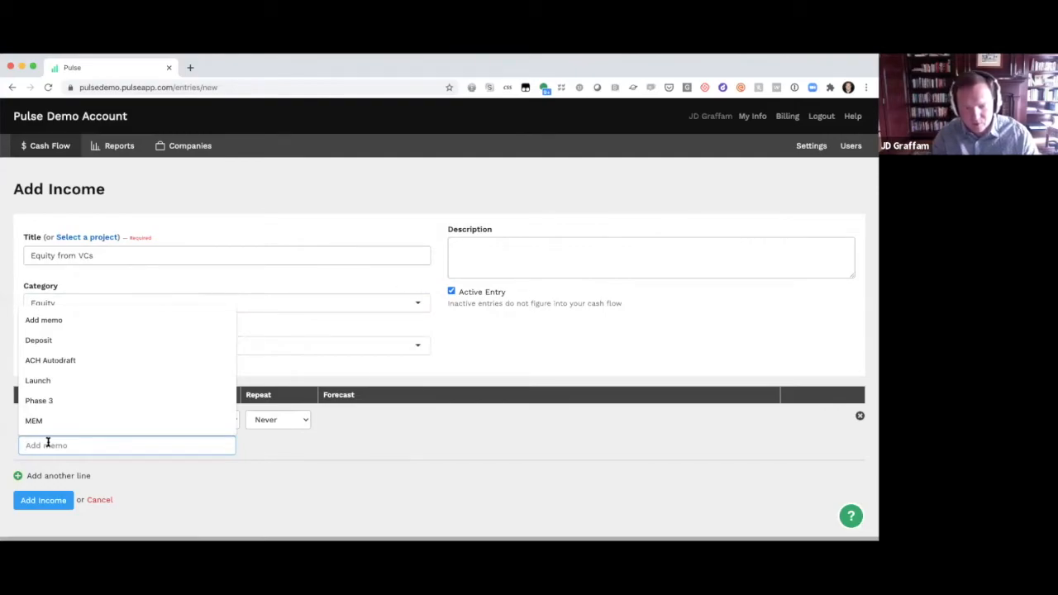
text(blah blah)
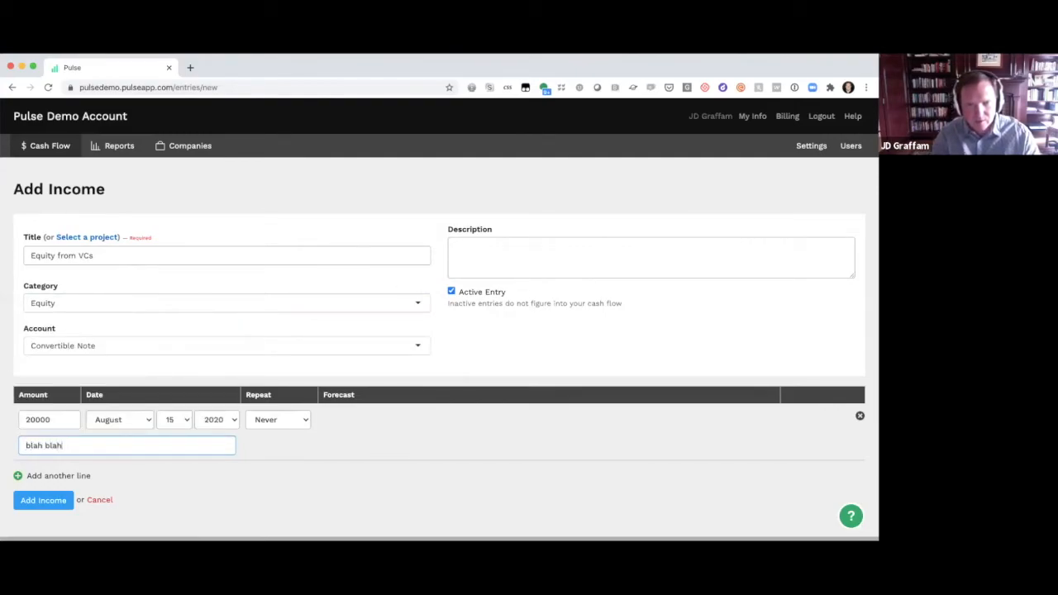
click(43, 499)
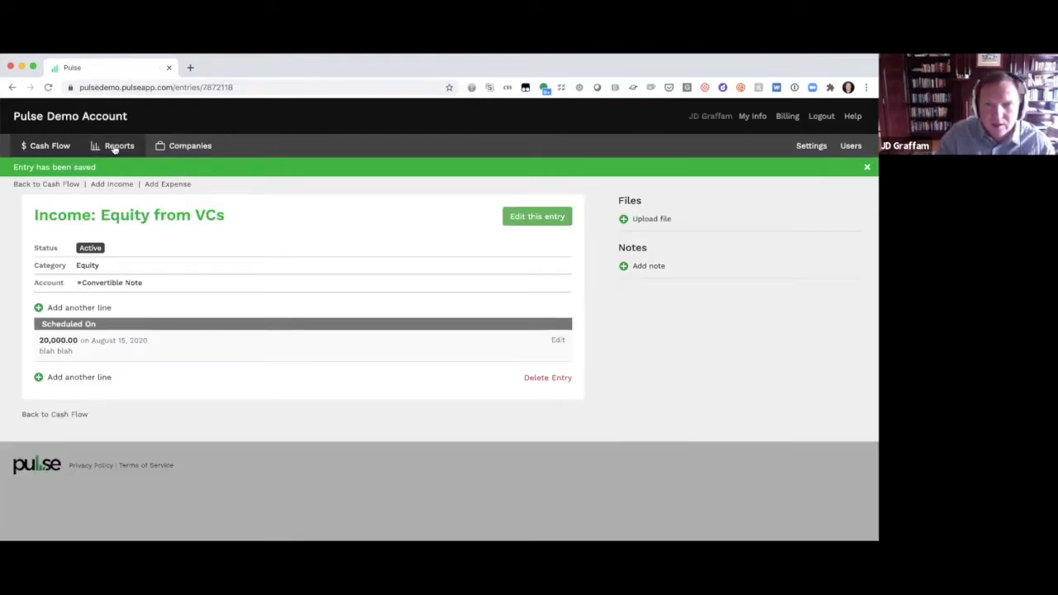
Open the Income & Expenses report and restrict it to the Convertible Note account to examine the August–September cash on hand.
click(114, 146)
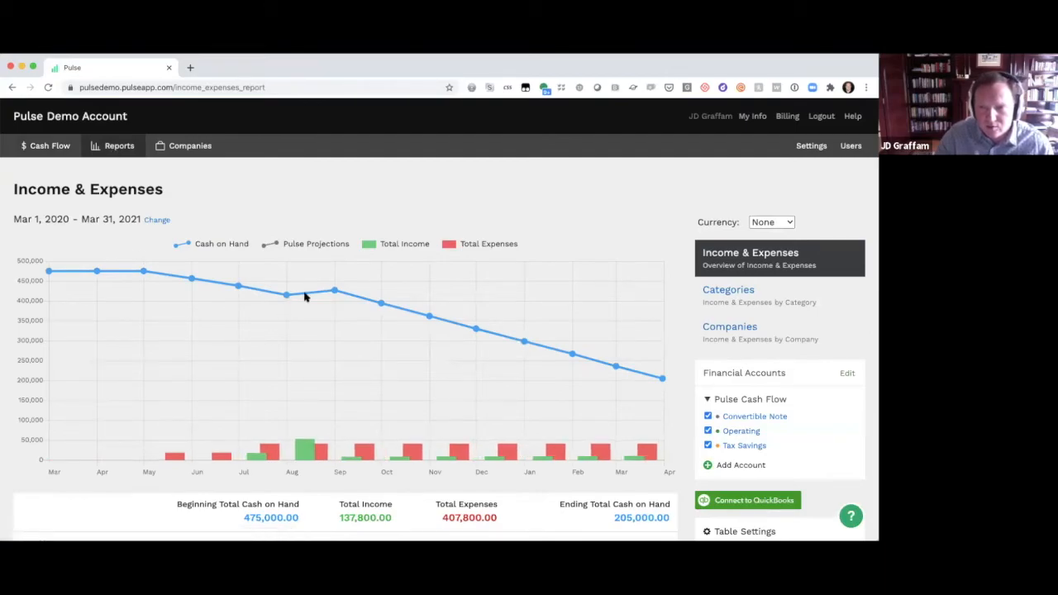
mouse_move(334, 291)
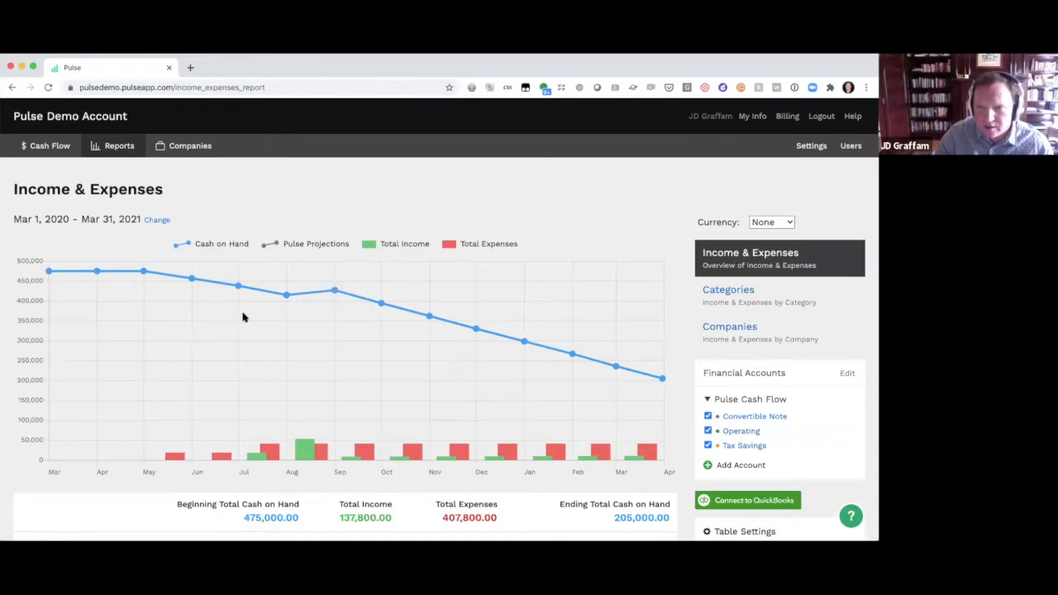
scroll(243, 314, down, 3)
scroll(243, 314, up, 3)
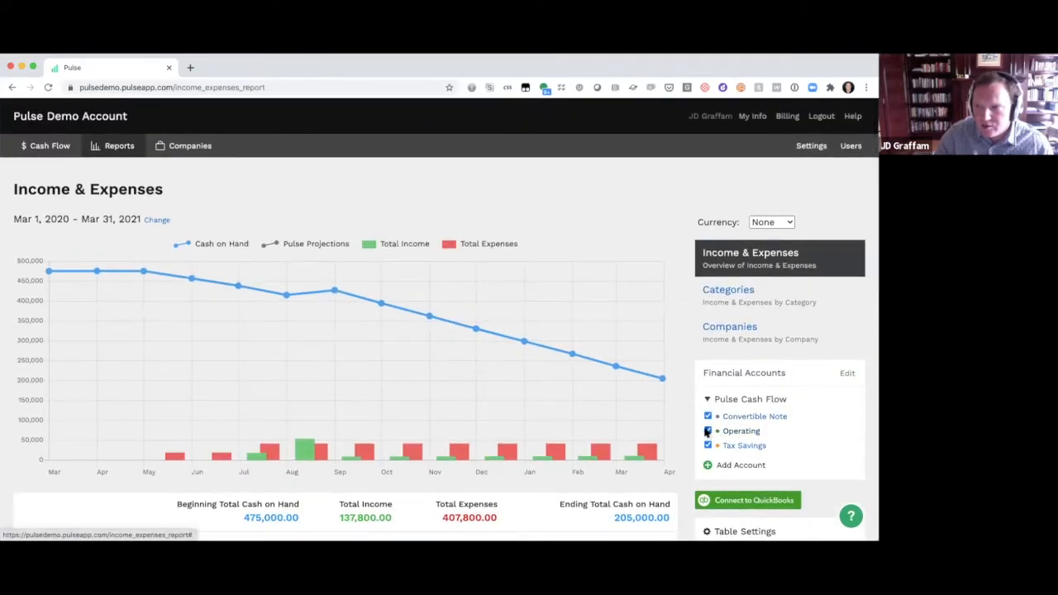
click(707, 431)
click(708, 446)
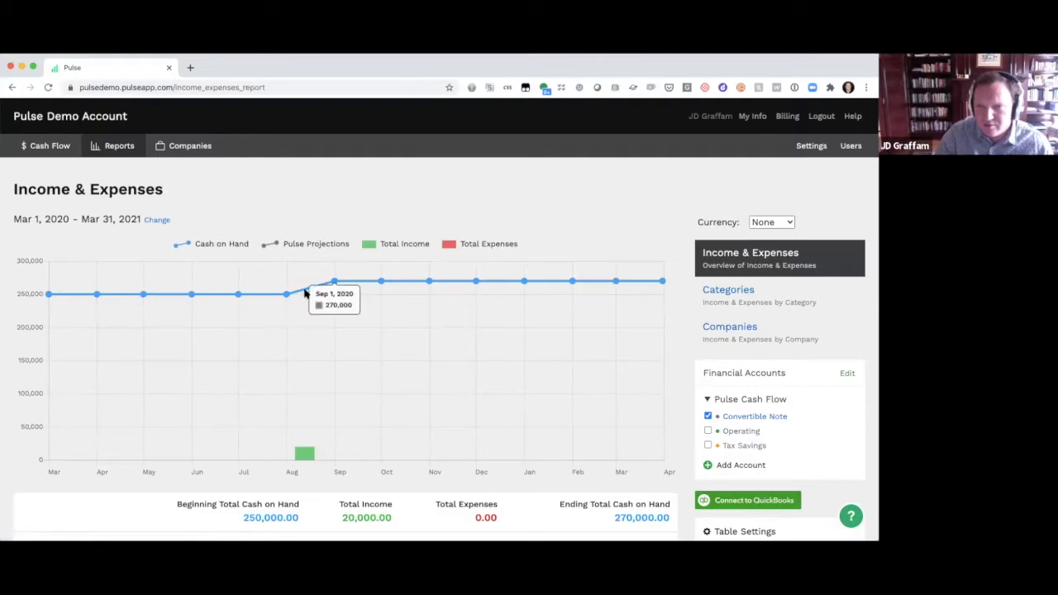
mouse_move(288, 295)
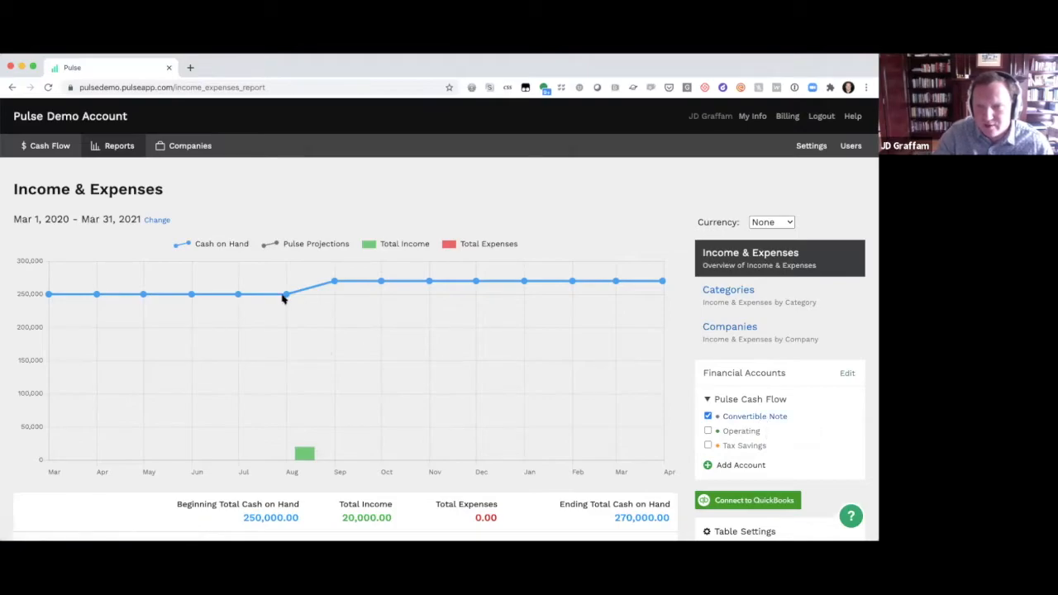
Show only the Operating account in the report for comparison, and switch back to only Convertible Note.
click(708, 416)
click(707, 430)
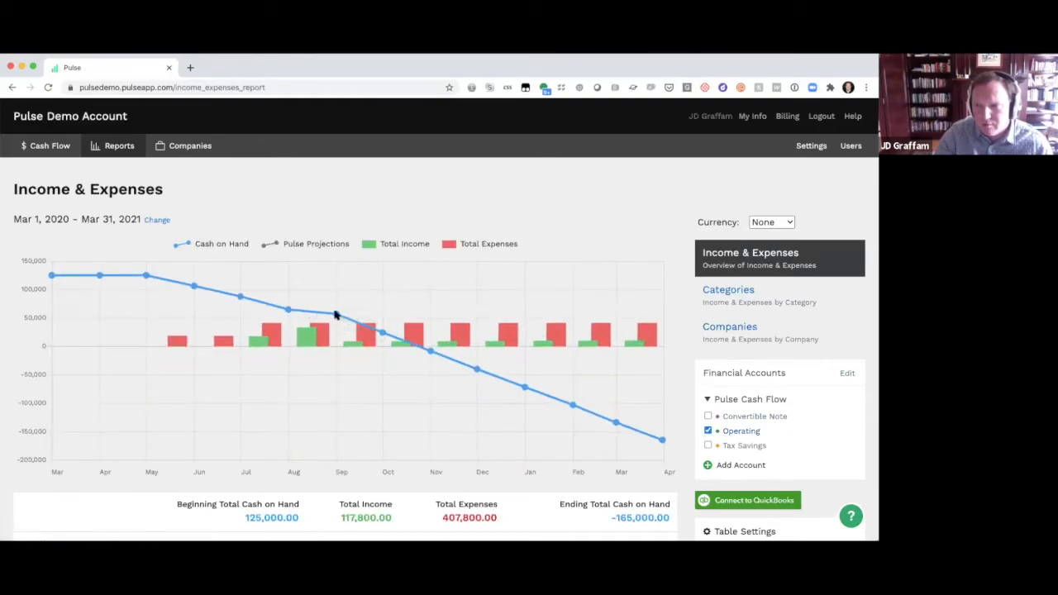
click(707, 431)
click(709, 417)
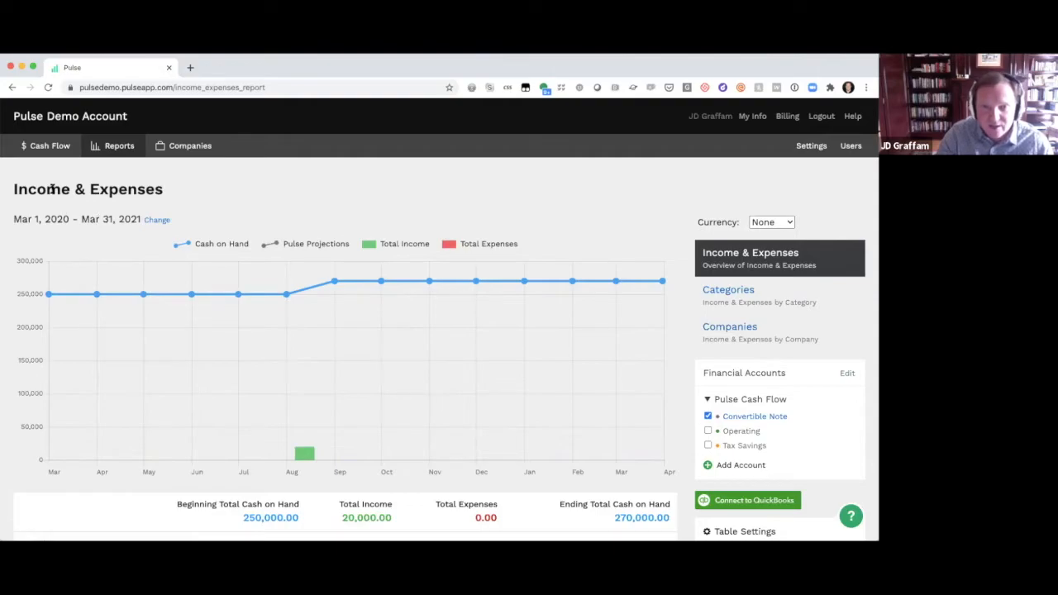
Open the Equity from VCs entry from the cash flow worksheet, change its account to Operating, and save it.
click(50, 146)
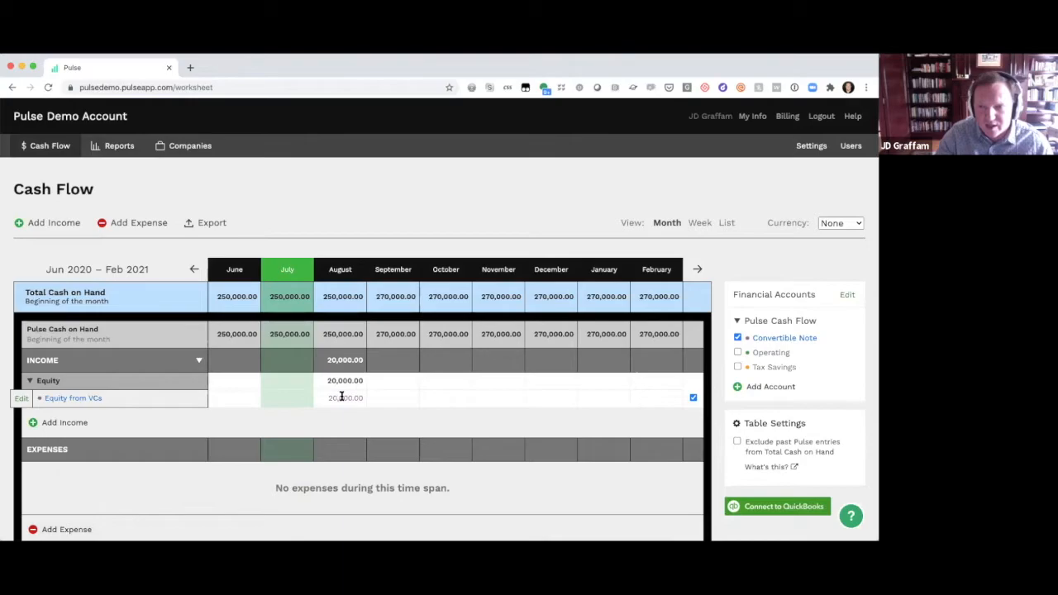
click(20, 399)
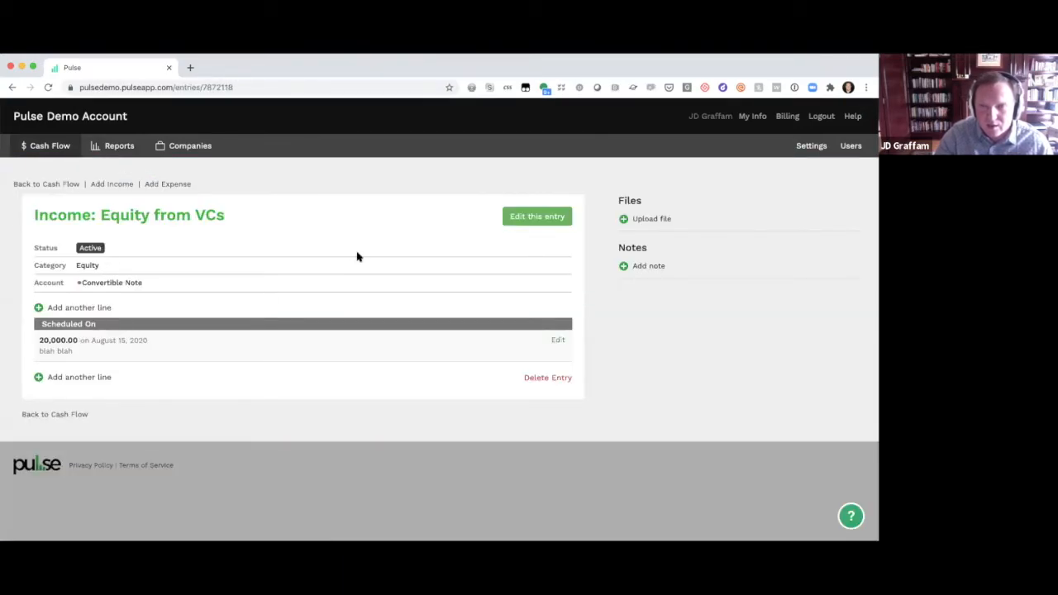
click(526, 216)
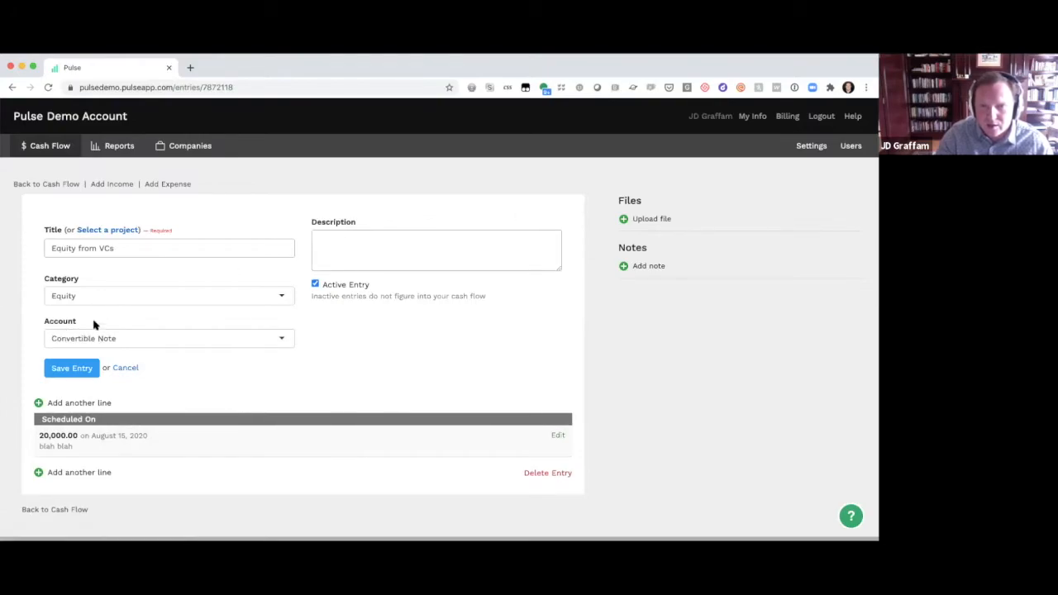
click(92, 340)
click(89, 359)
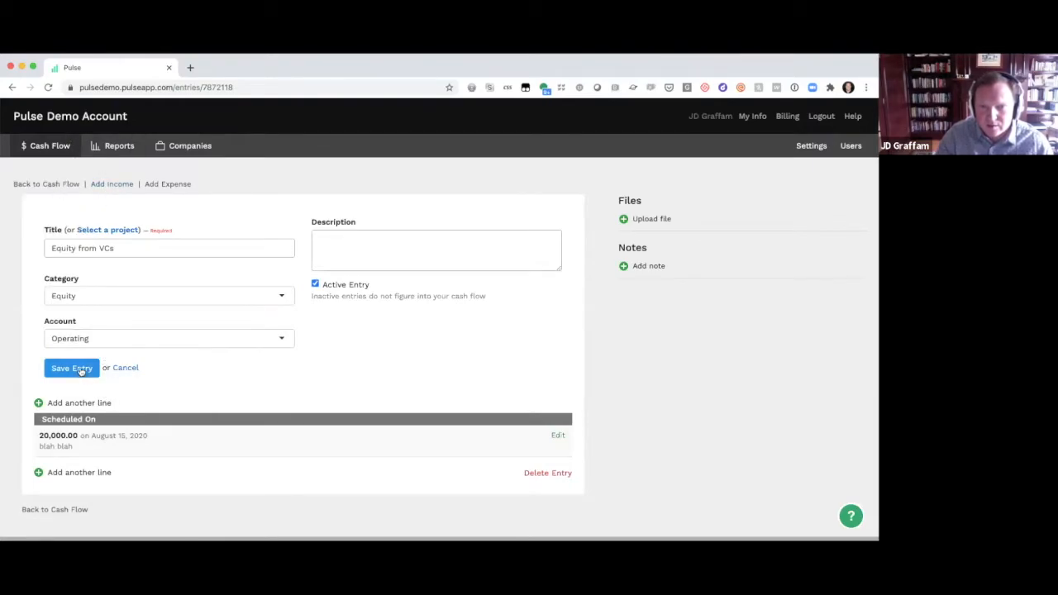
click(80, 370)
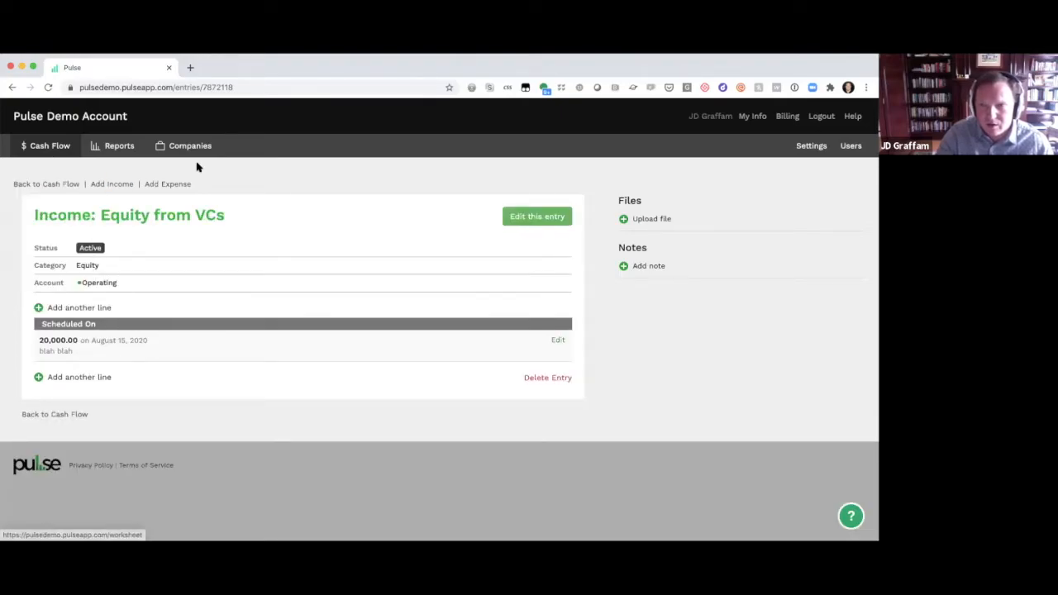
mouse_move(49, 161)
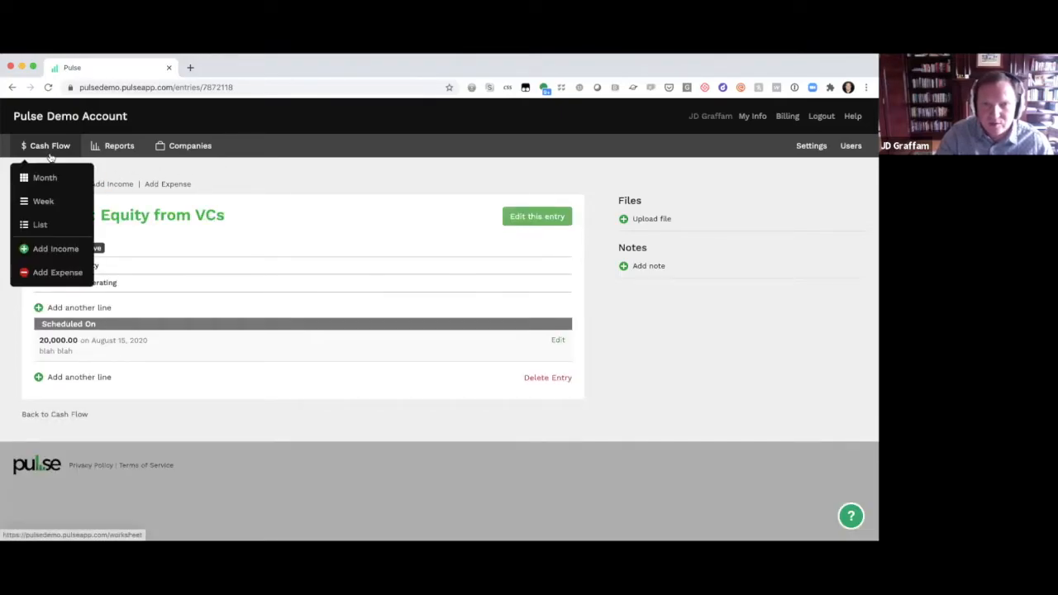
Start a new expense entry titled "Equity from VCs".
click(47, 272)
click(55, 256)
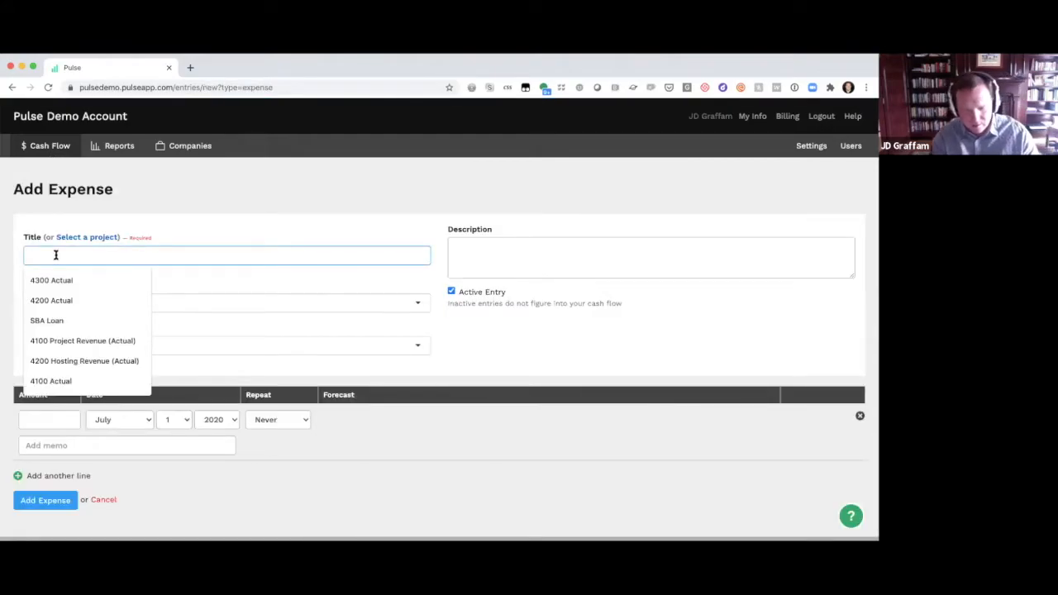
text(Equi)
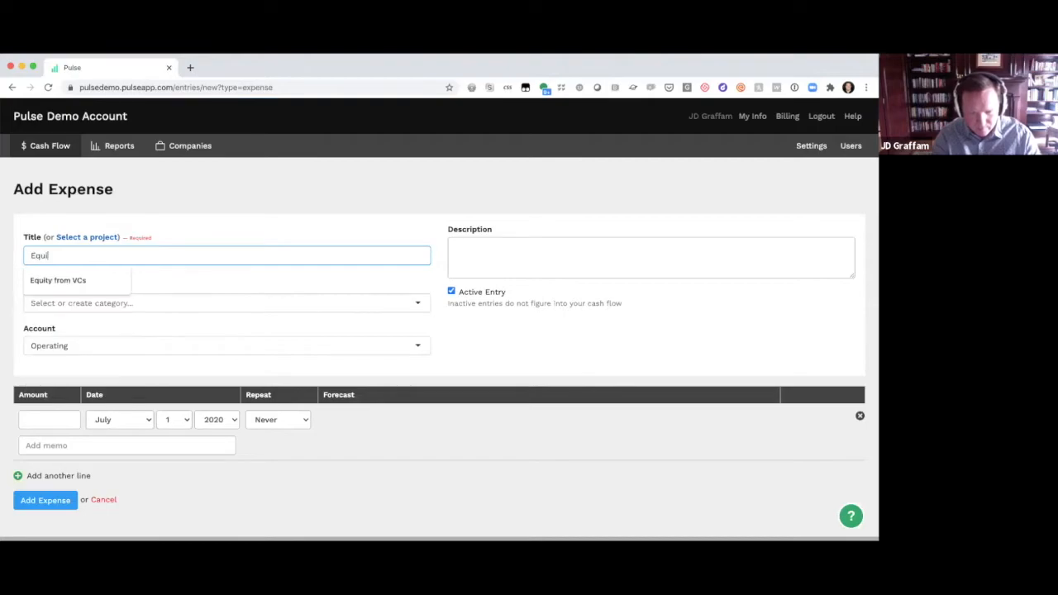
click(54, 280)
Create and assign the category Operating Capital for the expense, and set its account to Convertible Note.
click(58, 302)
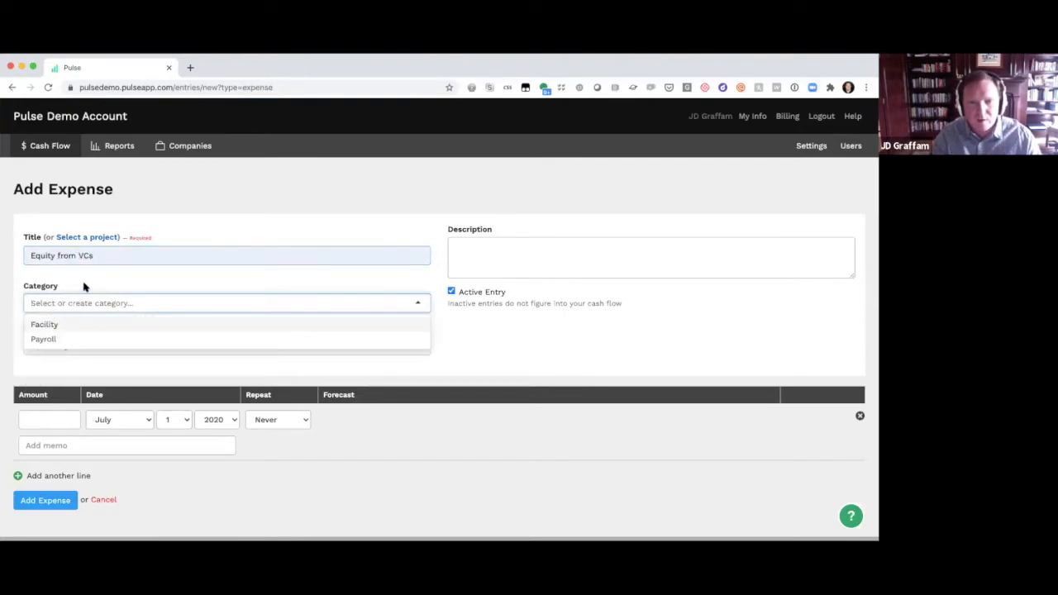
click(59, 289)
click(49, 302)
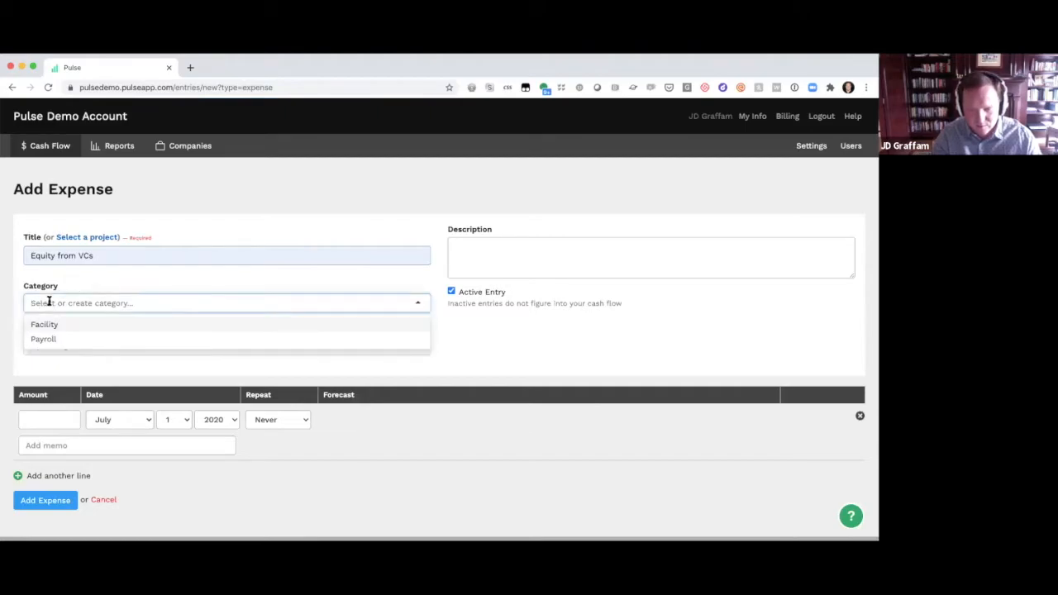
text(Operating Capital)
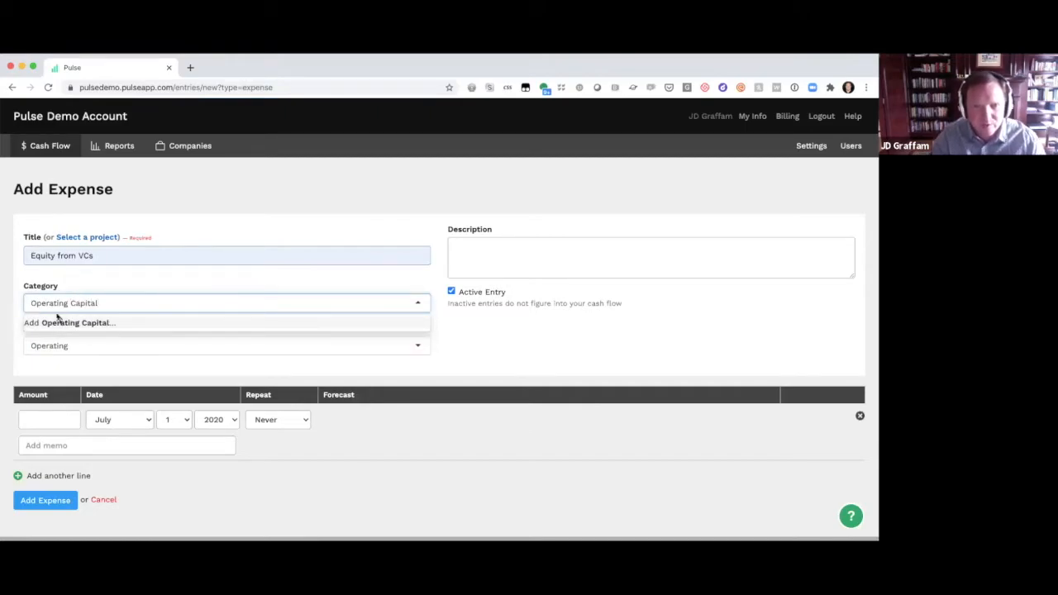
click(58, 322)
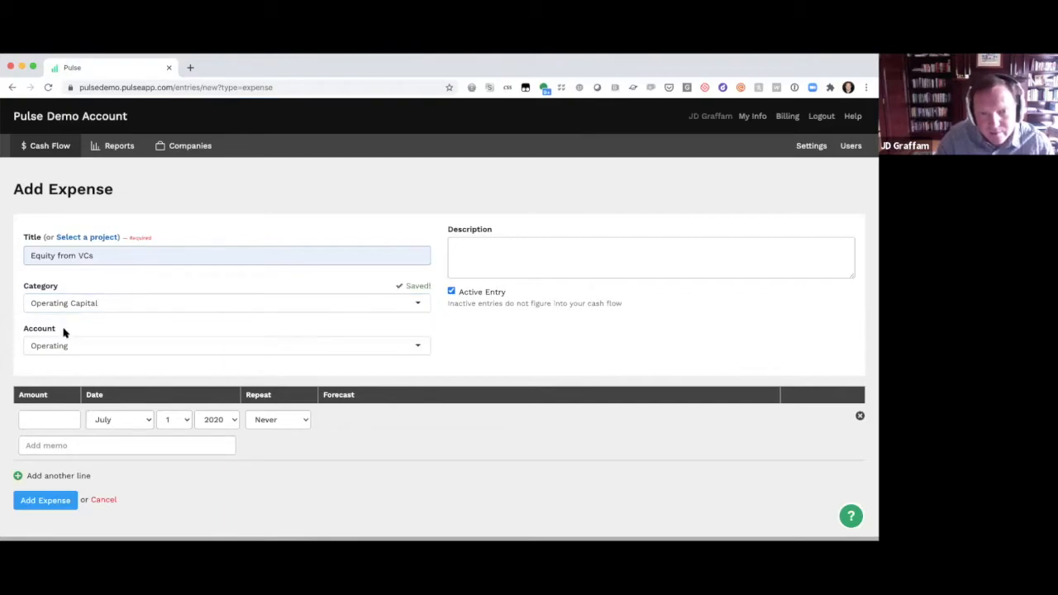
click(65, 347)
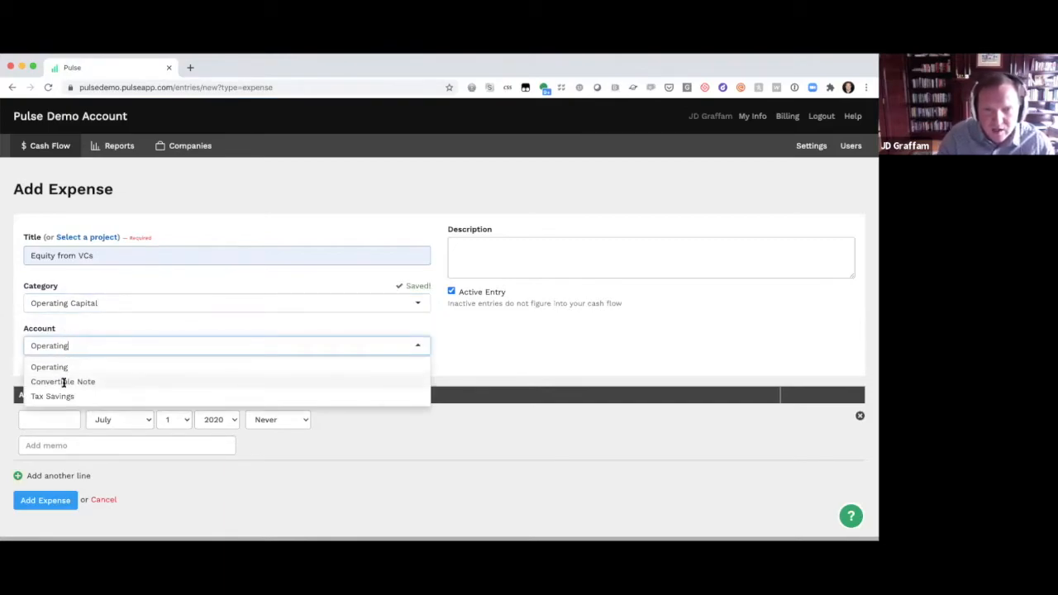
click(62, 382)
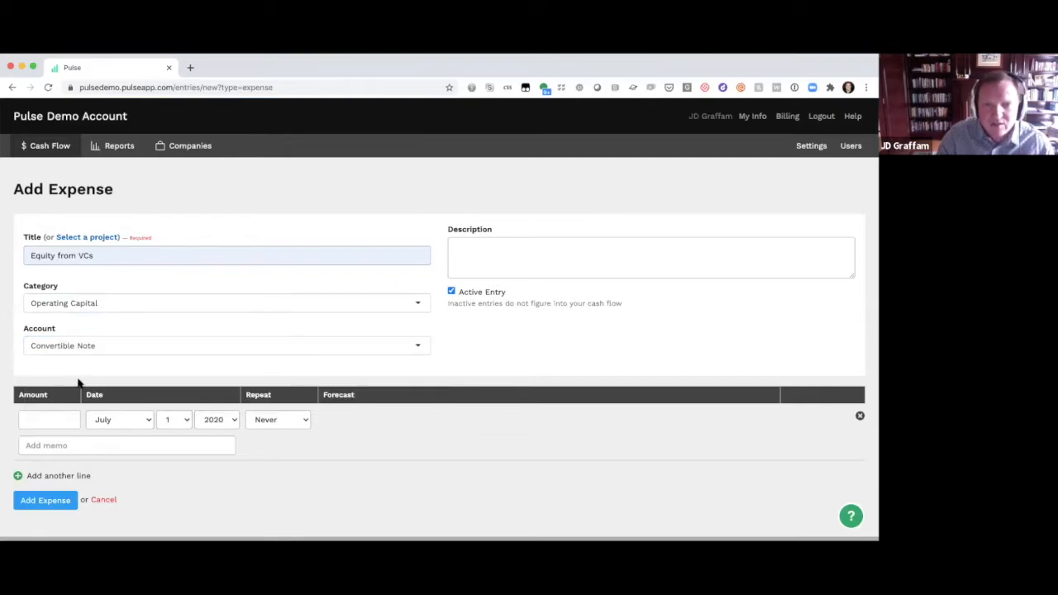
Set the expense amount to 20000 and its date to August 15, 2020.
click(42, 422)
text(20000)
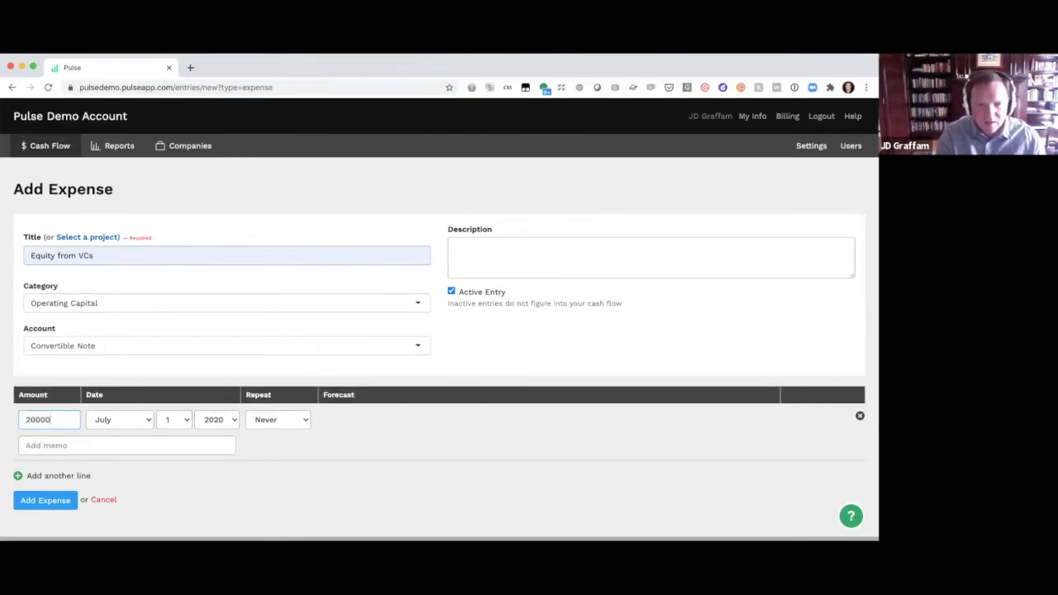
click(123, 421)
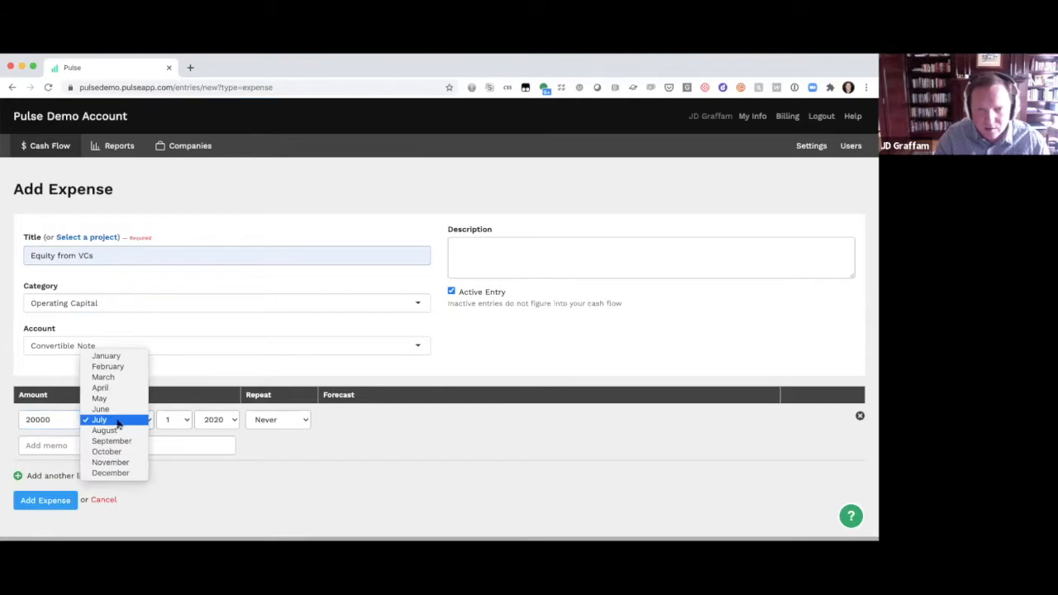
click(118, 430)
click(174, 420)
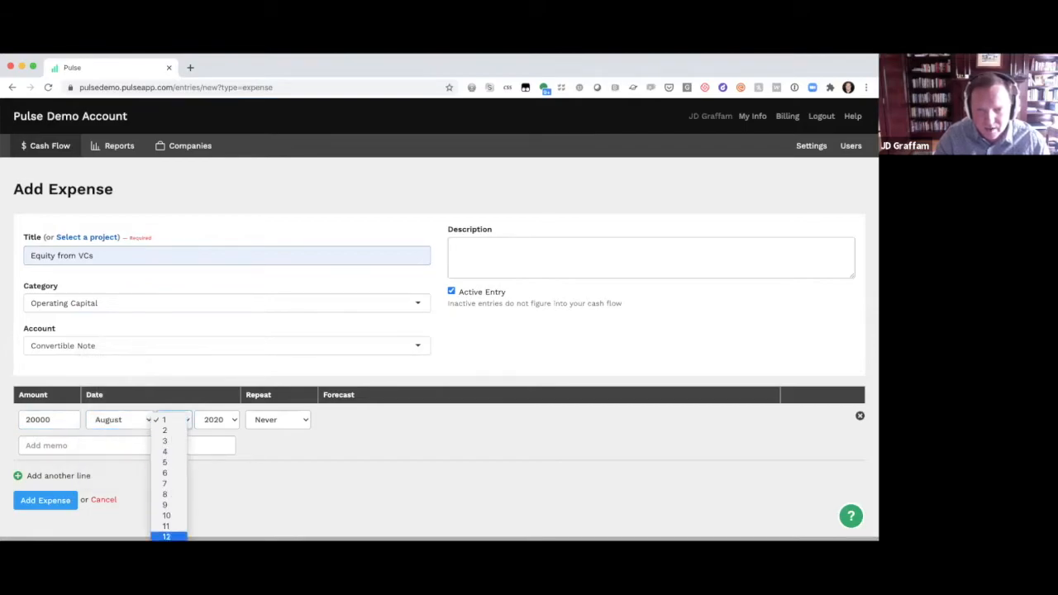
text(15)
key(Return)
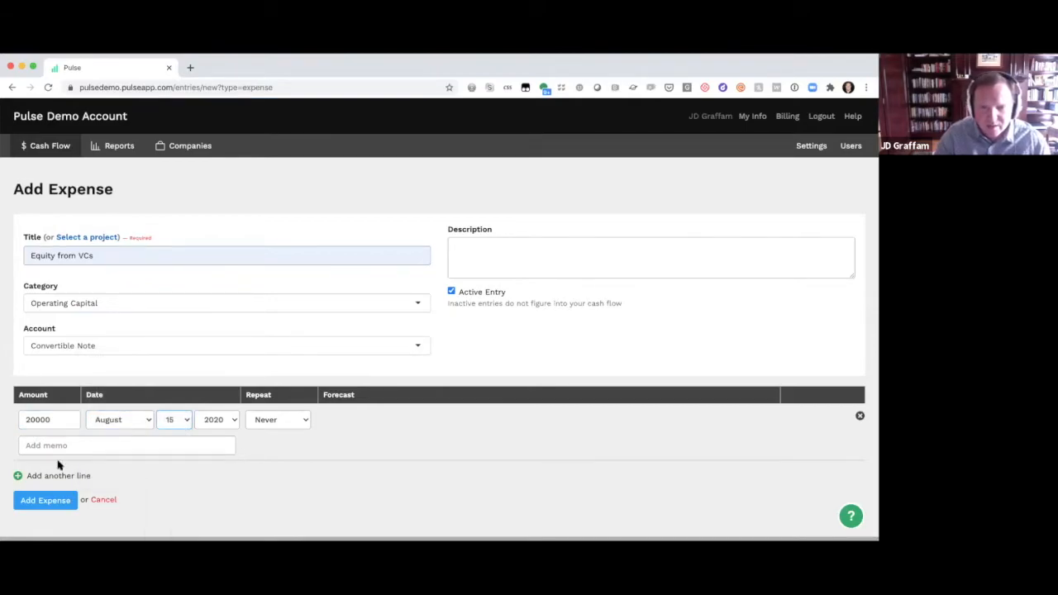
Enter the memo "Matches to 20k equity in operating", correcting its misspelled first word, and save the expense entry.
click(58, 445)
text(M)
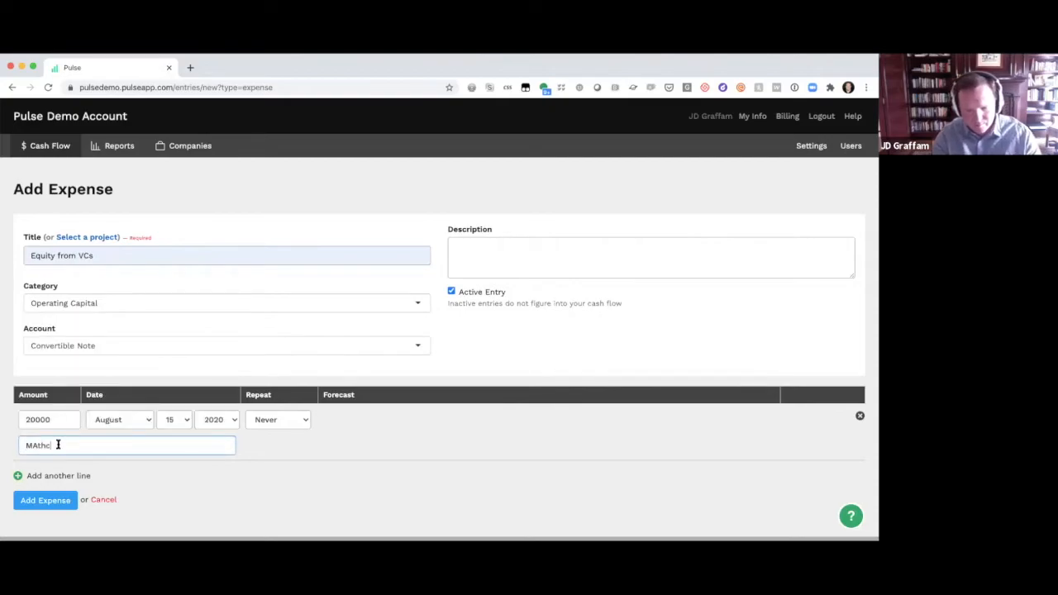
text(athces to 20k equity in operating)
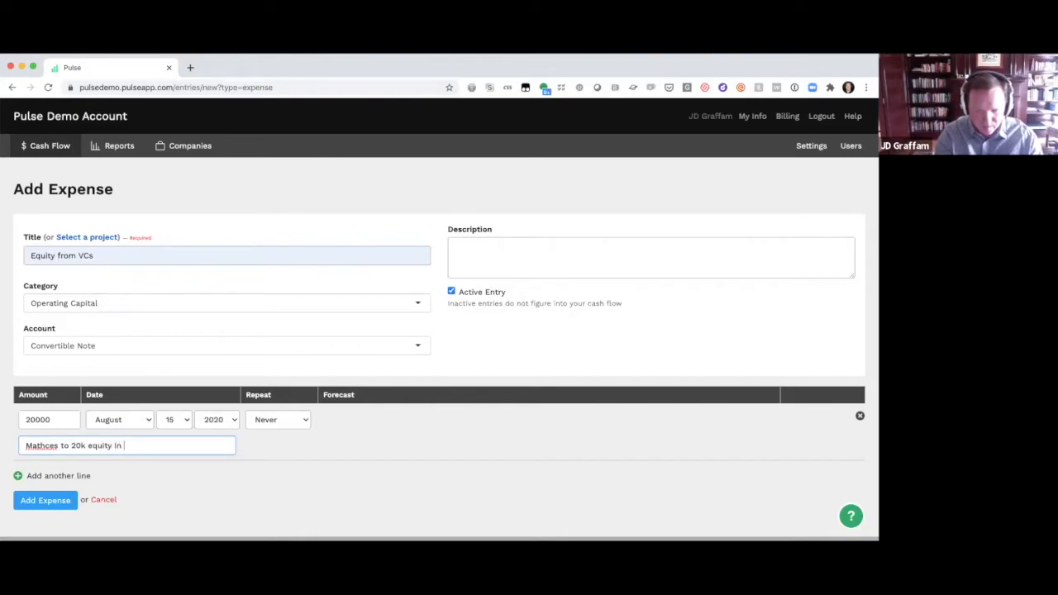
right_click(56, 447)
click(66, 451)
click(65, 494)
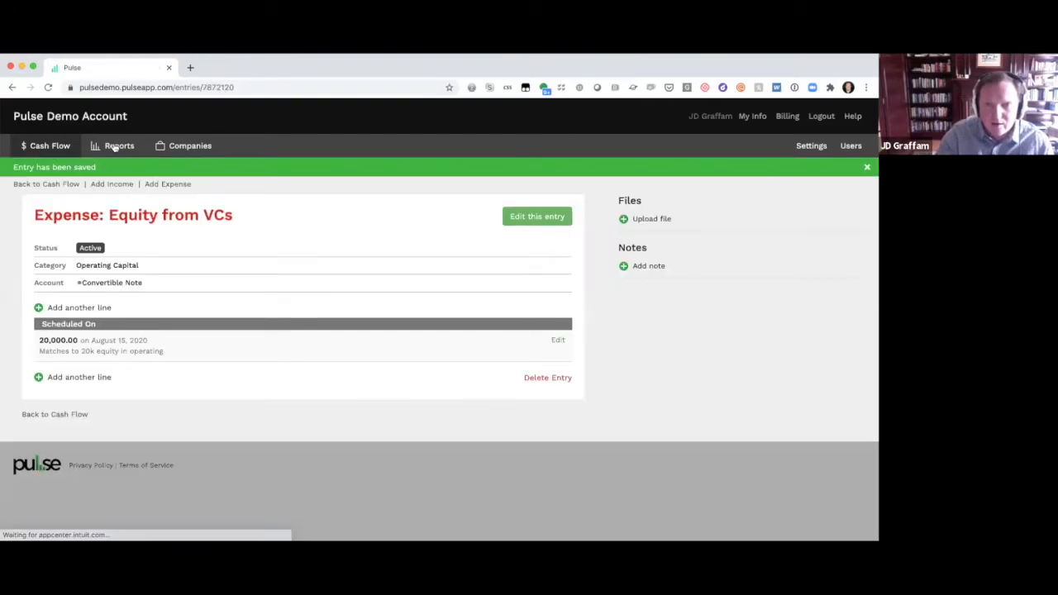
Open the Income & Expenses report to examine Convertible Note's cash on hand, and switch it to show only the Operating account.
click(113, 145)
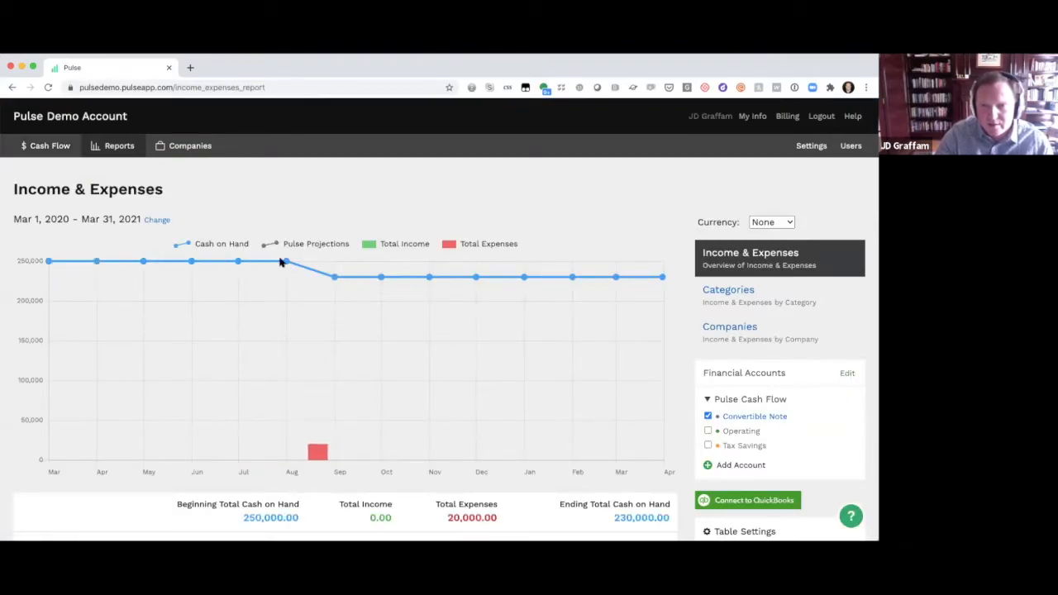
mouse_move(335, 278)
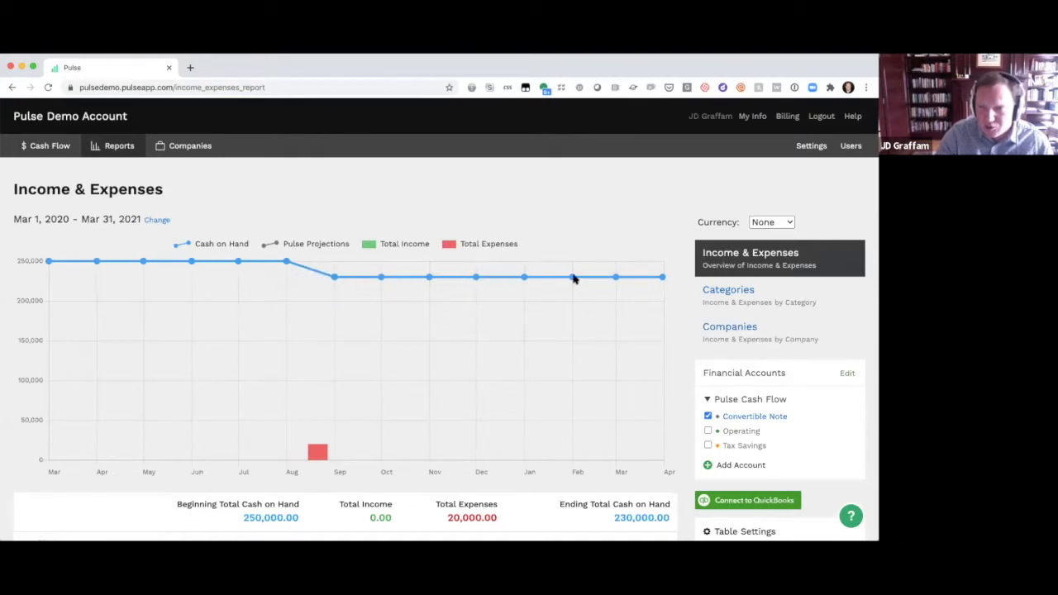
click(708, 416)
click(708, 431)
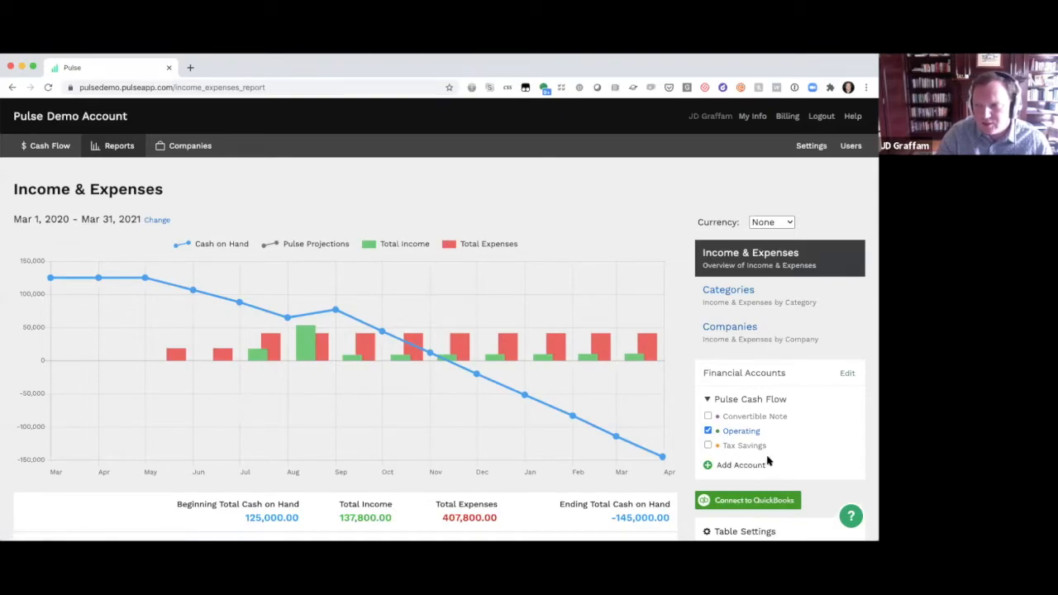
Check the user permission levels on the Users page, and return to the report to review the Operating account's monthly totals.
click(846, 148)
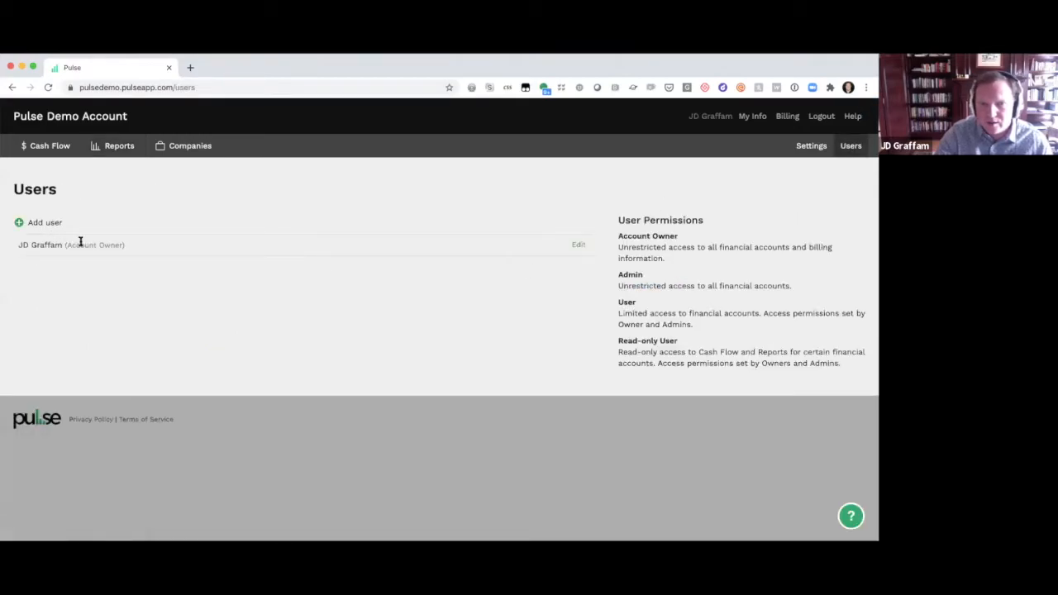
click(11, 87)
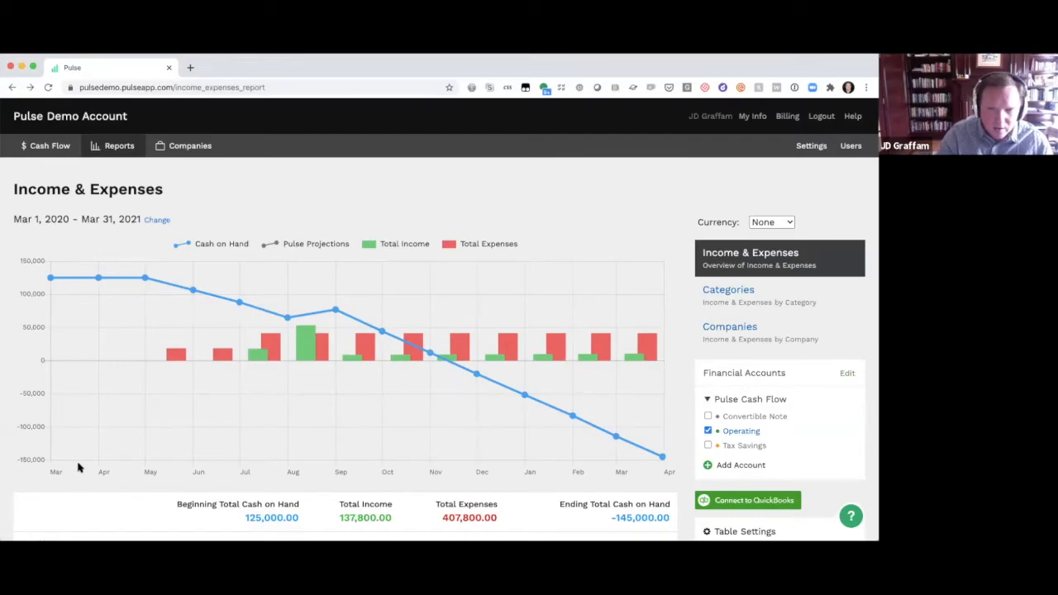
scroll(80, 468, down, 6)
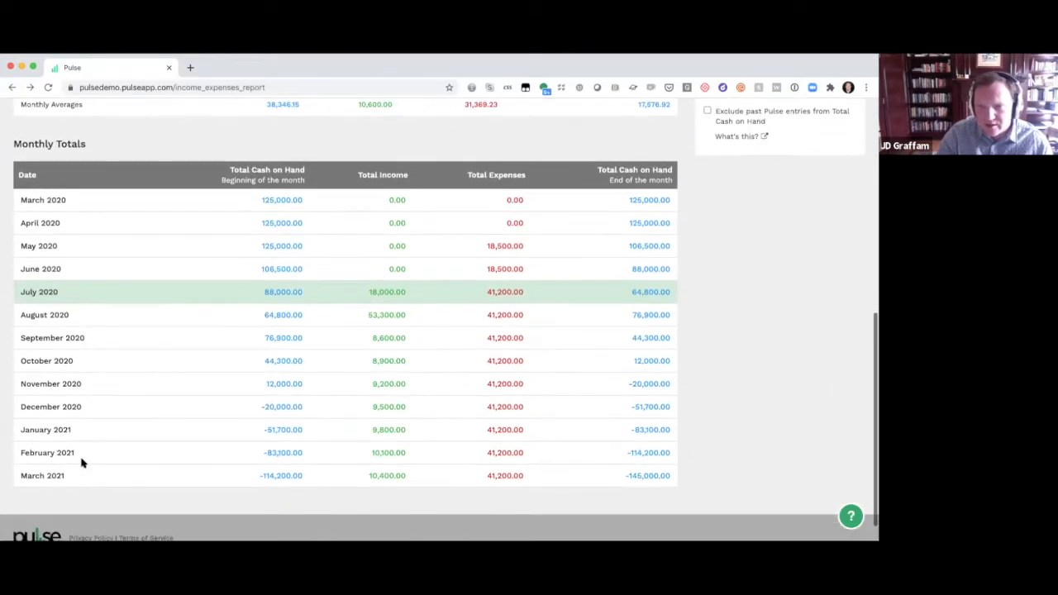
scroll(81, 461, up, 10)
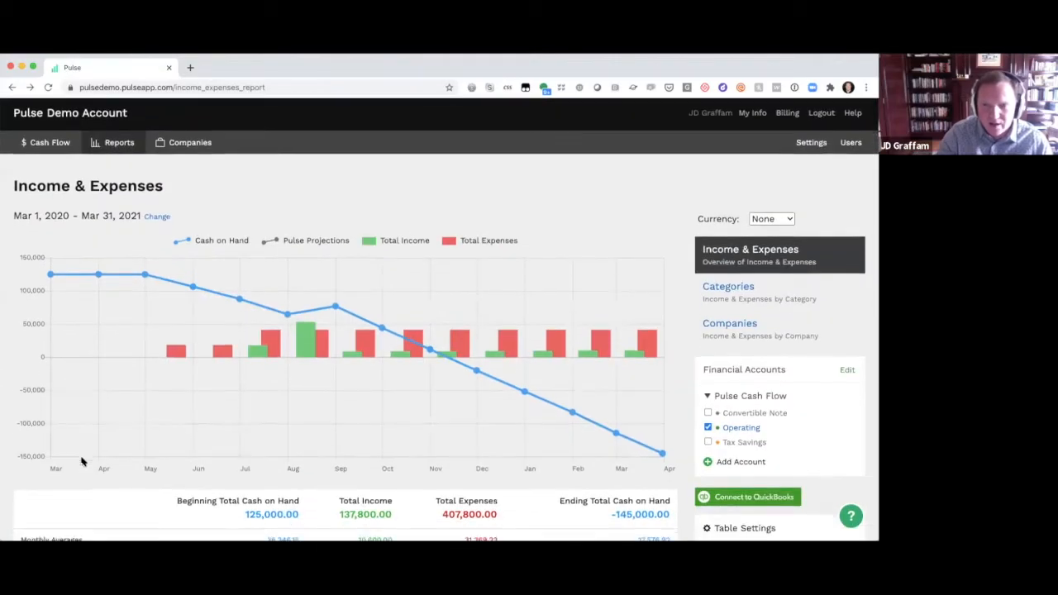
scroll(81, 461, down, 5)
scroll(81, 461, up, 5)
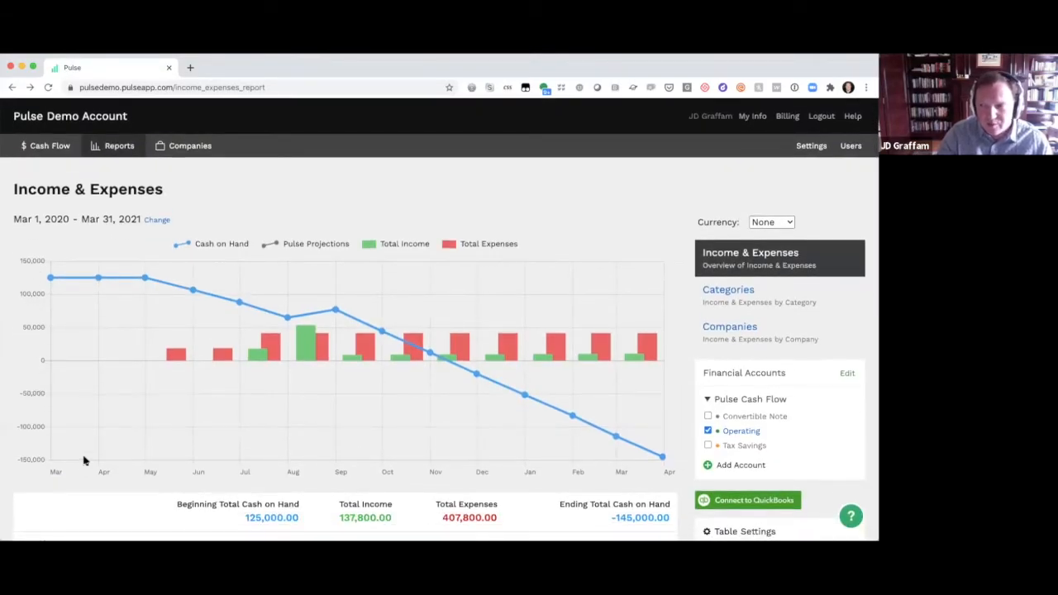
In the account's currency conversion settings, set the default Cash on Hand currency to USD and save.
click(820, 146)
click(670, 253)
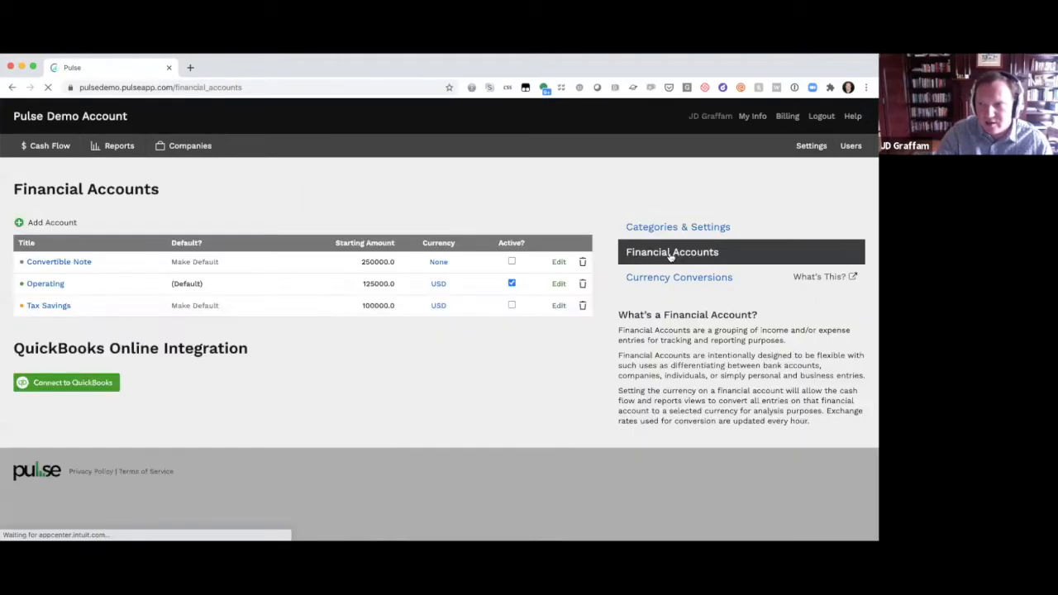
click(628, 282)
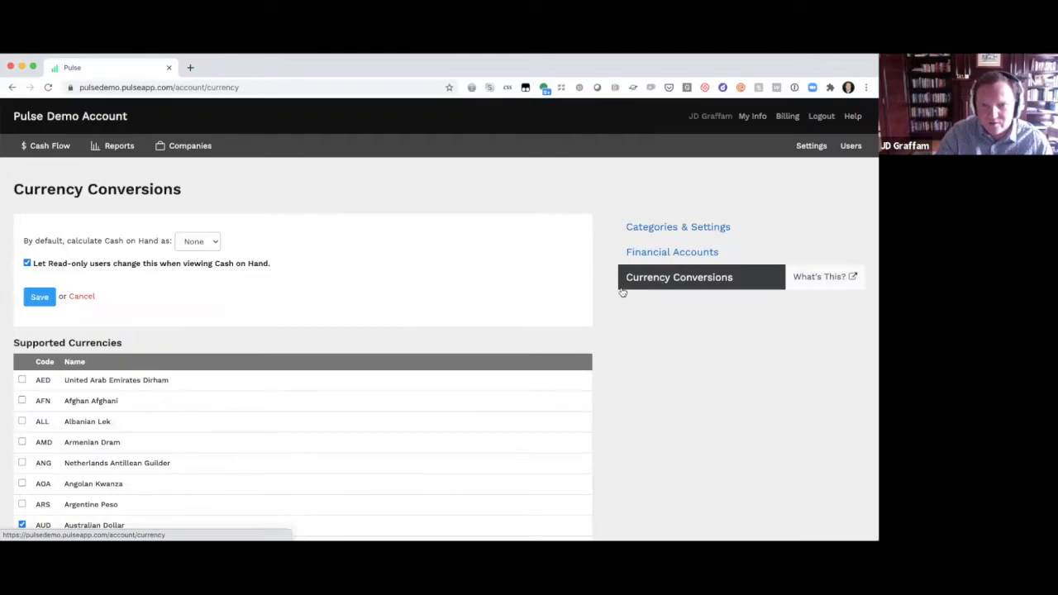
scroll(113, 283, down, 1)
scroll(71, 263, down, 3)
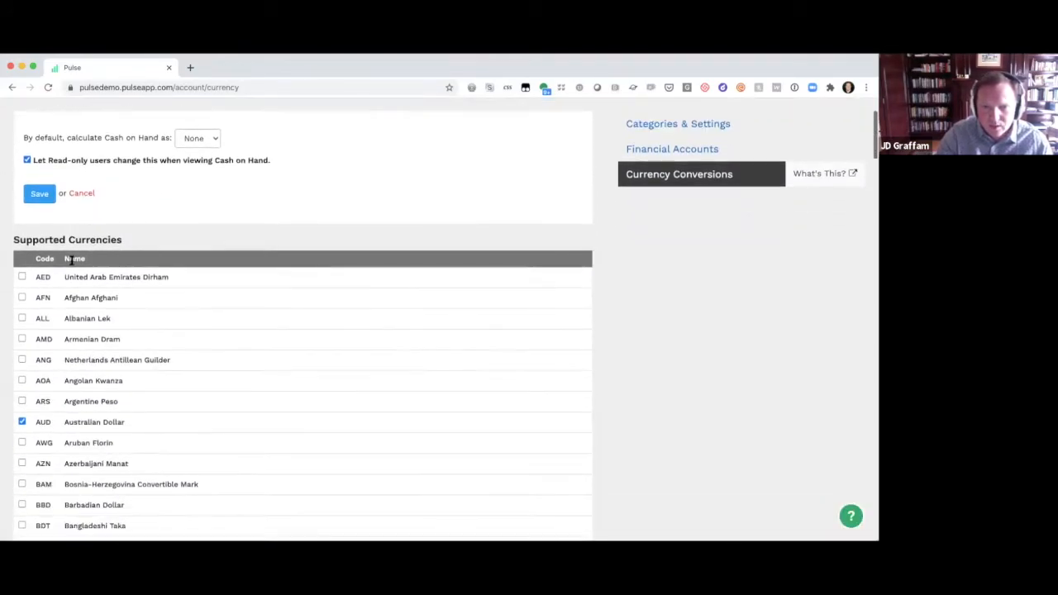
scroll(71, 263, up, 4)
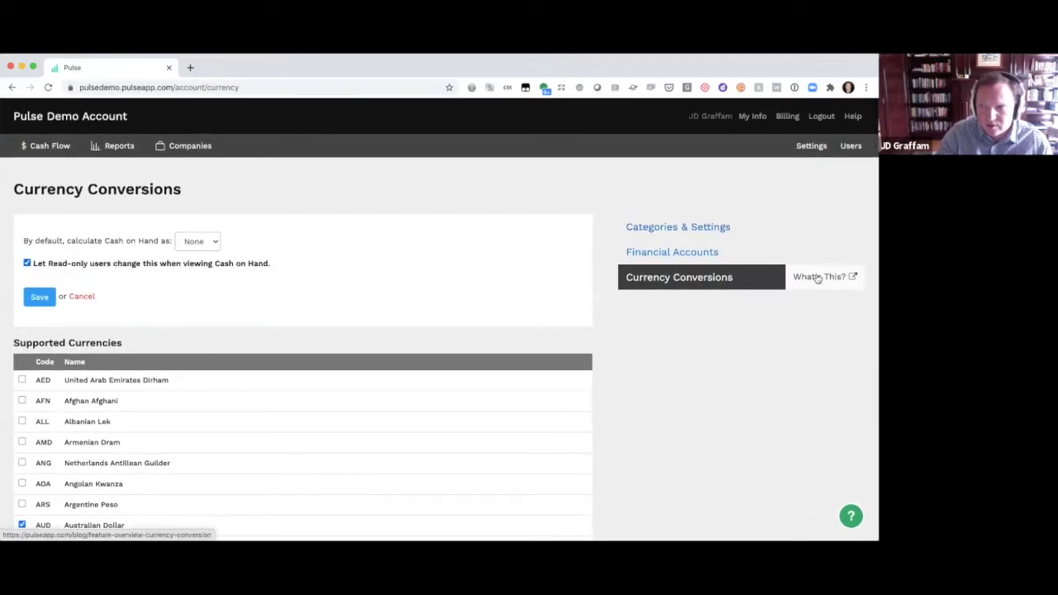
click(203, 242)
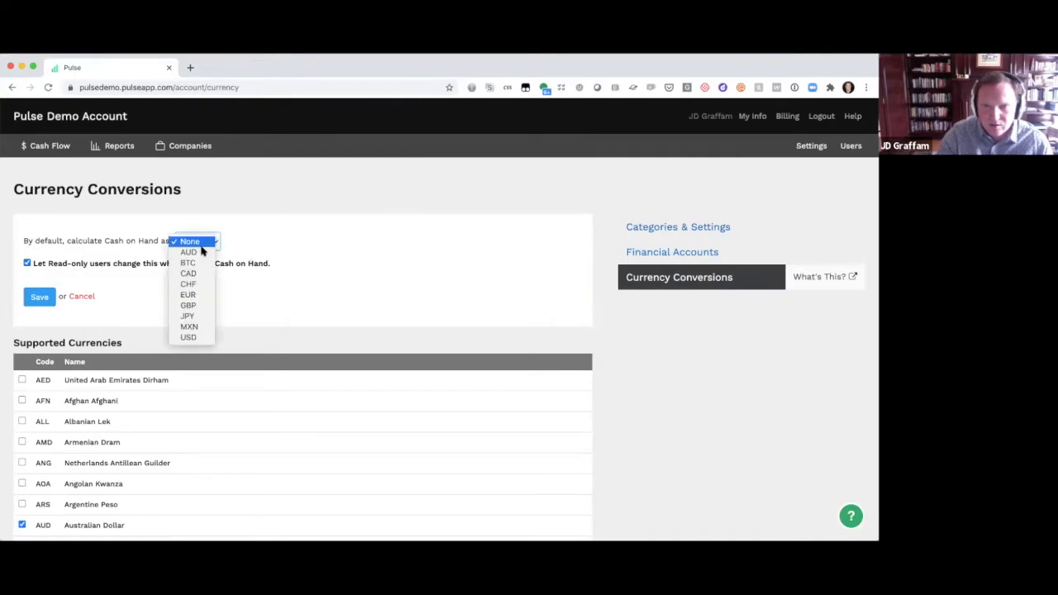
click(198, 337)
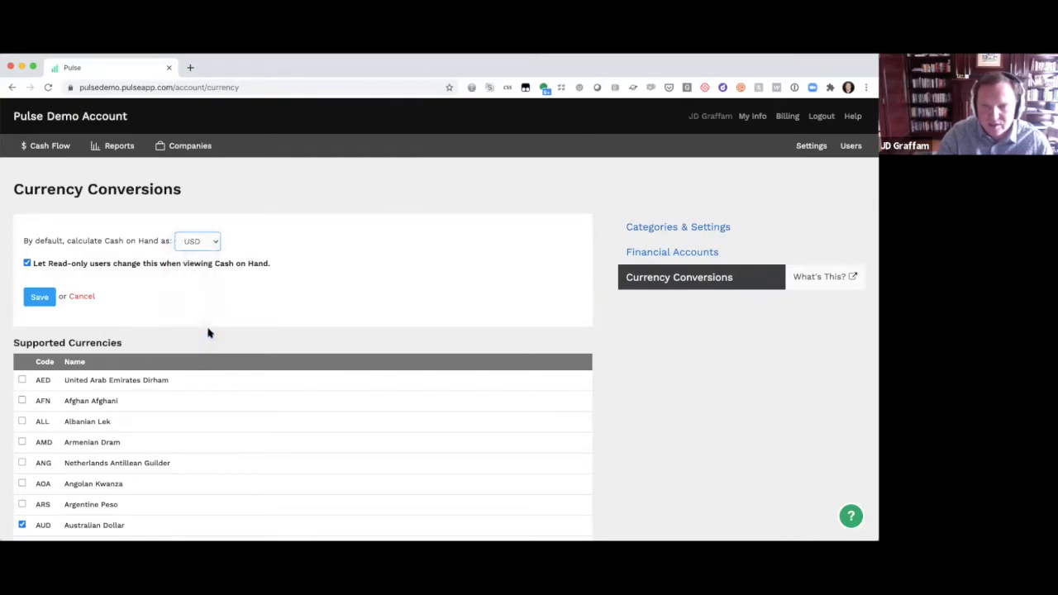
click(40, 299)
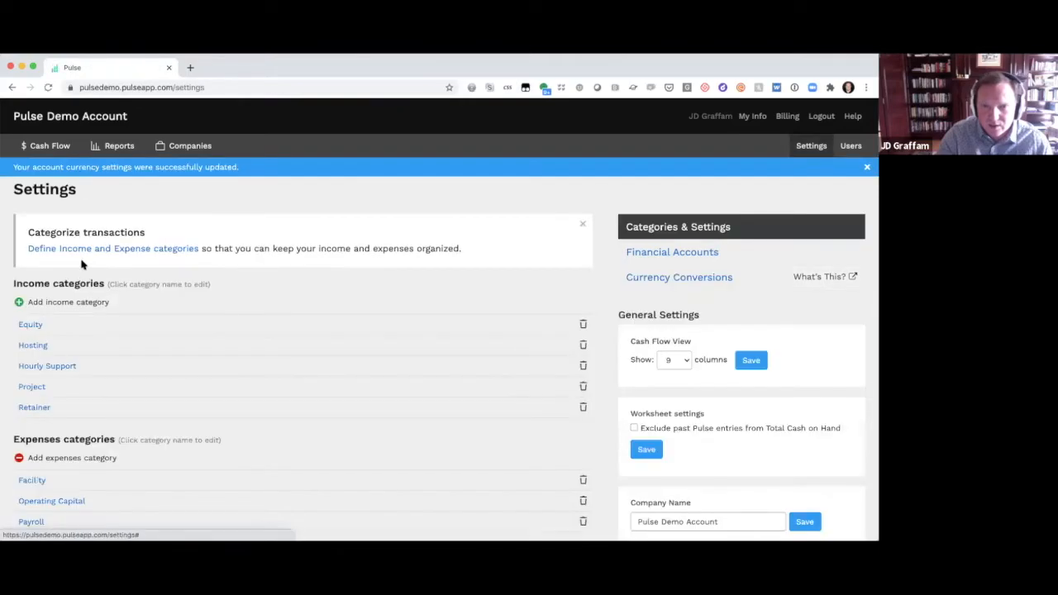
Start a new income entry titled "New Project" and assign it the category Project.
click(48, 145)
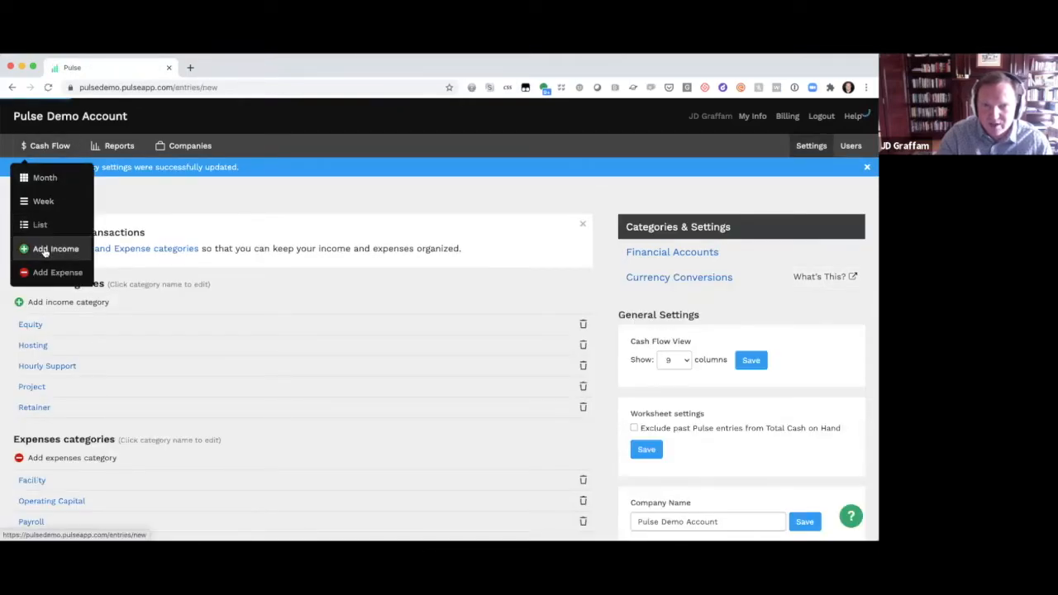
click(33, 247)
click(66, 251)
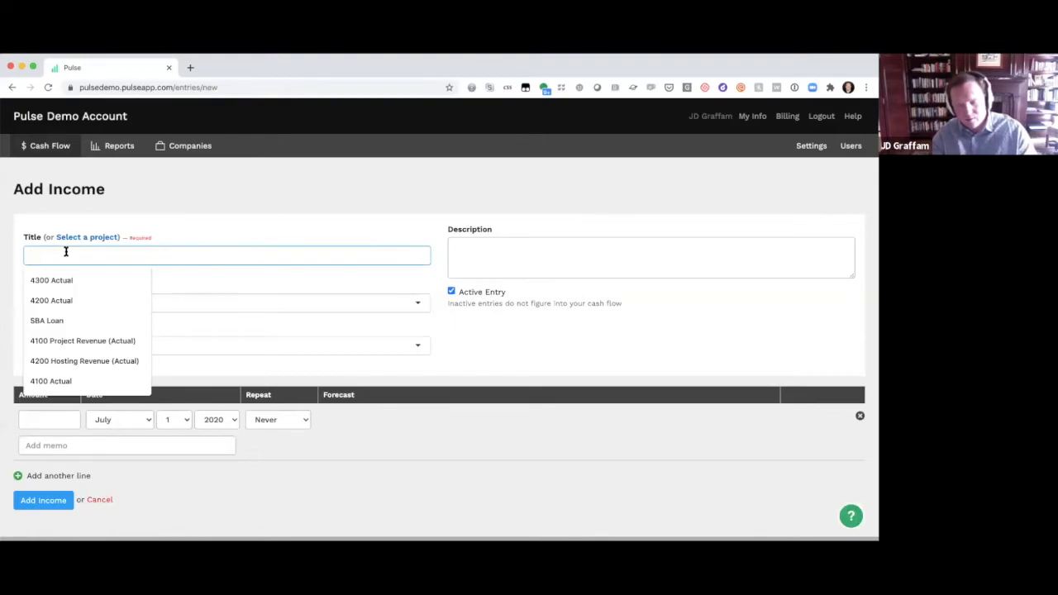
text(New Project I)
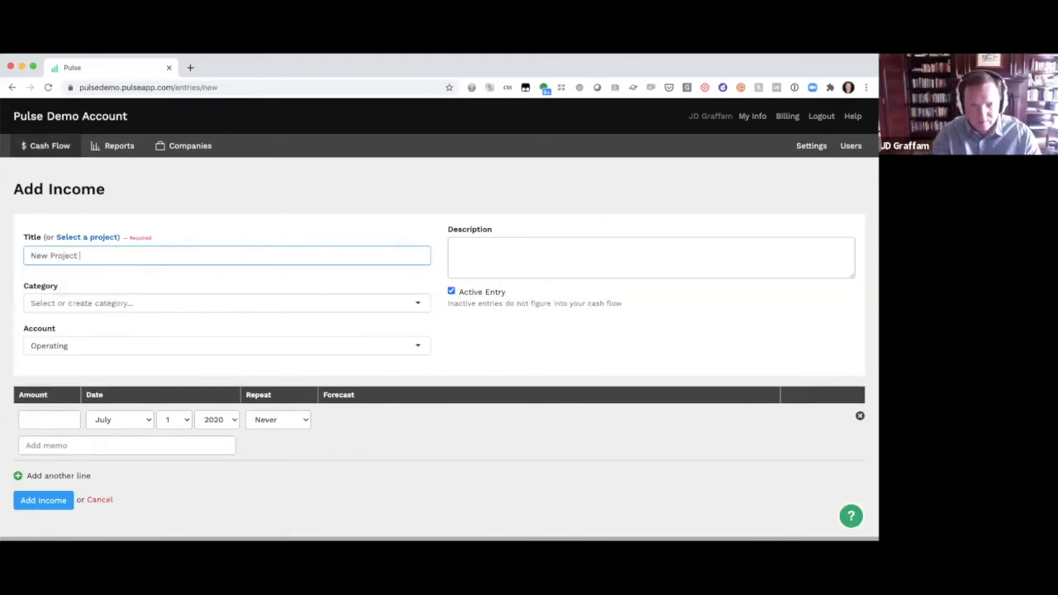
click(63, 296)
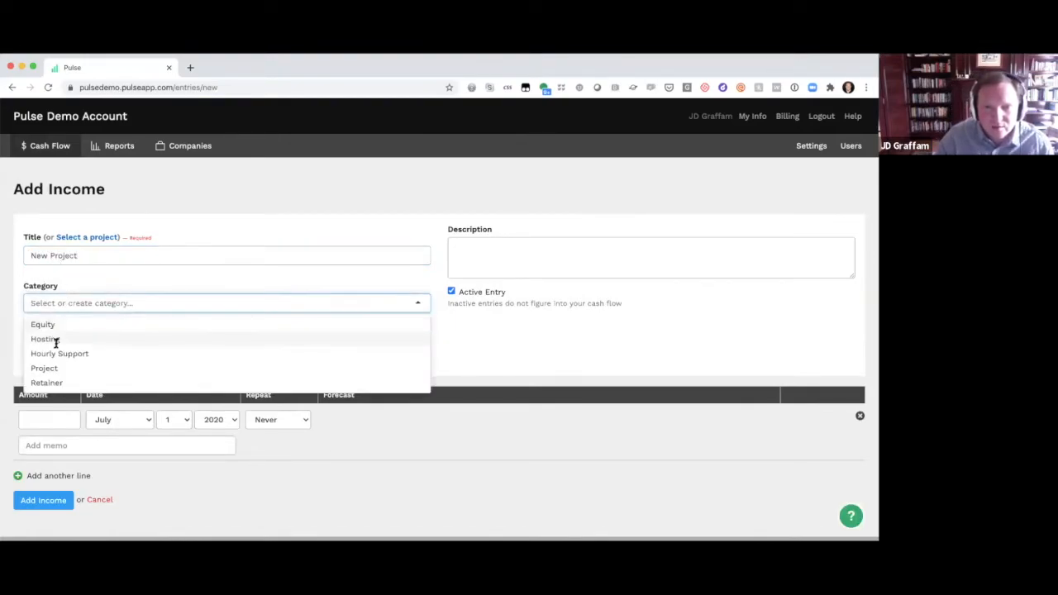
click(53, 369)
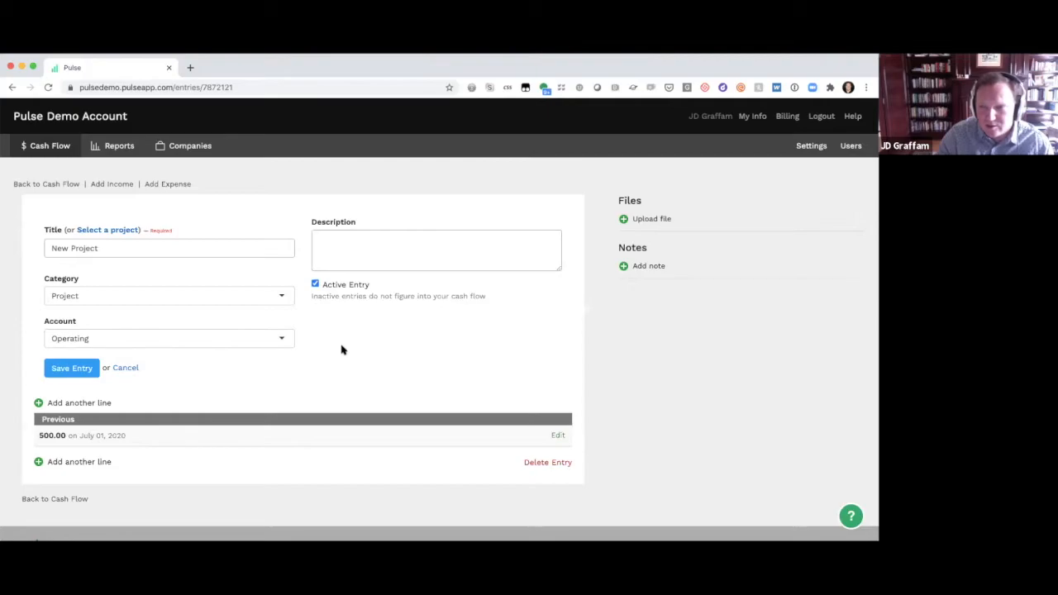
Delete the New Project income entry and return to the monthly Cash Flow view.
click(560, 435)
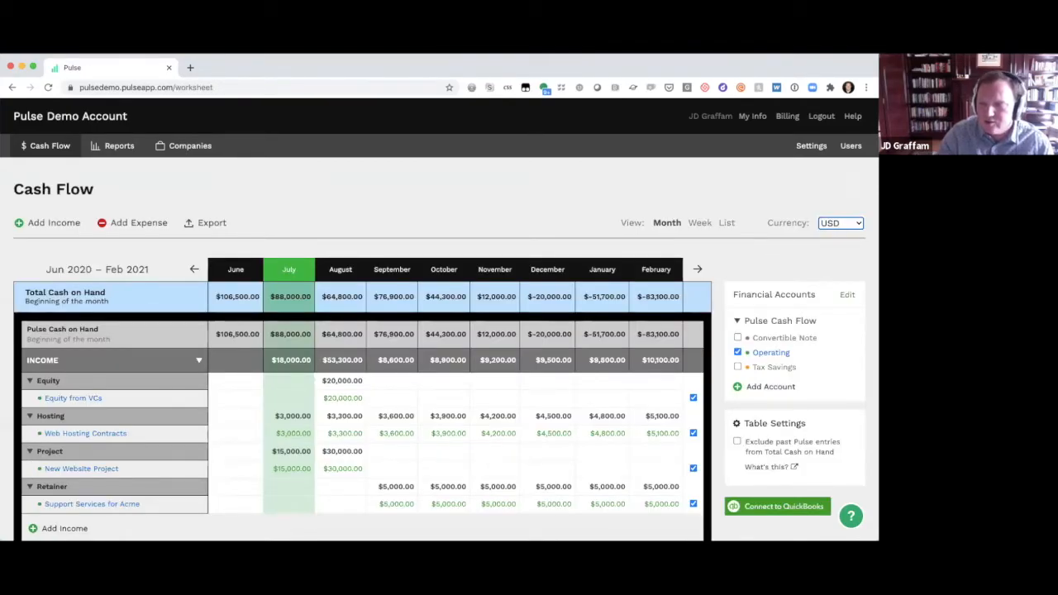
key(super+Tab)
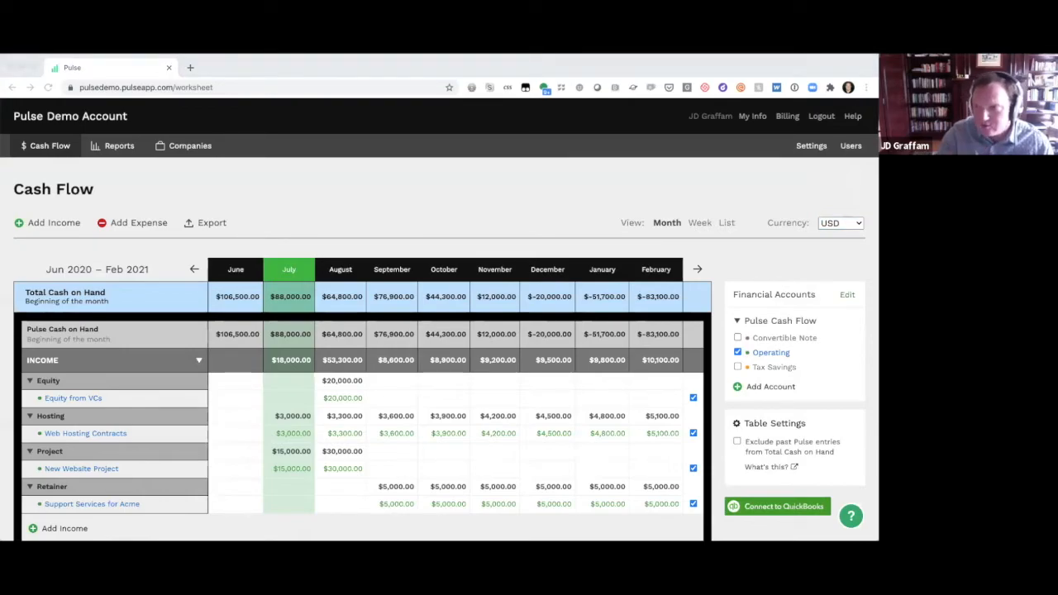
key(super+Tab)
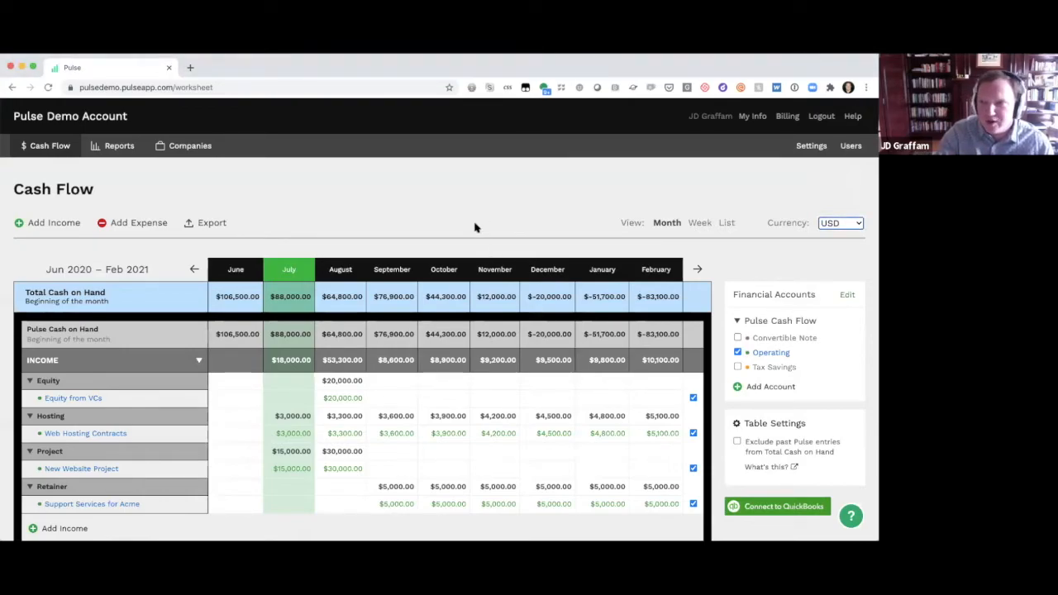
In the financial account settings, start a new account titled "CAD Bank Account".
click(801, 145)
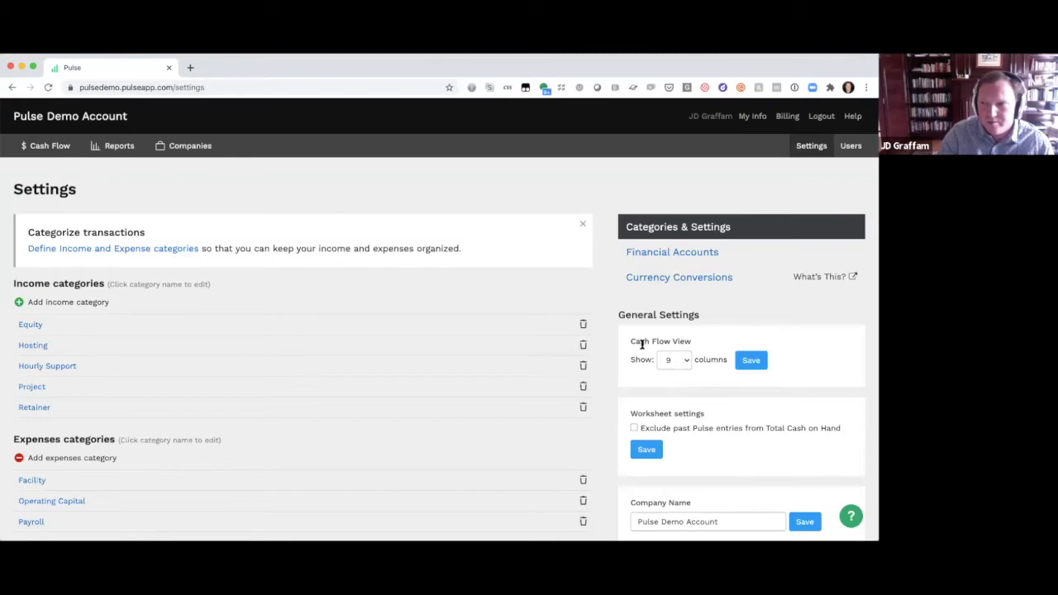
click(670, 252)
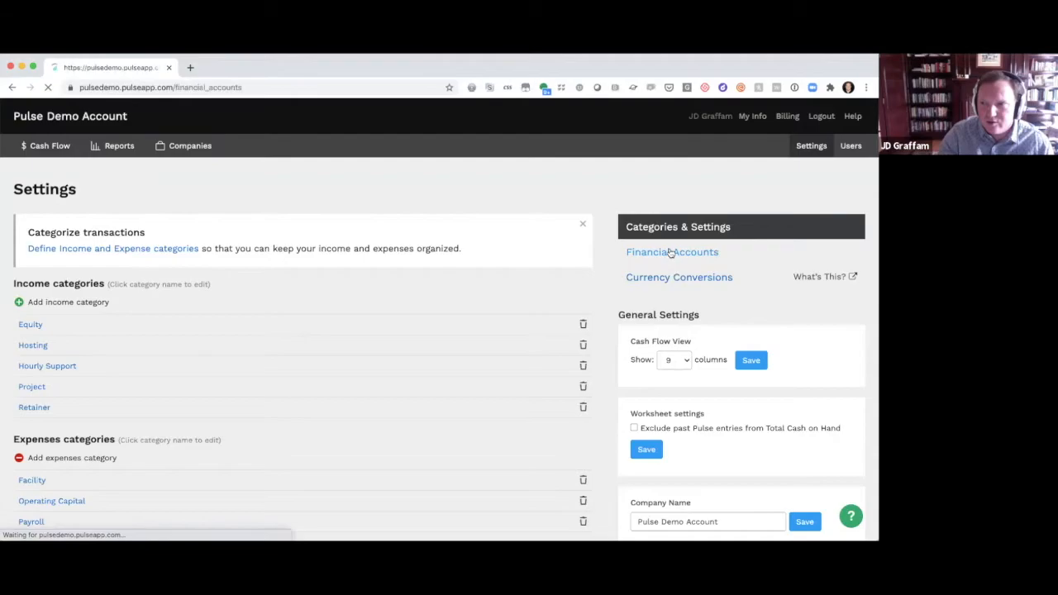
click(52, 222)
click(63, 249)
text(CAD Bank Account)
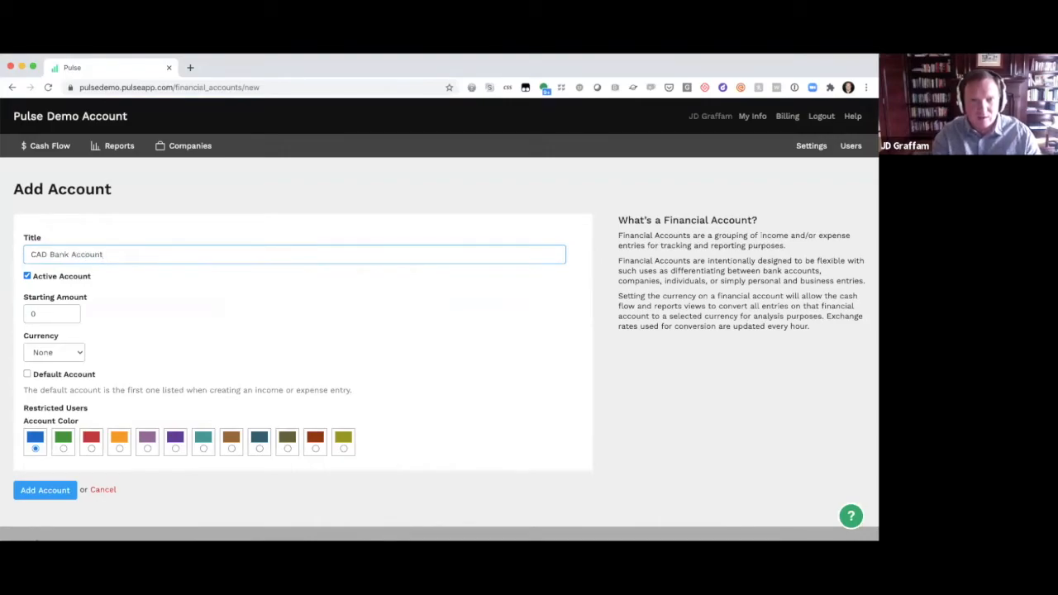
Give the new account a starting amount of 25000, the currency CAD and a brown account color, and add it.
drag(43, 314, 18, 318)
text(25)
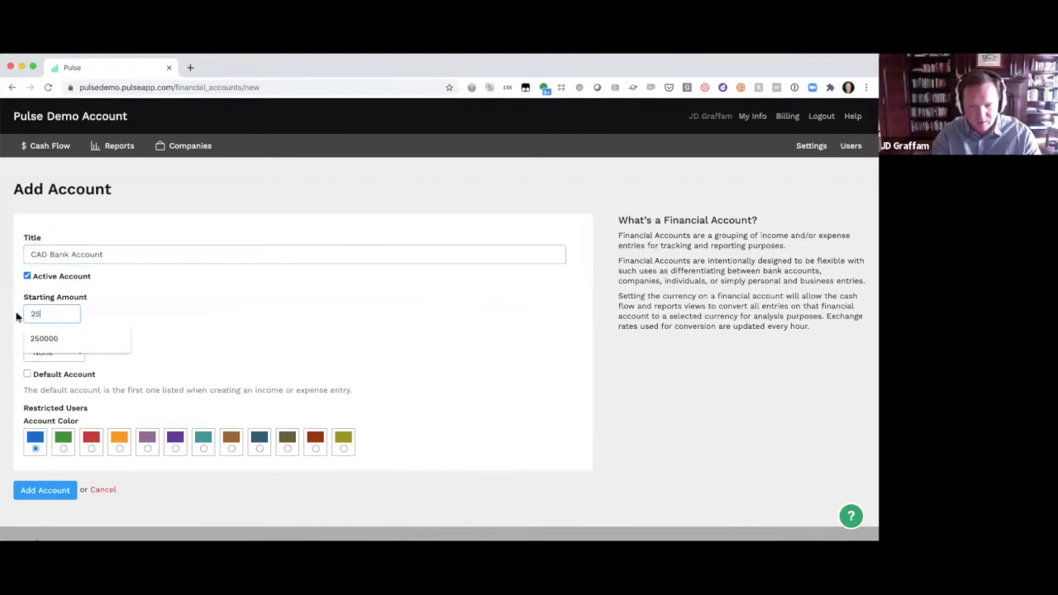
text(000)
click(176, 314)
click(75, 351)
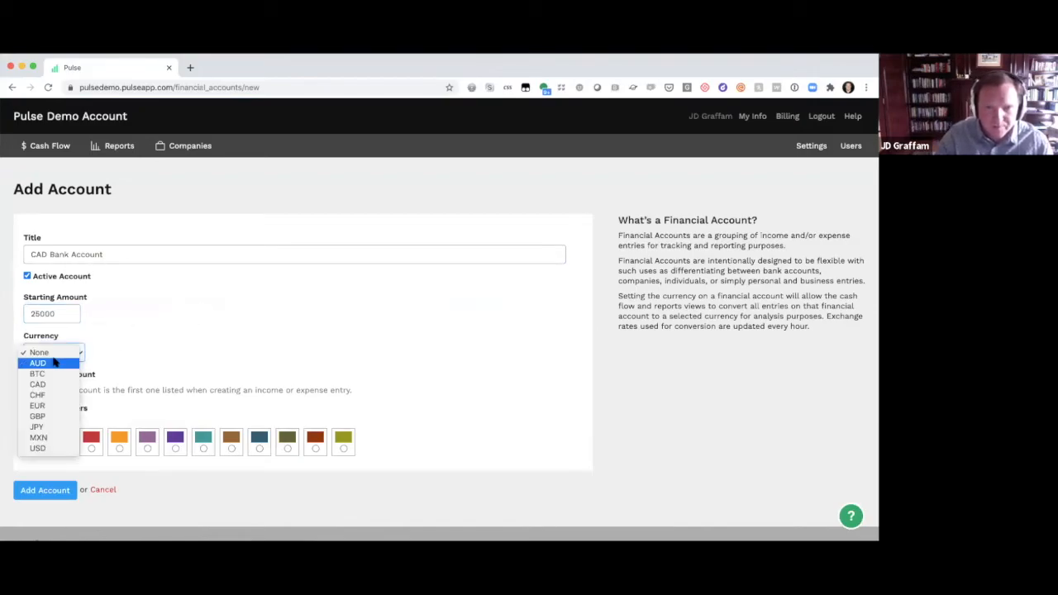
key(Return)
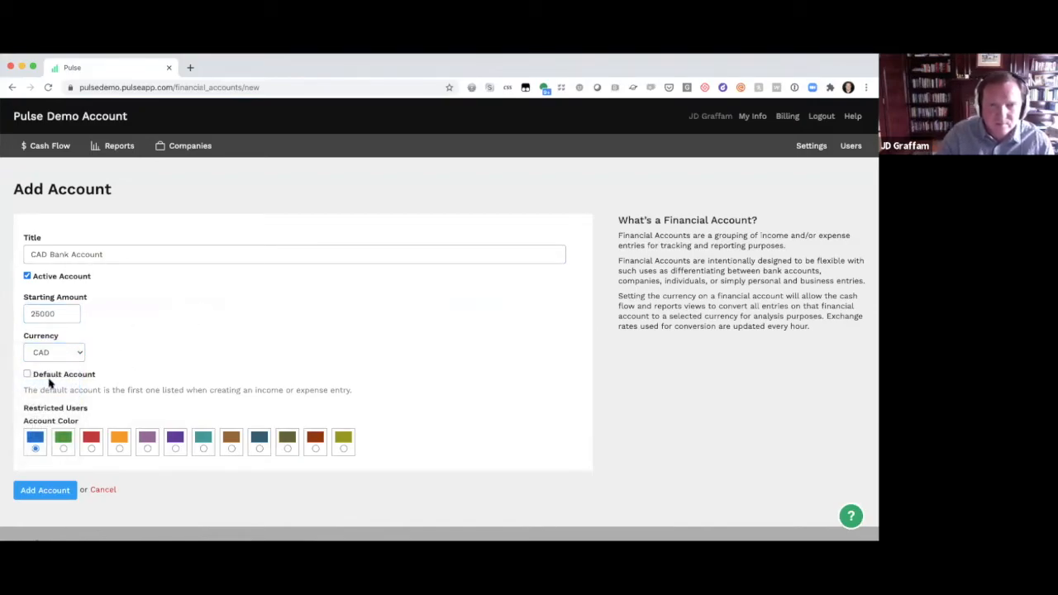
click(232, 449)
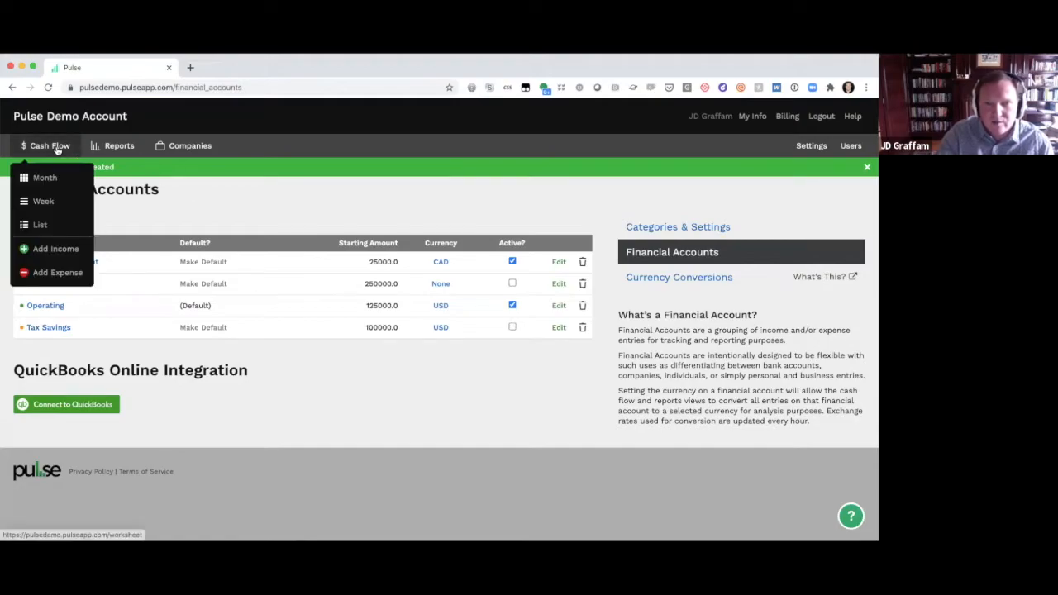
Start another income entry titled "New Project" in the Project category.
mouse_move(55, 149)
click(51, 248)
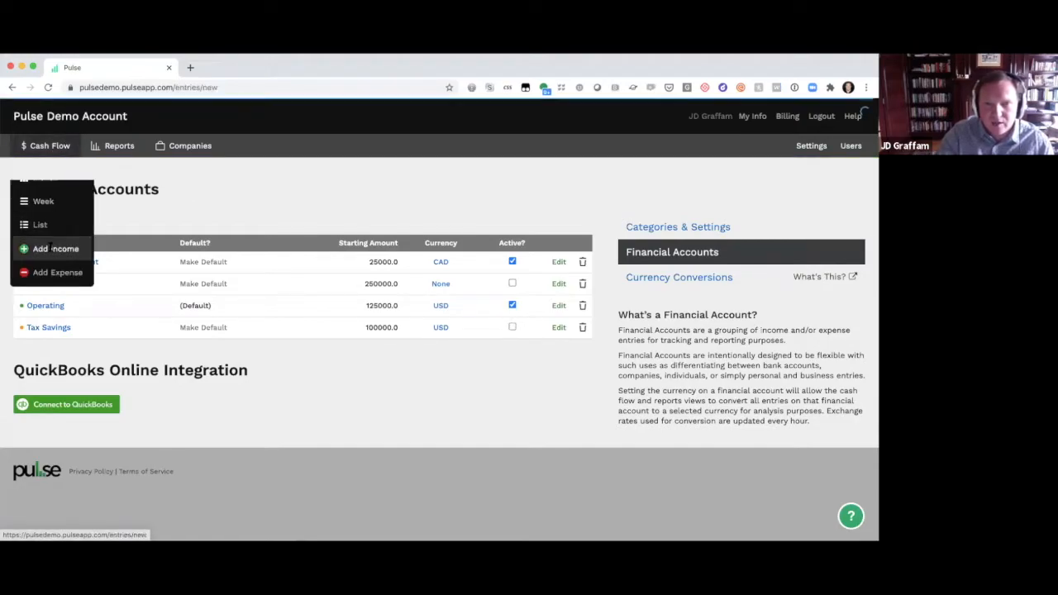
click(63, 258)
text(Ne)
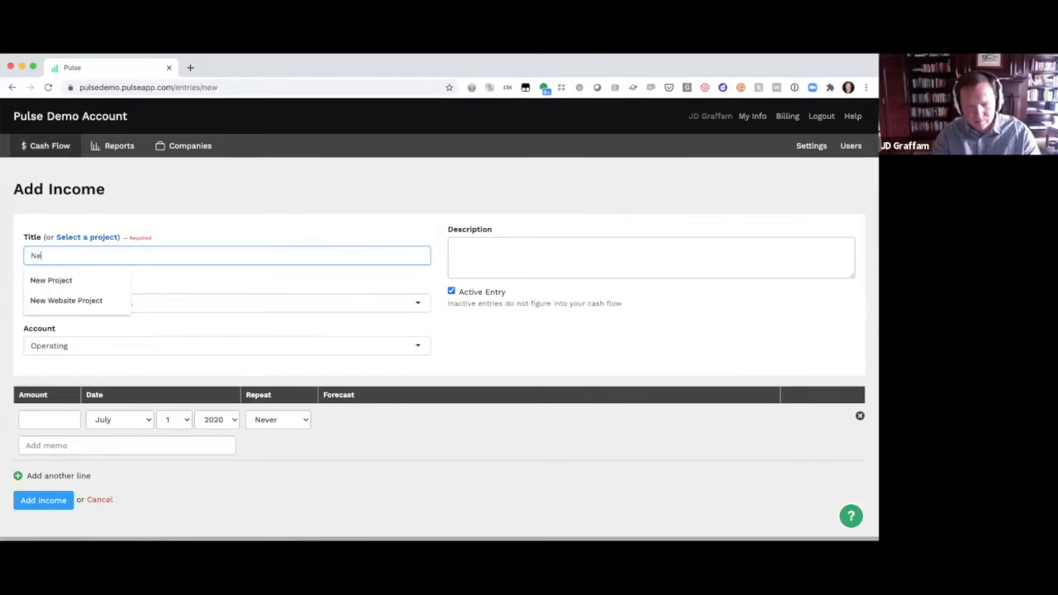
text(w Project)
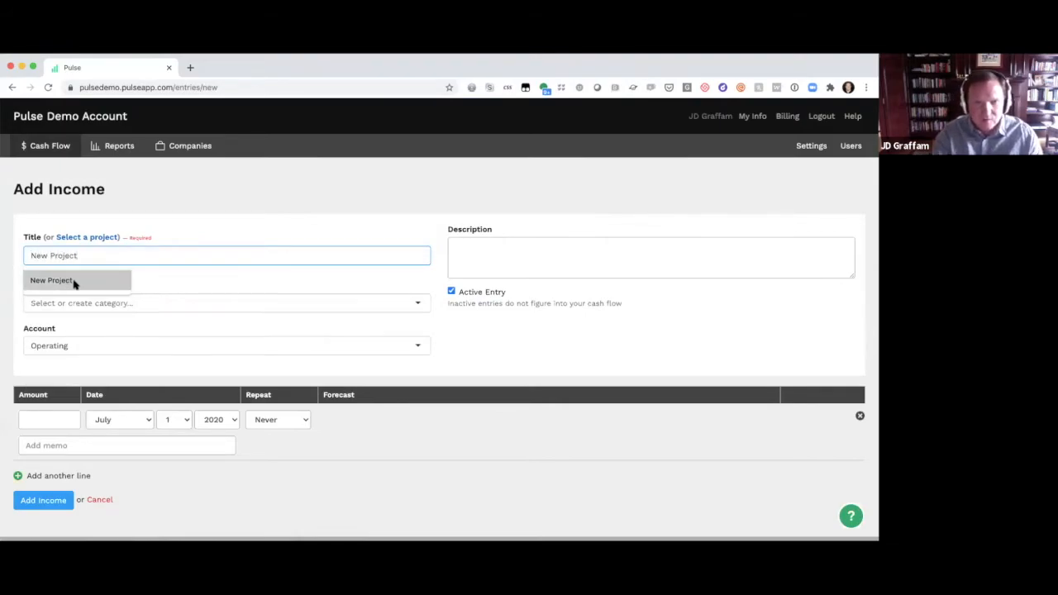
click(168, 281)
click(58, 303)
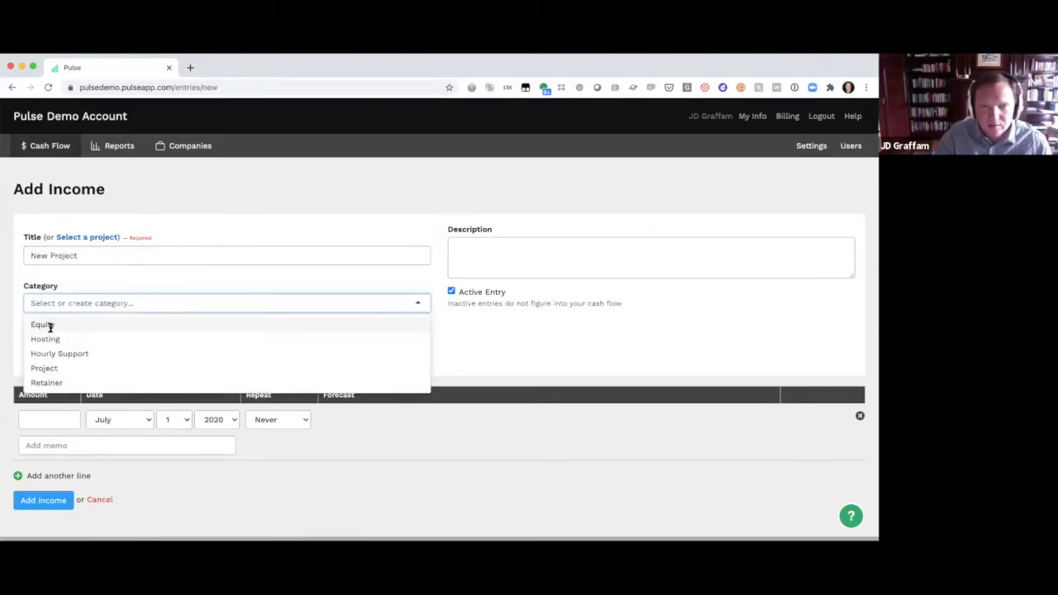
click(50, 369)
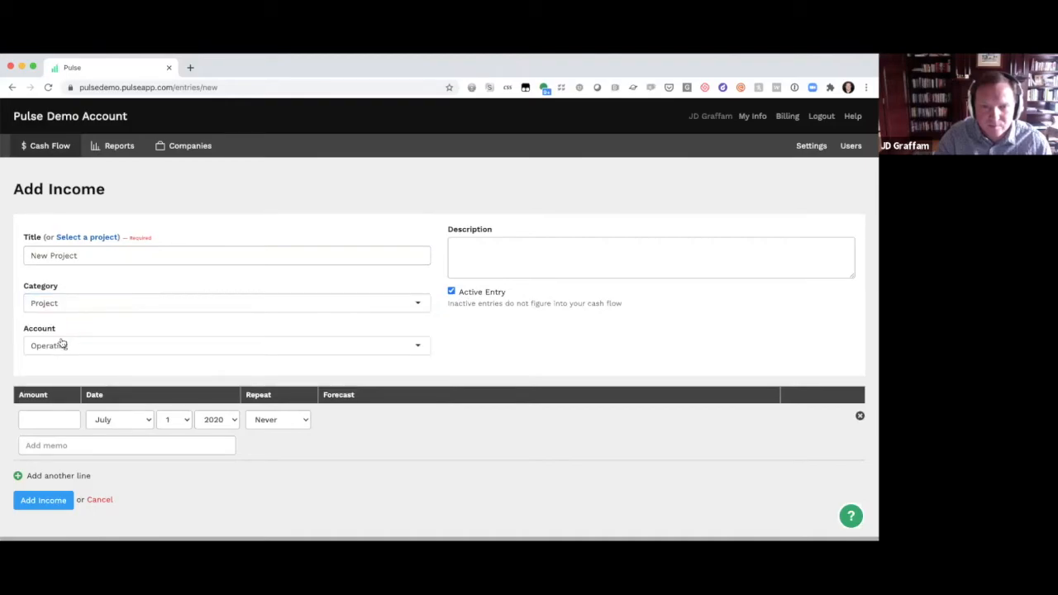
Assign the entry to CAD Bank Account with an amount of 35000 dated August 1, 2020, and save it.
click(61, 345)
click(57, 382)
click(48, 419)
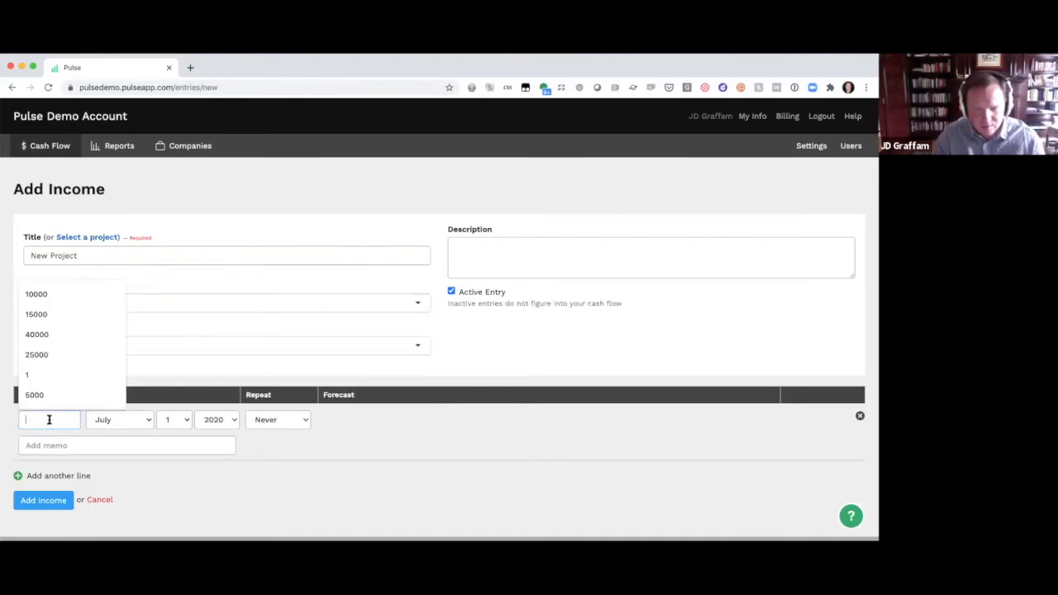
text(35000)
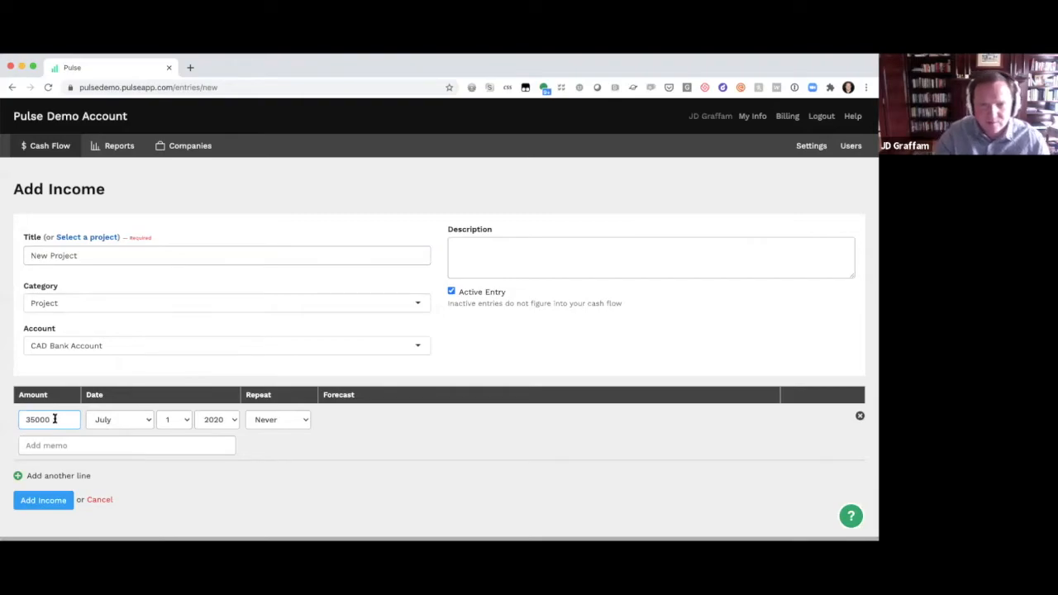
click(137, 419)
click(115, 431)
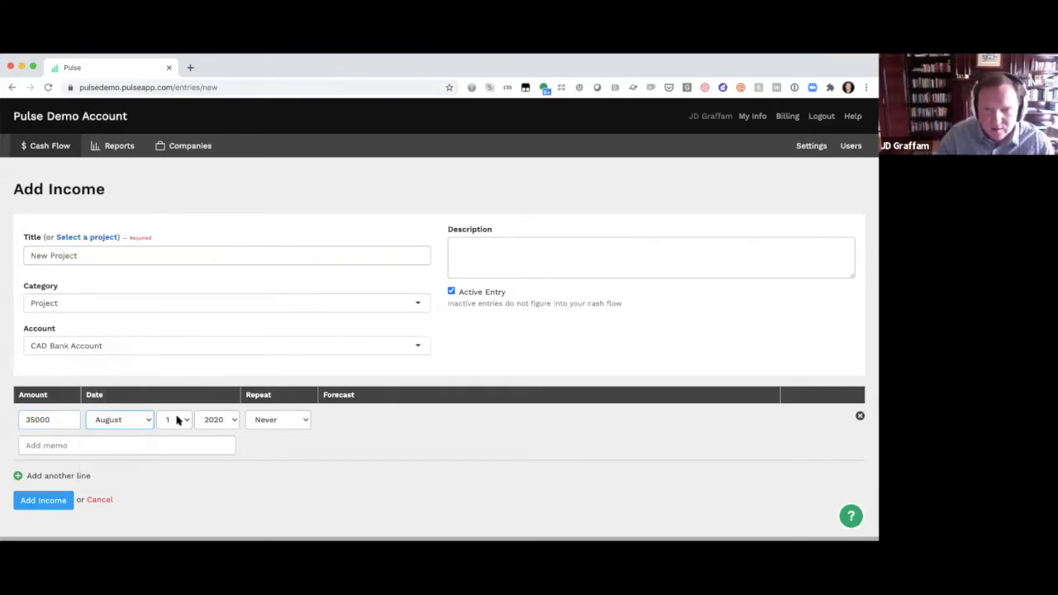
click(51, 502)
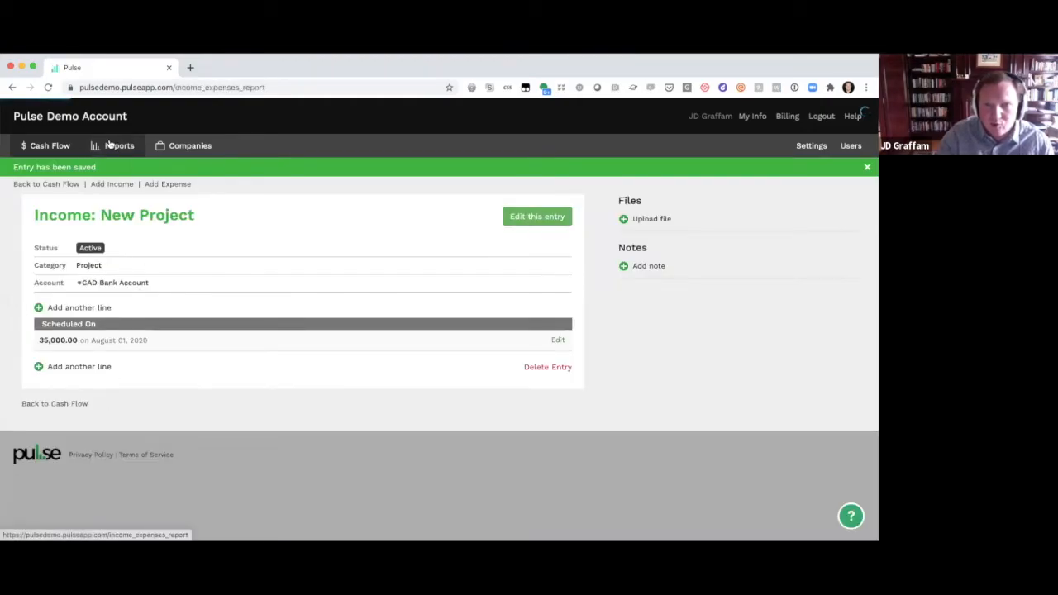
Review the Income & Expenses report and check its display currency options, keeping USD.
click(108, 143)
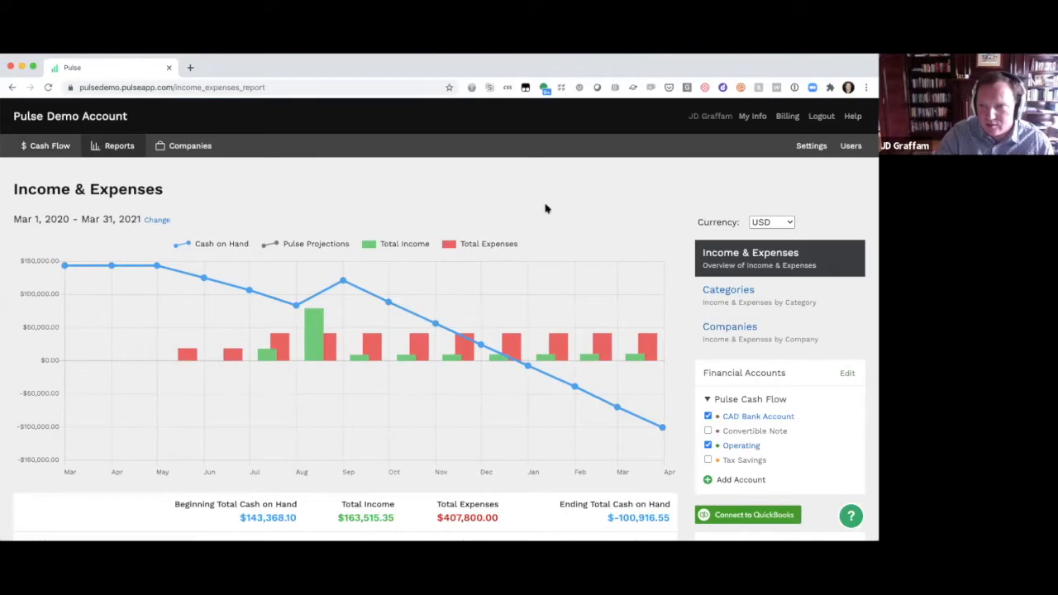
click(771, 223)
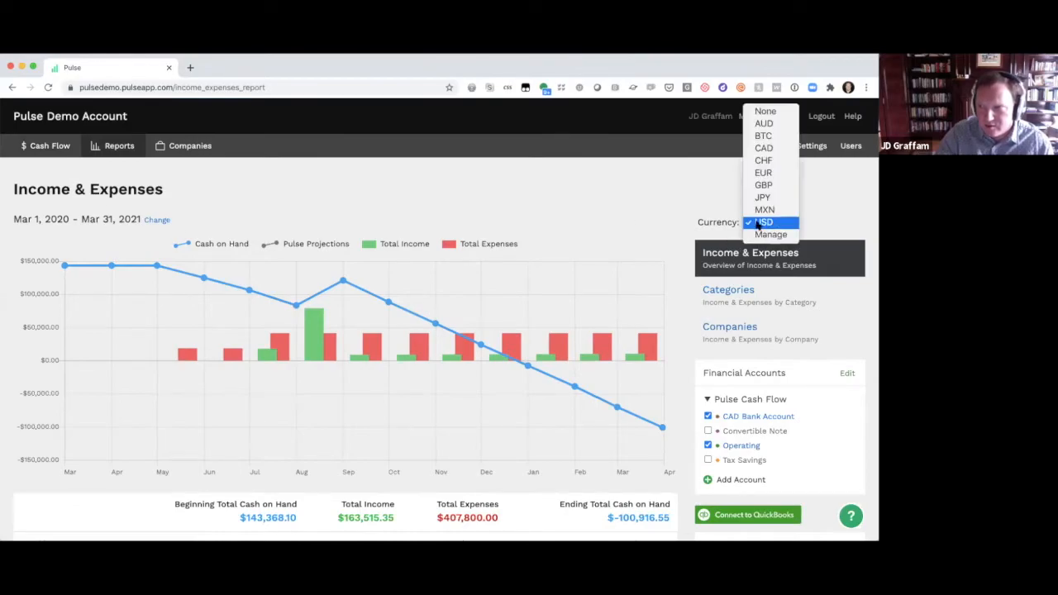
click(628, 229)
scroll(404, 293, down, 5)
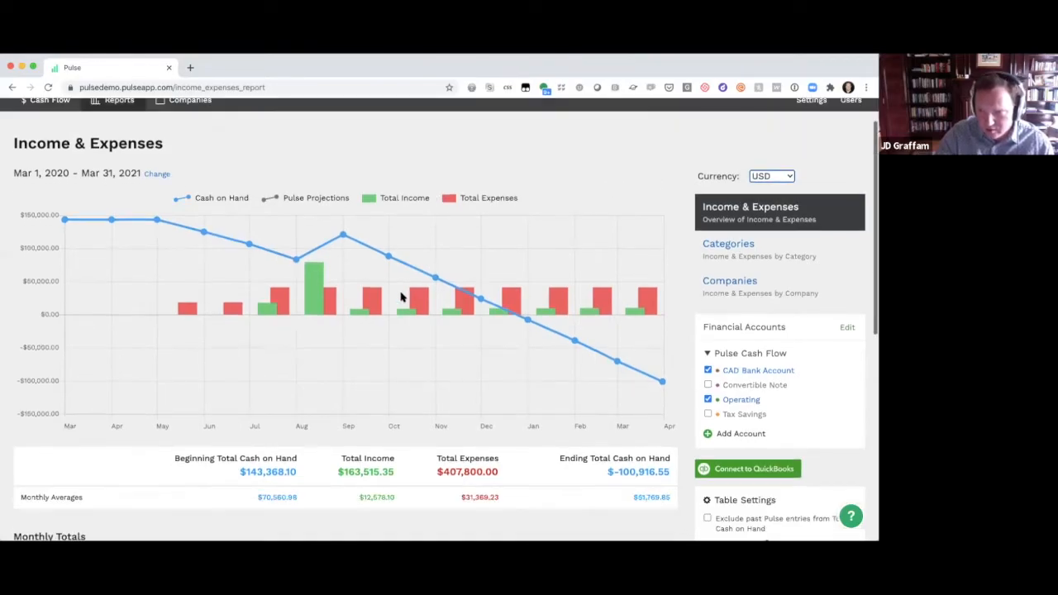
scroll(409, 290, up, 5)
Open the Cash Flow worksheet and examine New Project's converted August income.
click(33, 147)
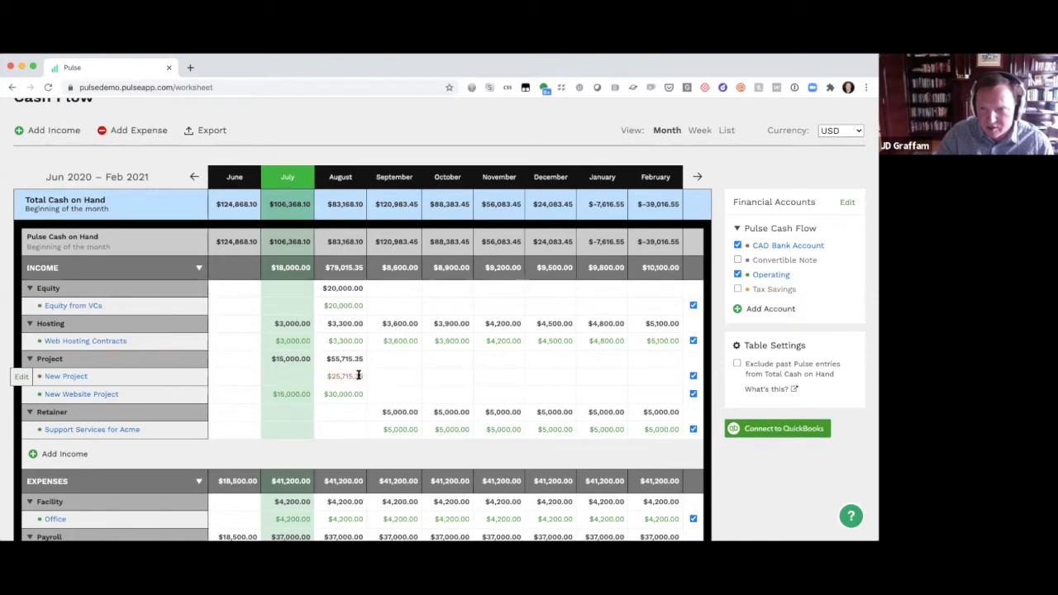
click(334, 377)
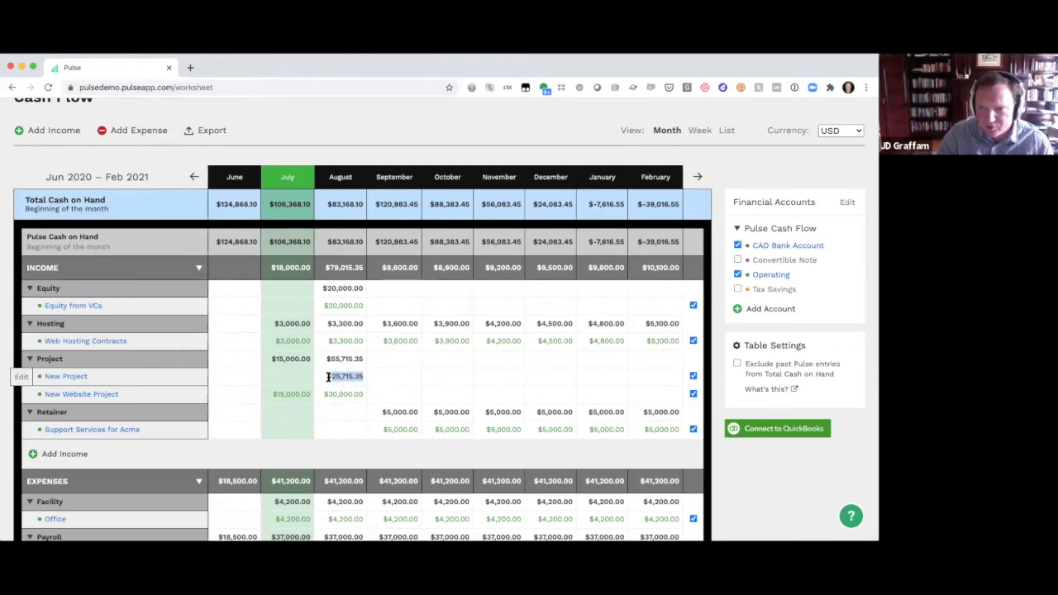
click(328, 376)
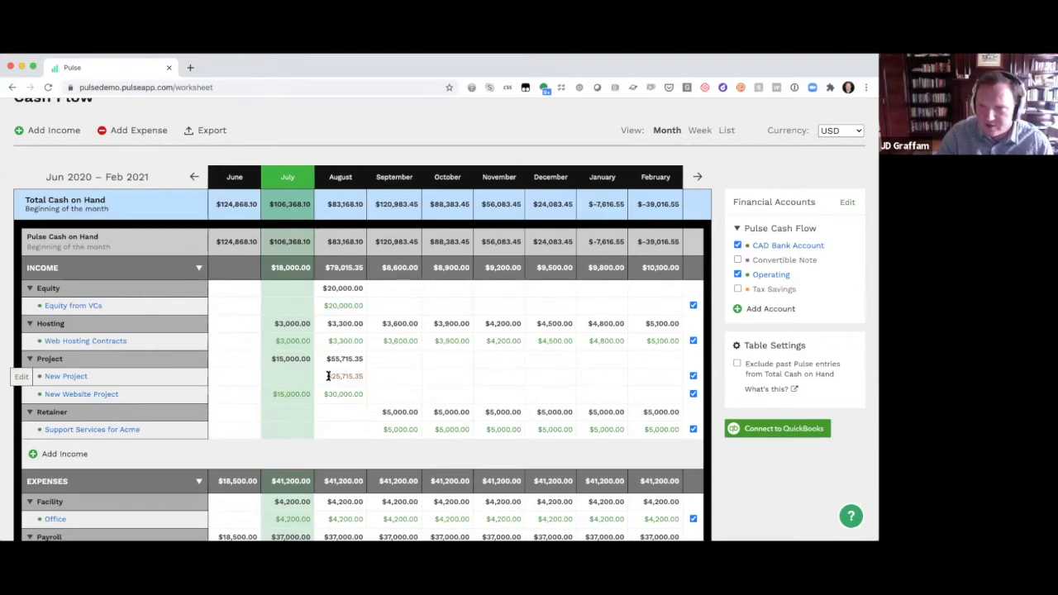
Go back to the Income & Expenses report and review the combined monthly totals for CAD Bank Account and Operating.
scroll(328, 376, up, 2)
click(116, 145)
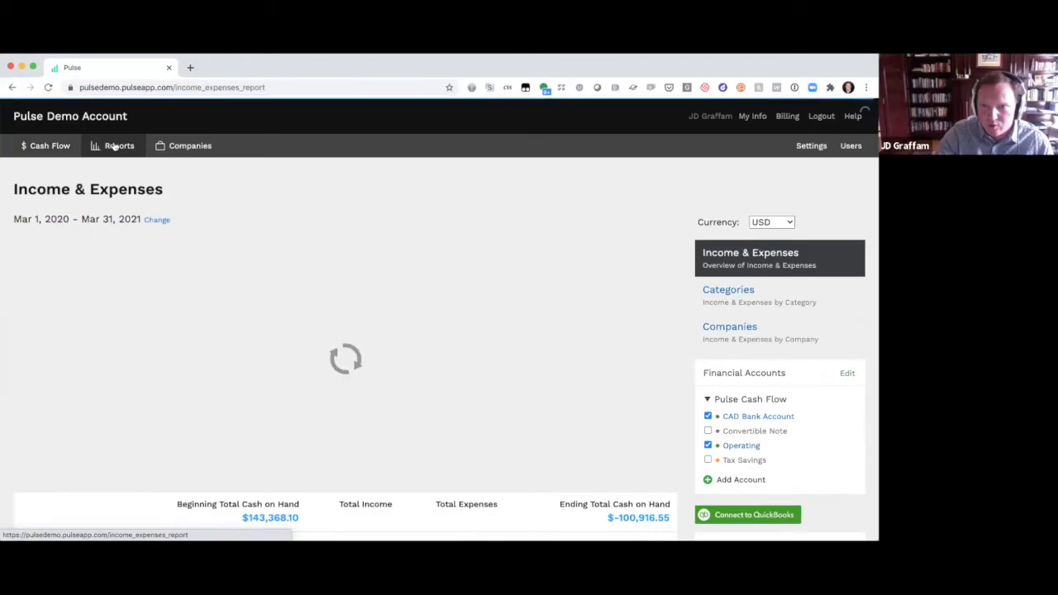
scroll(295, 448, down, 5)
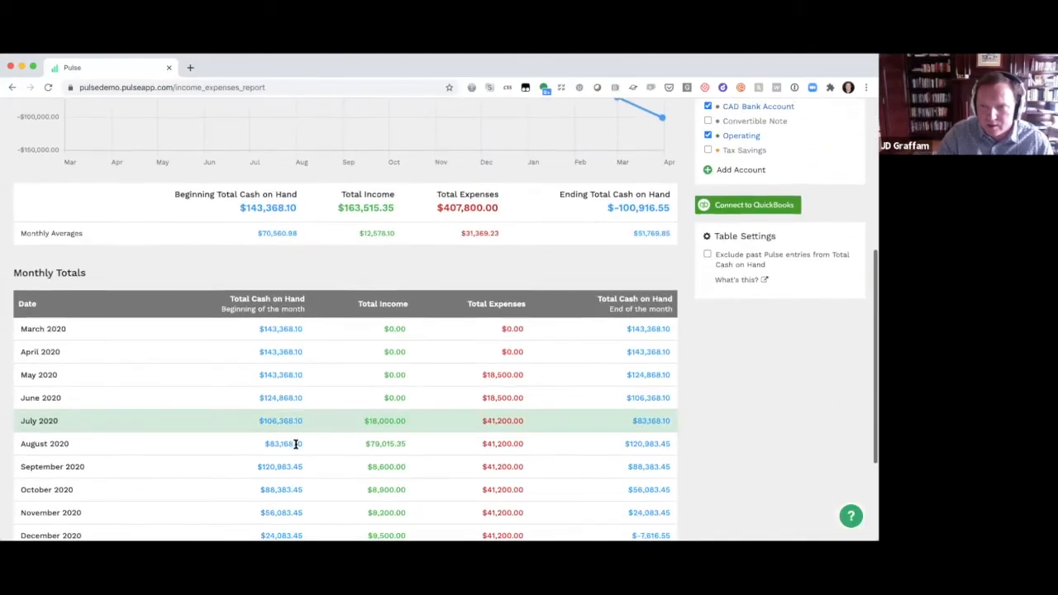
scroll(295, 444, down, 3)
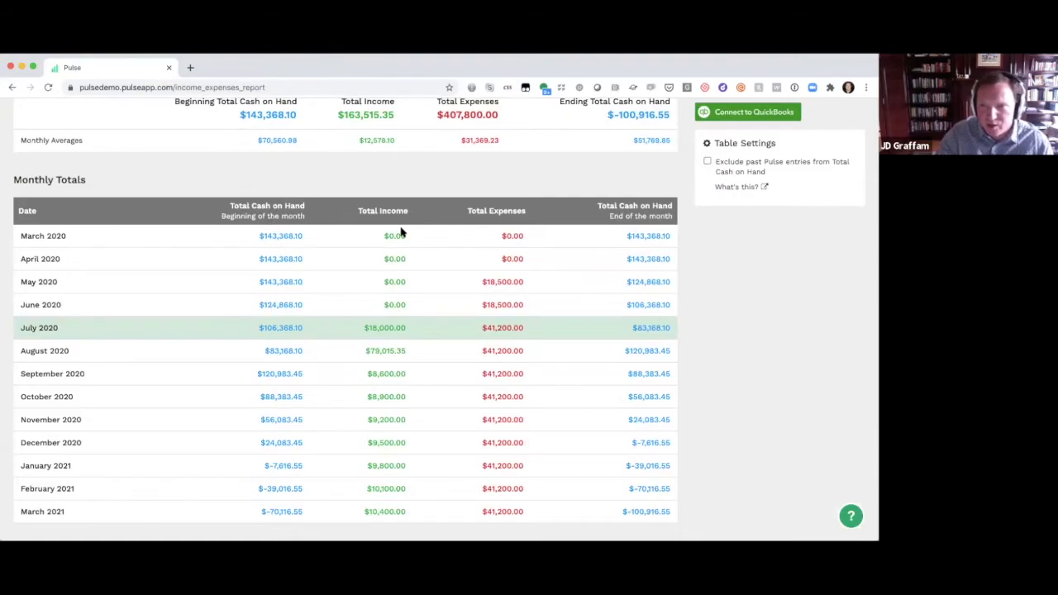
scroll(503, 253, up, 10)
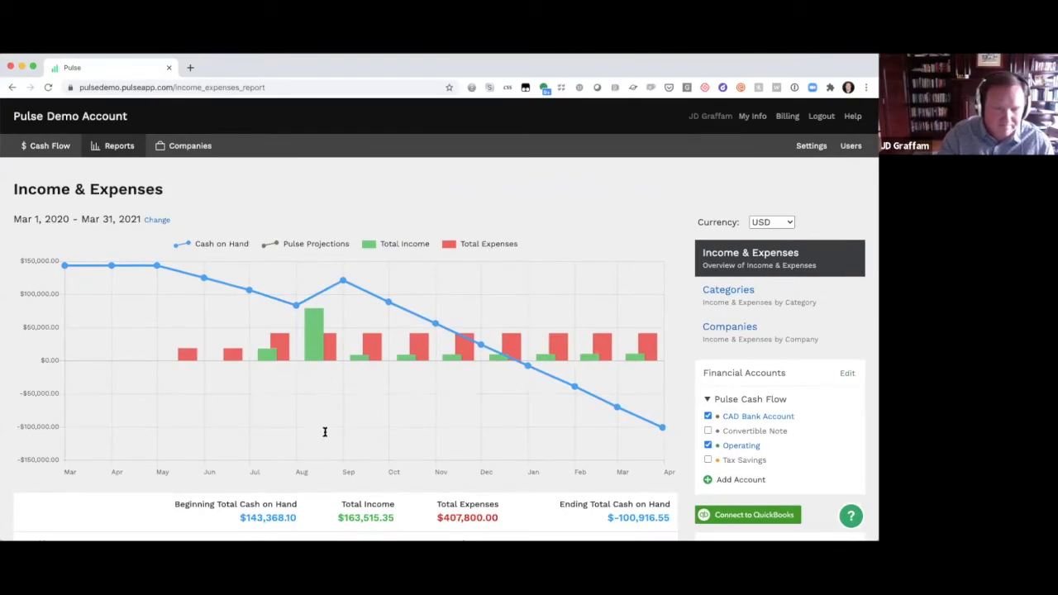
key(super+Tab)
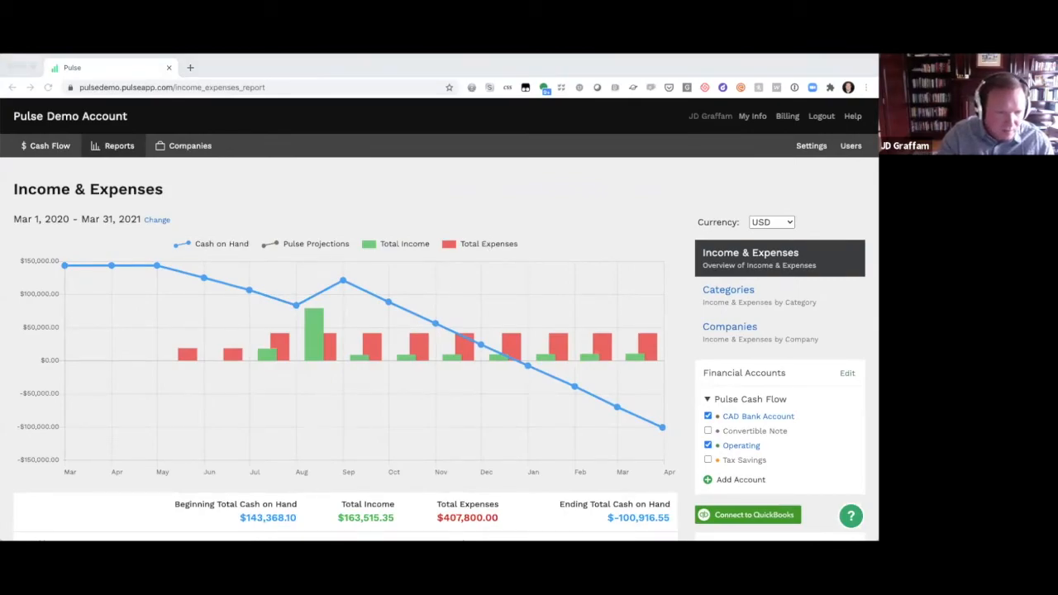
click(236, 377)
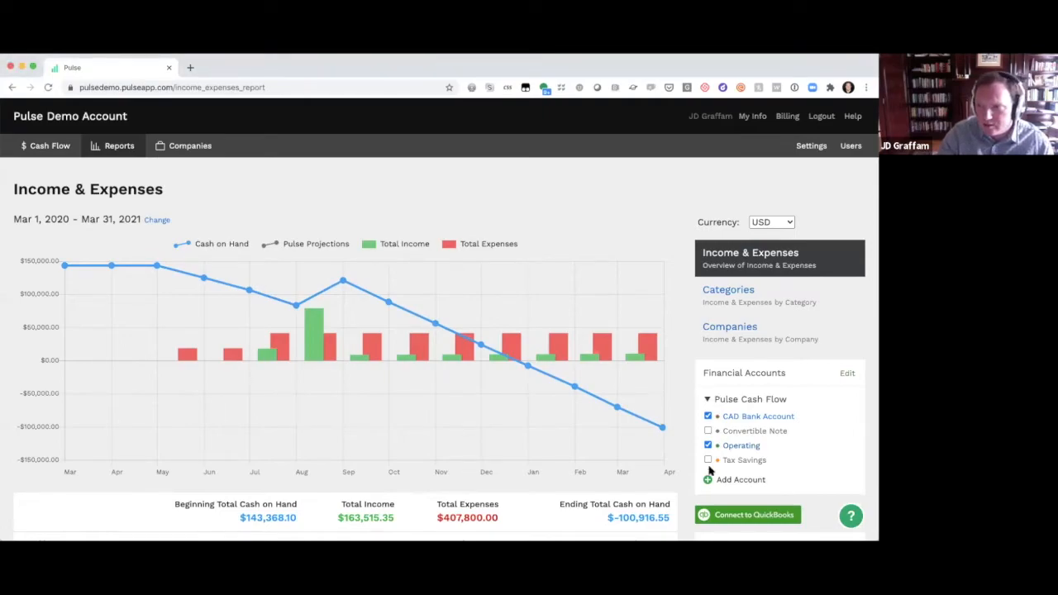
Return to the Cash Flow worksheet to check the income and expense rows, including New Project's August amount in USD.
click(51, 146)
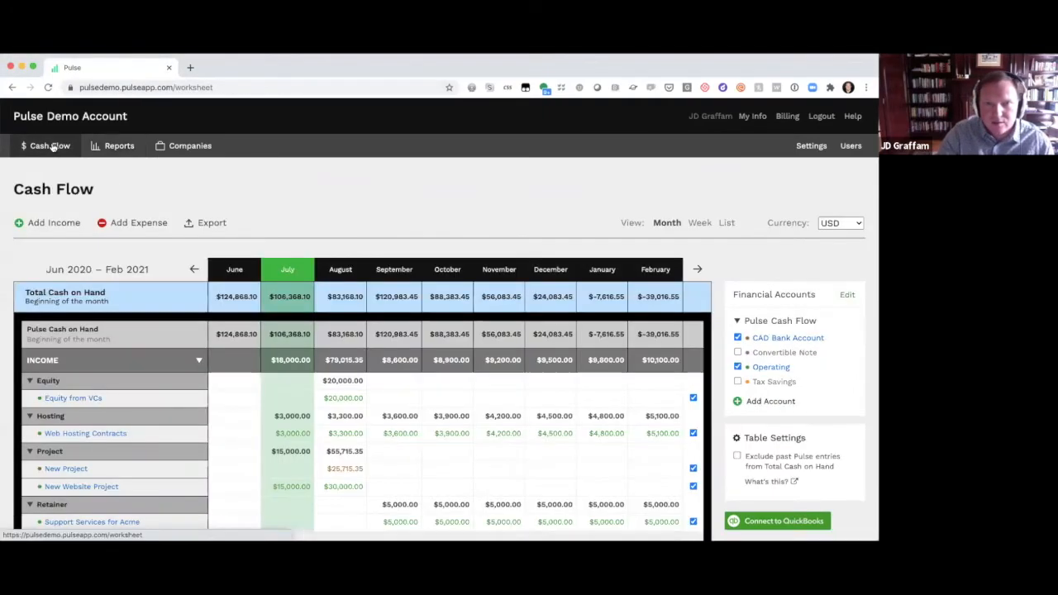
scroll(285, 273, down, 3)
scroll(289, 273, down, 3)
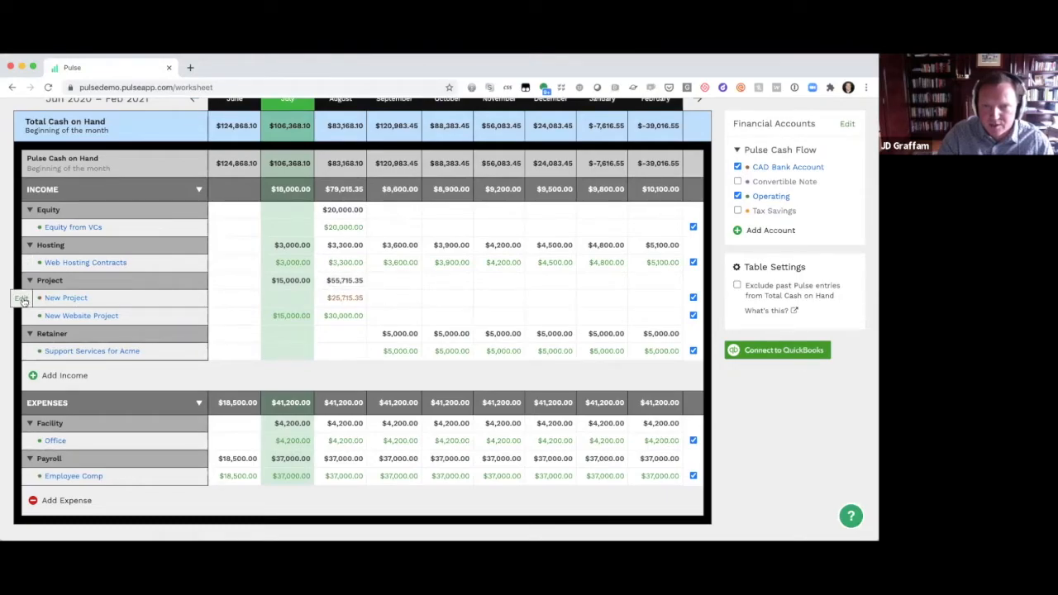
drag(329, 297, 353, 296)
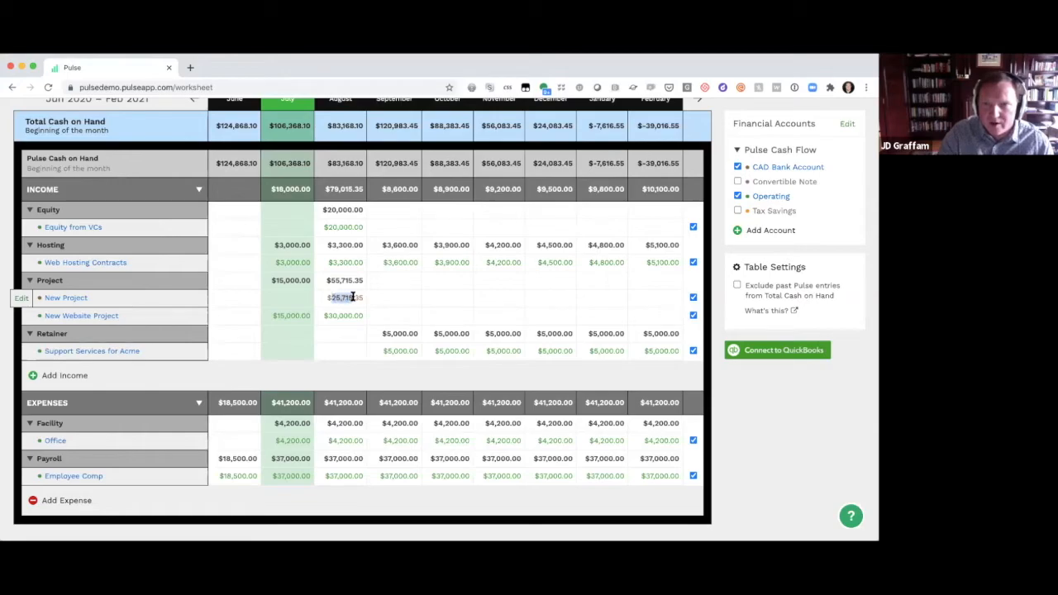
click(353, 297)
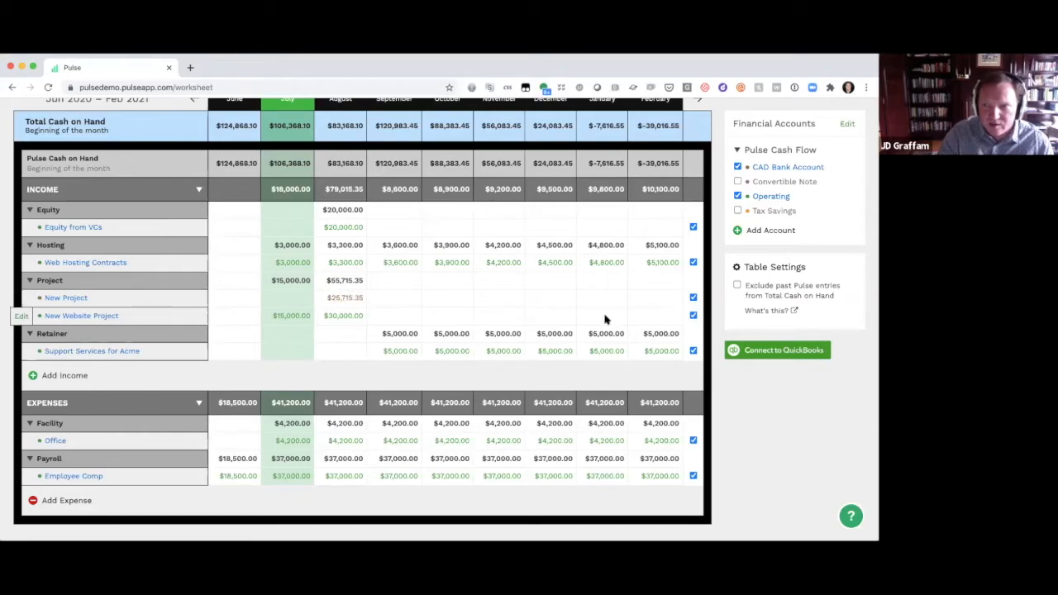
Exclude New Project and Equity from VCs from the cash flow calculation and check the monthly Total Cash on Hand through November.
click(693, 299)
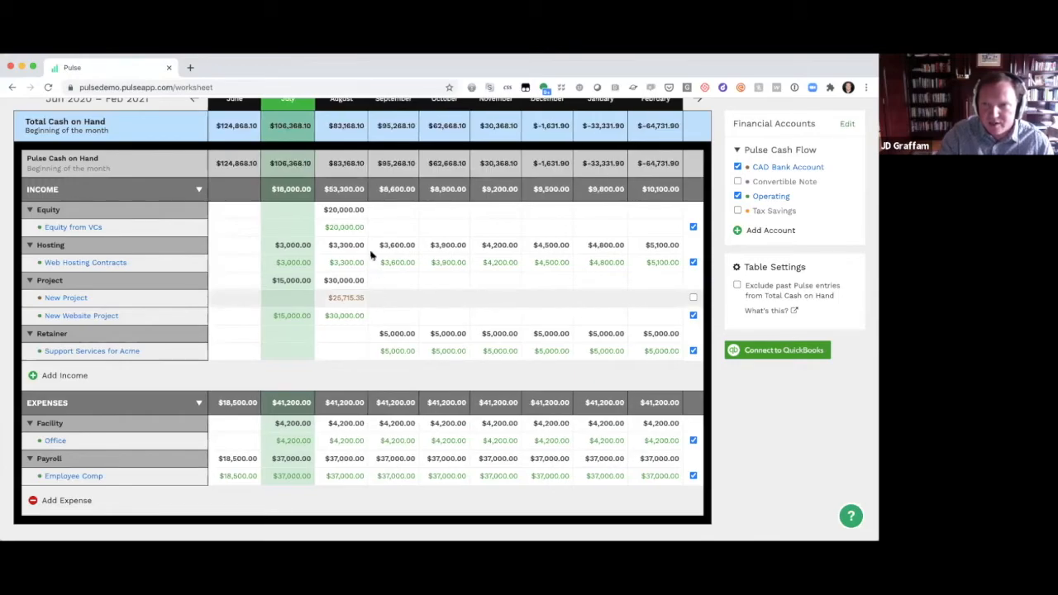
click(693, 226)
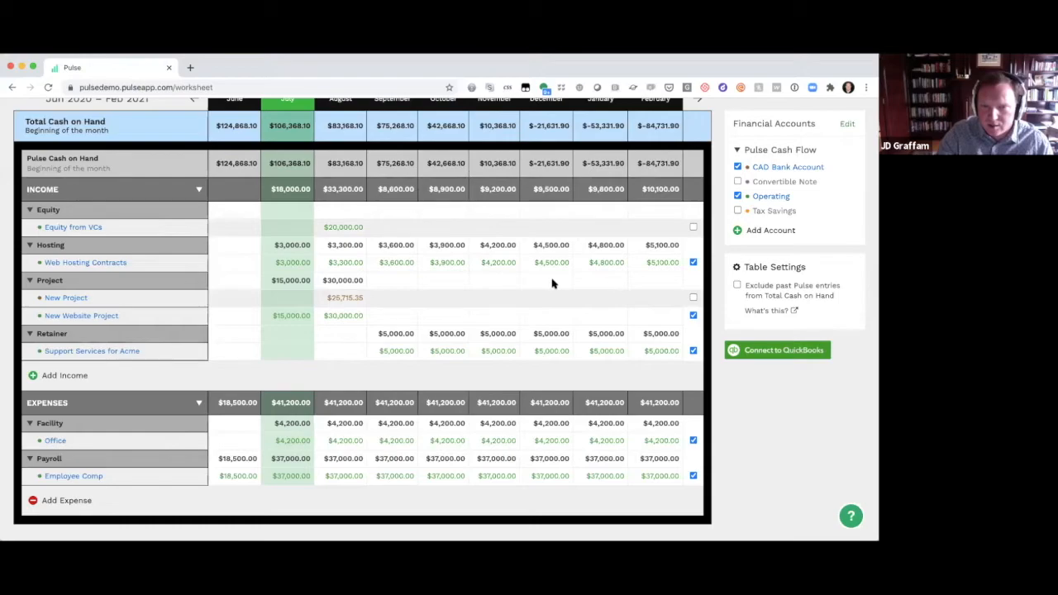
scroll(552, 283, up, 4)
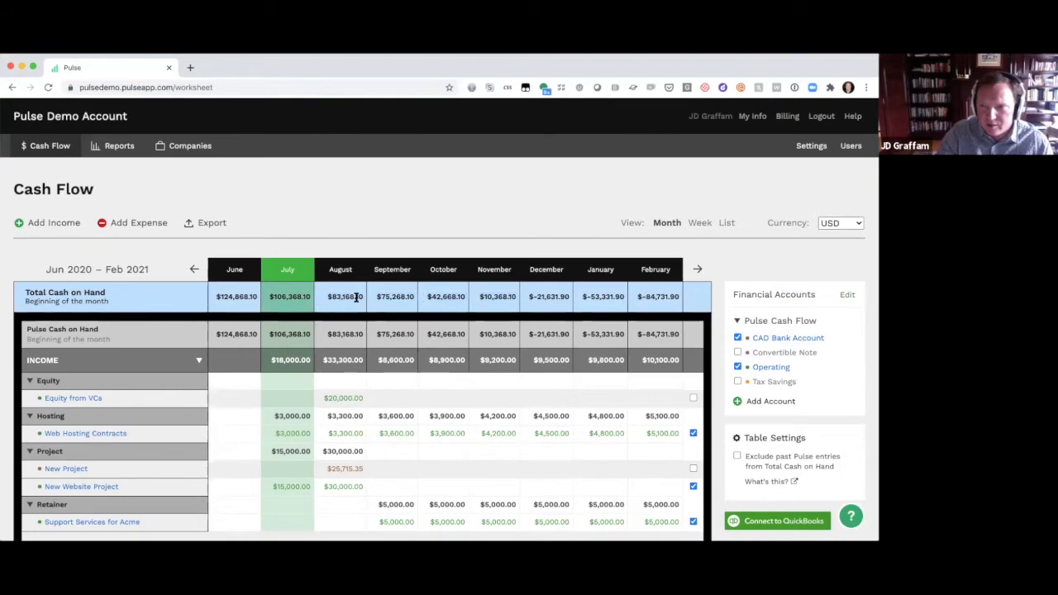
double_click(504, 296)
scroll(490, 306, down, 1)
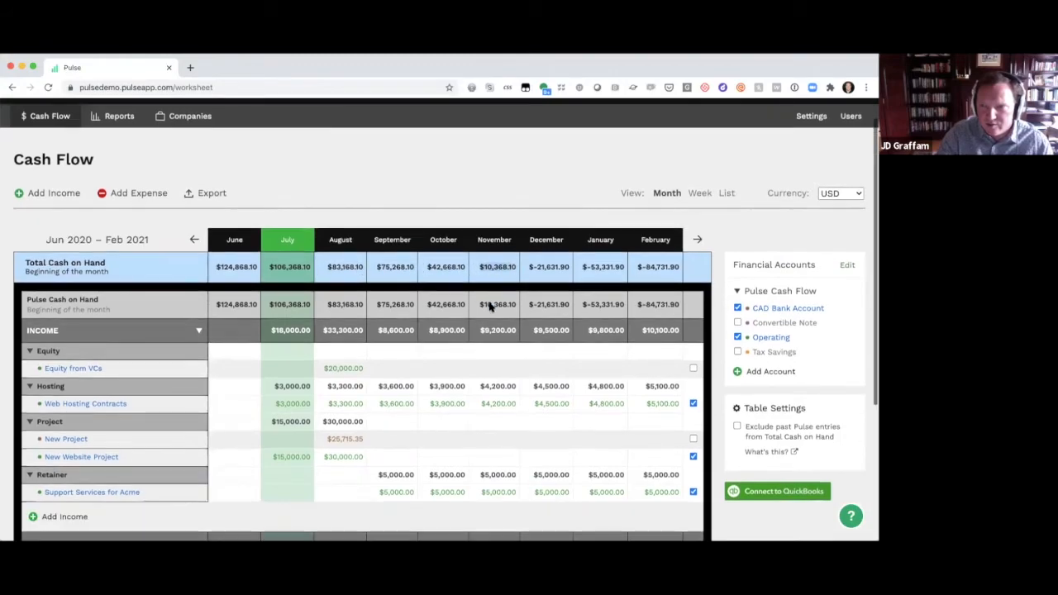
Include Equity from VCs and New Project in the calculation again and compare the monthly Total Cash on Hand.
scroll(537, 302, down, 3)
click(692, 278)
click(692, 349)
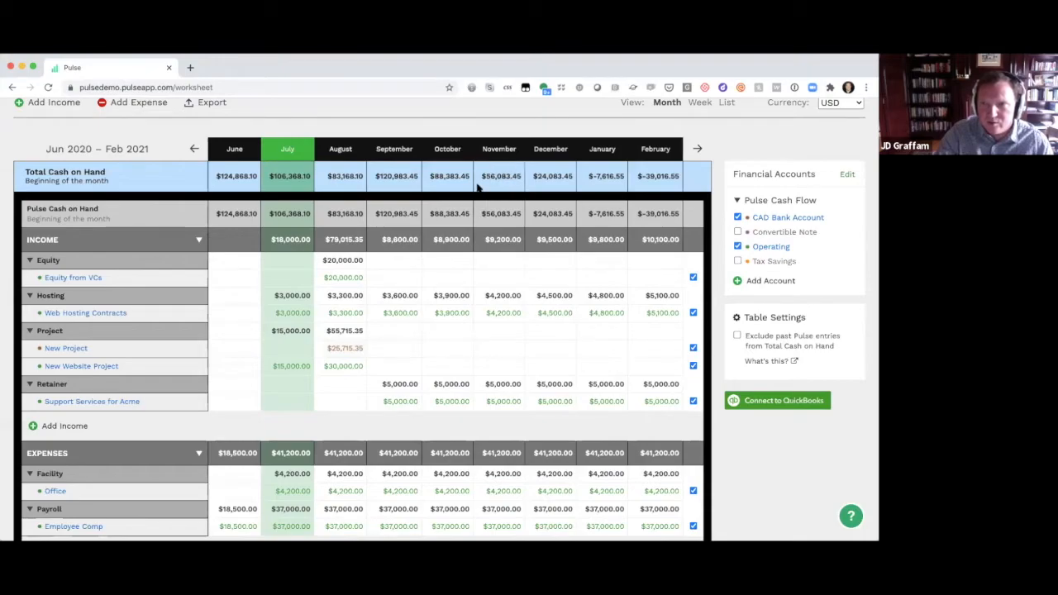
scroll(477, 189, up, 3)
scroll(472, 190, down, 3)
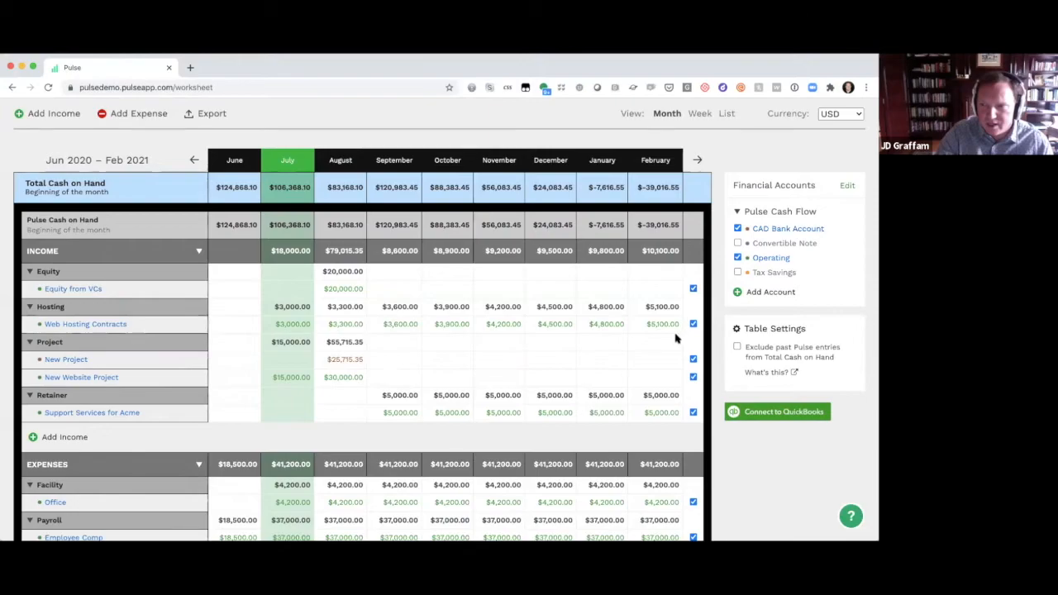
Open the Employee Comp expense, examine the forecast field of the payment repeating on the 12th, and discard the edit.
scroll(674, 338, down, 3)
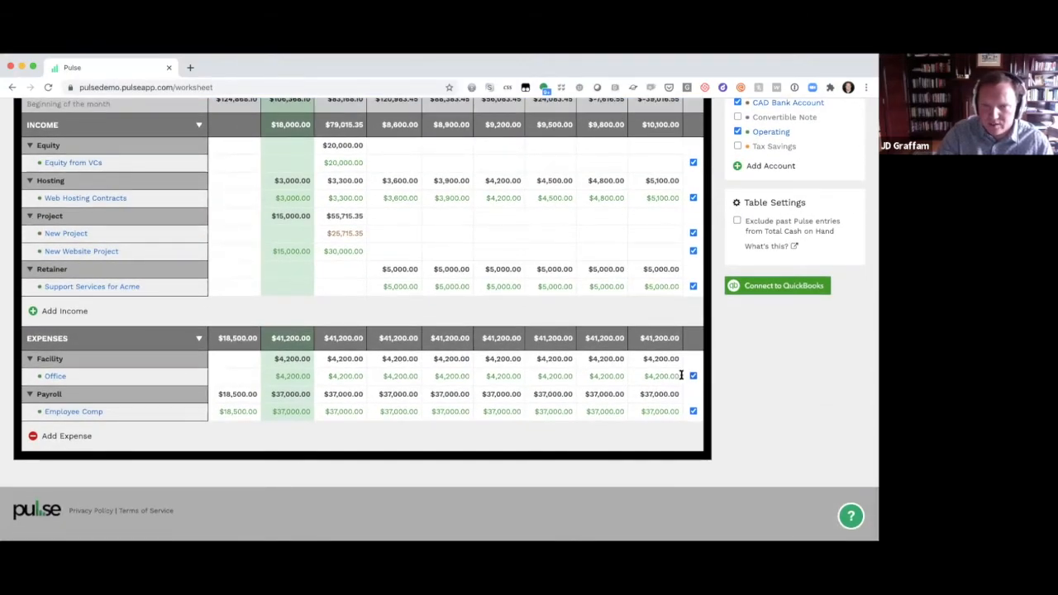
click(73, 411)
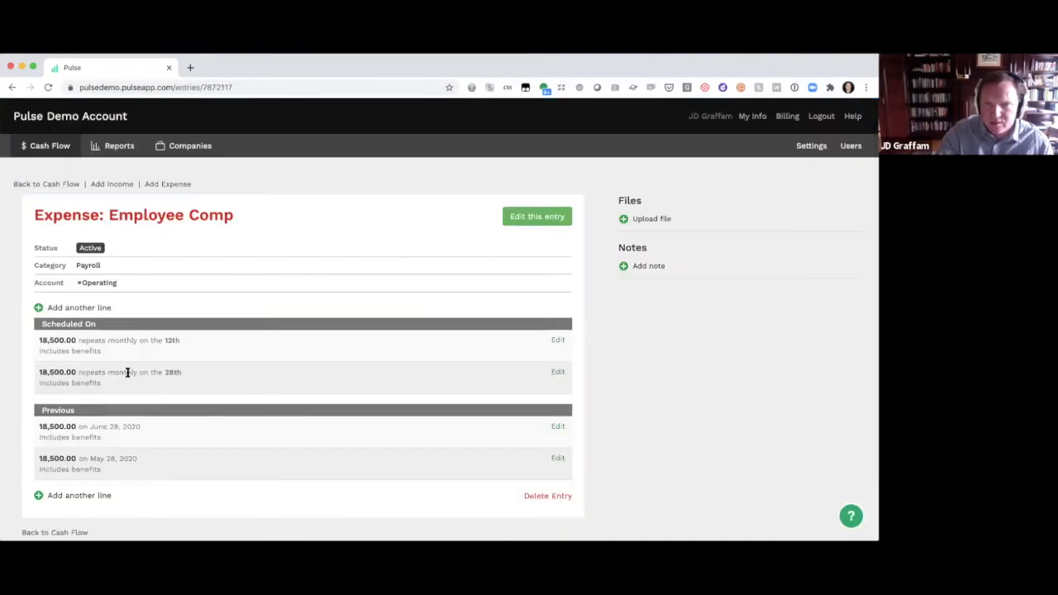
scroll(133, 362, down, 2)
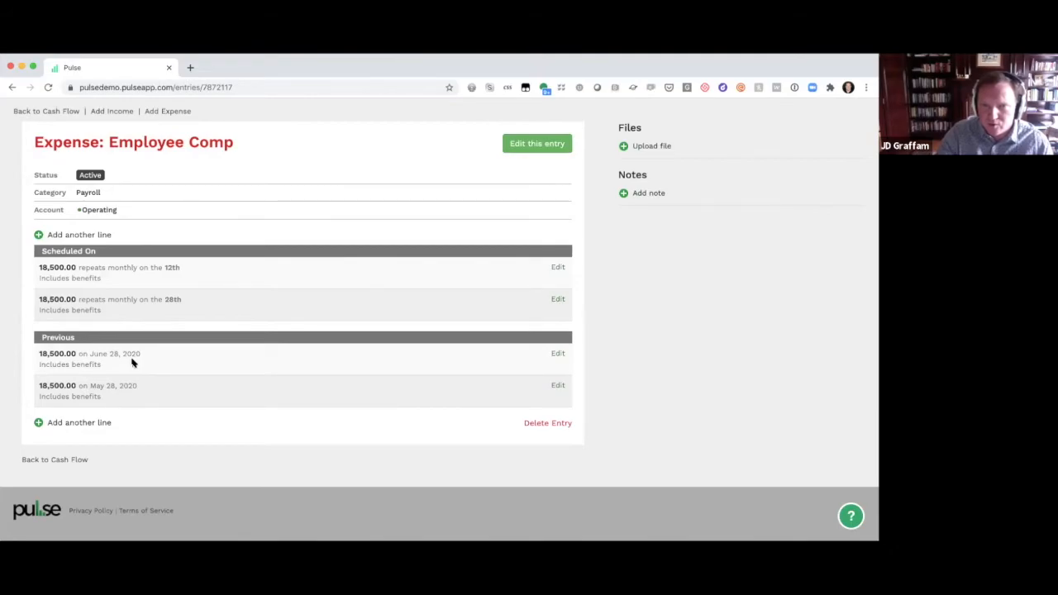
click(559, 268)
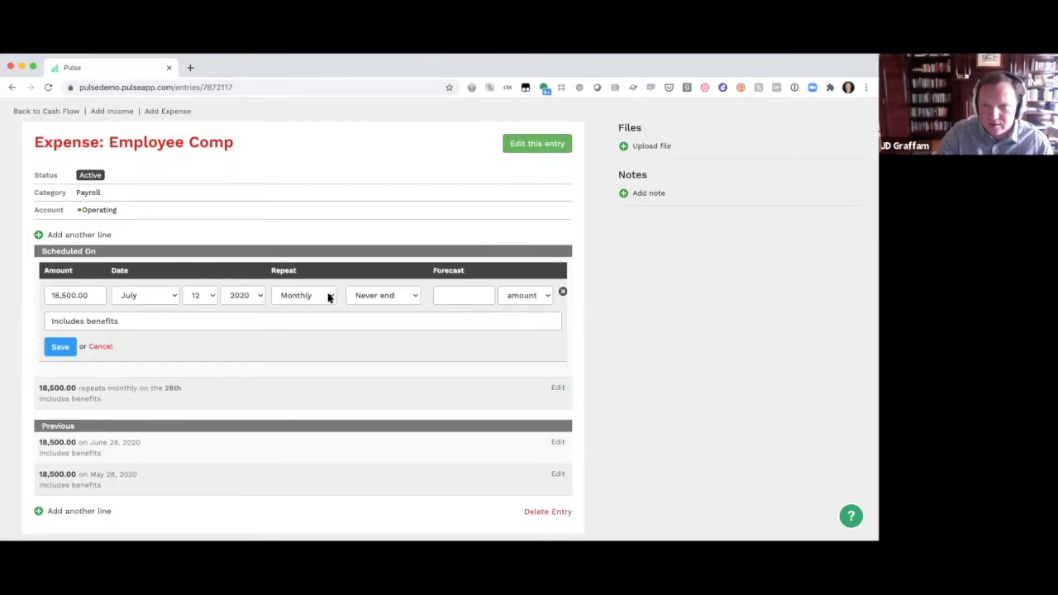
click(469, 295)
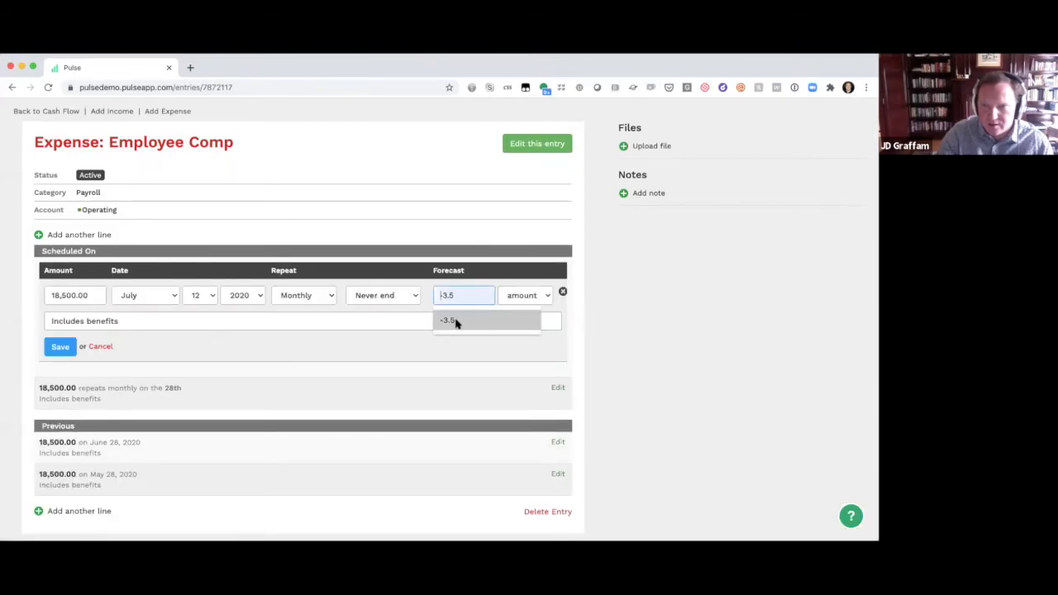
click(434, 258)
scroll(371, 267, up, 2)
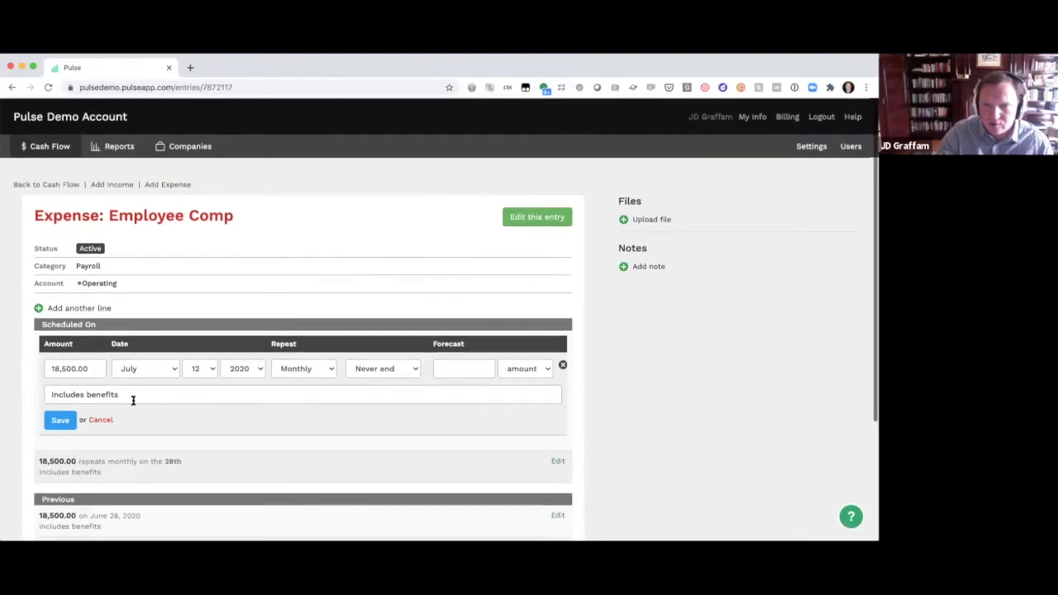
click(100, 419)
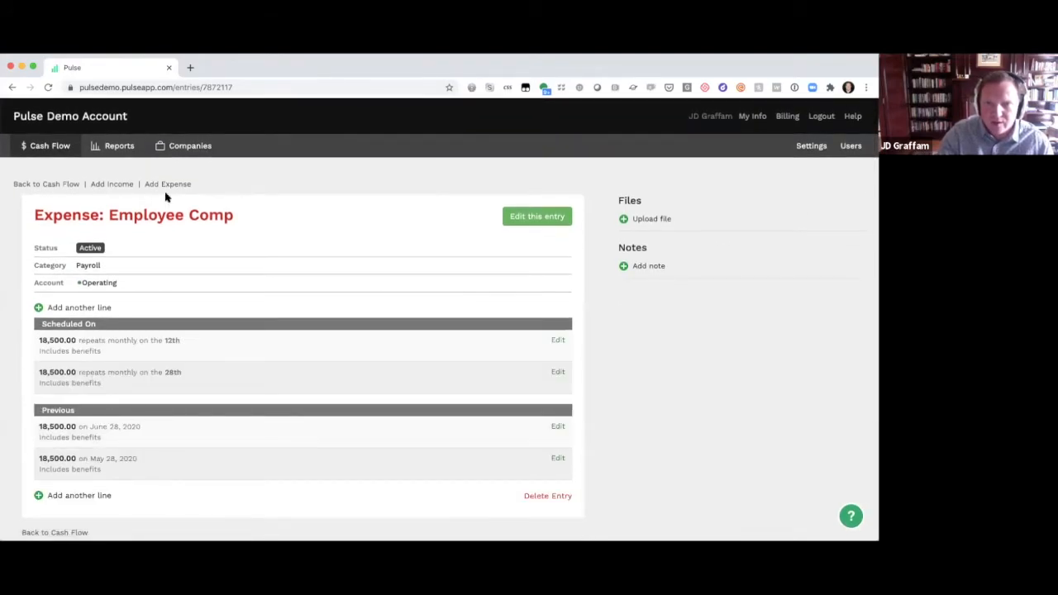
Return to the Cash Flow worksheet and review its income and expense rows.
click(37, 147)
mouse_move(37, 147)
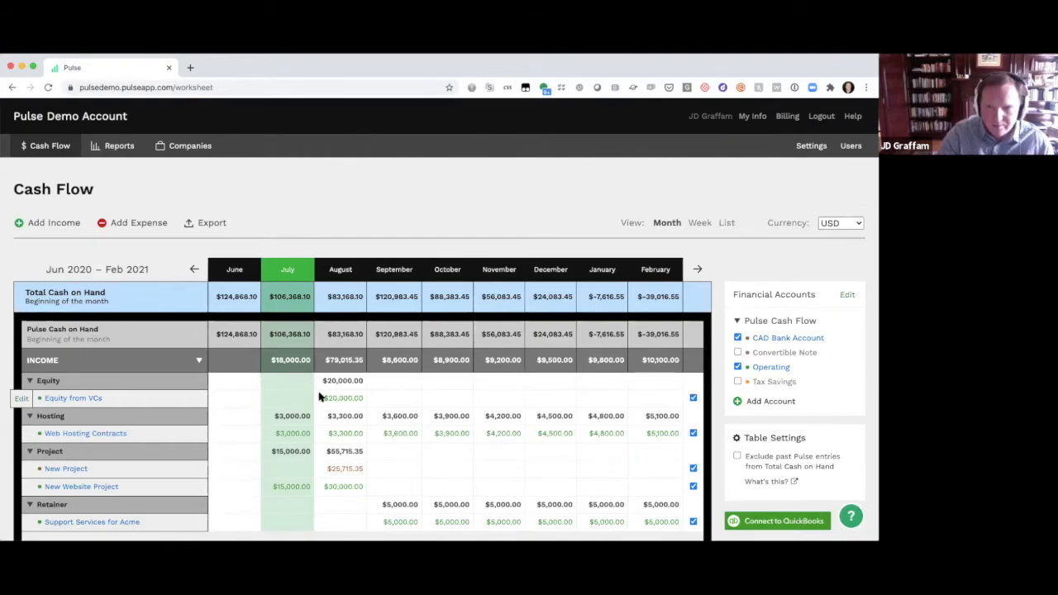
scroll(319, 397, down, 2)
scroll(401, 455, down, 3)
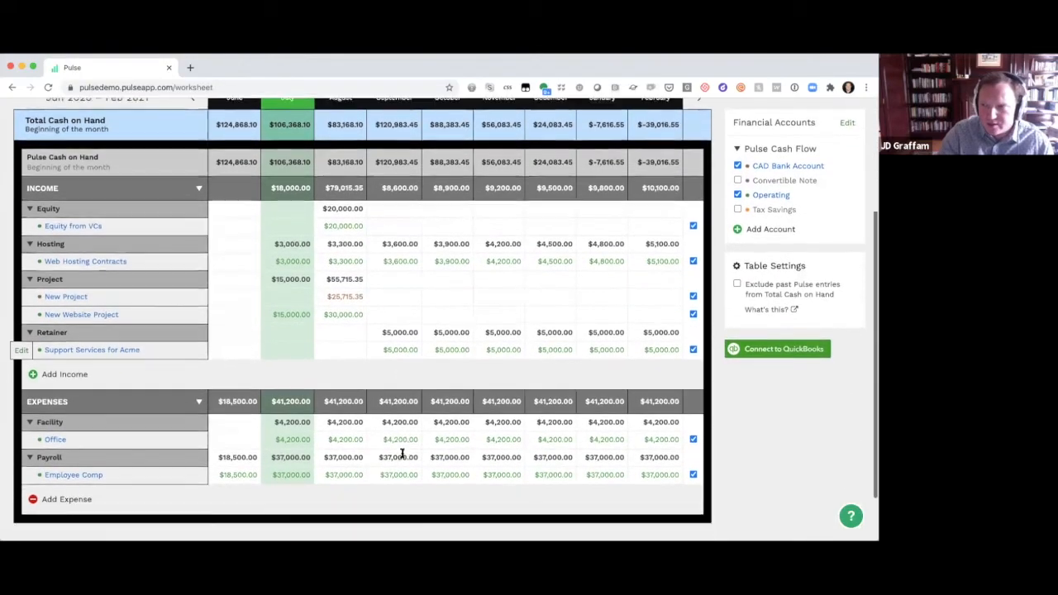
scroll(401, 455, up, 5)
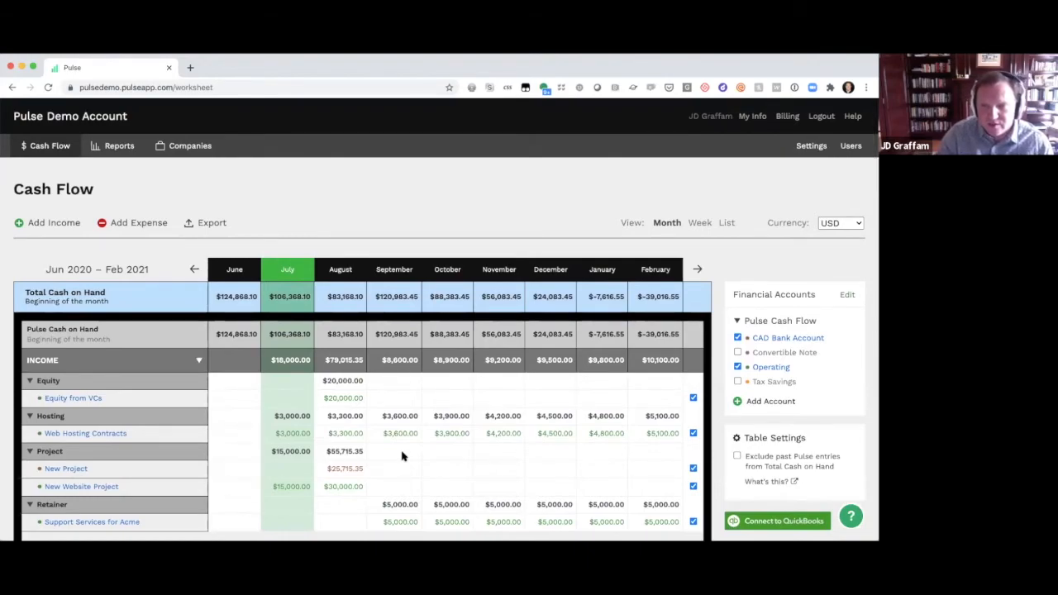
key(super+Tab)
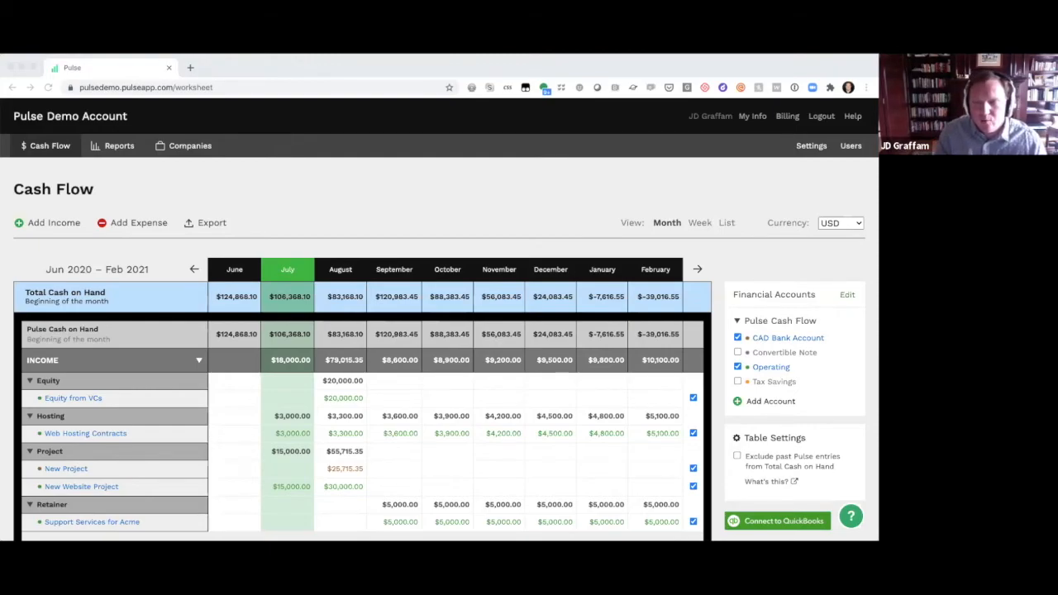
Look over the Income & Expenses report, the Companies page and the Users permissions, and go back to the Cash Flow worksheet.
click(119, 145)
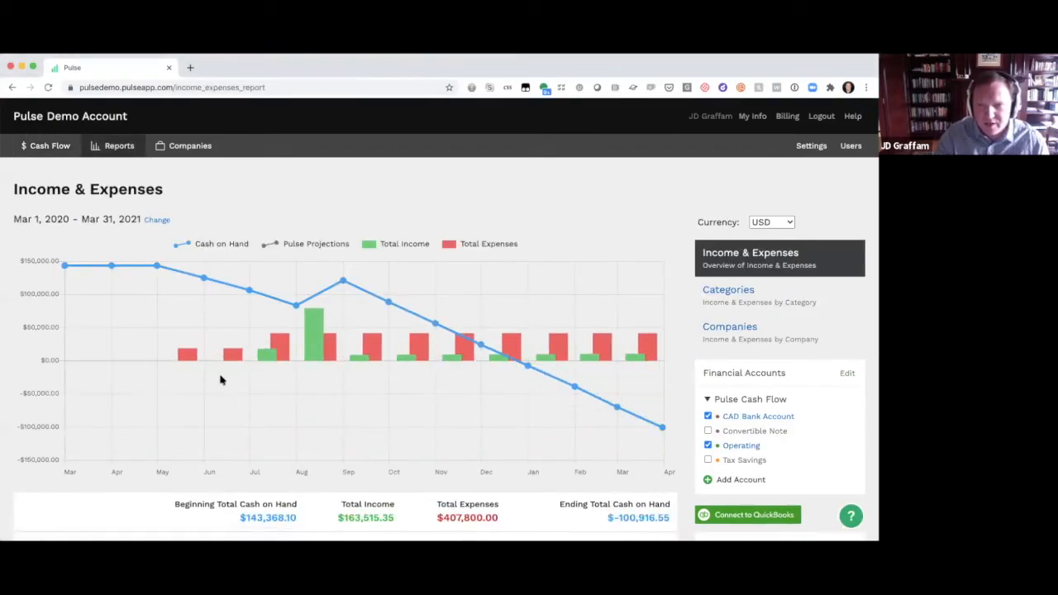
click(192, 149)
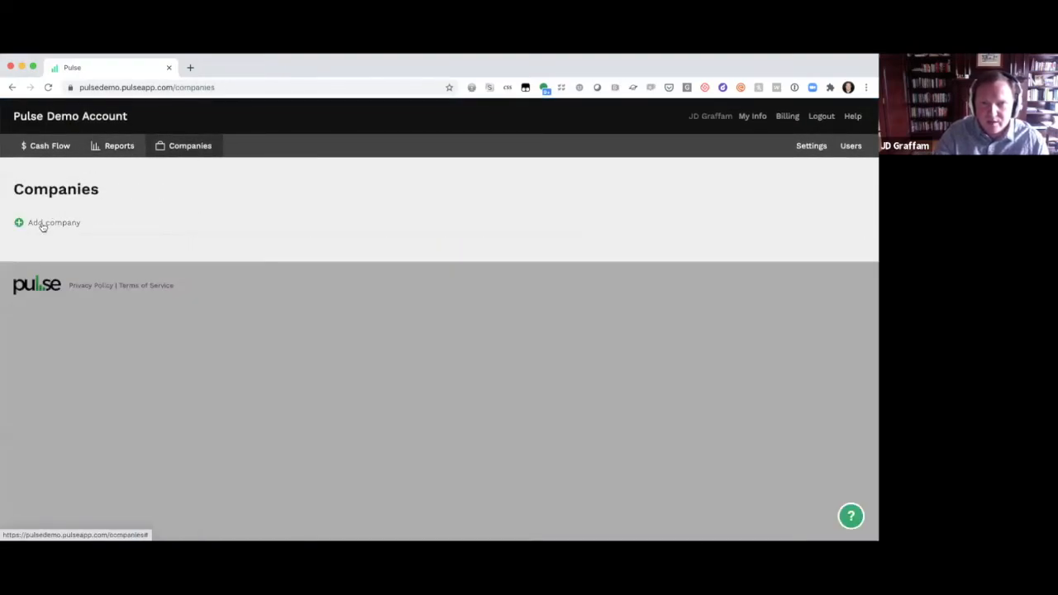
click(114, 147)
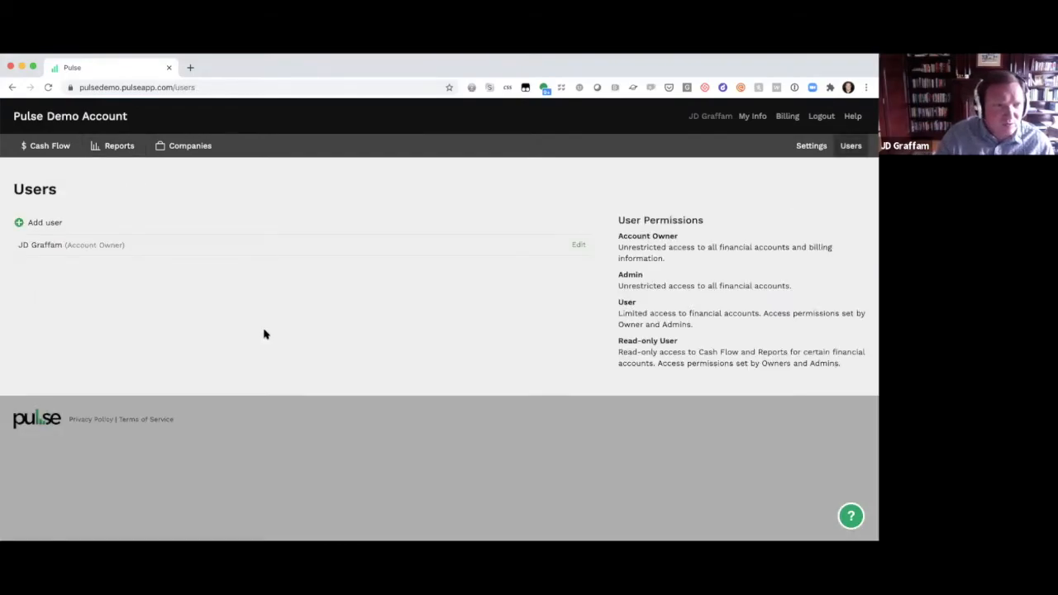
click(58, 146)
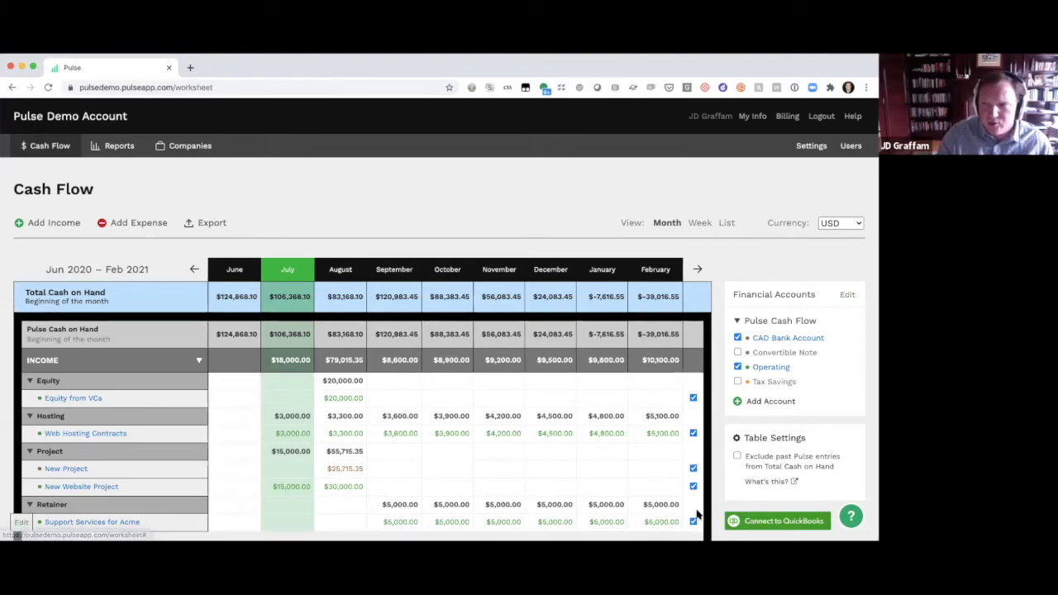
Review the cash on hand chart in the Income & Expenses report, and compare it with the Cash Flow worksheet rows.
click(116, 147)
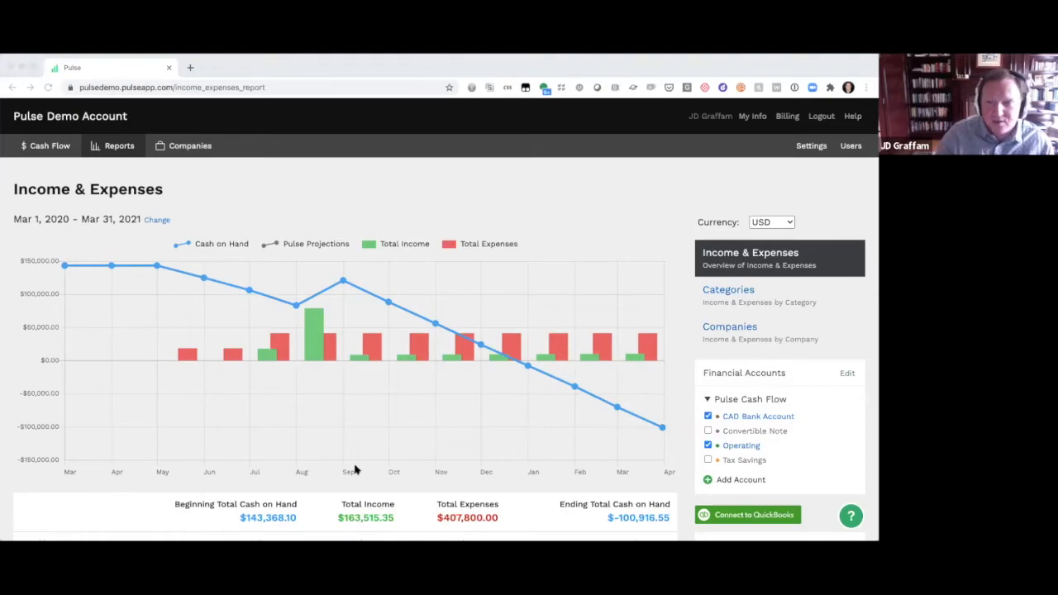
click(749, 526)
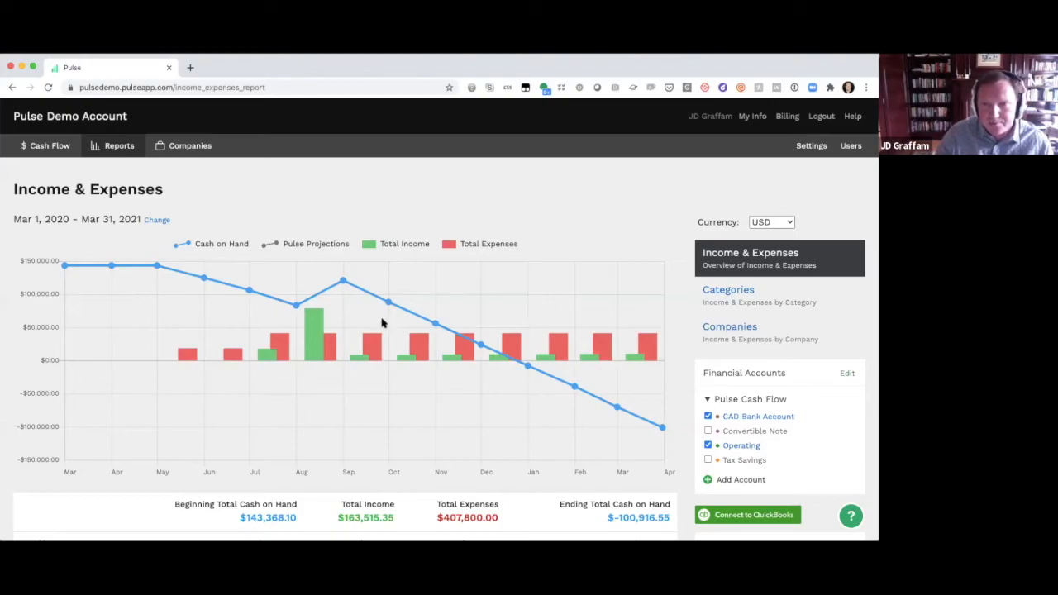
click(51, 145)
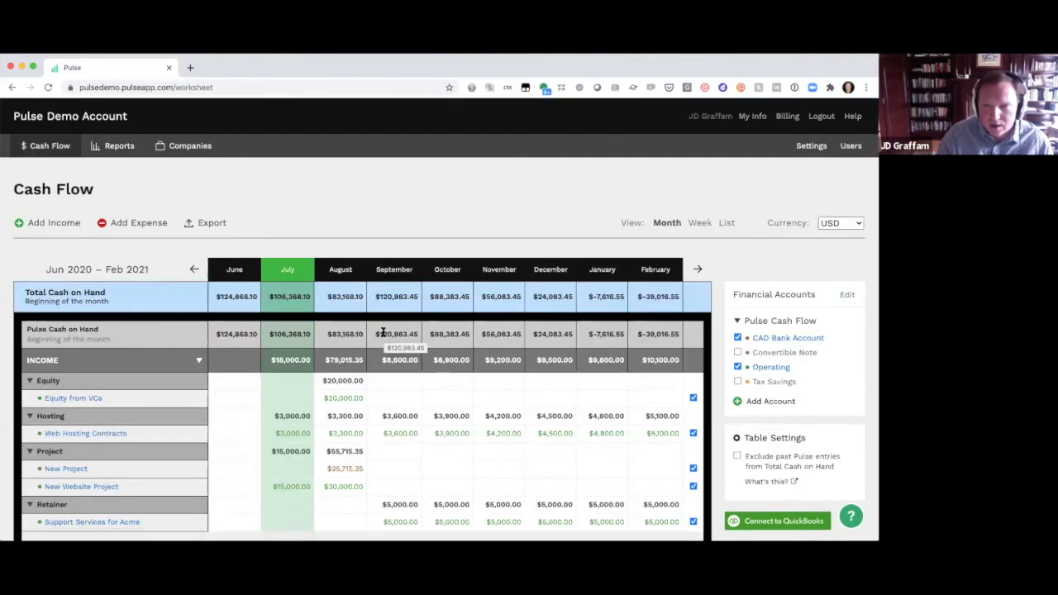
scroll(383, 331, down, 3)
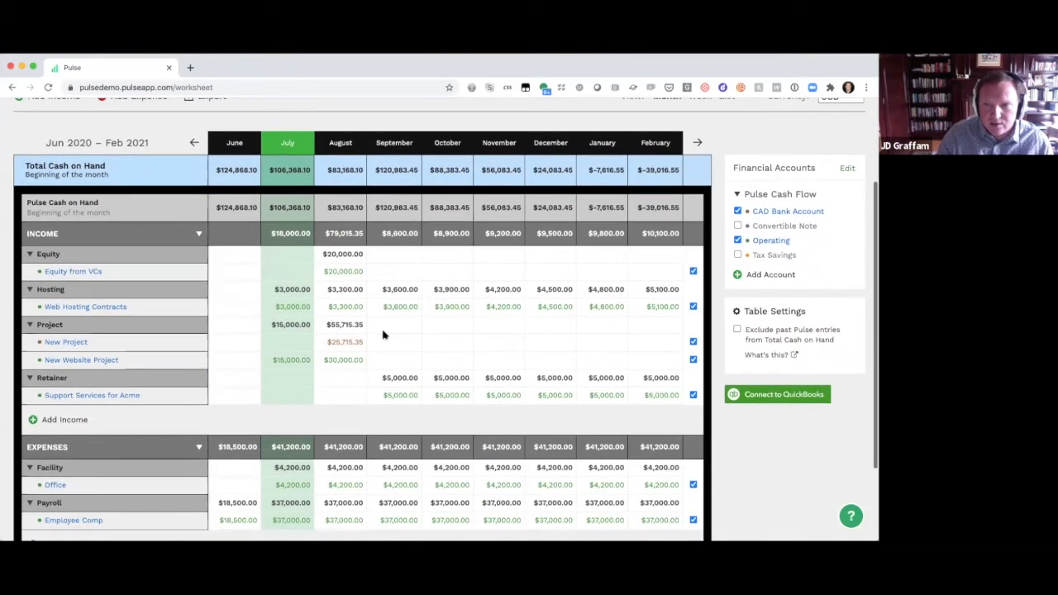
scroll(383, 334, up, 1)
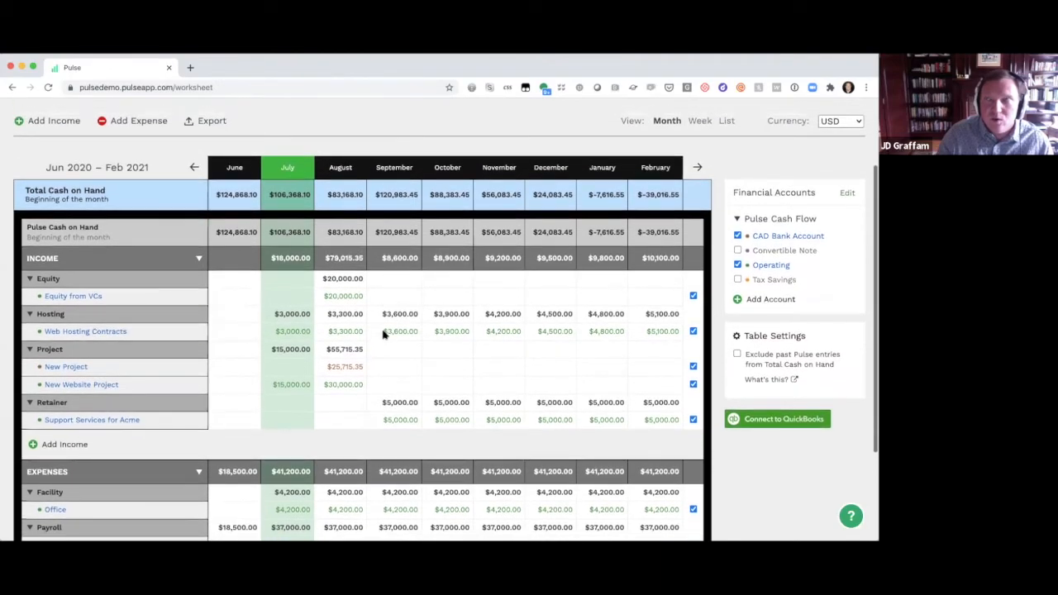
scroll(383, 334, up, 1)
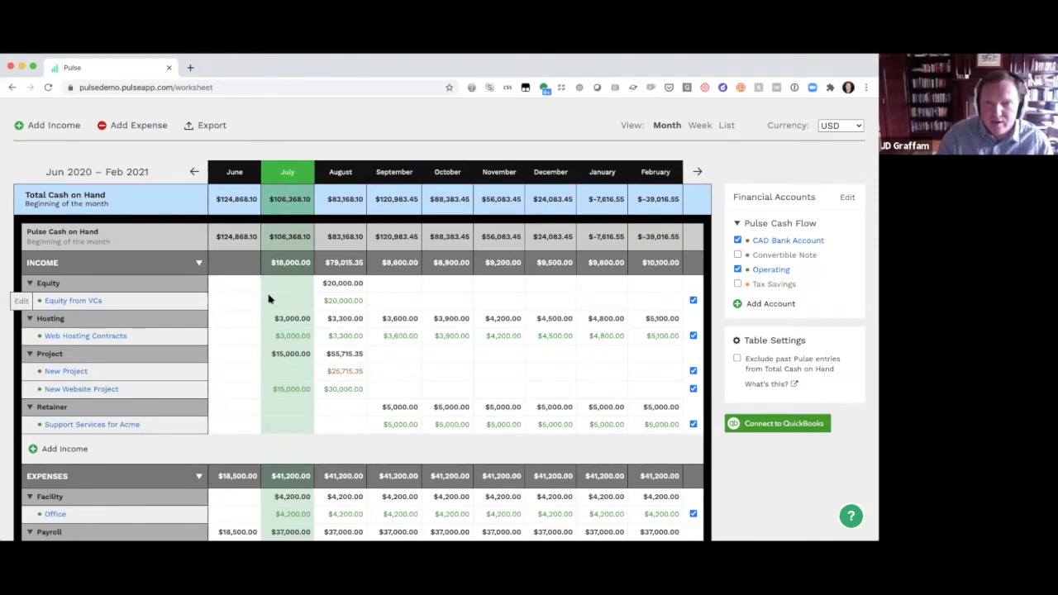
Inspect the scheduled lines of the Equity from VCs and Web Hosting Contracts income entries, returning to the Cash Flow worksheet after each.
click(24, 303)
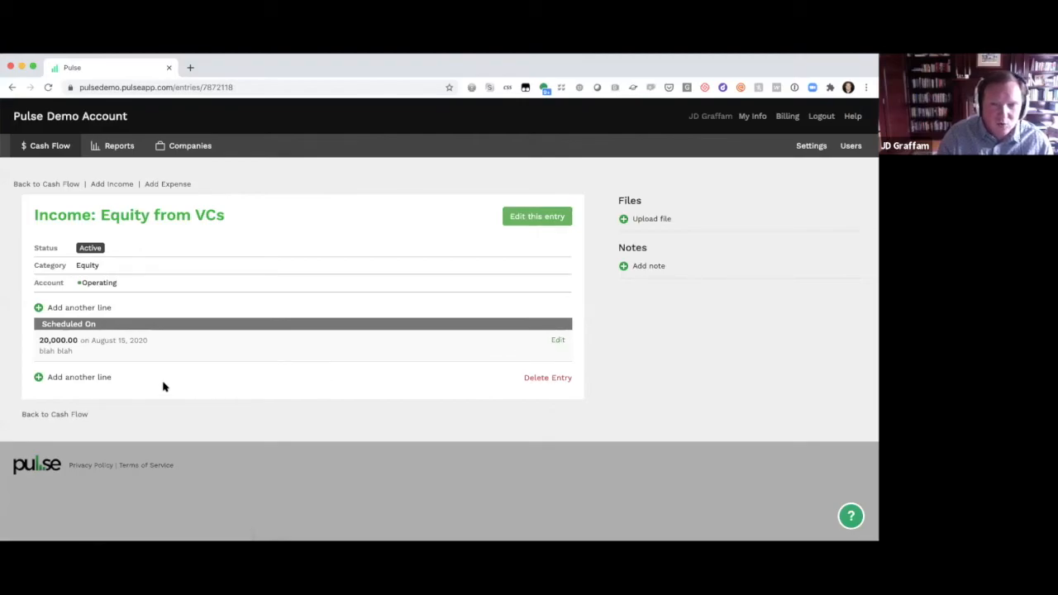
click(43, 147)
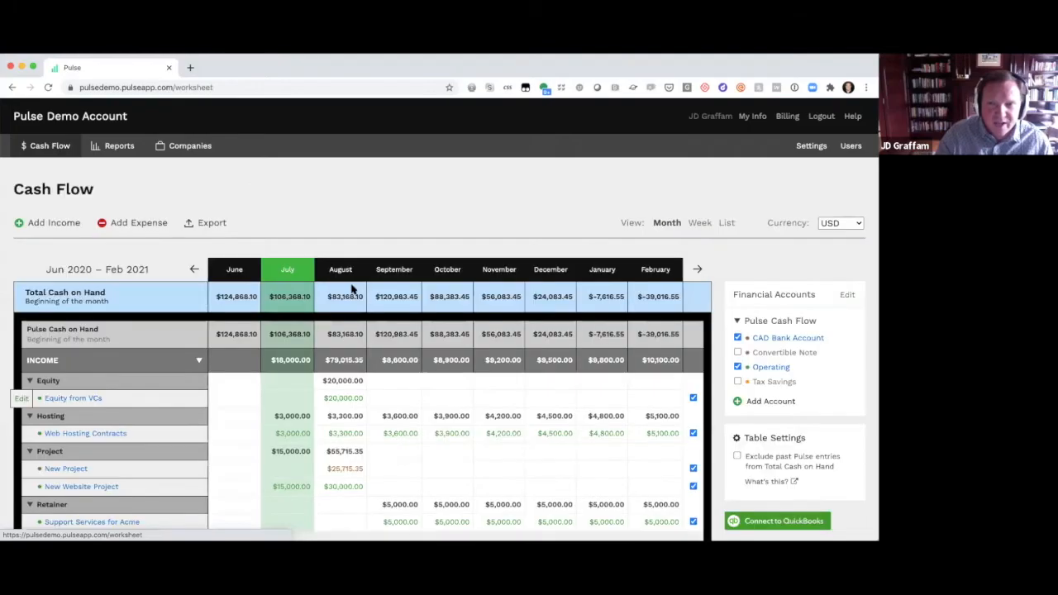
scroll(371, 391, down, 1)
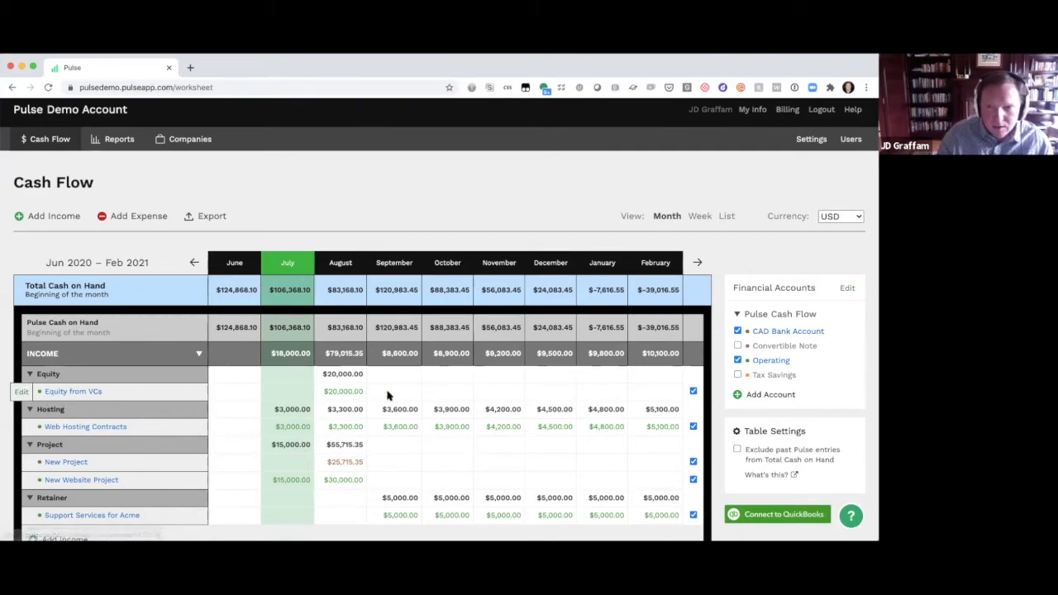
scroll(372, 393, down, 2)
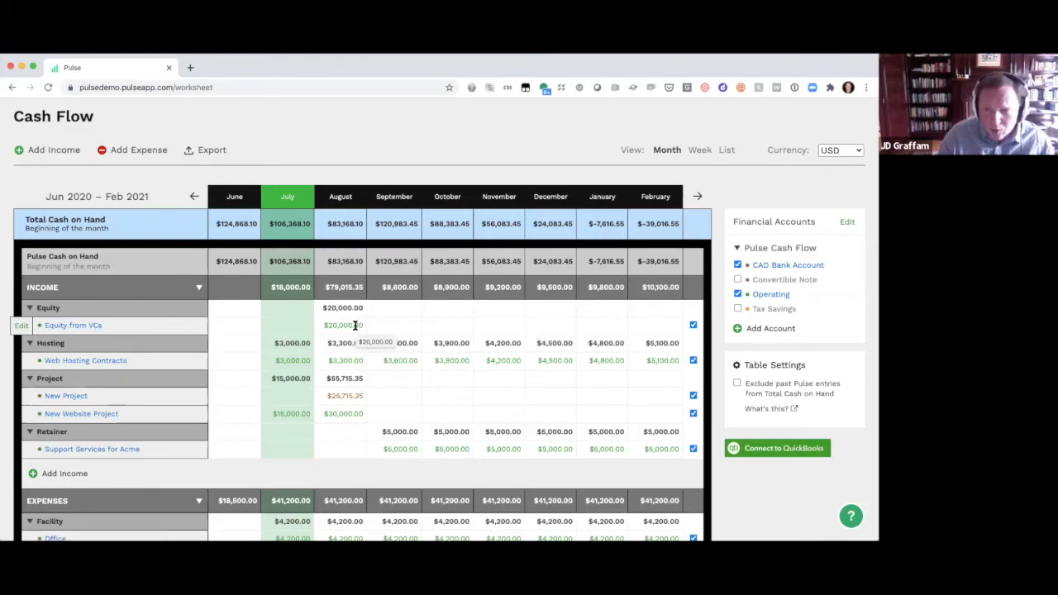
click(20, 362)
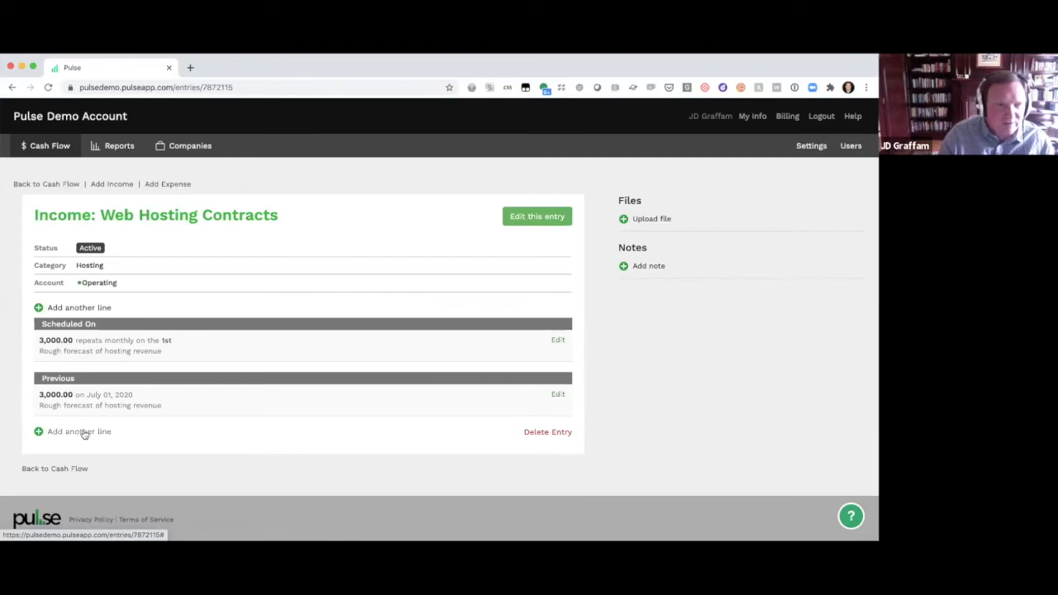
click(62, 147)
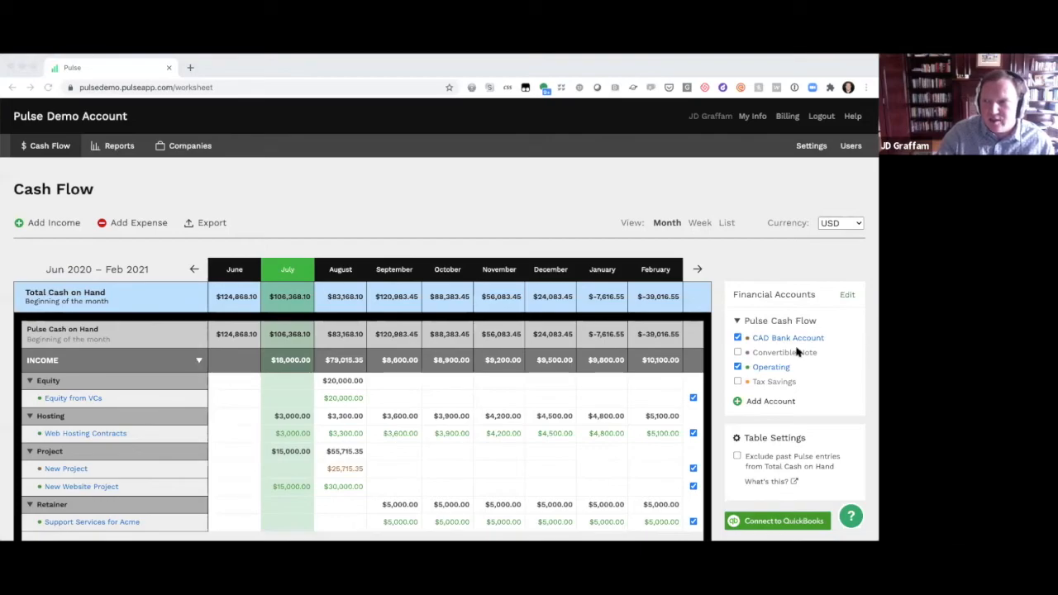
Add a financial account titled Actuals with a starting amount of 155467.89, currency USD and the olive account color.
click(759, 404)
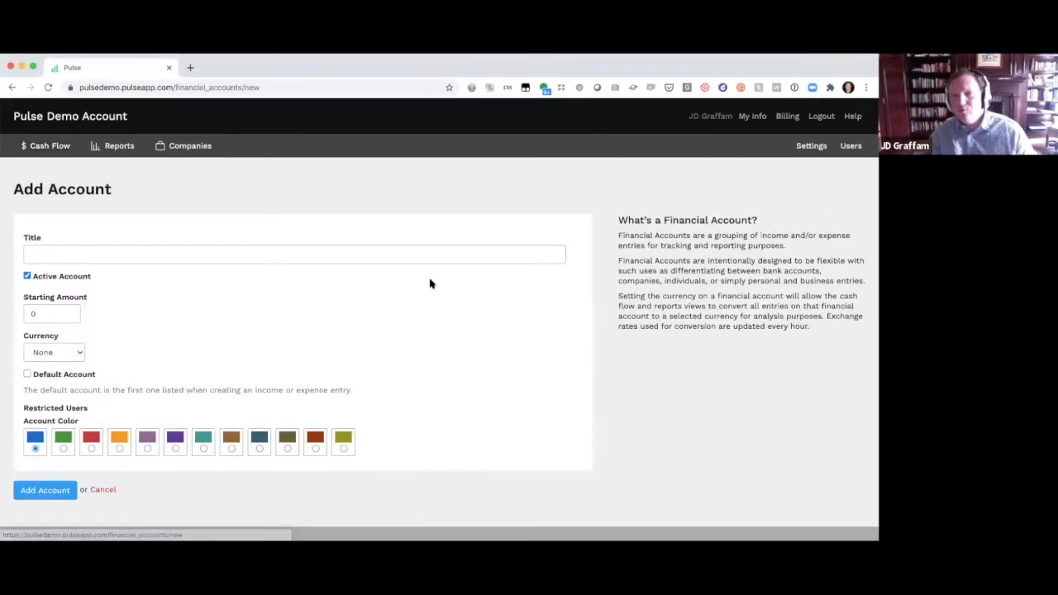
click(173, 254)
text(Actuals)
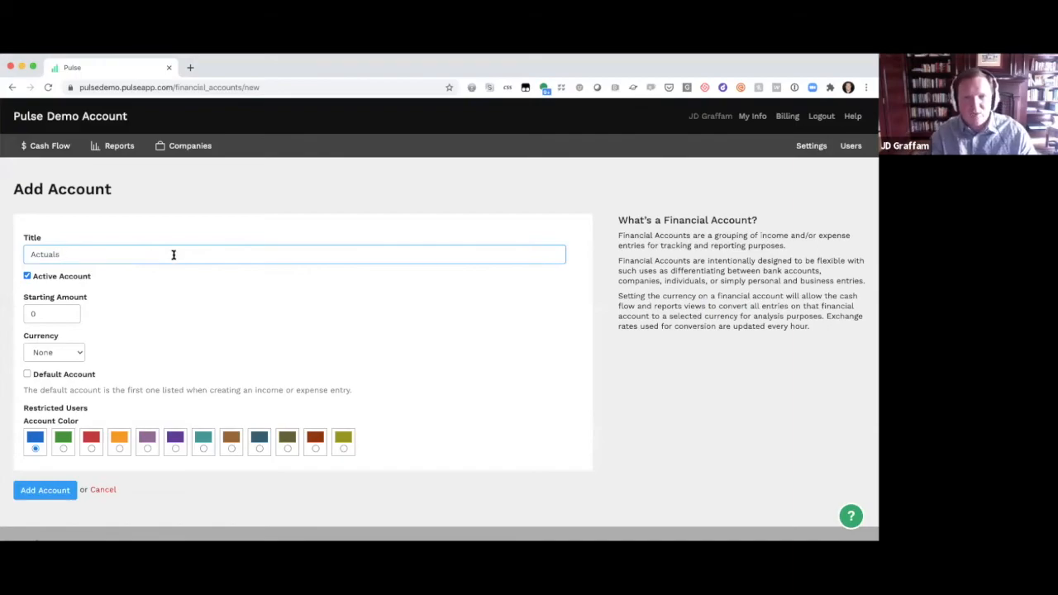
click(56, 310)
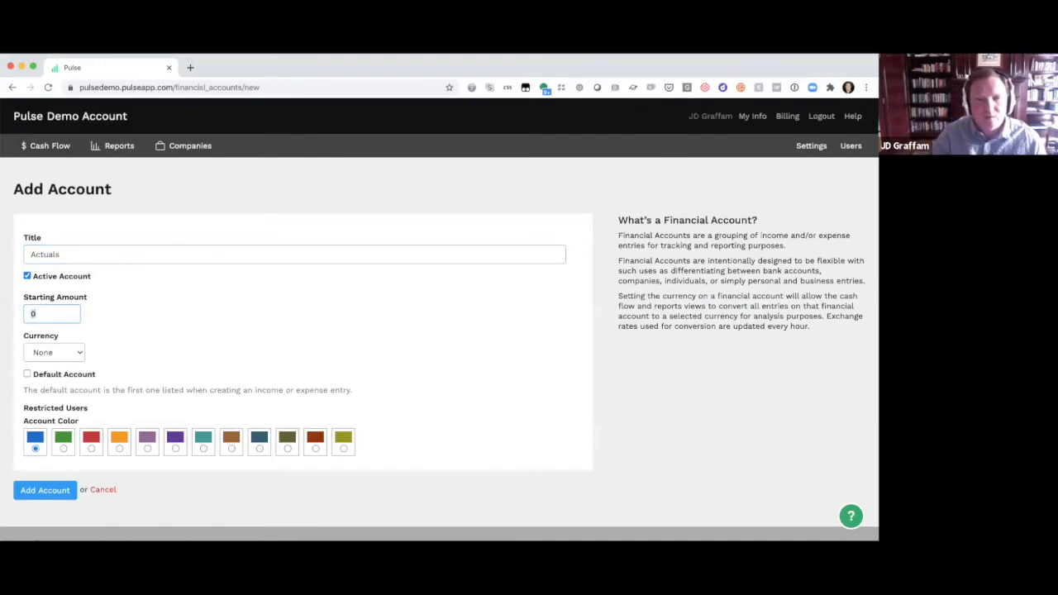
text(1)
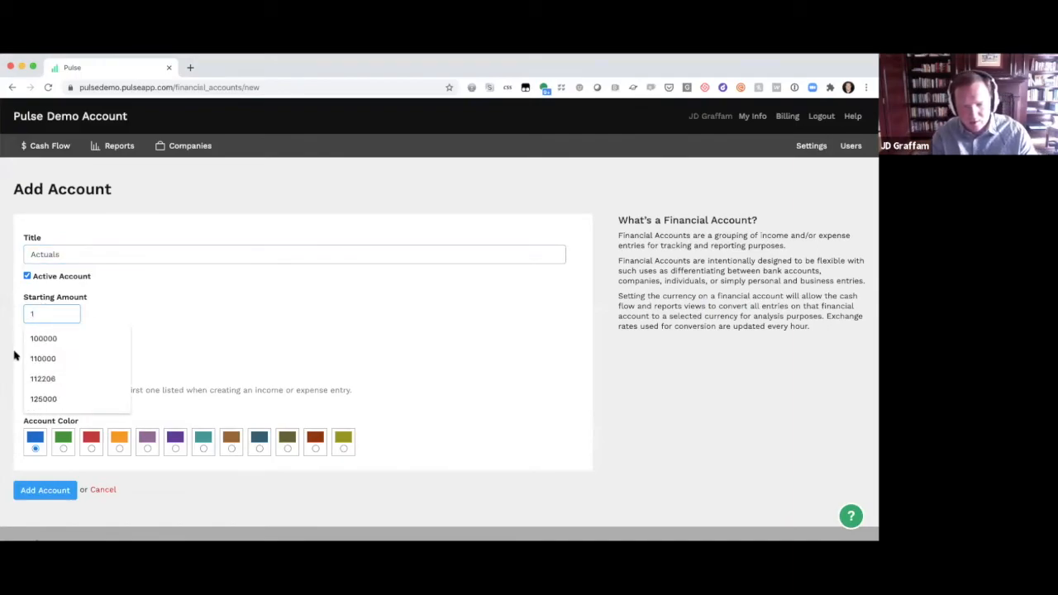
text(55467.89)
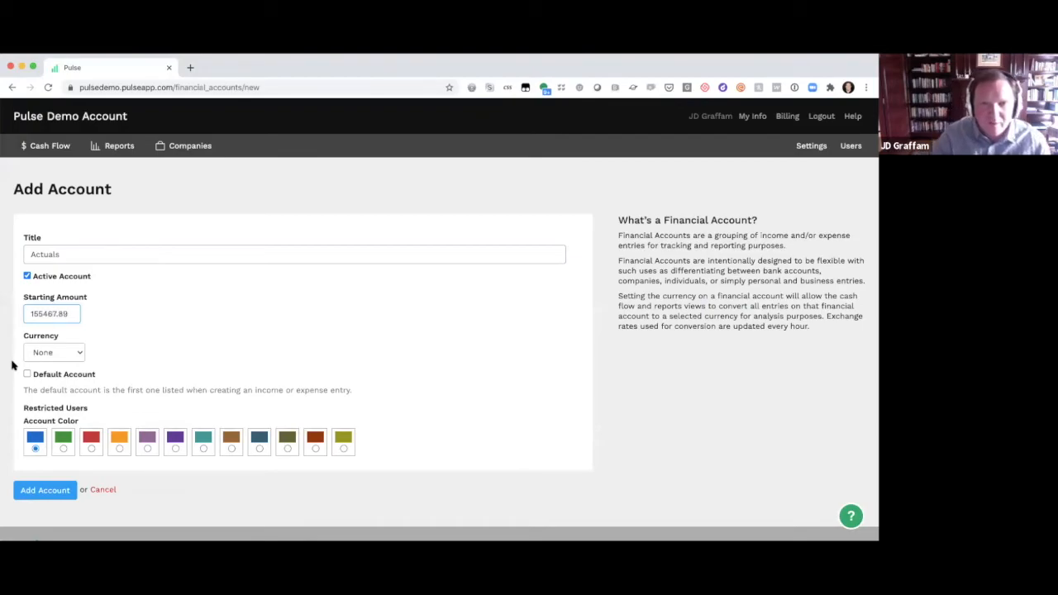
click(60, 355)
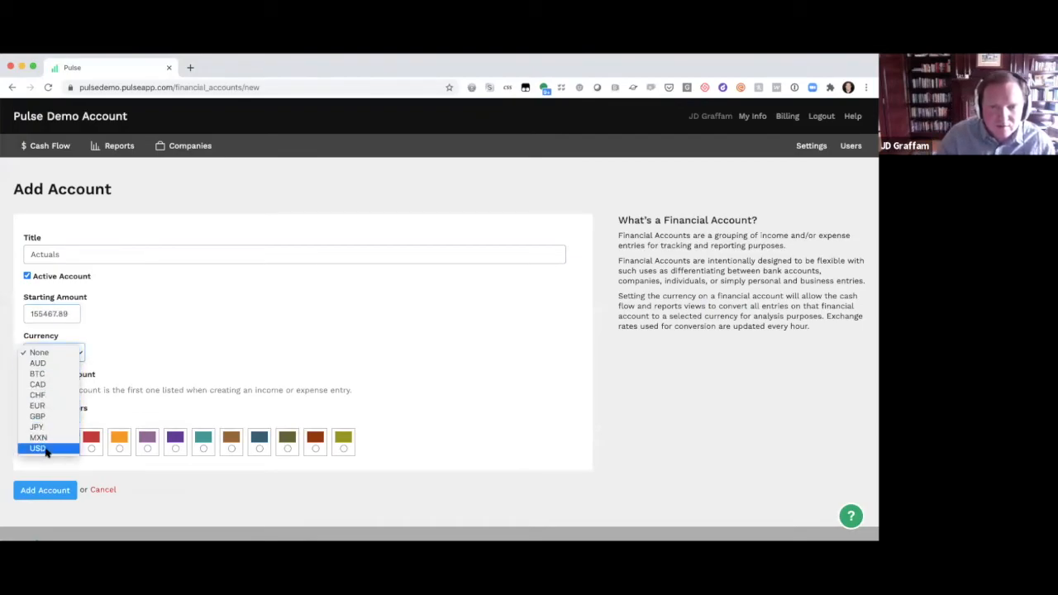
click(46, 450)
click(343, 449)
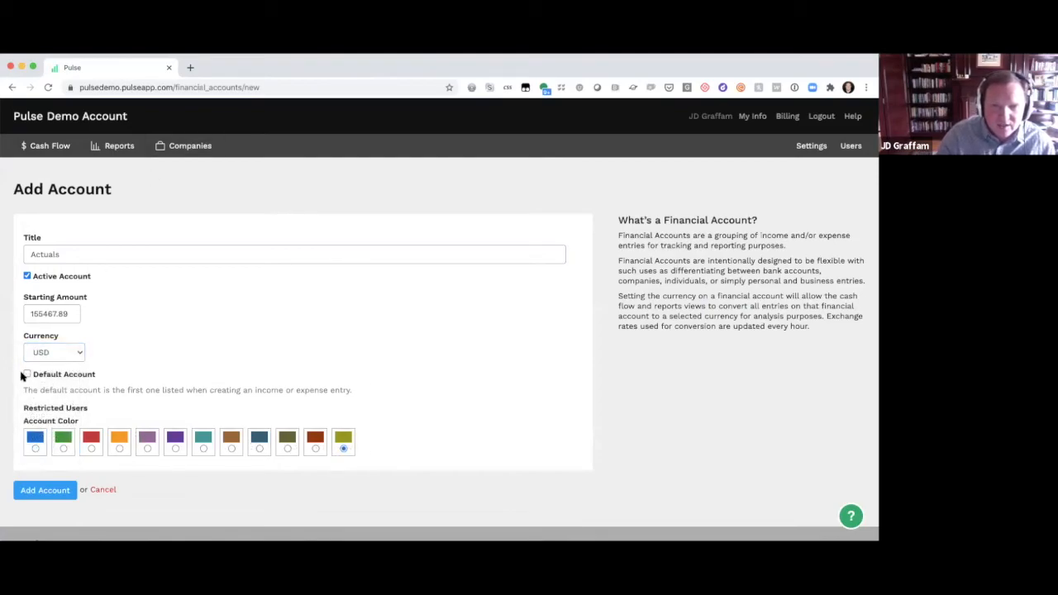
click(46, 489)
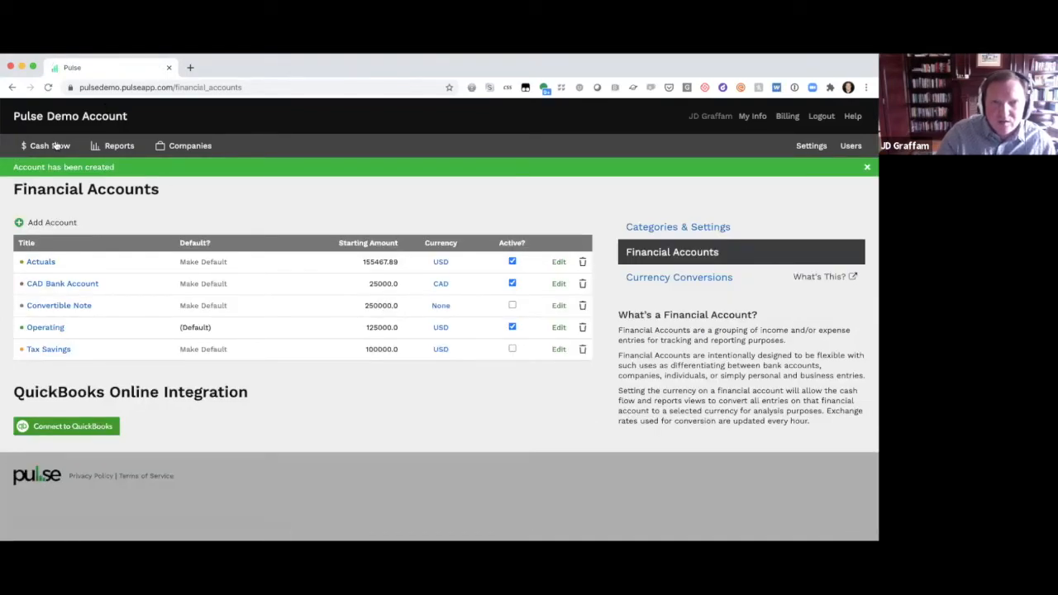
Filter the Income & Expenses report to the Actuals account only, excluding CAD Bank Account and Operating.
click(115, 146)
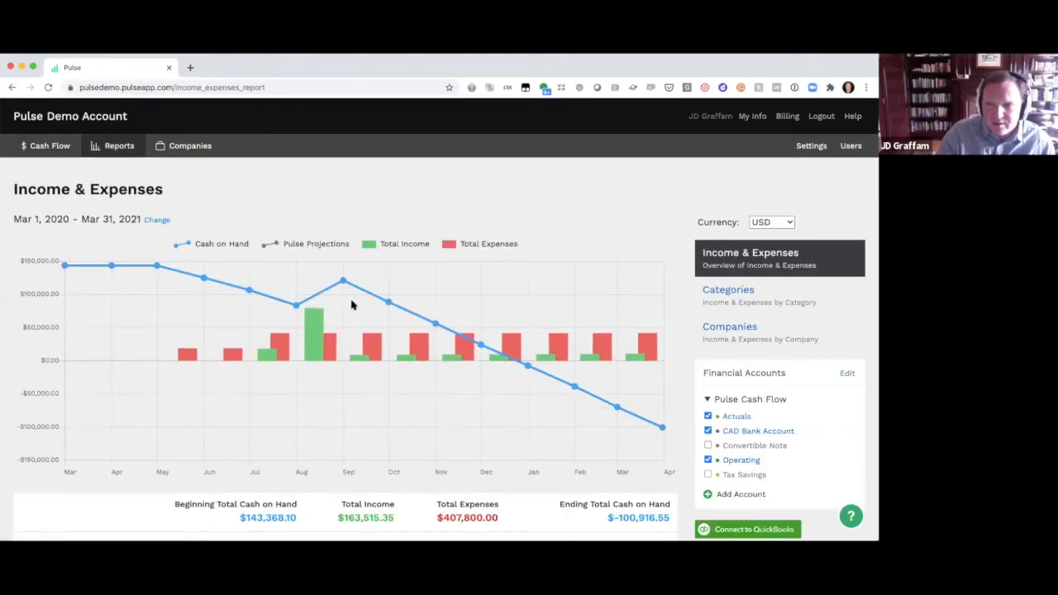
click(707, 431)
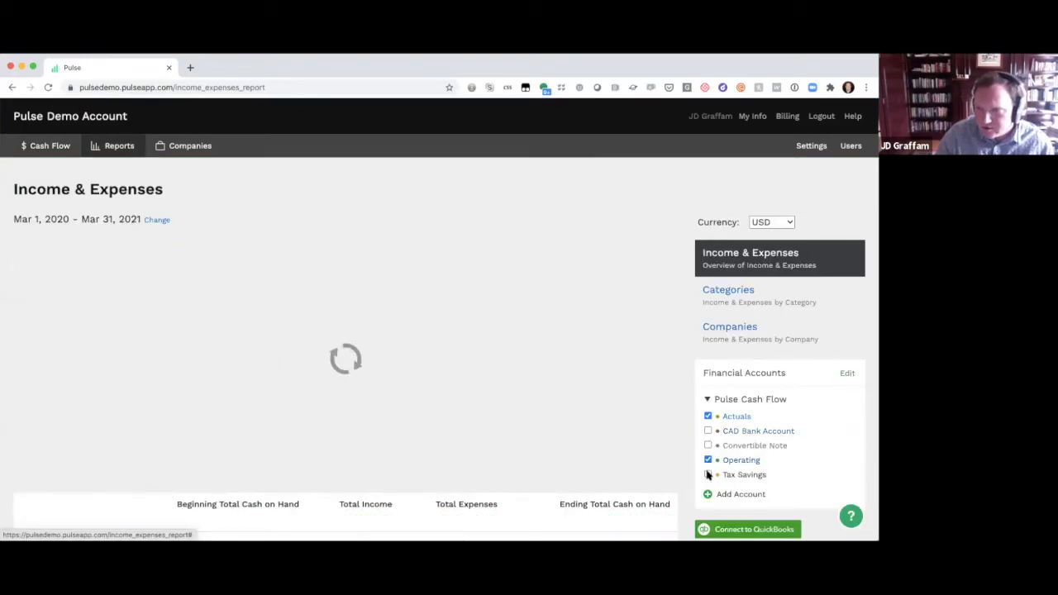
click(708, 459)
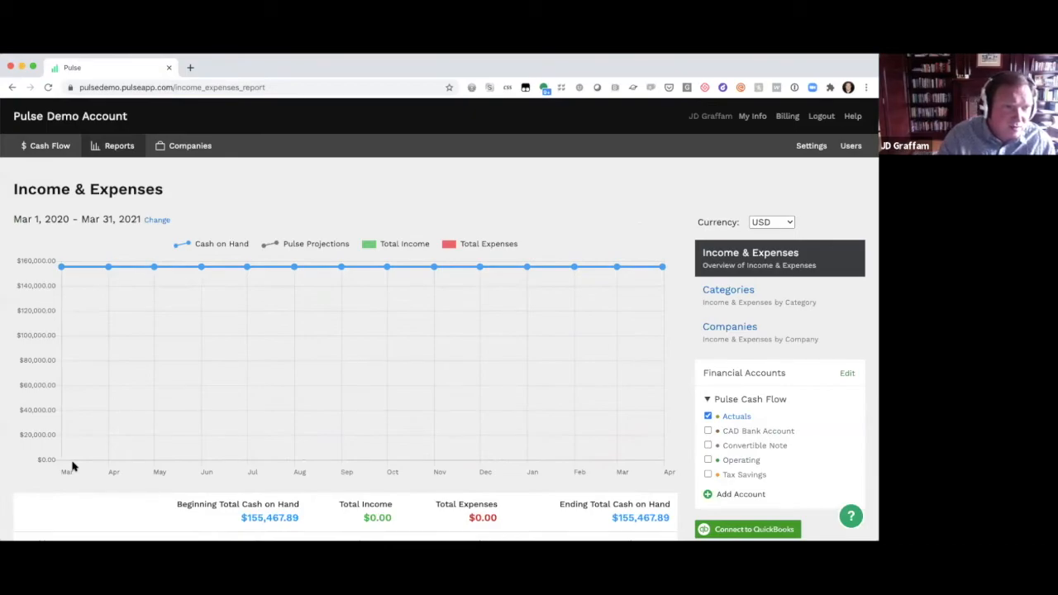
Start a new income entry titled "Income for June" without a category and assign it to the Actuals account.
click(47, 154)
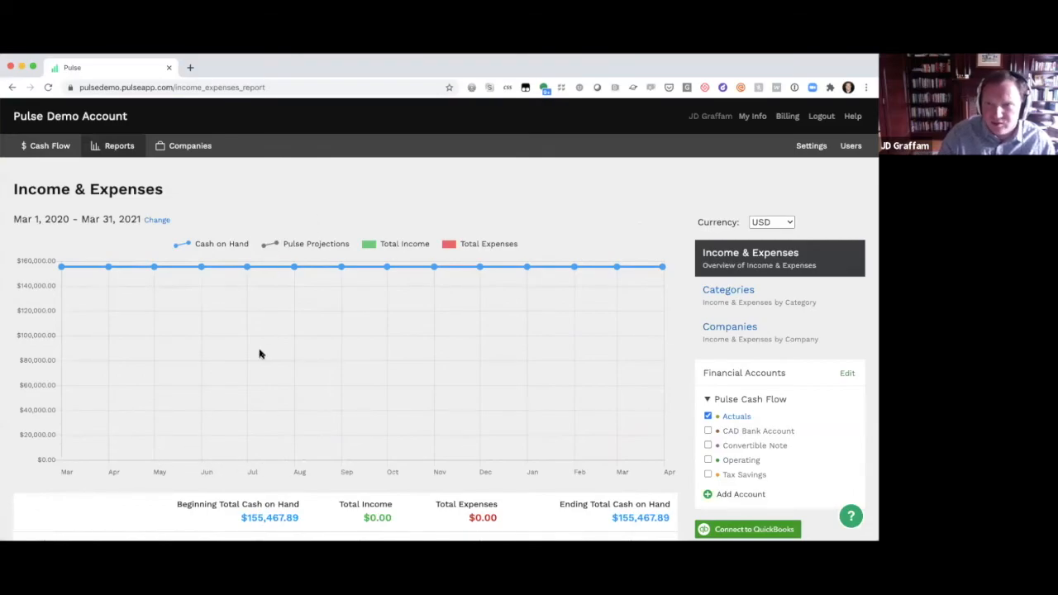
mouse_move(36, 140)
click(55, 248)
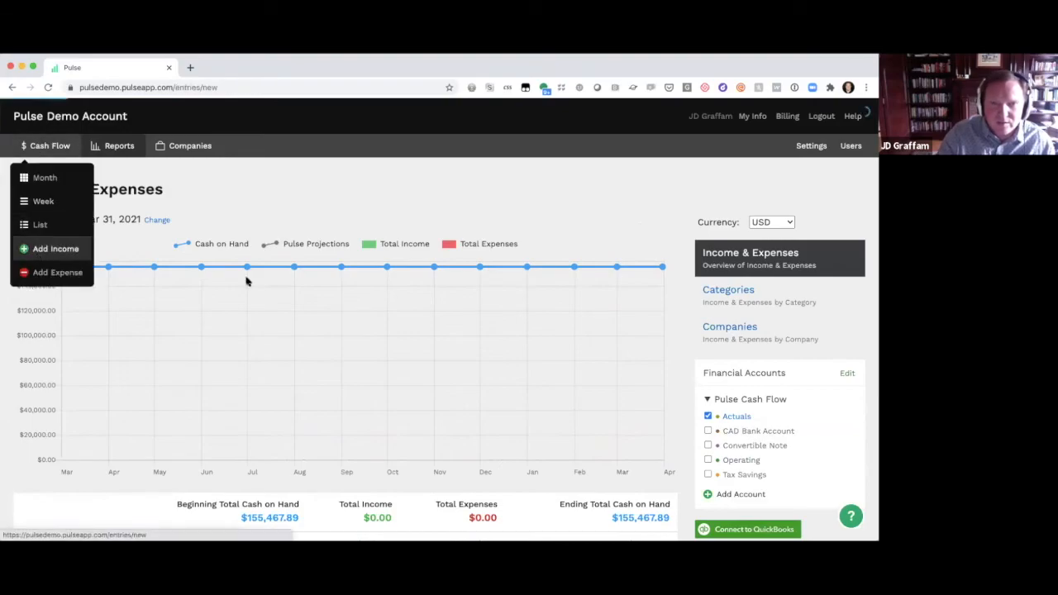
text(Inc)
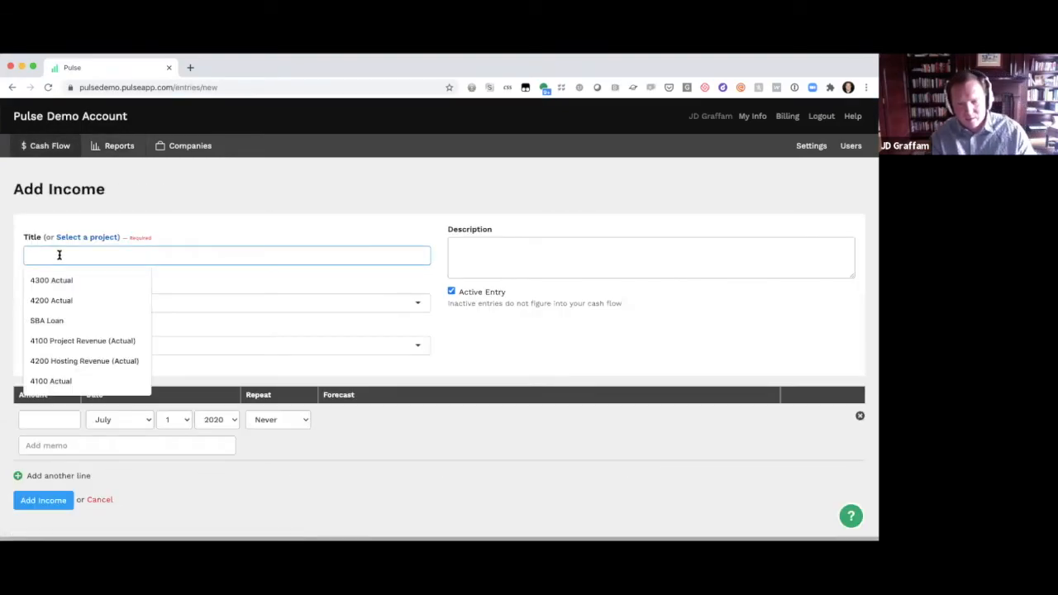
text(ome for June)
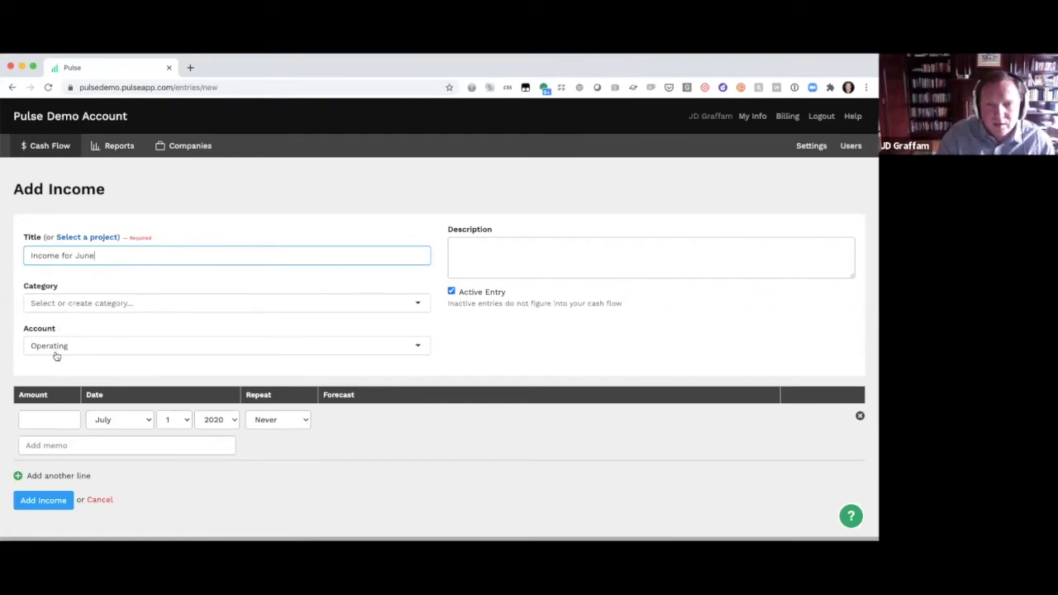
click(71, 303)
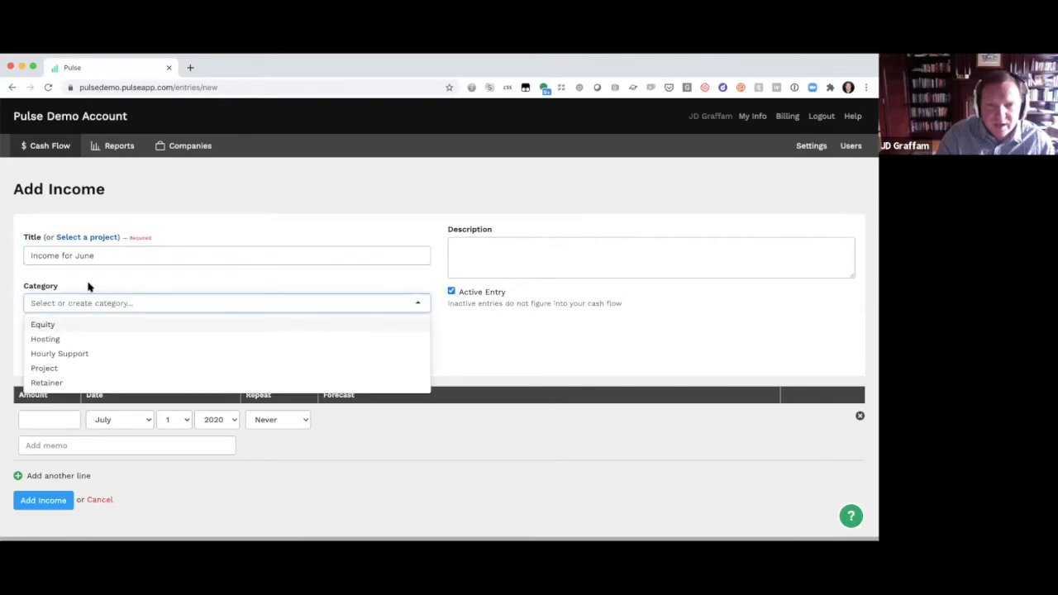
click(85, 280)
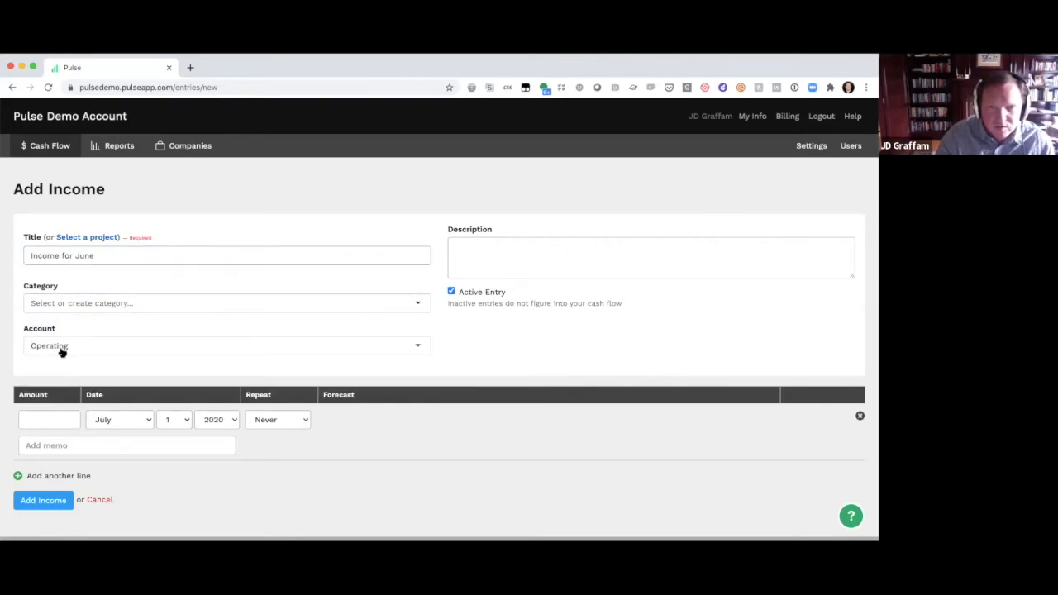
click(63, 346)
click(58, 381)
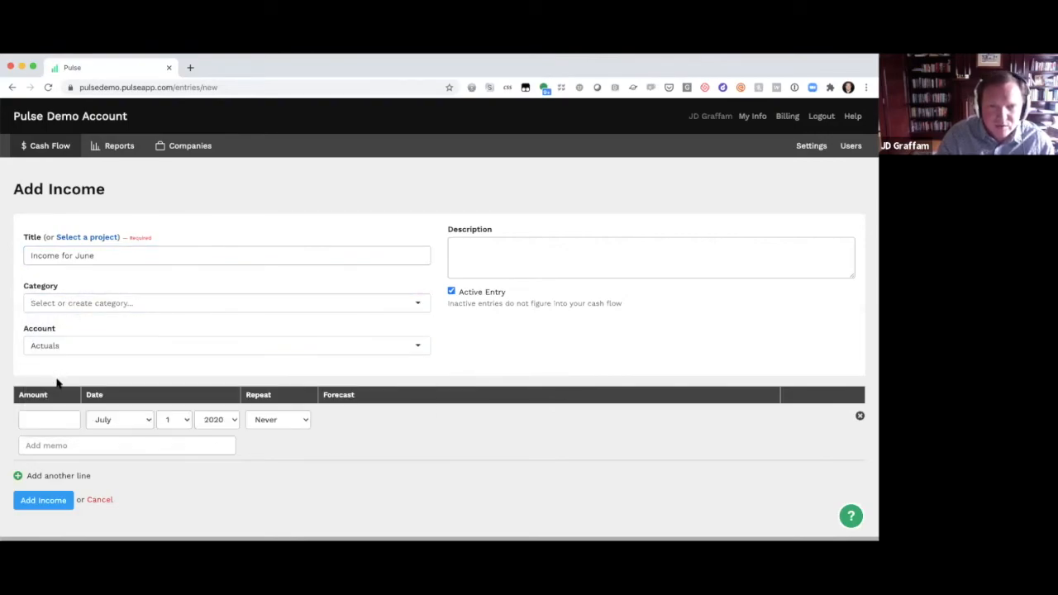
Give the income entry an amount of 67856.43 dated June 30, 2020, and save it.
click(47, 421)
text(67856.43)
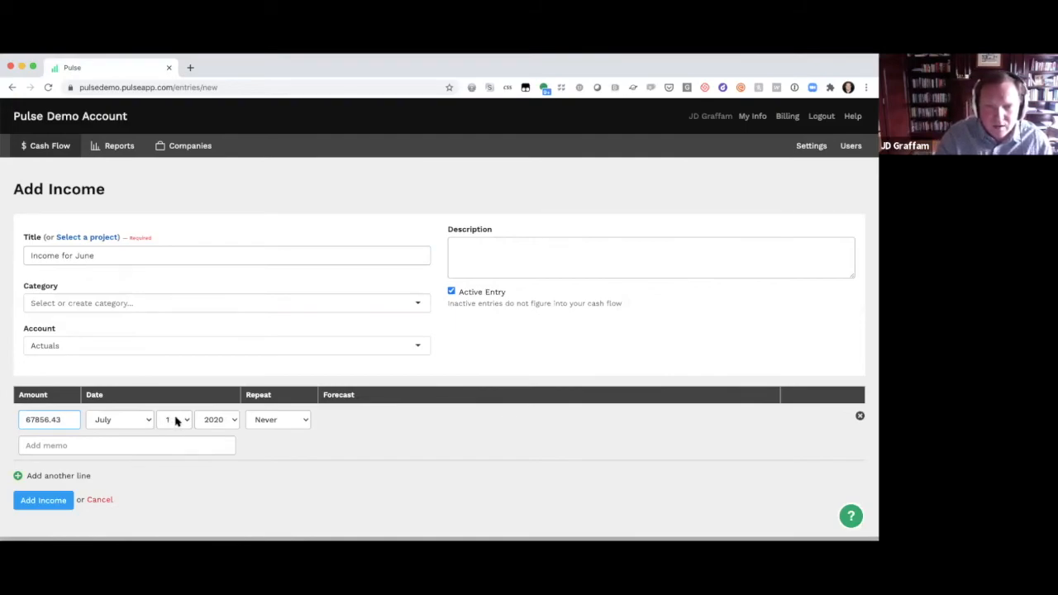
click(129, 418)
click(130, 408)
click(175, 421)
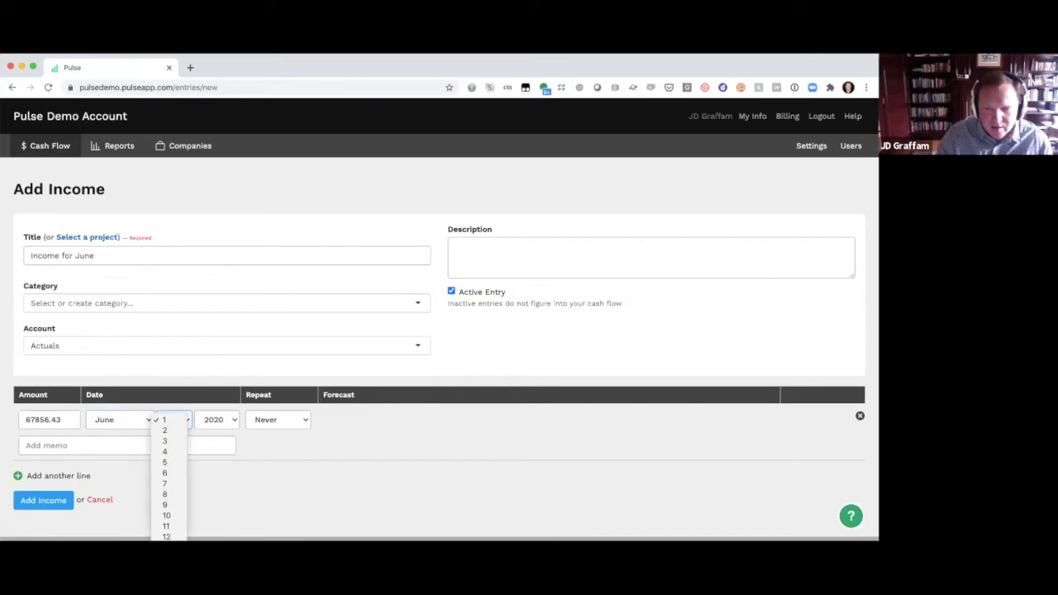
click(175, 520)
click(47, 500)
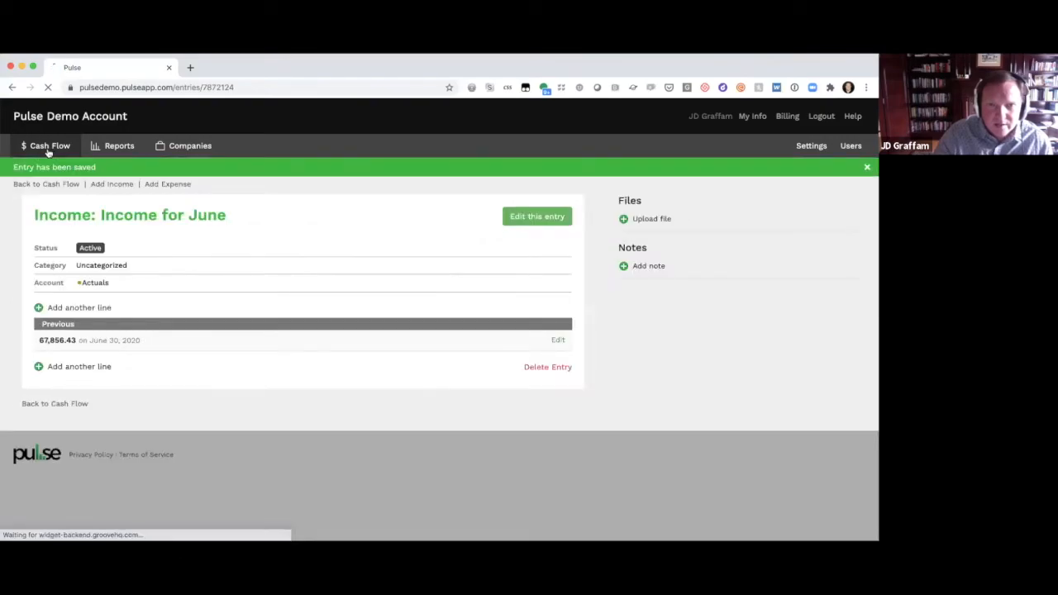
Start a new expense entry titled "Expenses for June" and assign it to the Actuals account.
click(48, 148)
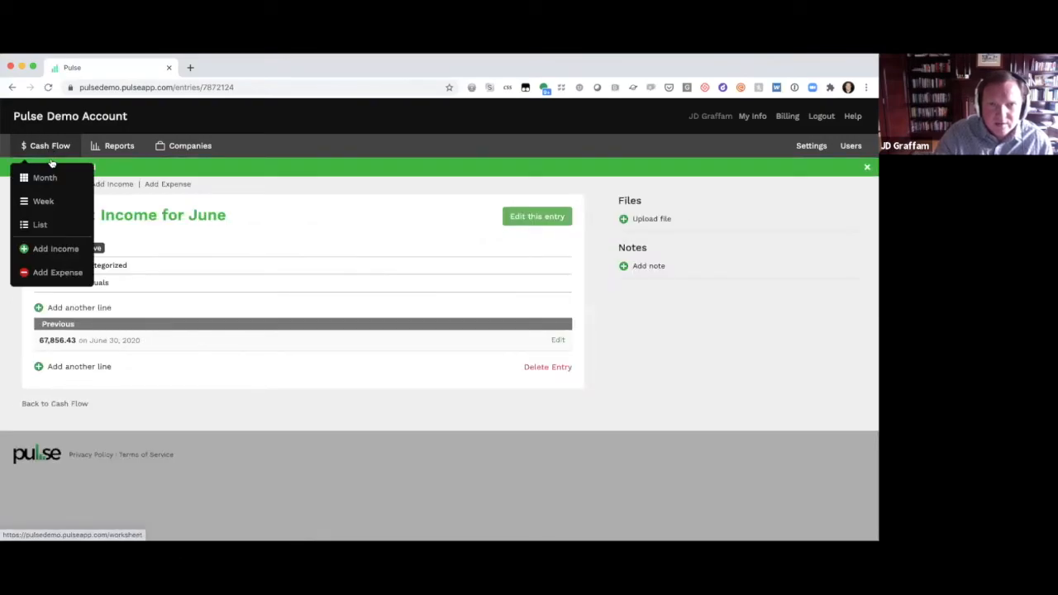
click(41, 272)
click(52, 254)
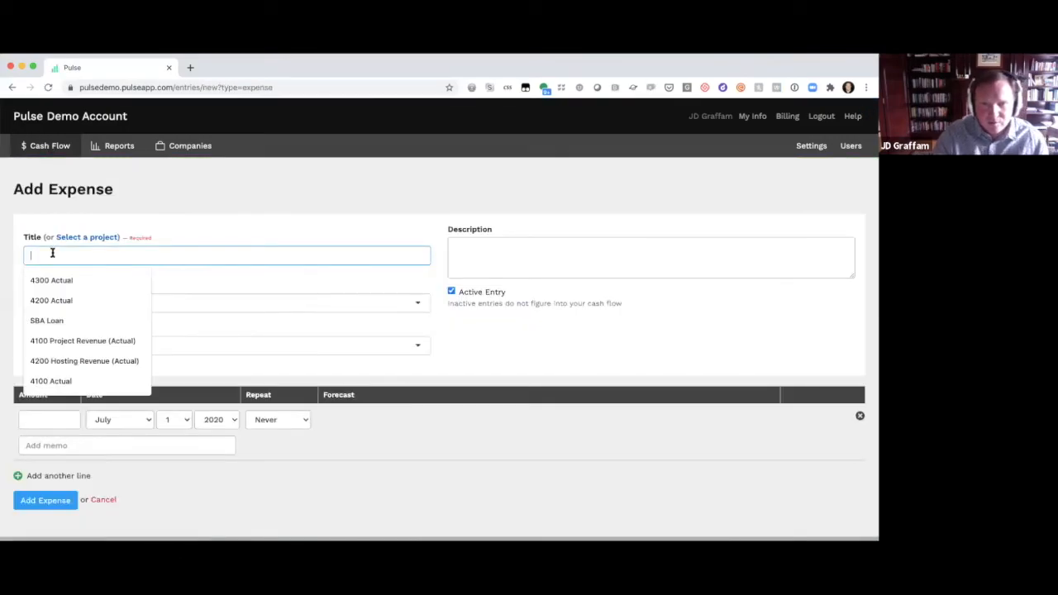
text(Expenses for June)
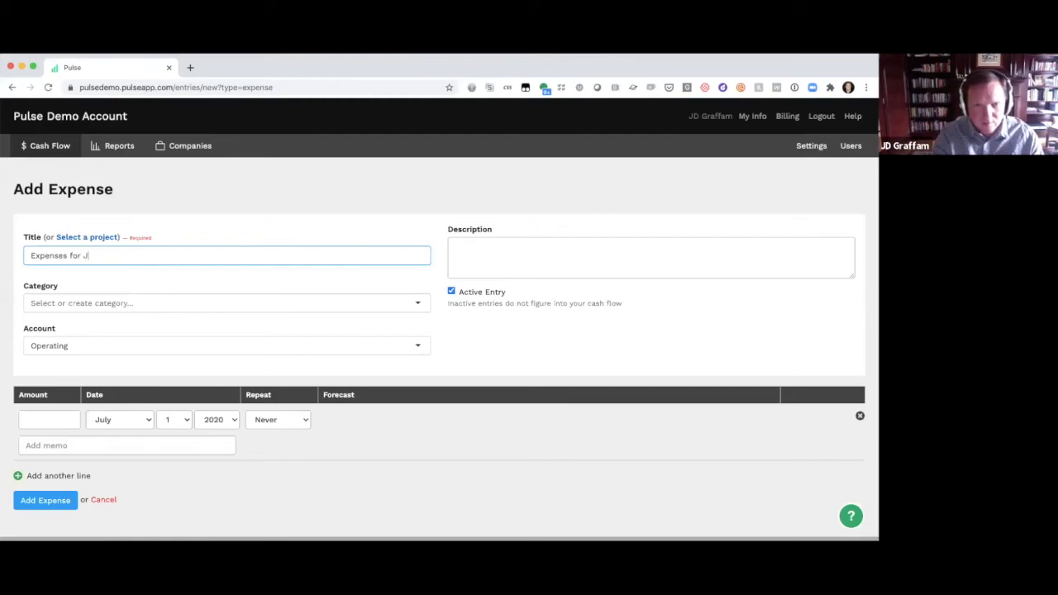
click(42, 347)
click(47, 382)
Set the expense amount to 123554.87 with the memo "from statement", and save the entry.
click(42, 426)
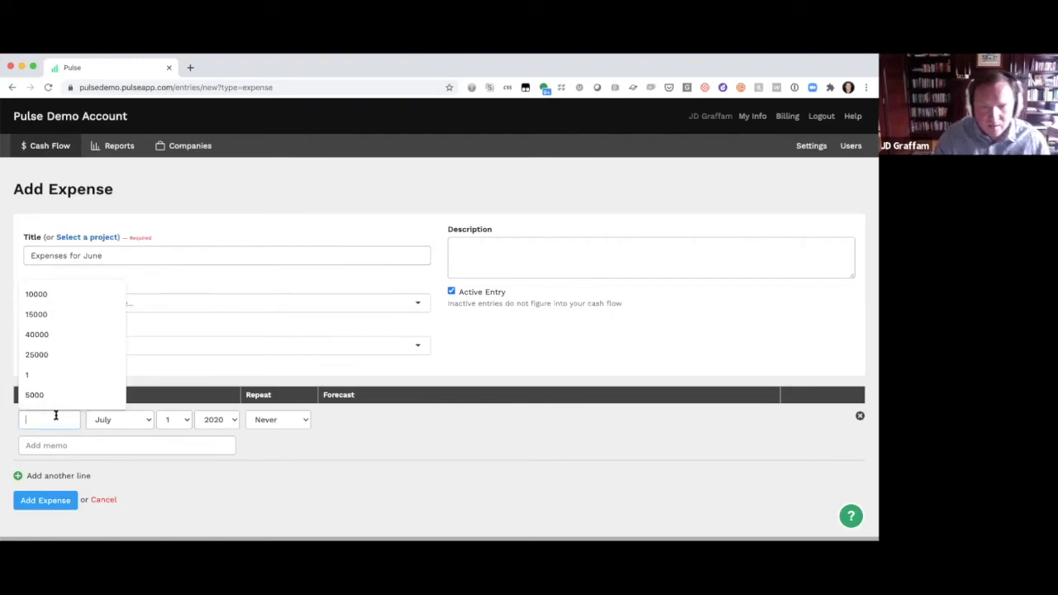
text(1234554.87)
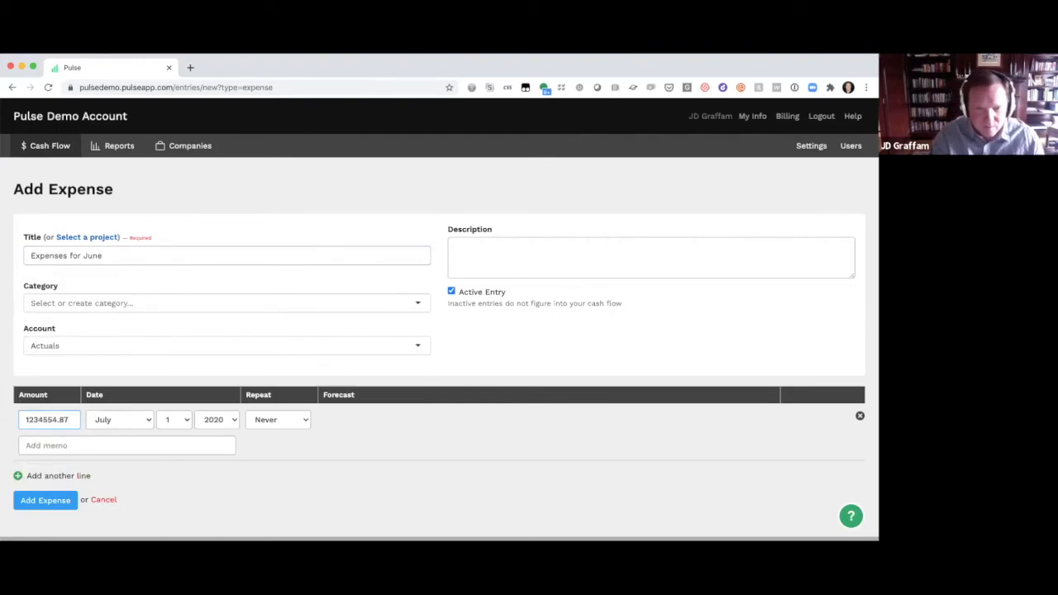
key(BackSpace)
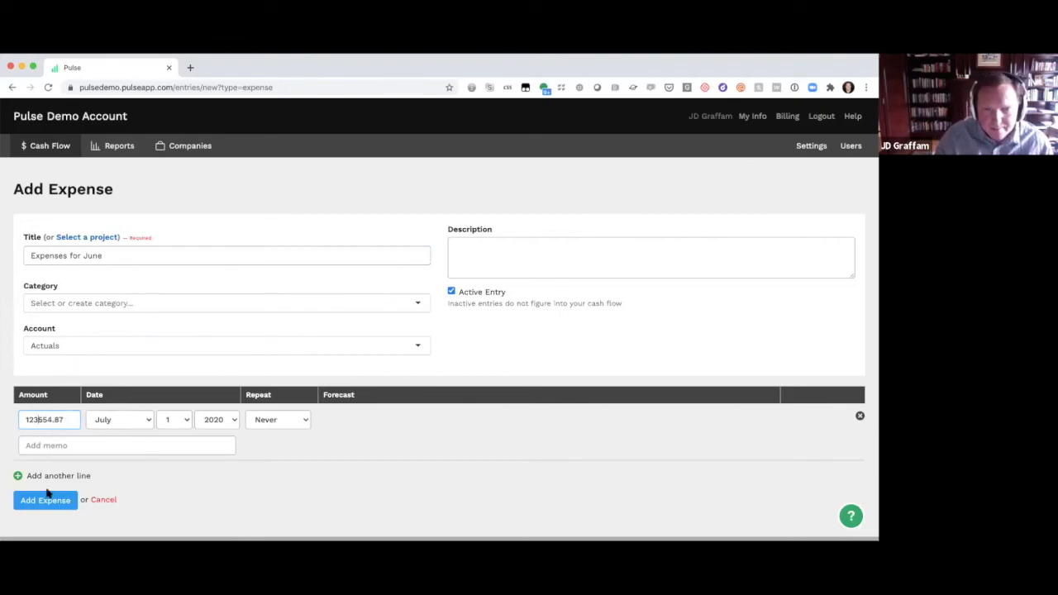
click(44, 439)
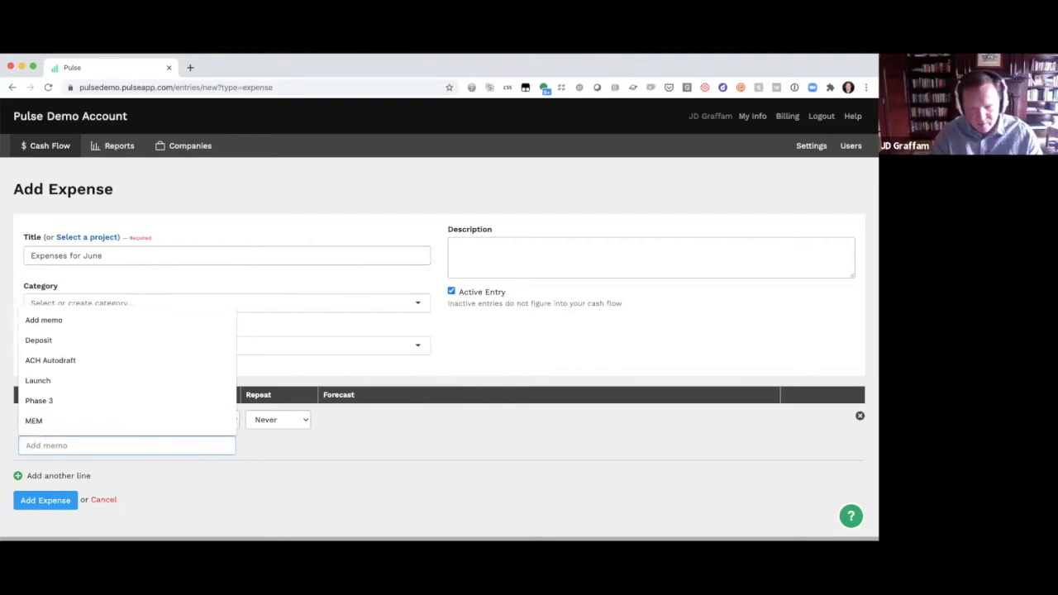
text(from statement)
click(50, 501)
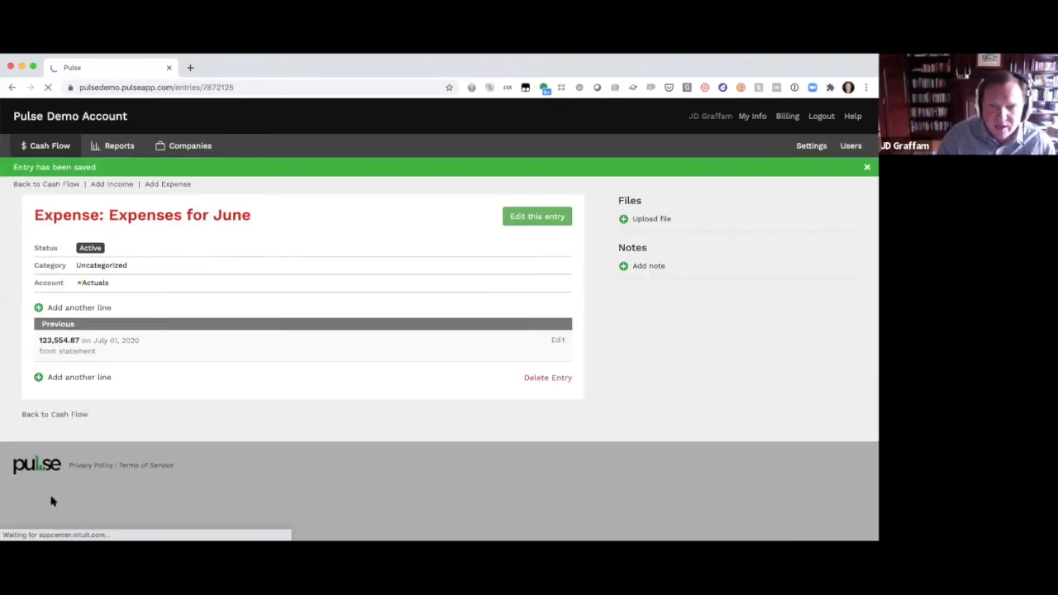
Check the Income & Expenses report and the Cash Flow worksheet, and change the Expenses for June line's date to June 30, 2020.
click(114, 145)
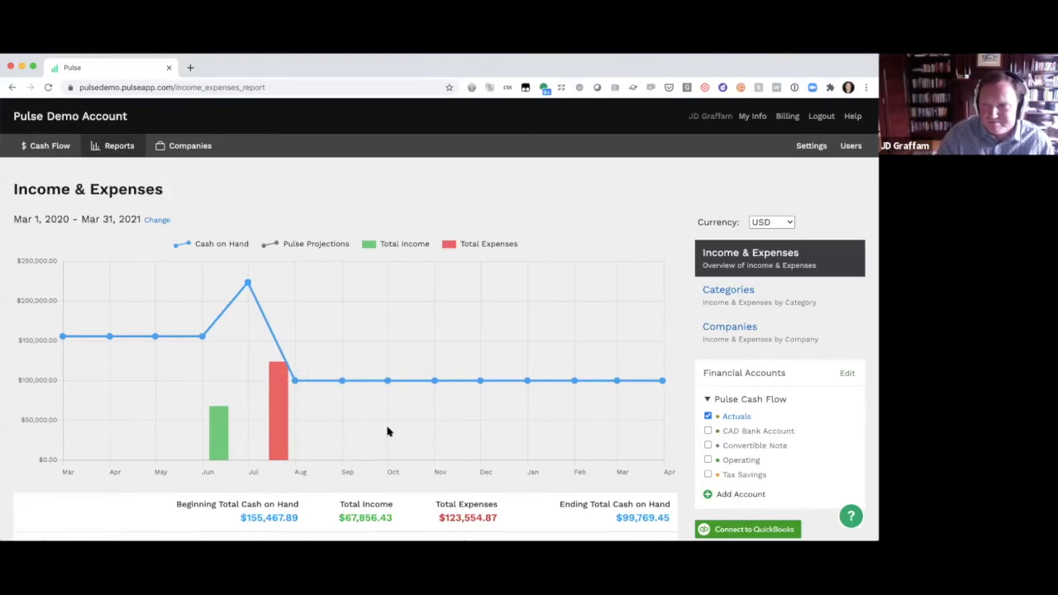
click(48, 147)
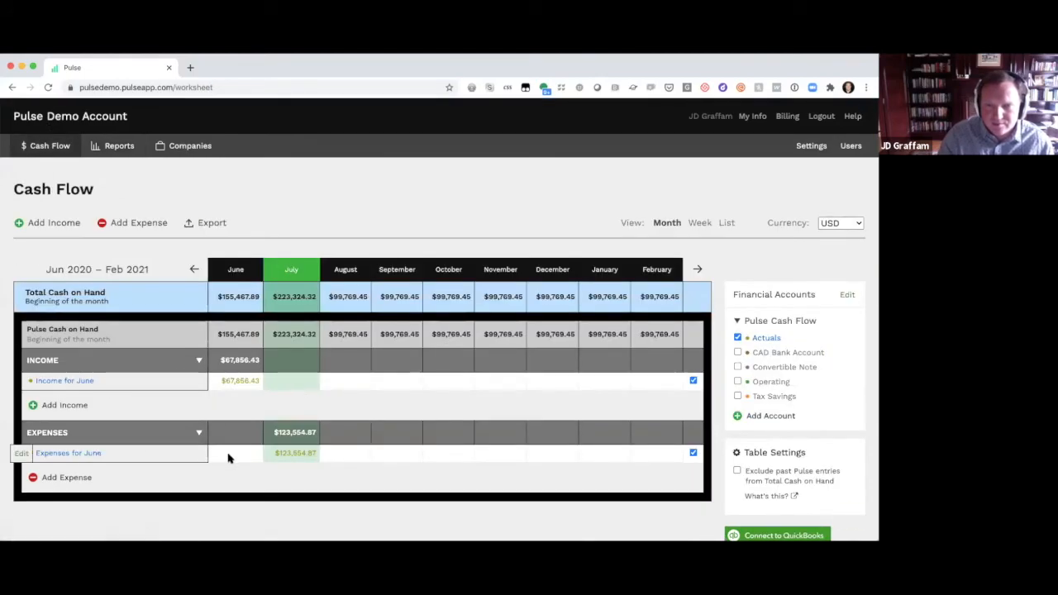
click(29, 455)
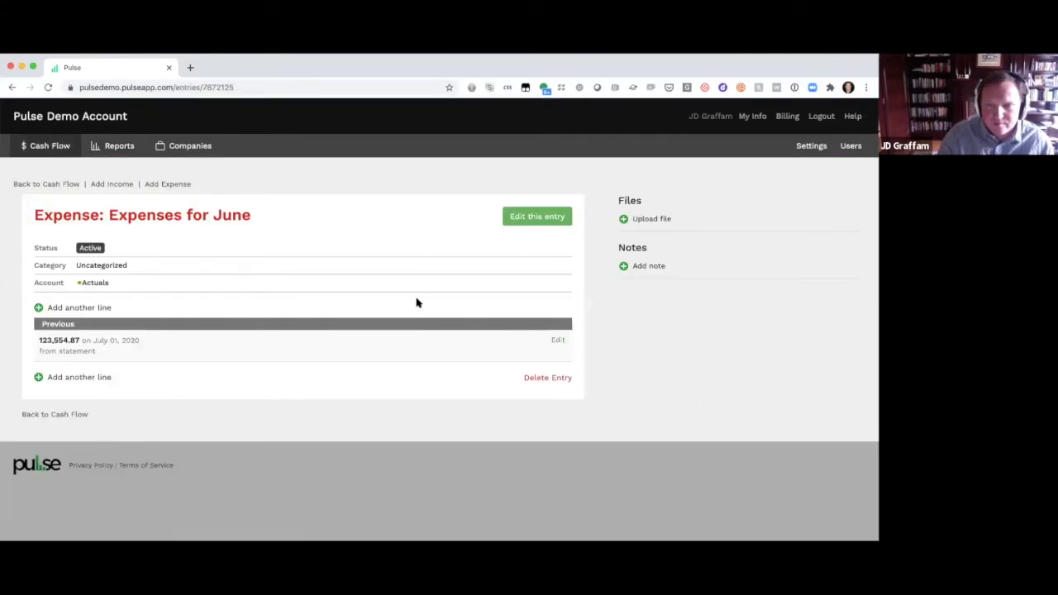
click(531, 221)
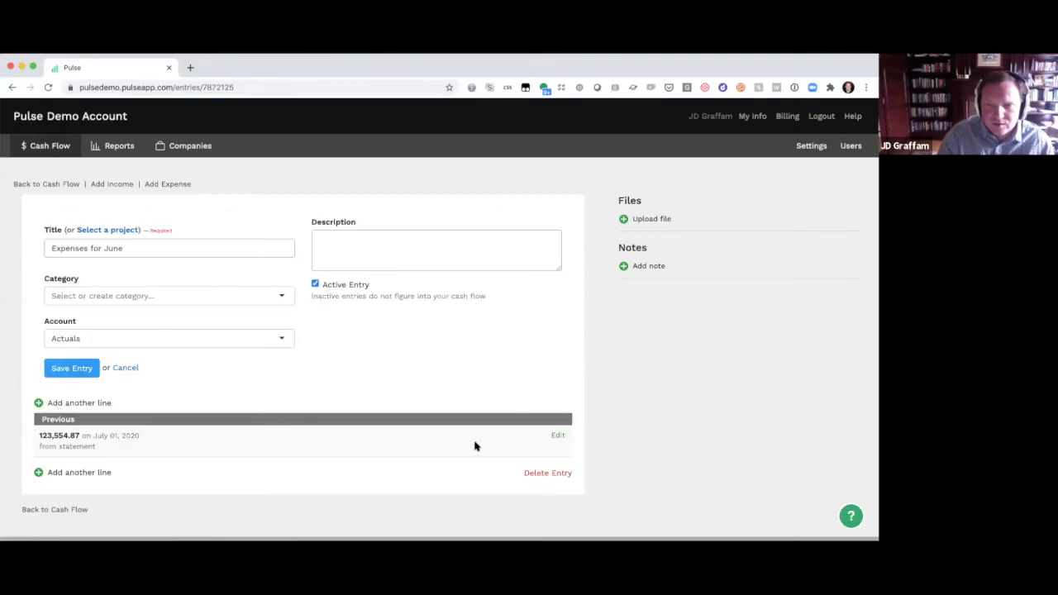
click(557, 435)
click(140, 462)
click(141, 450)
click(200, 464)
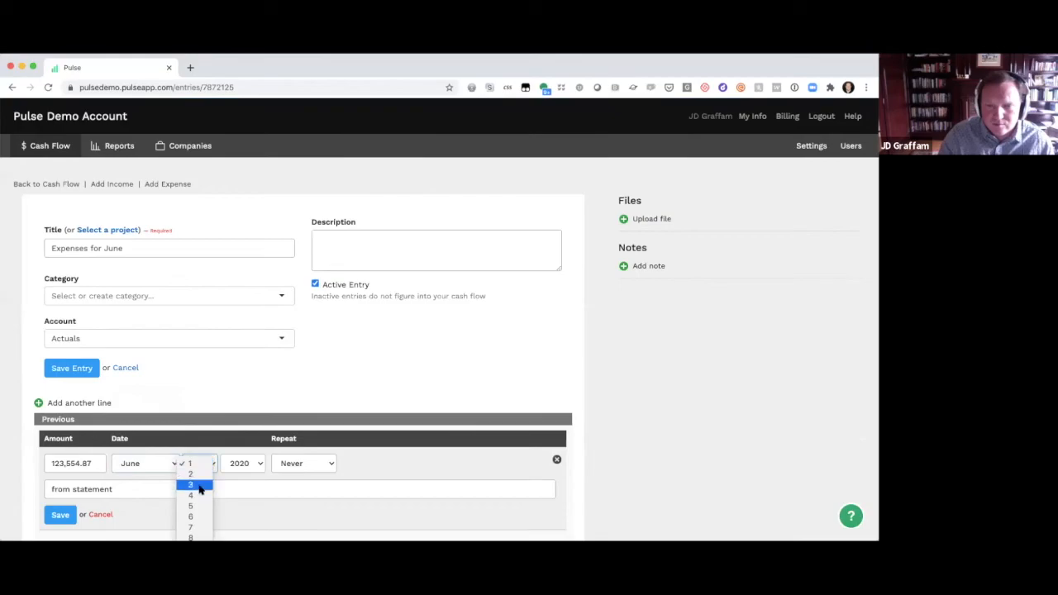
click(191, 579)
click(60, 517)
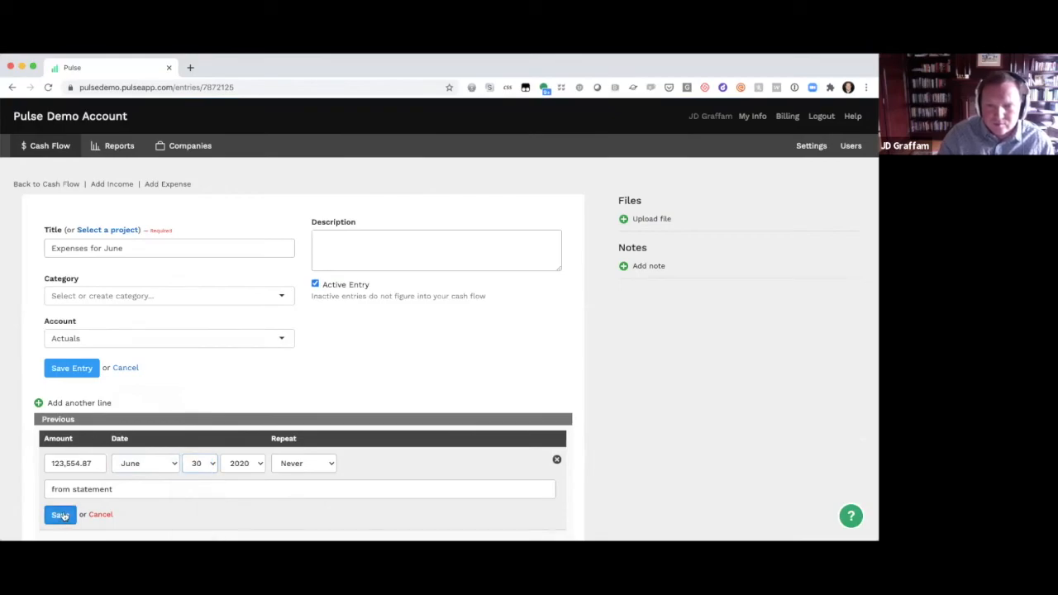
Check the Cash Flow worksheet, and switch the Income & Expenses report from the Actuals account to the Operating account.
click(51, 146)
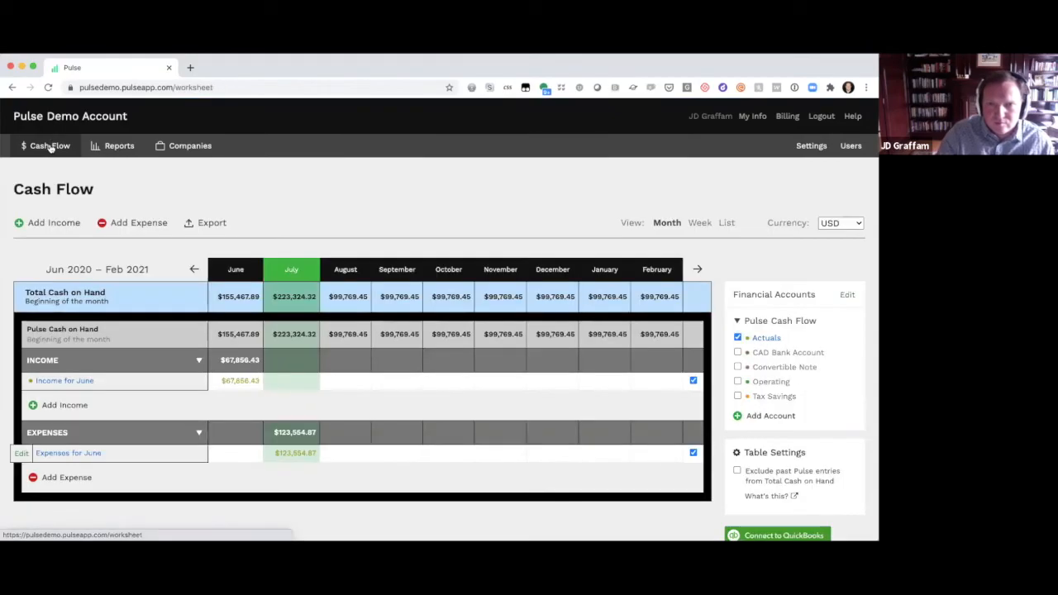
click(116, 146)
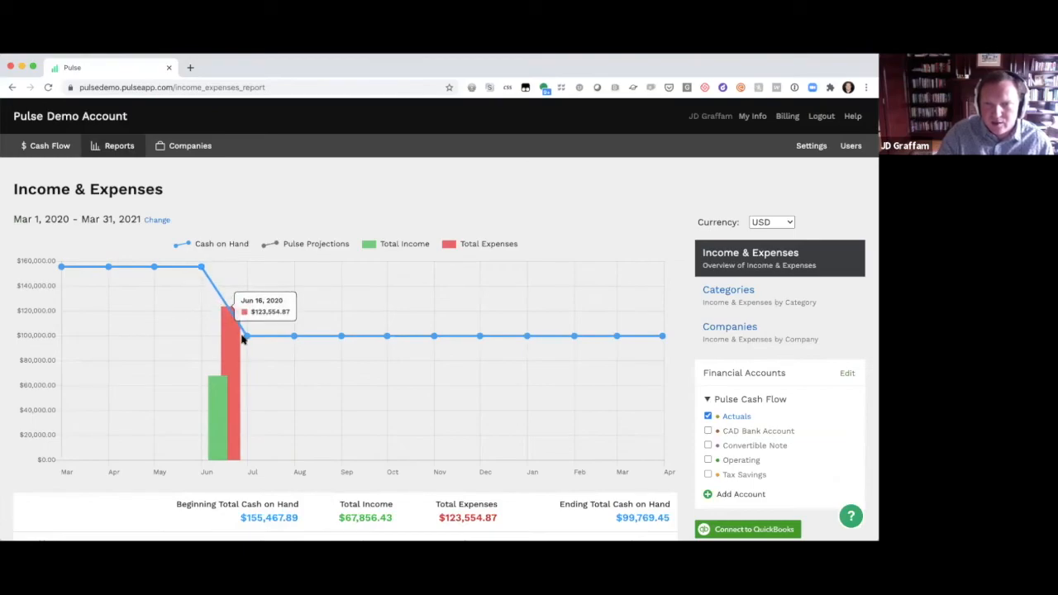
click(708, 416)
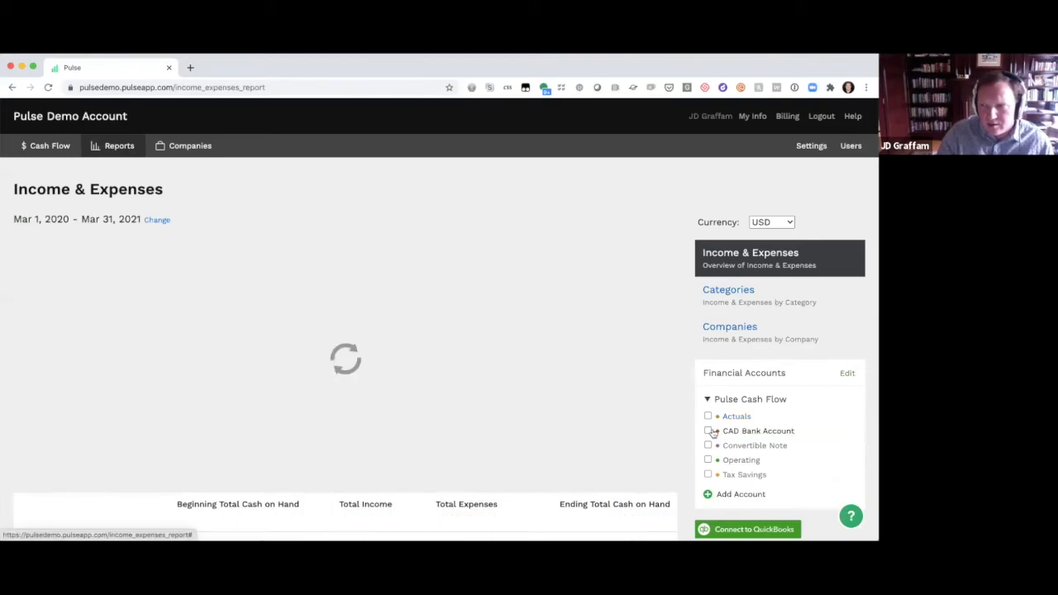
click(707, 460)
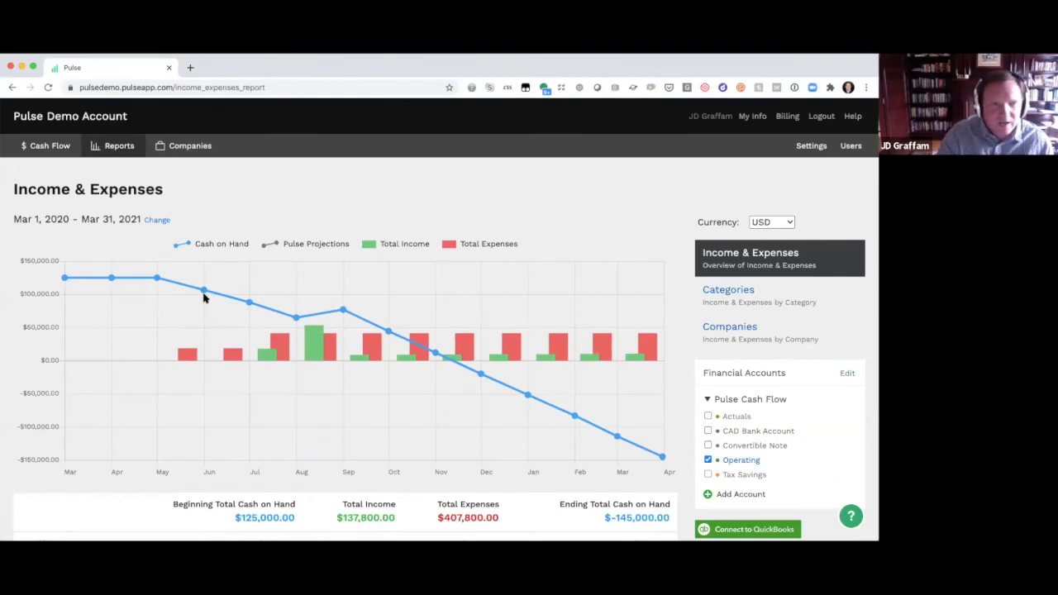
mouse_move(187, 357)
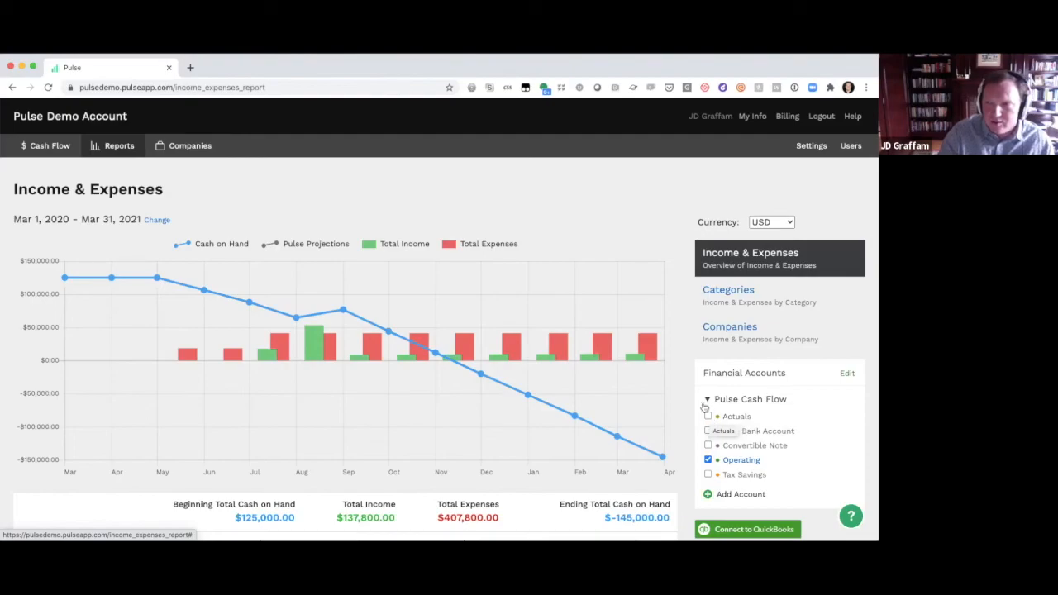
Set the Cash Flow view to show 24 columns in the general settings and save the change.
click(811, 146)
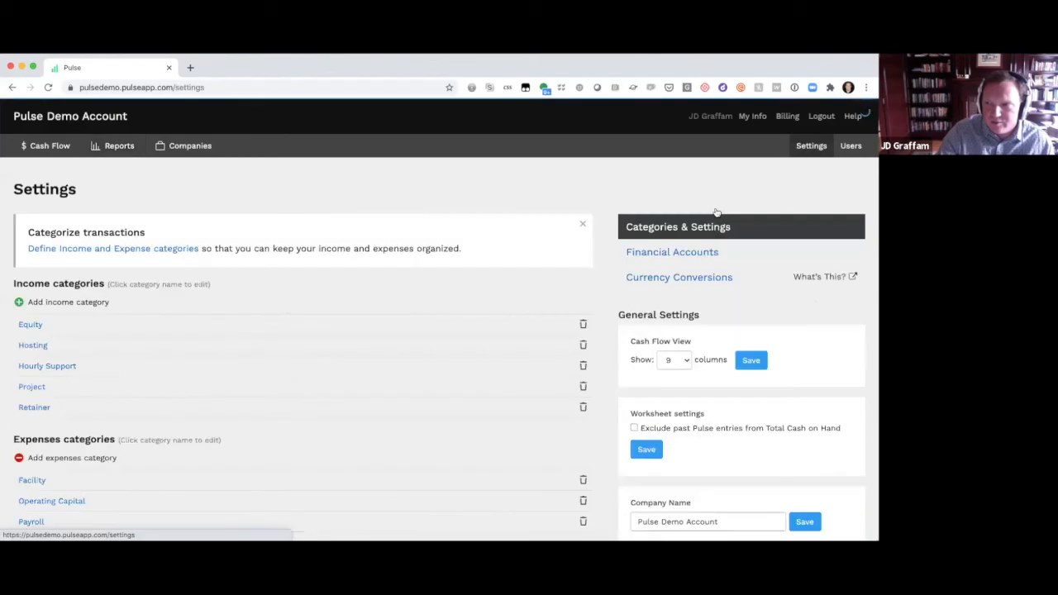
click(674, 360)
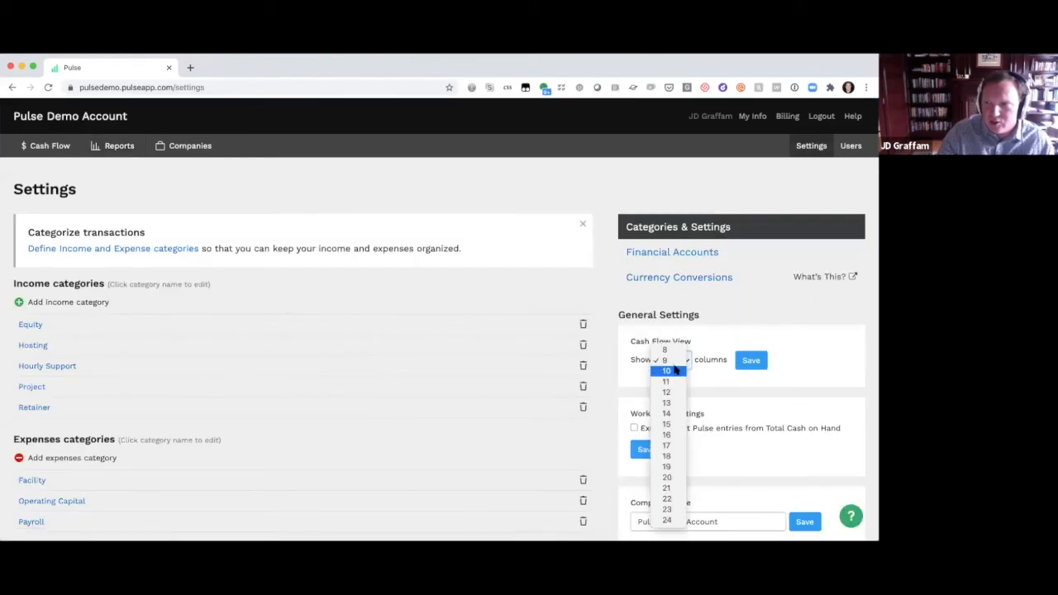
click(669, 521)
scroll(660, 386, down, 1)
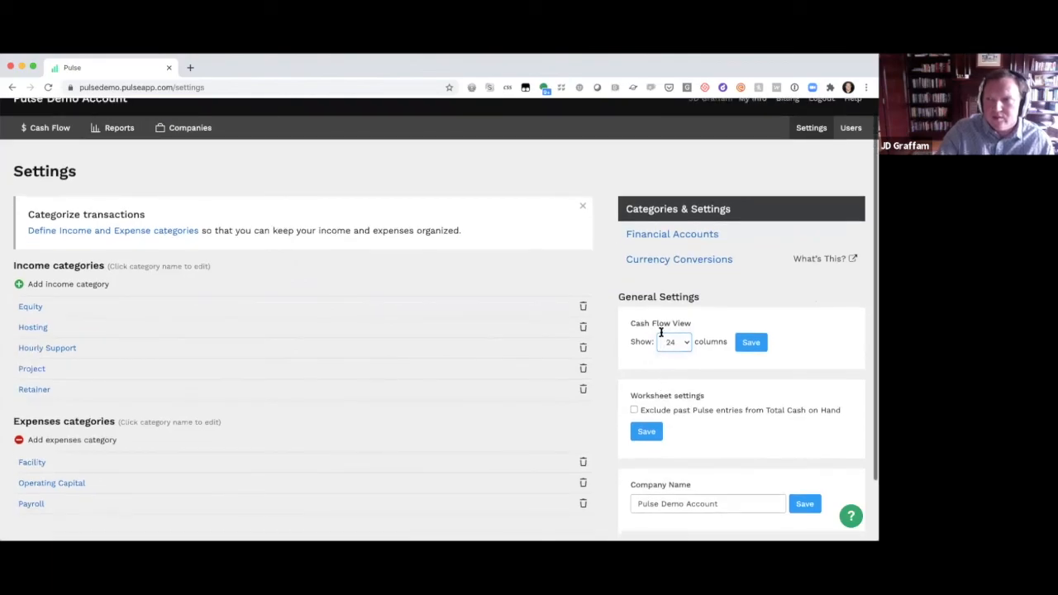
click(753, 344)
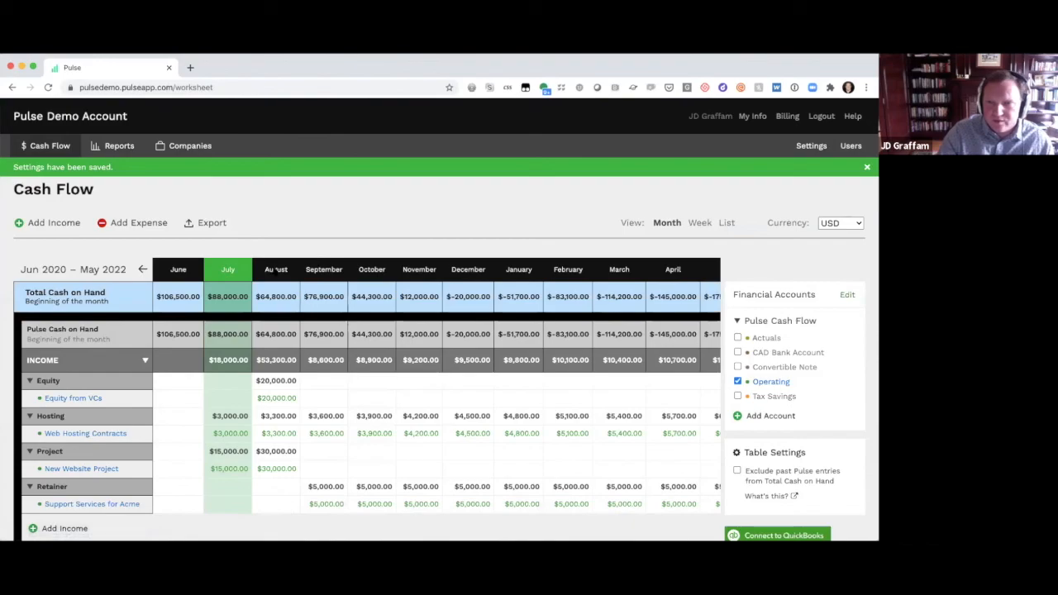
Change the Income & Expenses report's date range to March 1, 2019 through March 31, 2020, and apply it.
click(116, 145)
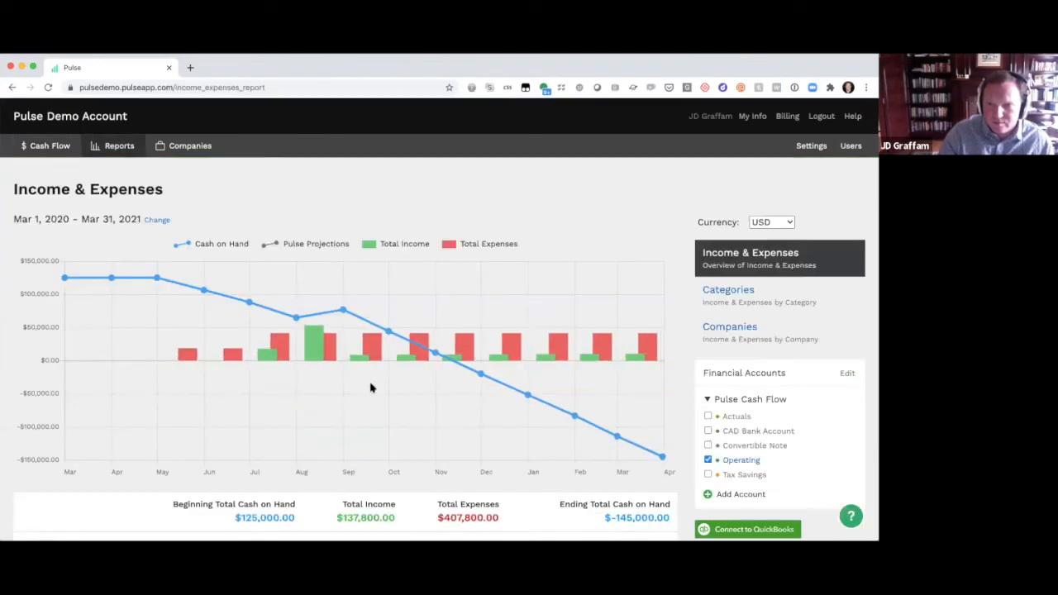
click(155, 220)
click(312, 223)
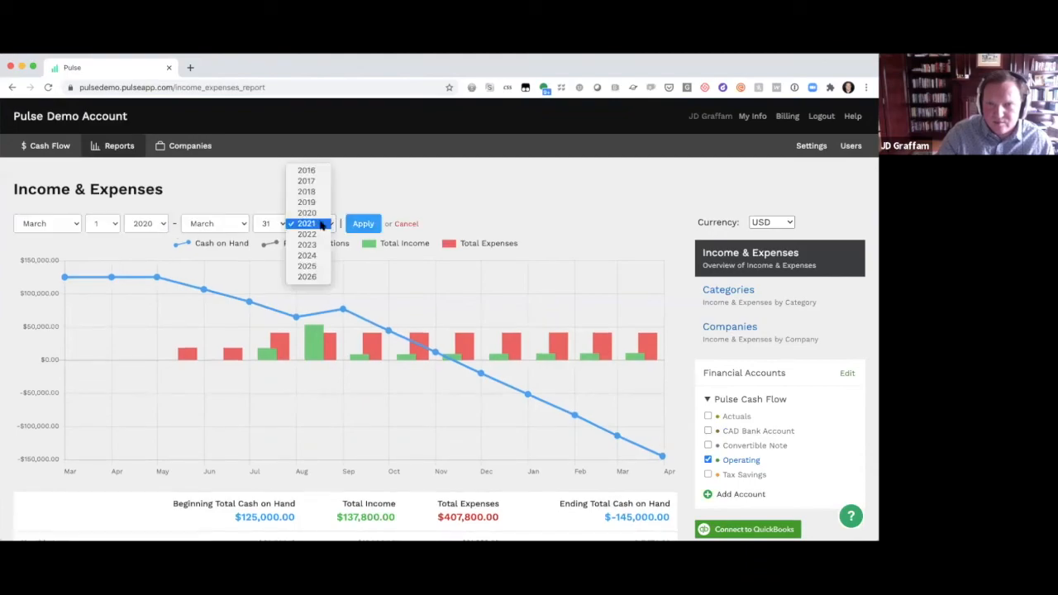
click(310, 234)
click(314, 223)
click(314, 213)
click(314, 223)
click(307, 213)
click(54, 223)
click(50, 224)
click(145, 223)
click(138, 212)
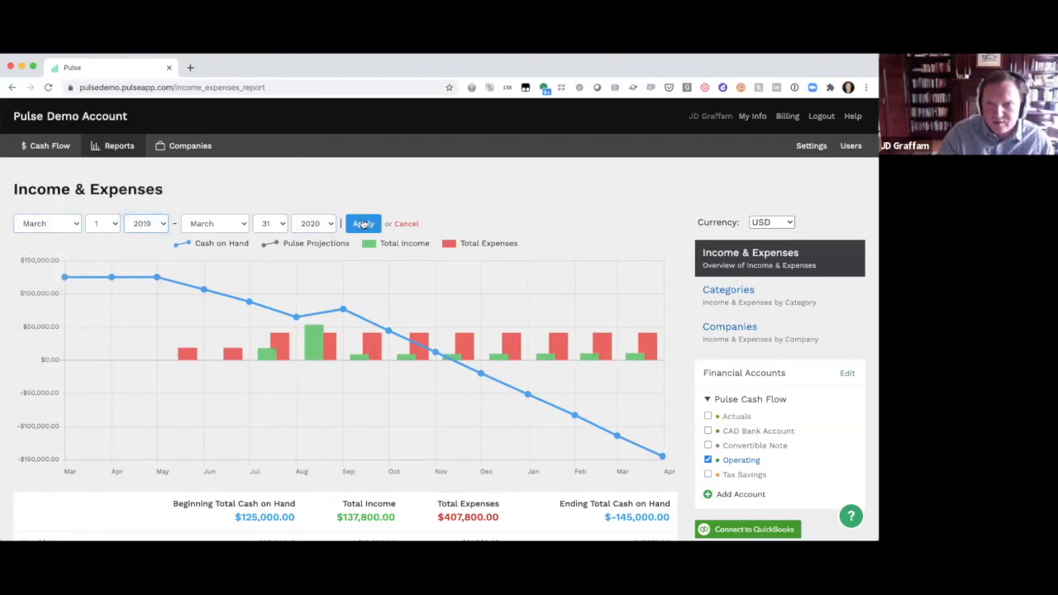
click(363, 223)
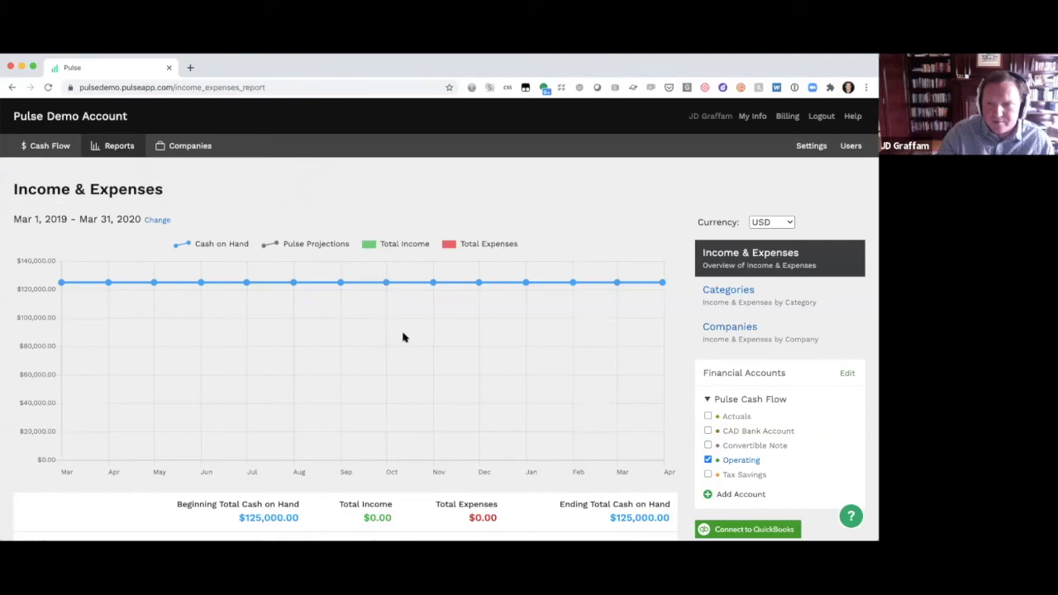
Extend the report's end date to March 31, 2021, and apply the new range.
click(157, 219)
click(310, 223)
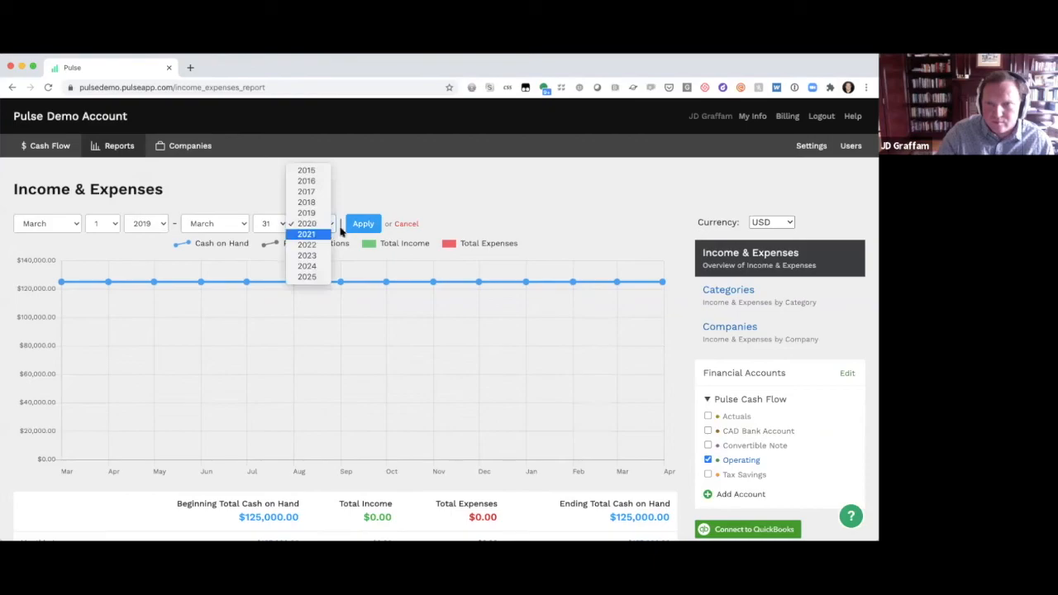
click(306, 234)
click(363, 223)
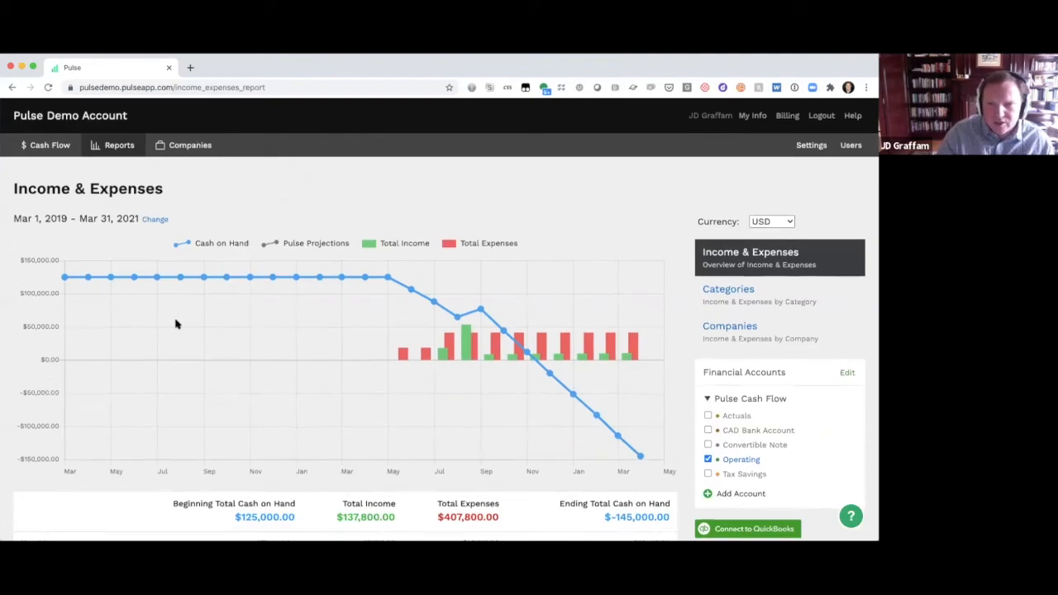
Review the report's monthly breakdown, and switch the report from the Operating account to the Actuals account.
scroll(174, 324, down, 10)
scroll(175, 324, down, 3)
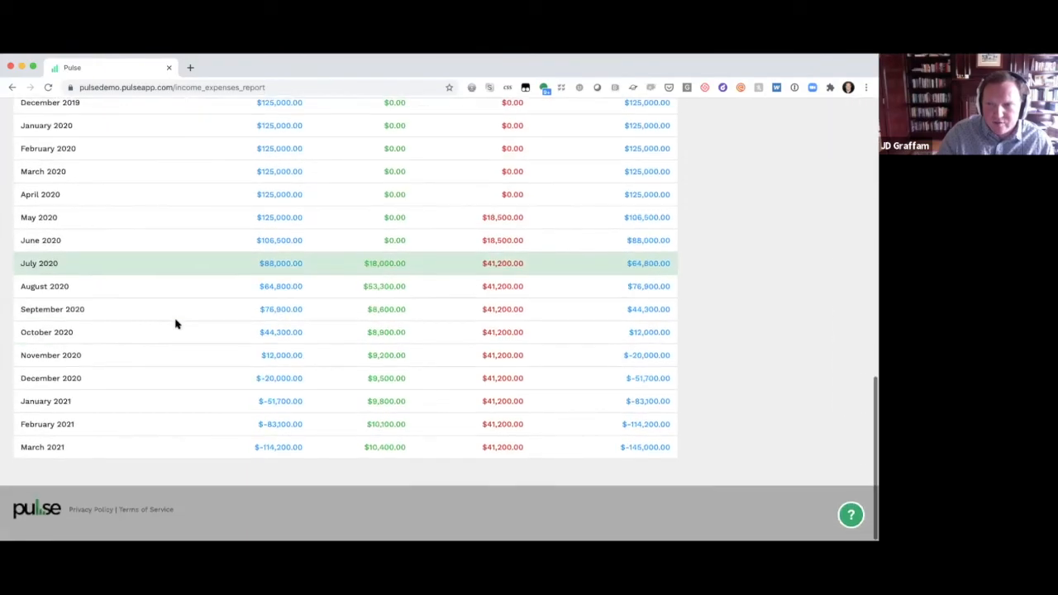
scroll(175, 324, up, 15)
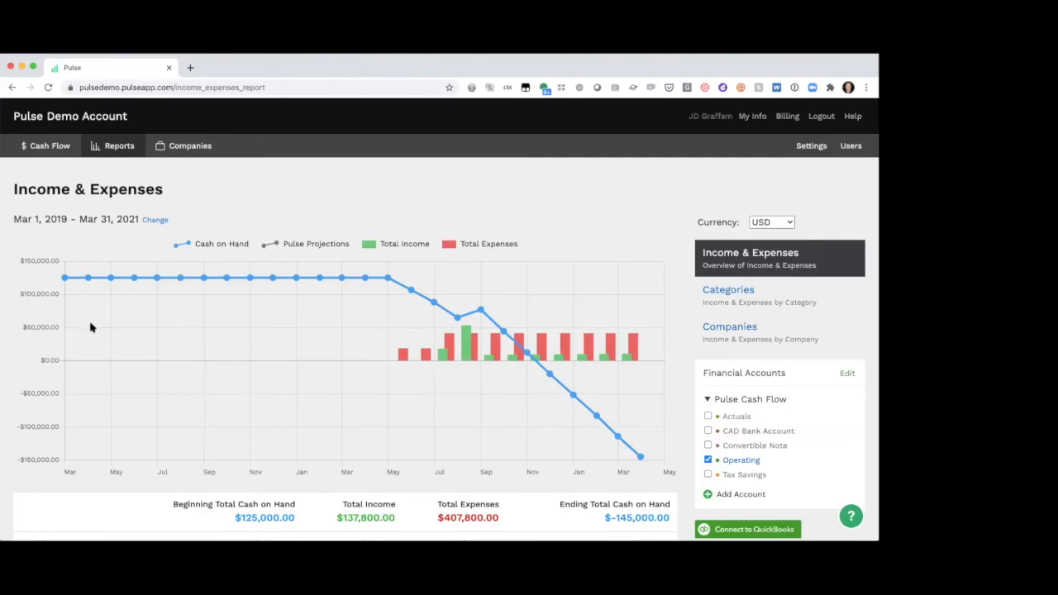
click(707, 416)
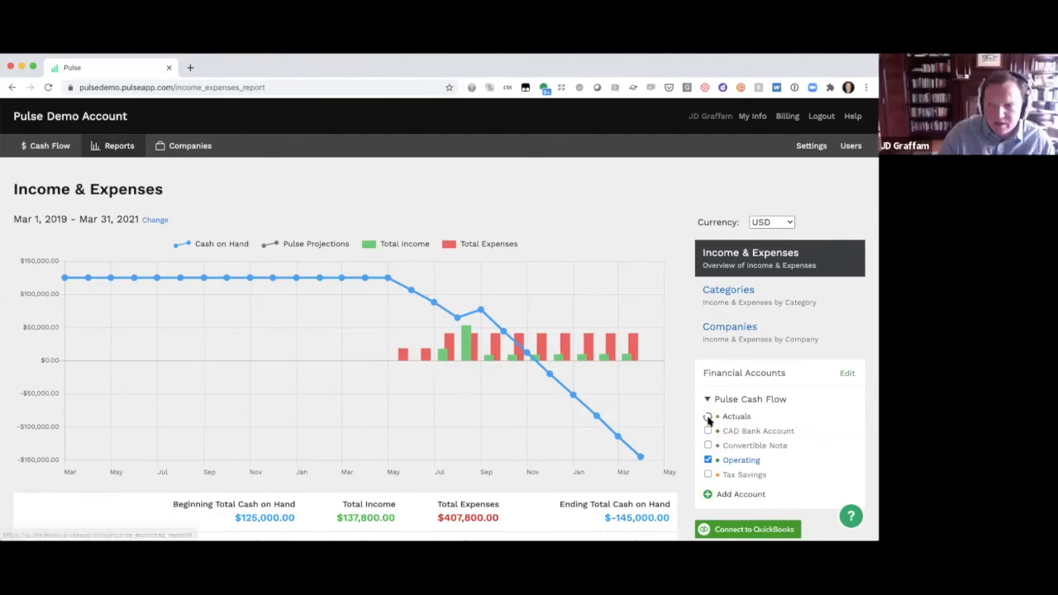
click(708, 461)
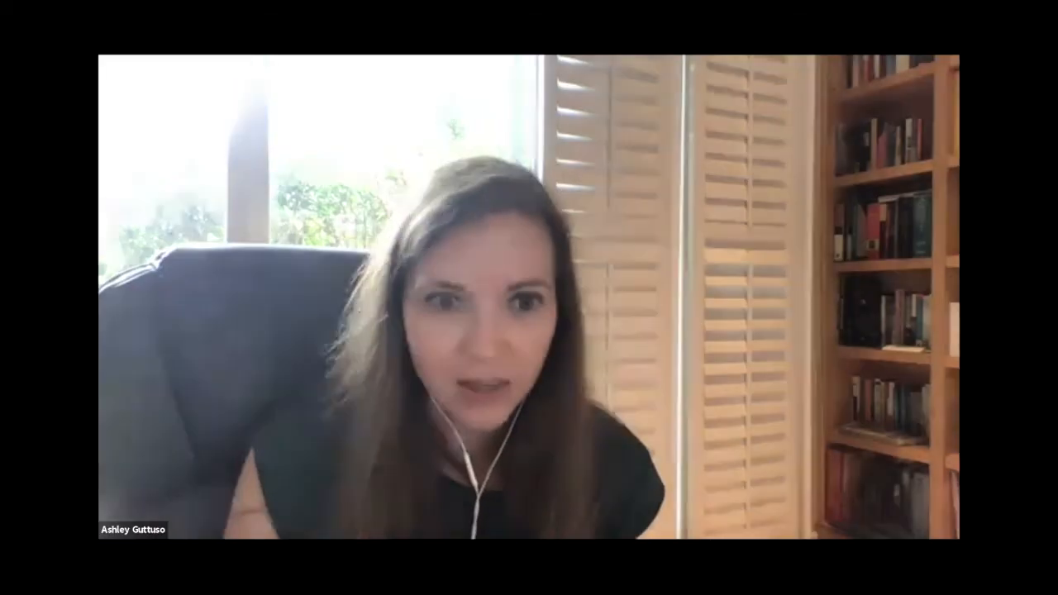